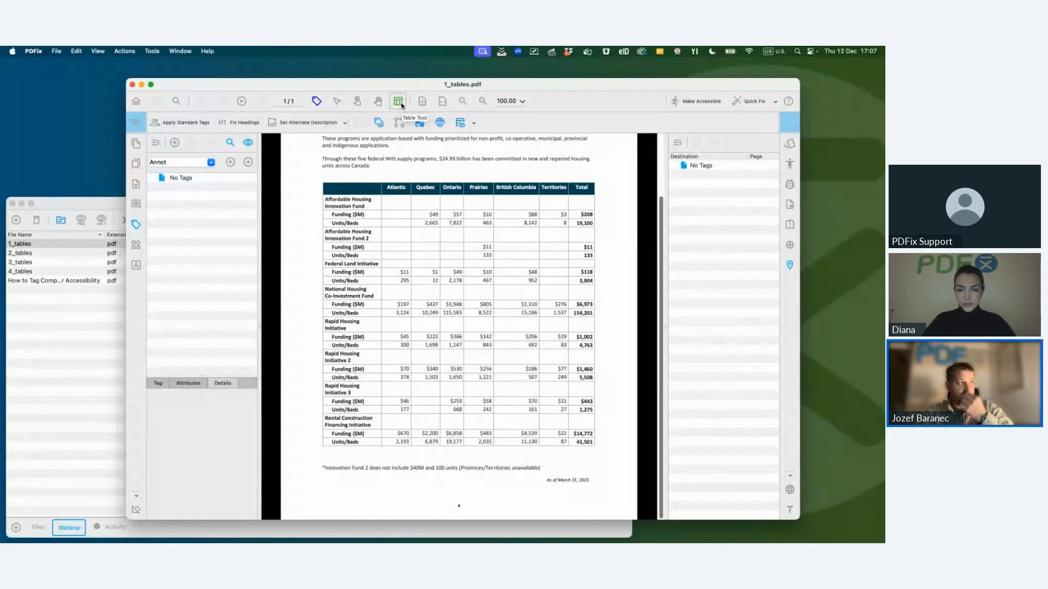
# Mark the whole housing funding table on the page with the Table Tool, from its header row to the last Units/Beds row
pyautogui.click(399, 102)
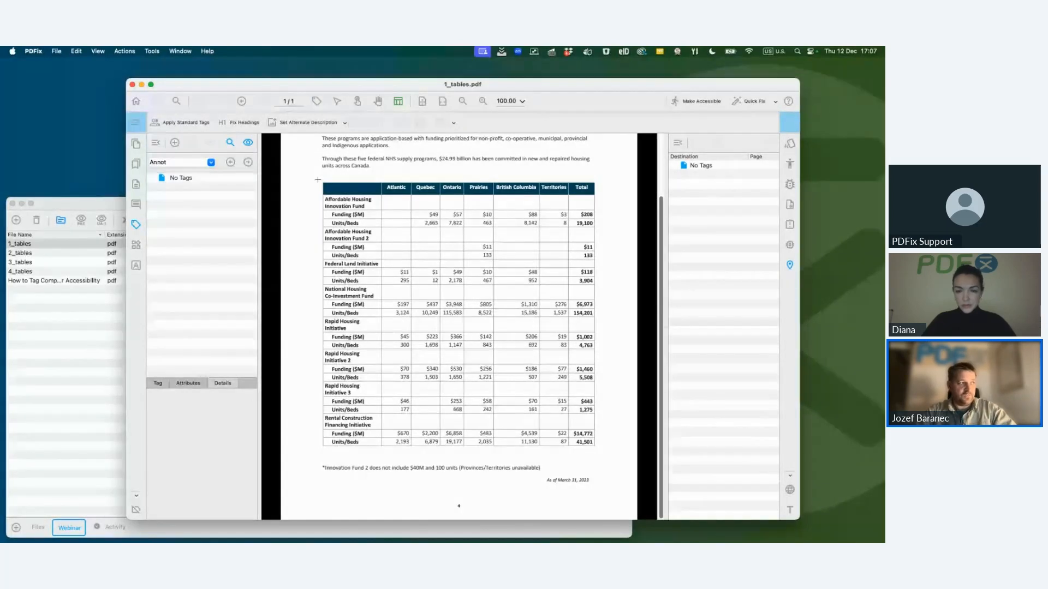
pyautogui.scroll(1, 320, 180)
pyautogui.moveTo(320, 180); pyautogui.dragTo(598, 455)
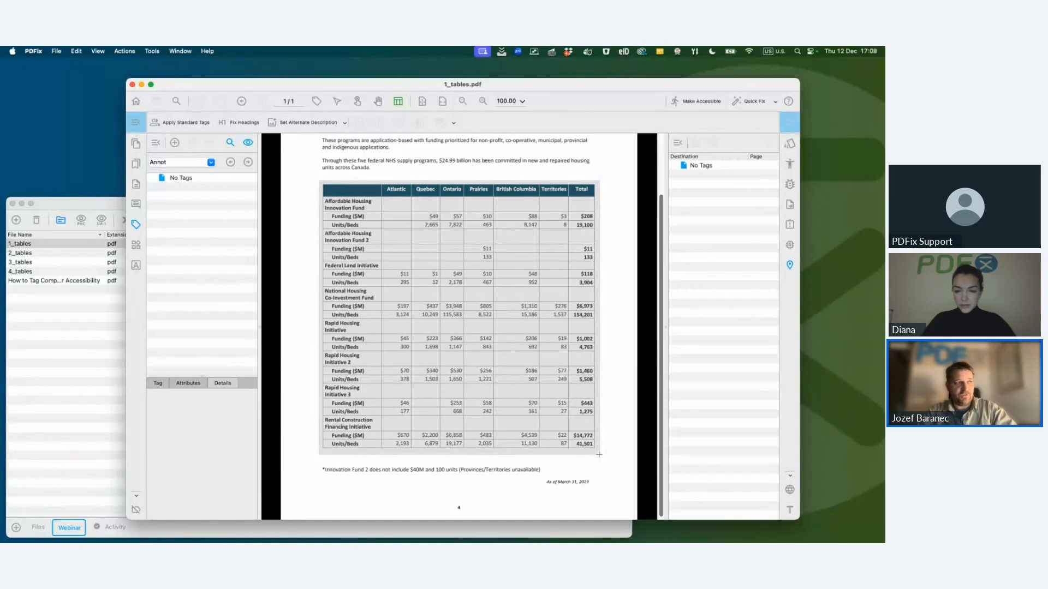
pyautogui.moveTo(599, 455); pyautogui.dragTo(599, 455)
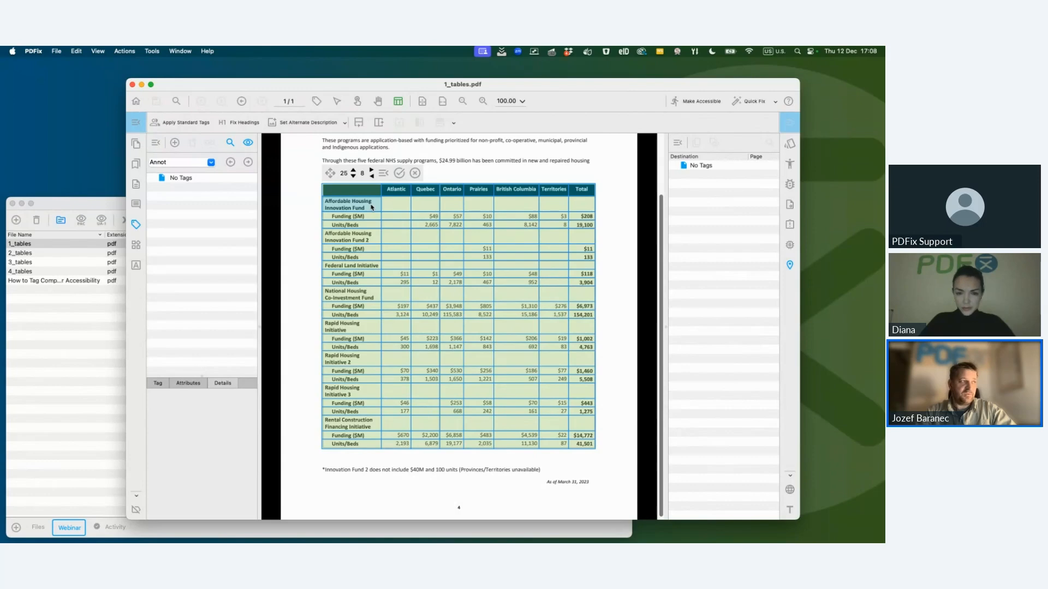
# Inspect the cell properties of the Atlantic column header and the options available for the full header row
pyautogui.rightClick(405, 193)
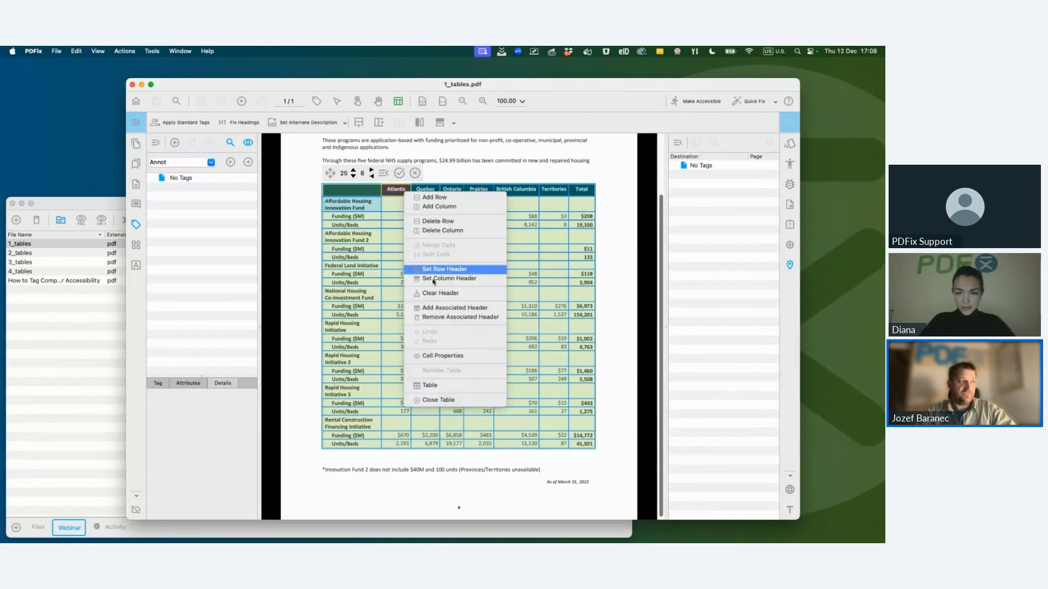
pyautogui.click(432, 354)
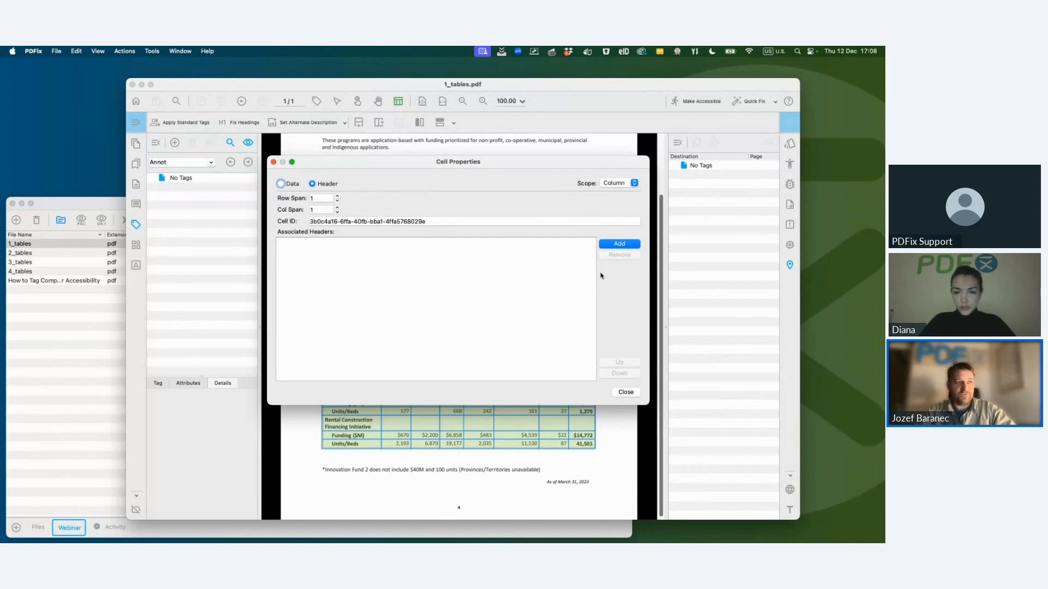
pyautogui.click(623, 393)
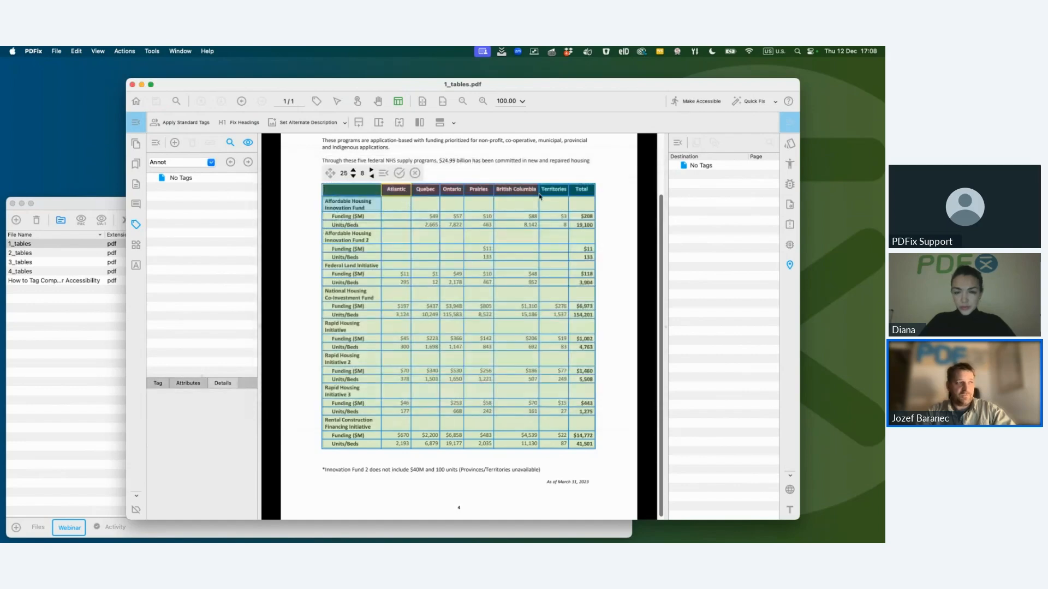
pyautogui.rightClick(560, 193)
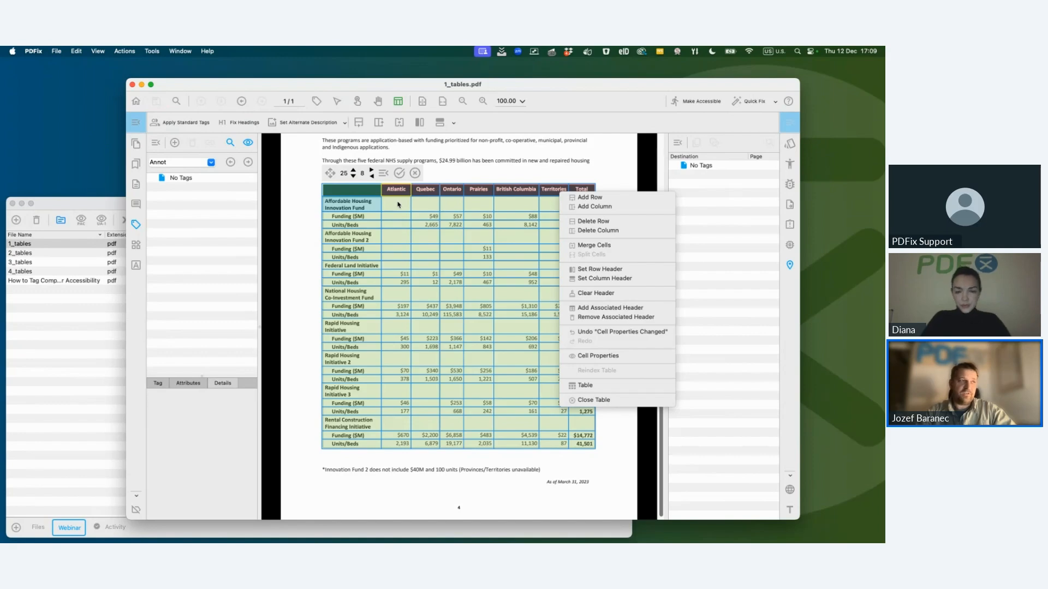
pyautogui.click(398, 205)
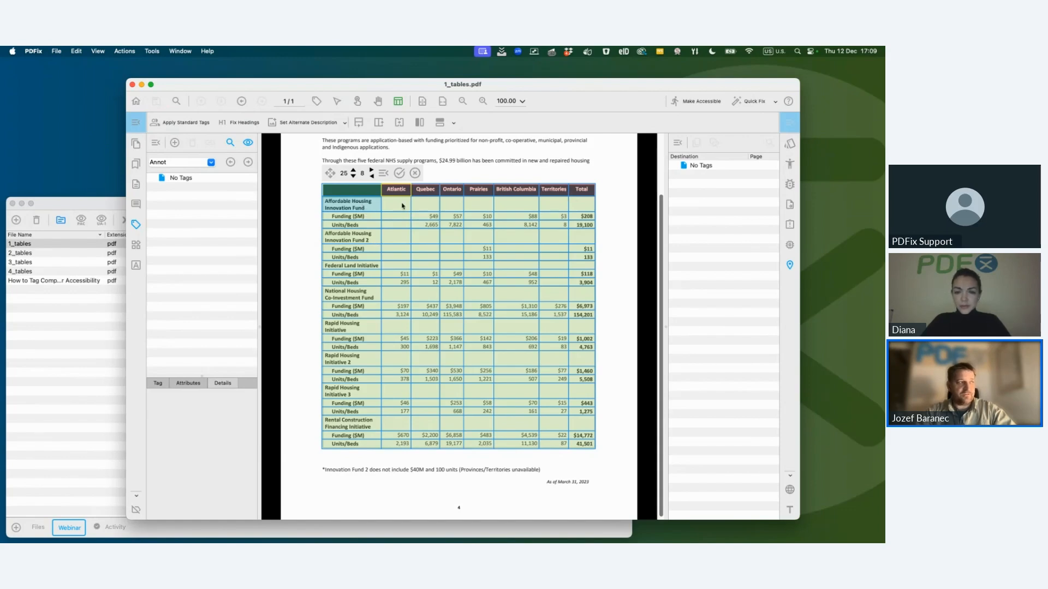
# Set the first-column label cells below Affordable Housing Innovation Fund as row headers and generate the table's tags
pyautogui.click(355, 209)
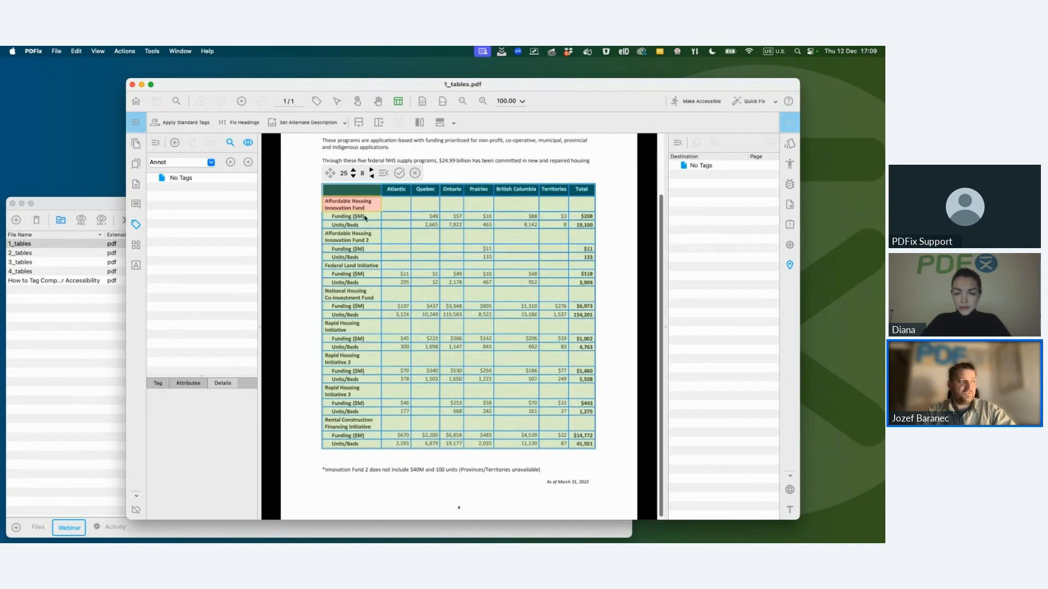
pyautogui.moveTo(364, 217); pyautogui.dragTo(362, 451)
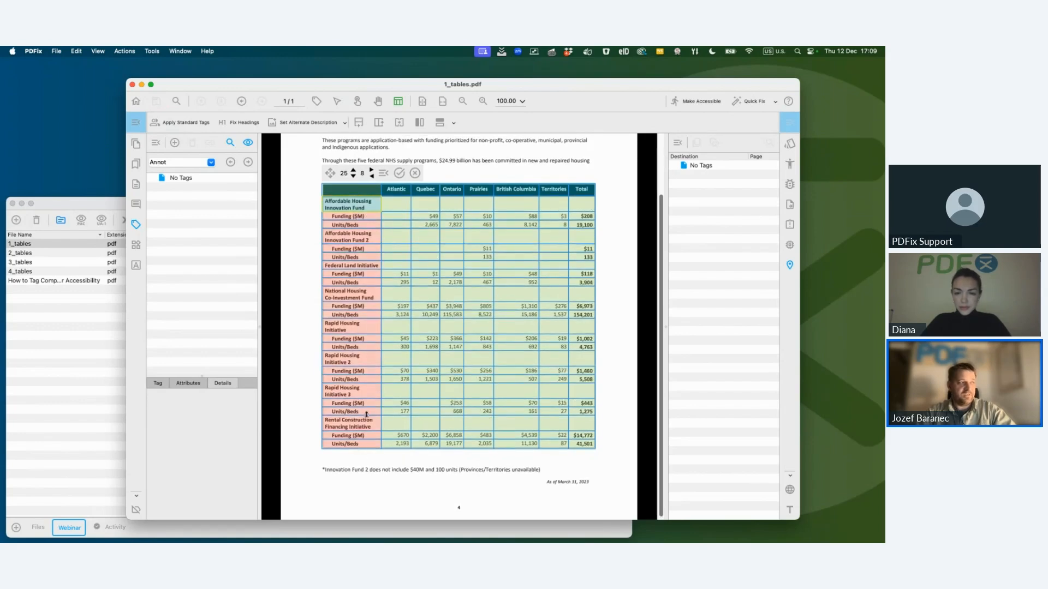
pyautogui.rightClick(365, 276)
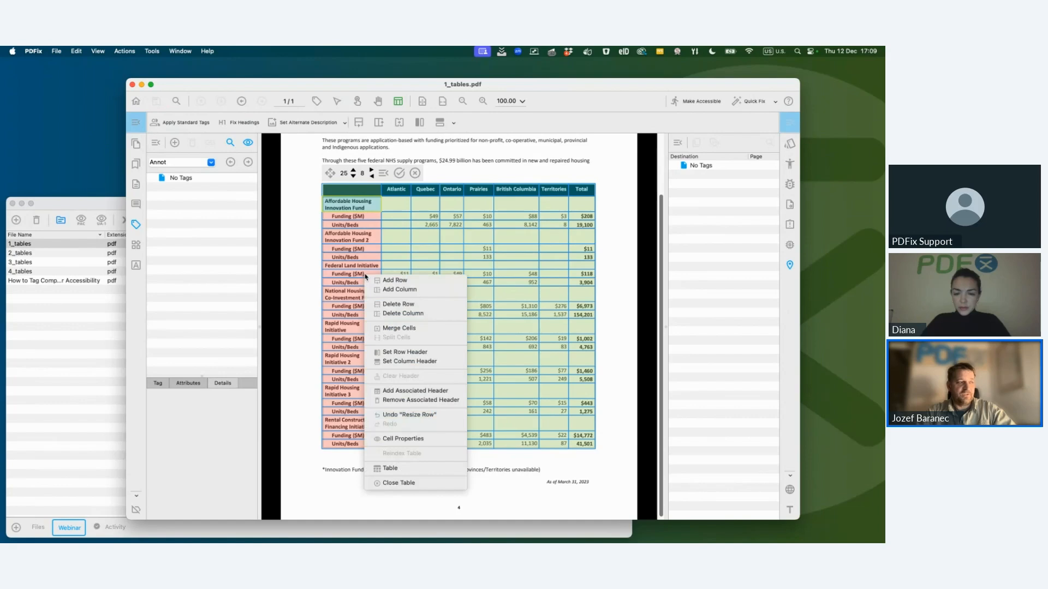
pyautogui.click(401, 353)
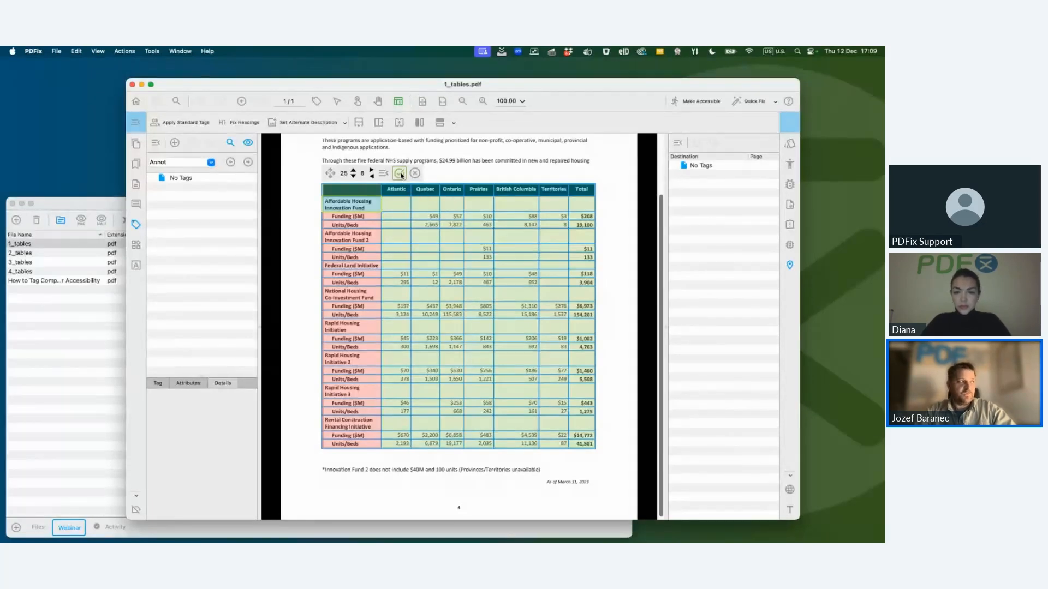
pyautogui.click(401, 174)
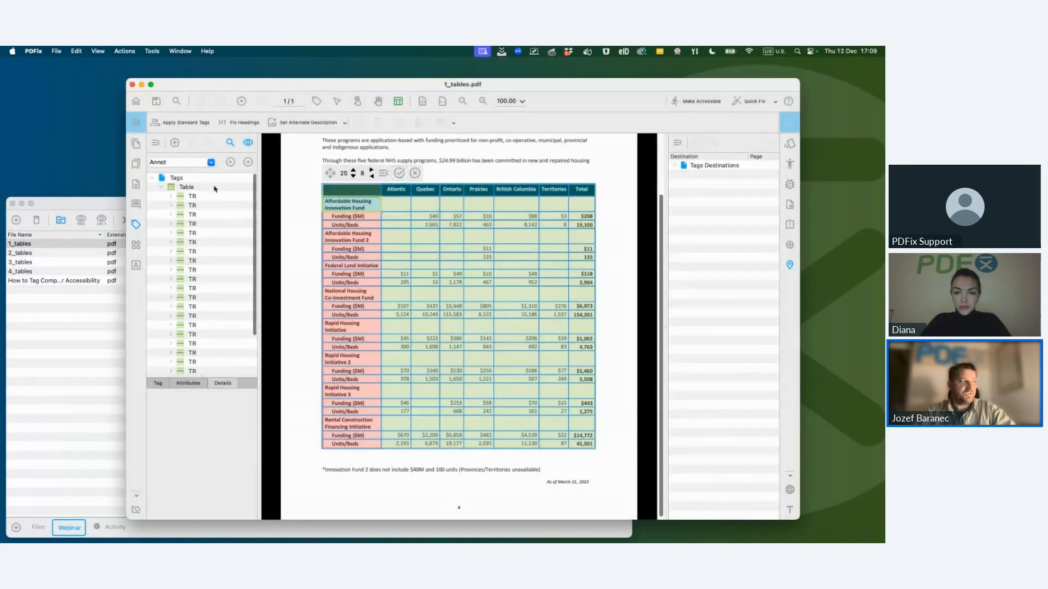
# Select the new Table tag and review the display options for tags, cell scope and associated headers
pyautogui.click(186, 187)
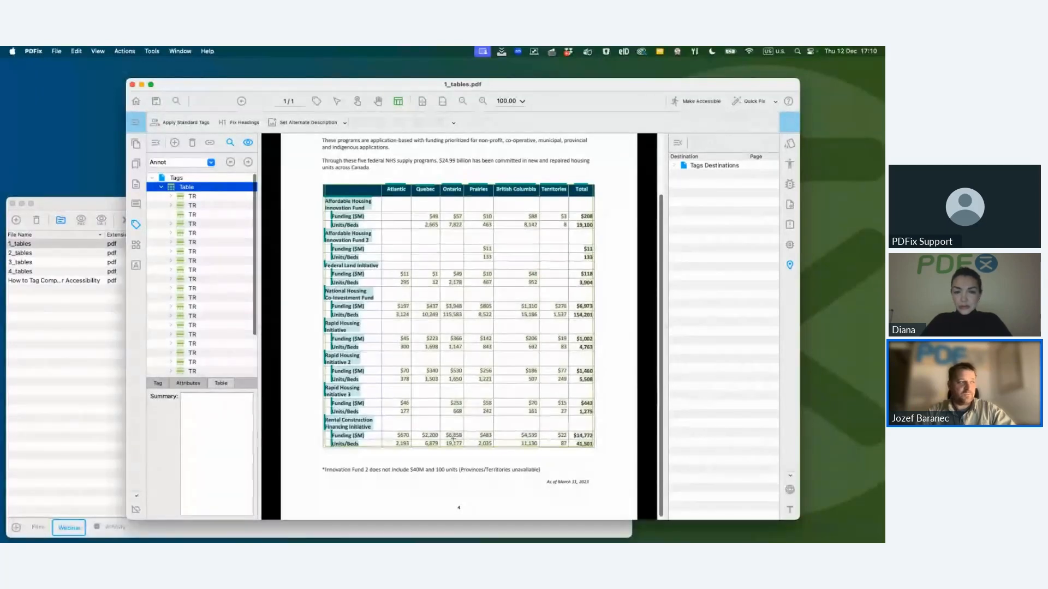
pyautogui.rightClick(404, 247)
pyautogui.moveTo(456, 306)
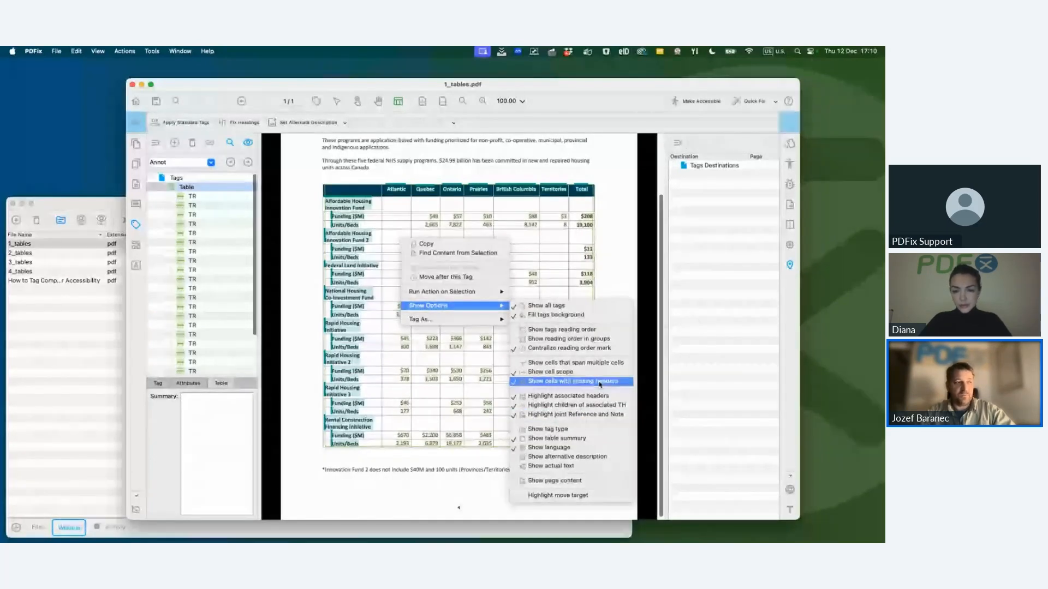
pyautogui.click(311, 336)
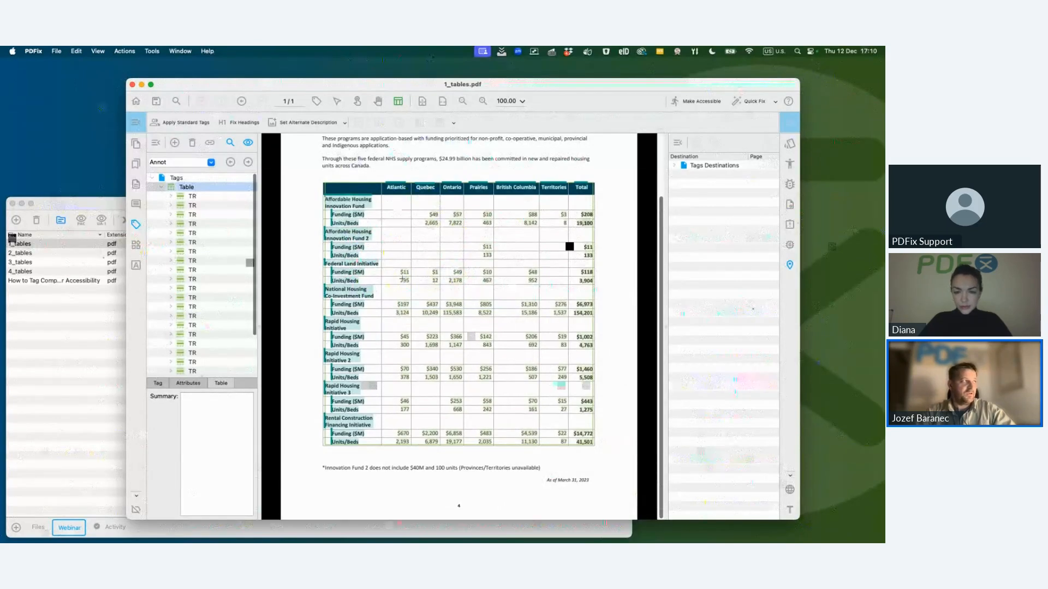
# Close 1_tables.pdf without saving the changes and open 2_tables.pdf
pyautogui.click(136, 101)
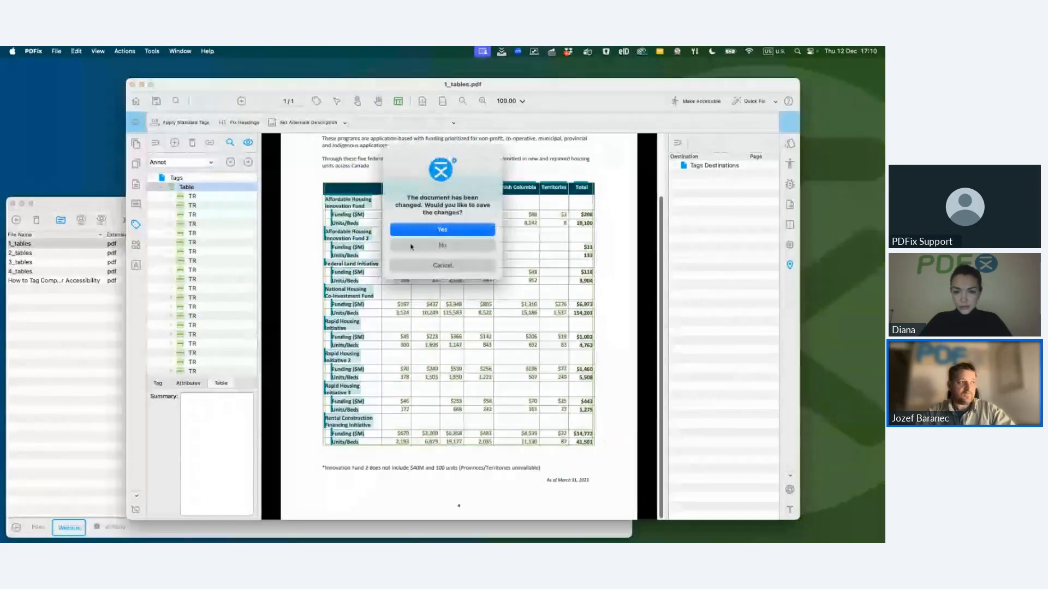
pyautogui.click(412, 246)
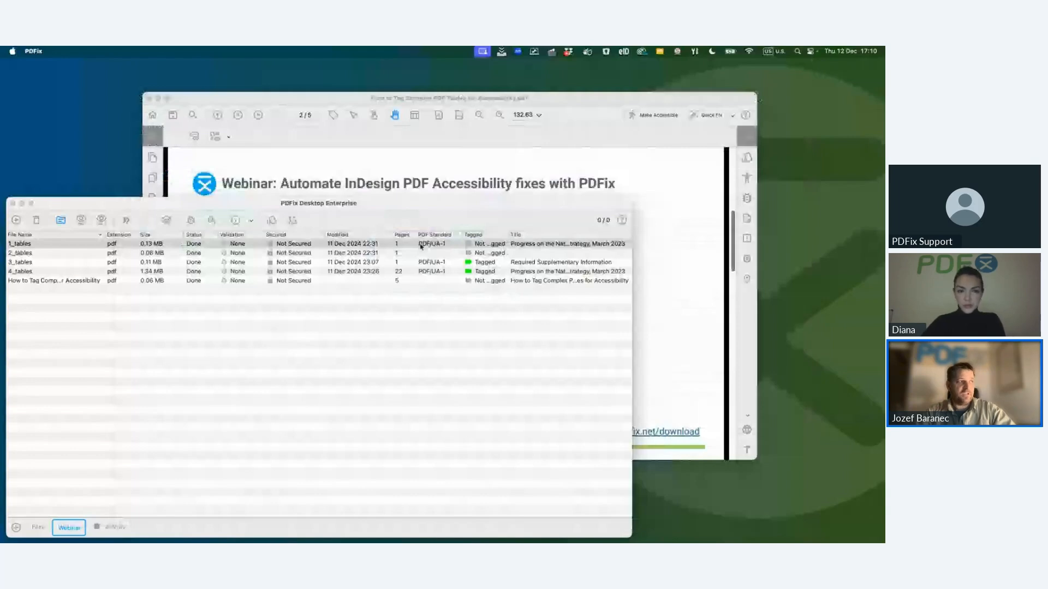
pyautogui.doubleClick(421, 252)
# Mark the Capital Assets table under Note 2 with the Table Tool and split all of its merged cells
pyautogui.moveTo(576, 320)
pyautogui.mouseDown()
pyautogui.moveTo(622, 350)
pyautogui.moveTo(519, 280)
pyautogui.mouseUp()
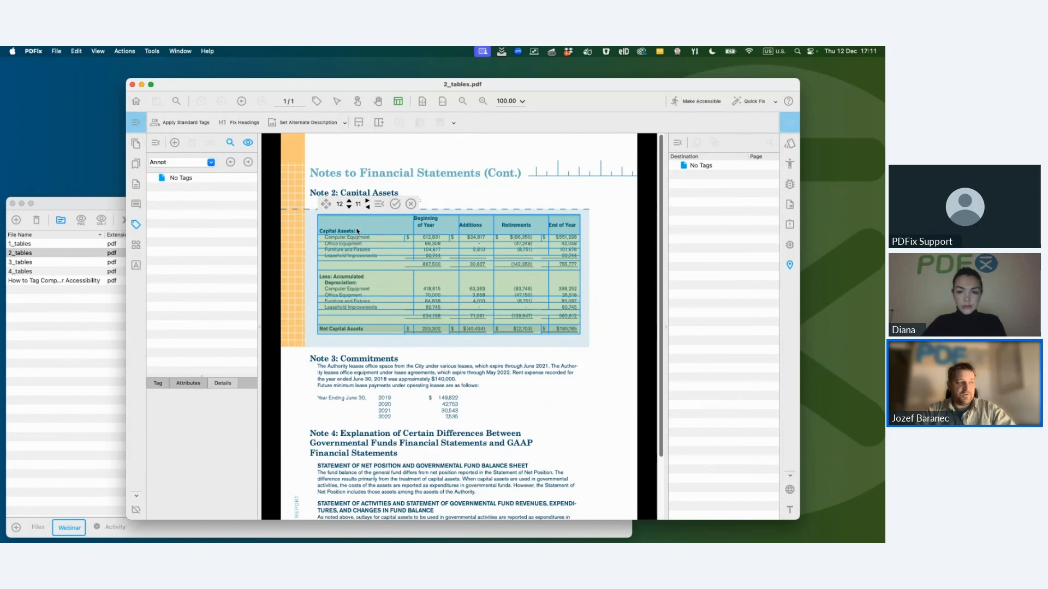
pyautogui.moveTo(351, 230); pyautogui.dragTo(566, 333)
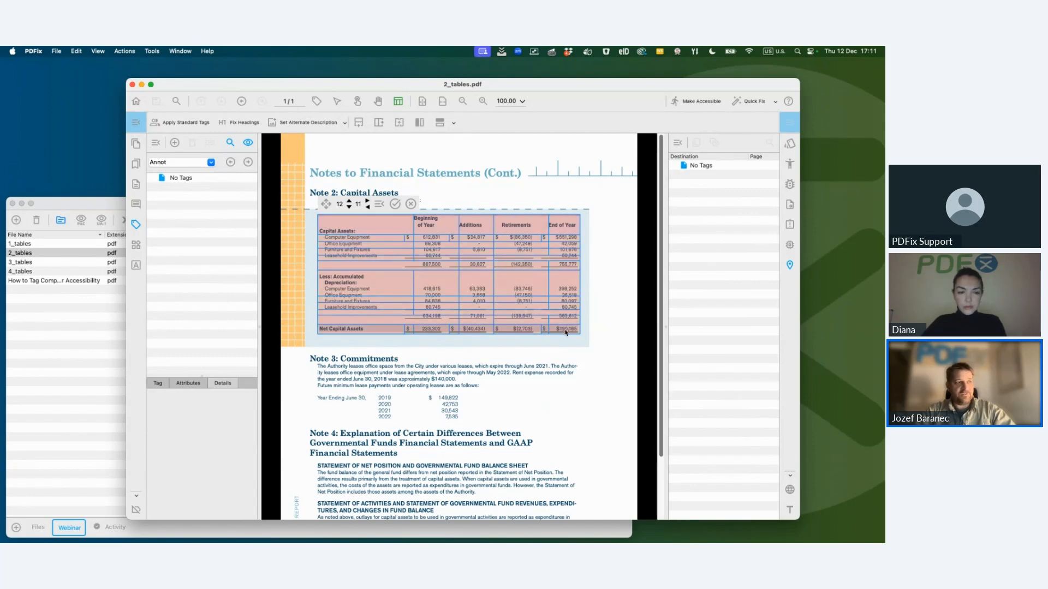
pyautogui.rightClick(439, 267)
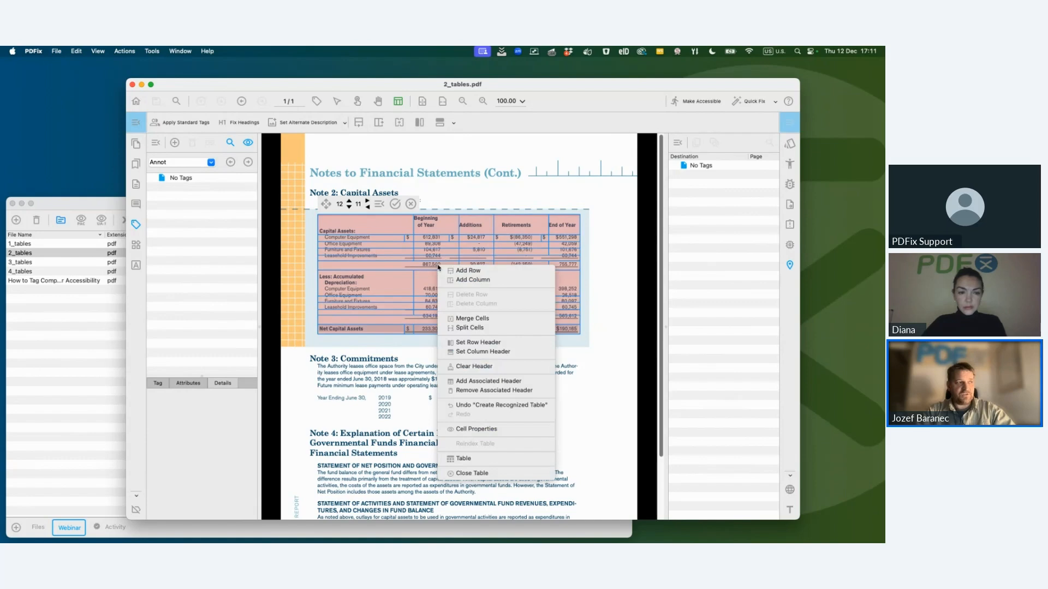
pyautogui.click(482, 328)
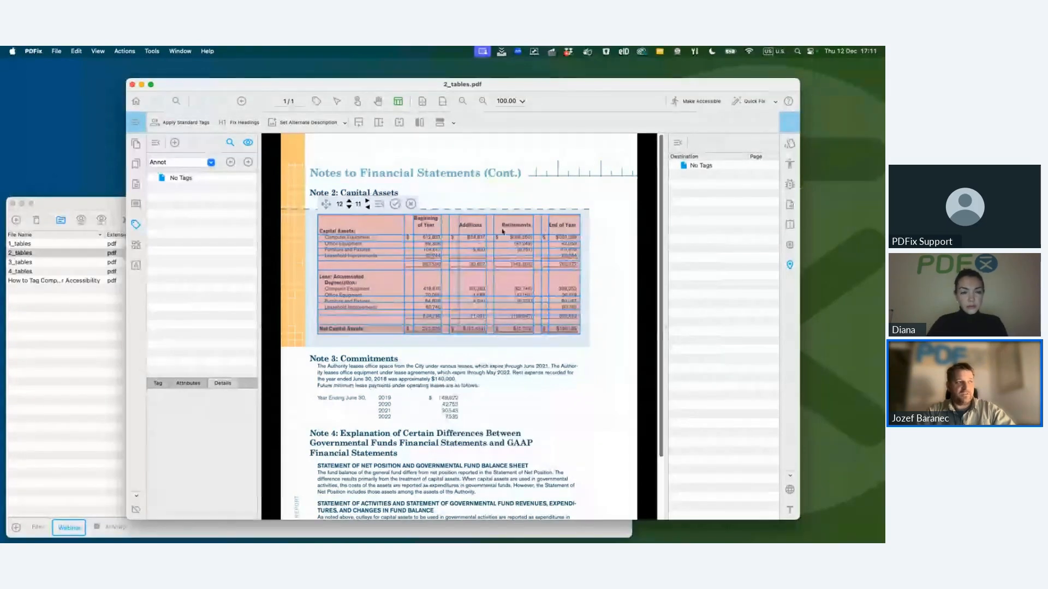
# Reduce the Capital Assets table to five columns by deleting the surplus columns around Beginning of Year, Additions, Retirements and End of Year
pyautogui.rightClick(432, 227)
pyautogui.click(462, 267)
pyautogui.rightClick(446, 229)
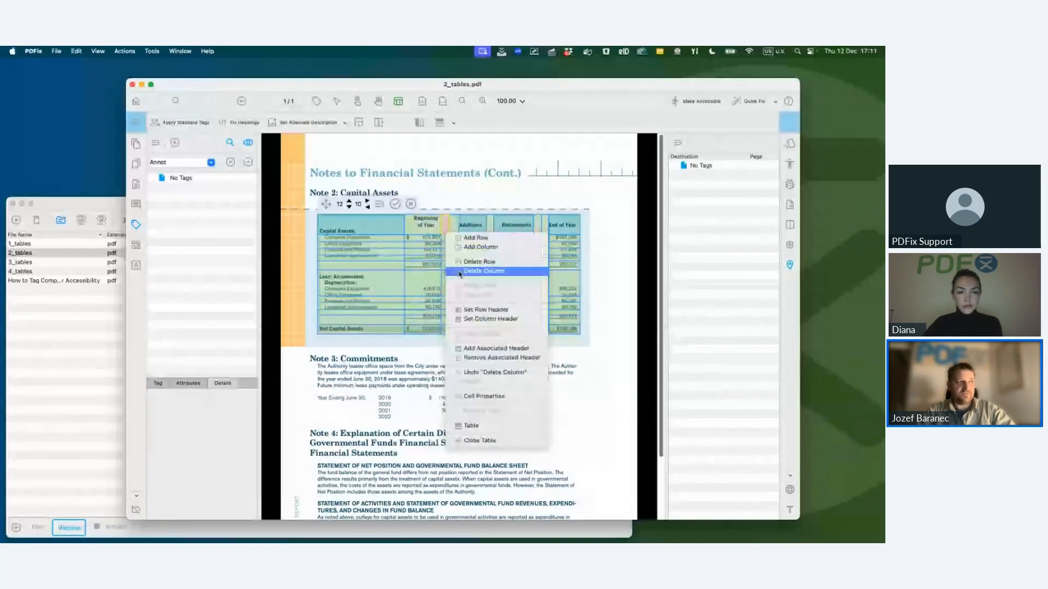
pyautogui.click(474, 270)
pyautogui.click(481, 231)
pyautogui.rightClick(482, 231)
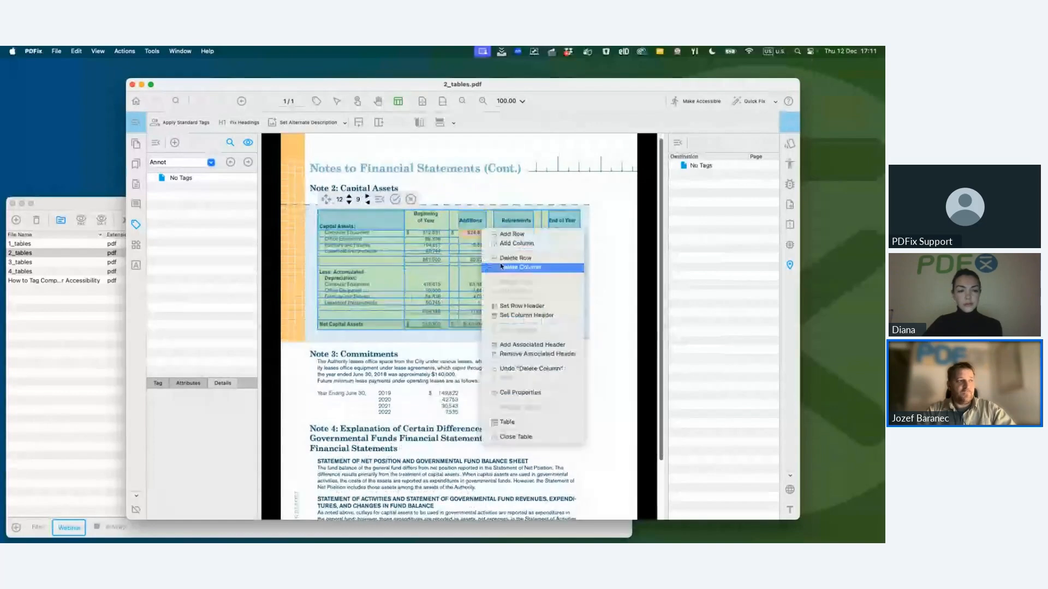
pyautogui.click(512, 266)
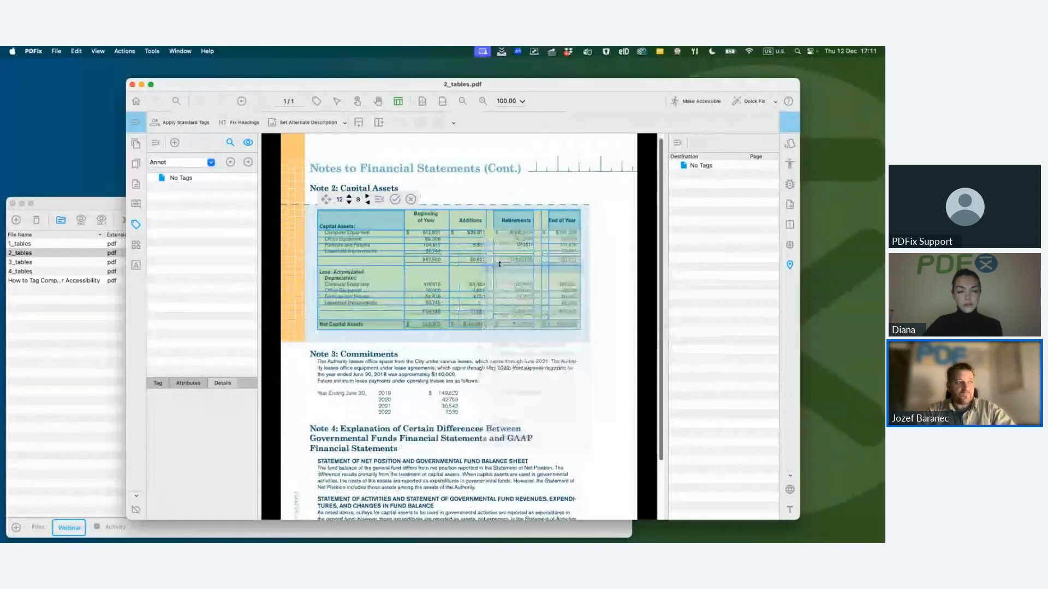
pyautogui.rightClick(523, 229)
pyautogui.click(552, 265)
pyautogui.rightClick(550, 223)
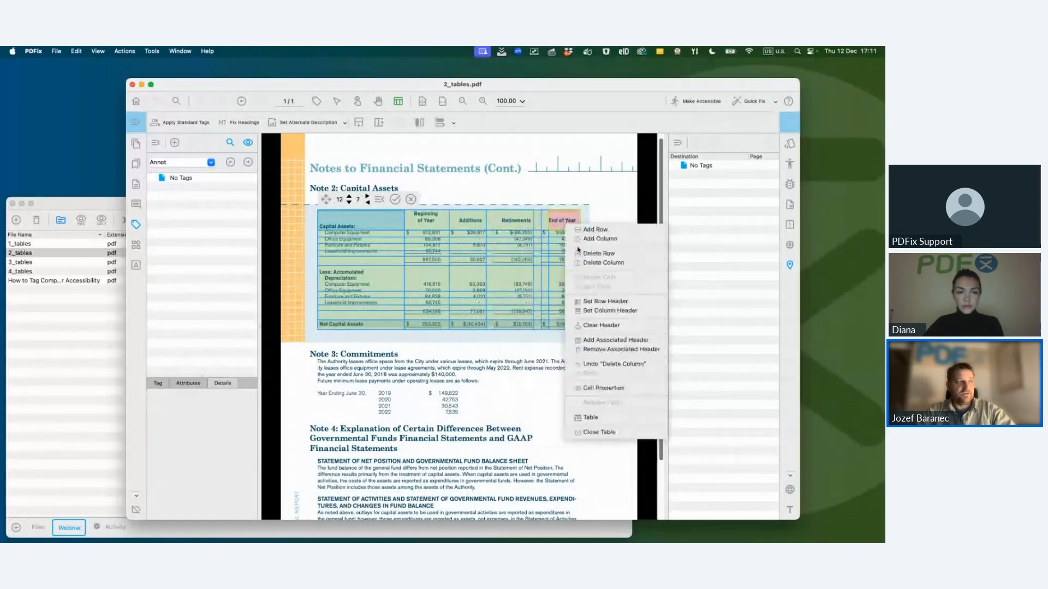
pyautogui.click(583, 265)
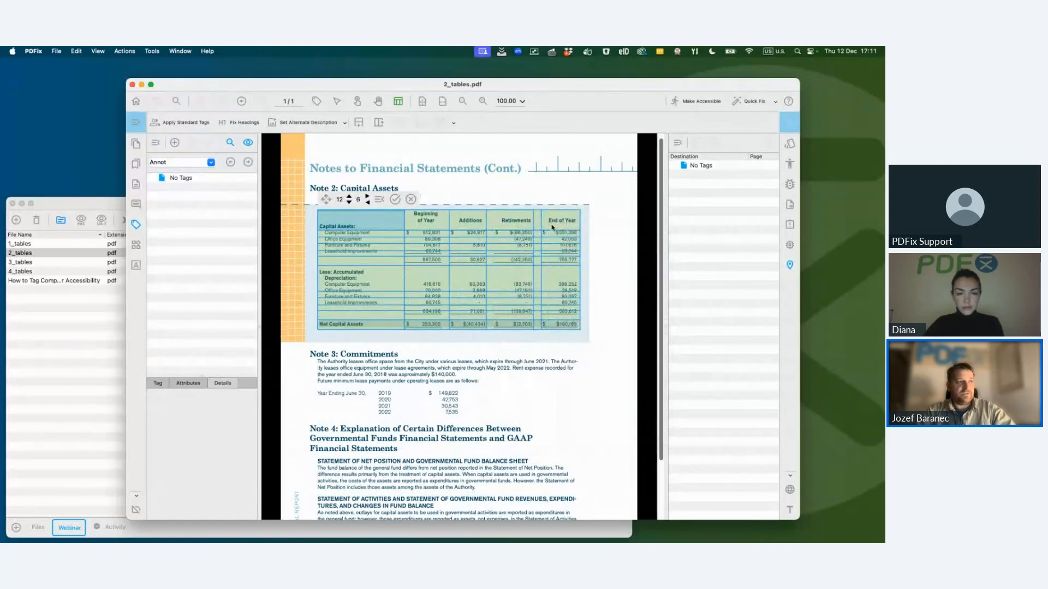
pyautogui.rightClick(553, 228)
pyautogui.click(576, 264)
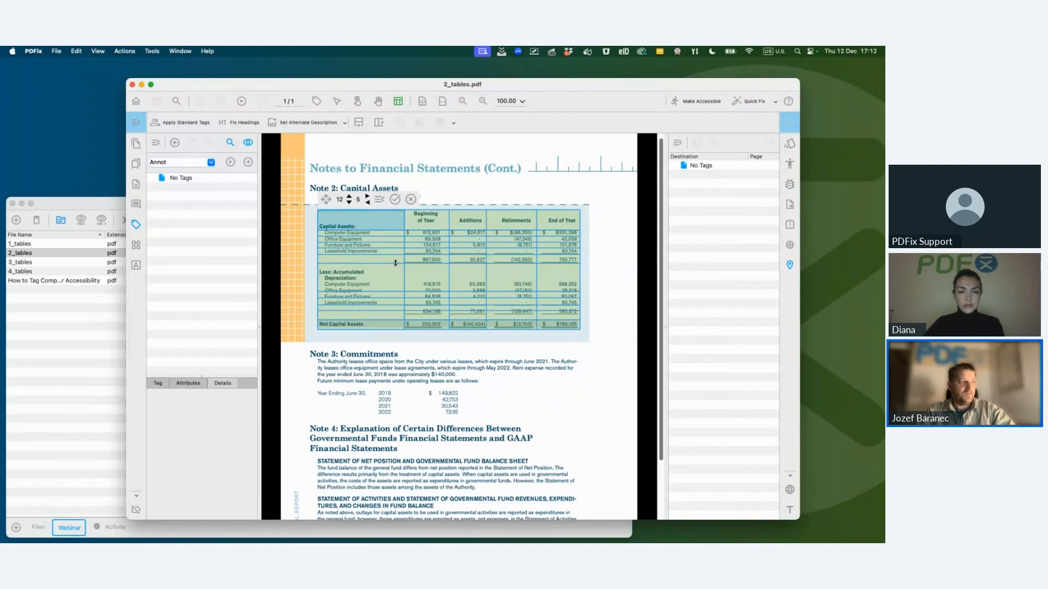
# Add a table row at the combined equipment cell under Less: Accumulated Depreciation
pyautogui.rightClick(395, 291)
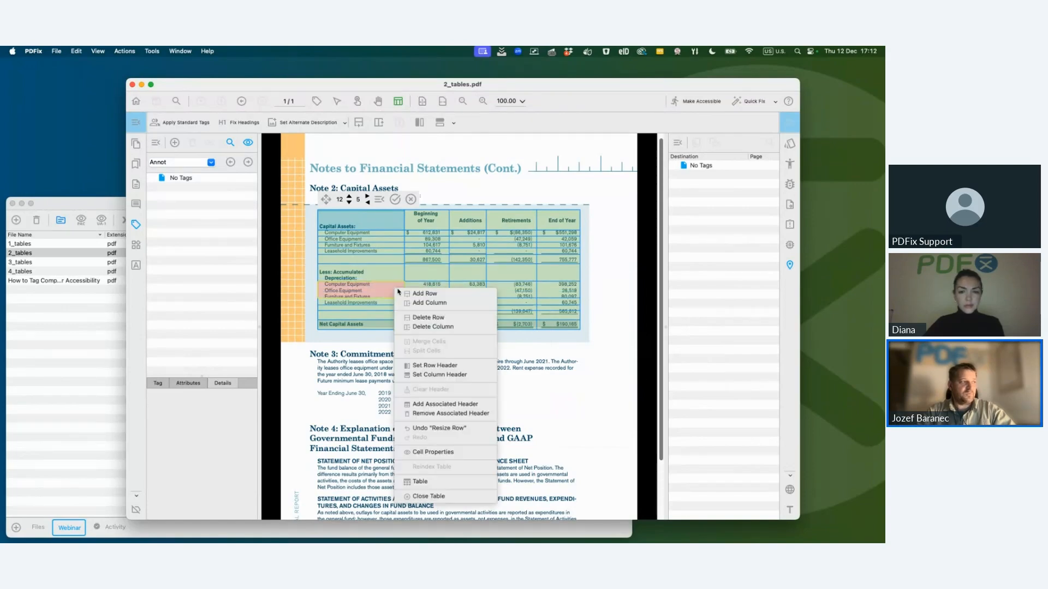
pyautogui.click(404, 292)
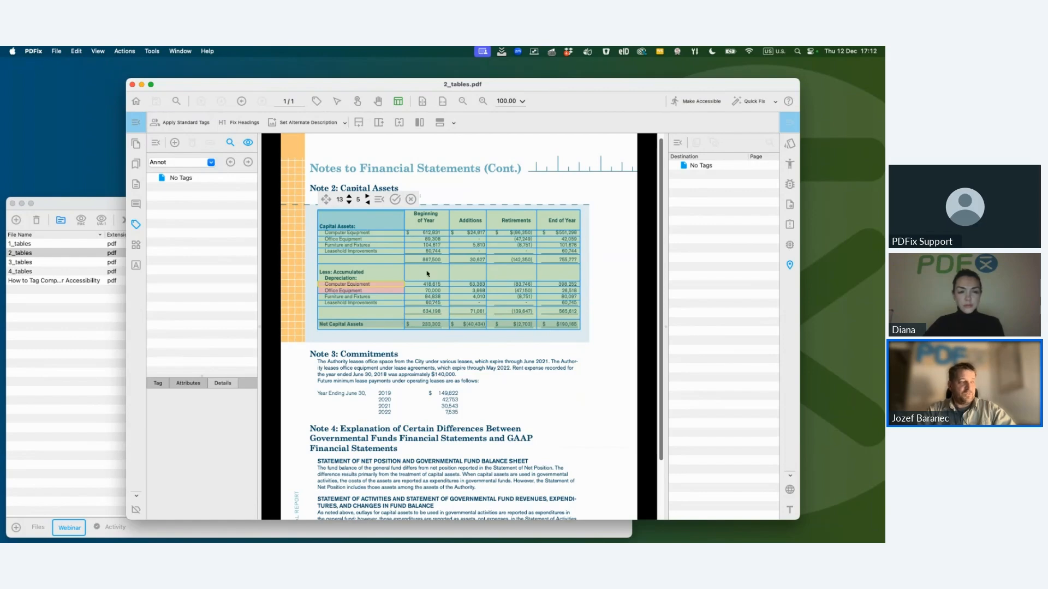
# Change the Capital Assets: cell from a header to a data cell in its cell properties
pyautogui.rightClick(367, 223)
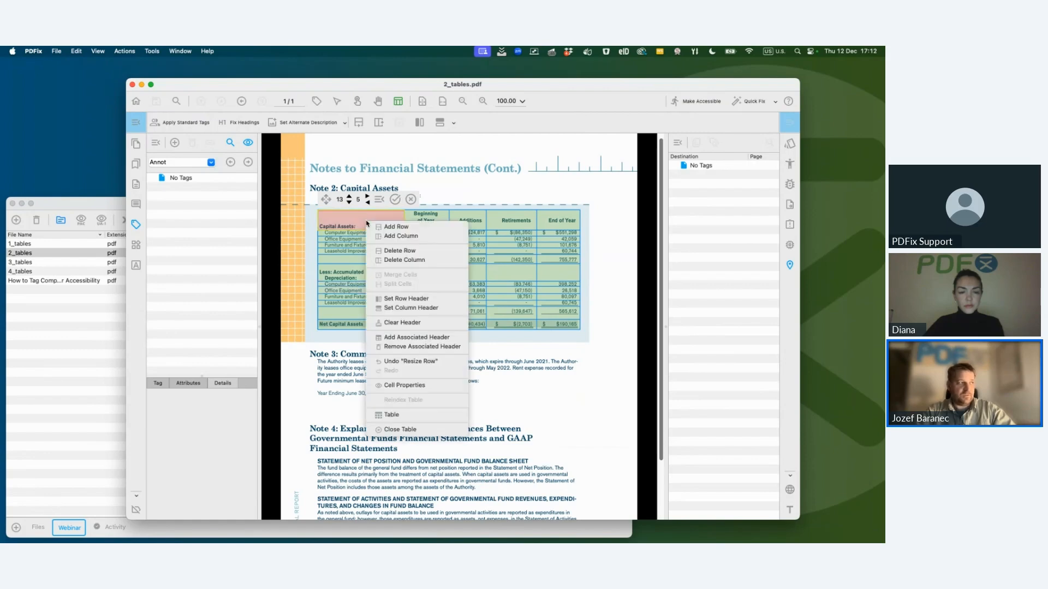
pyautogui.click(395, 386)
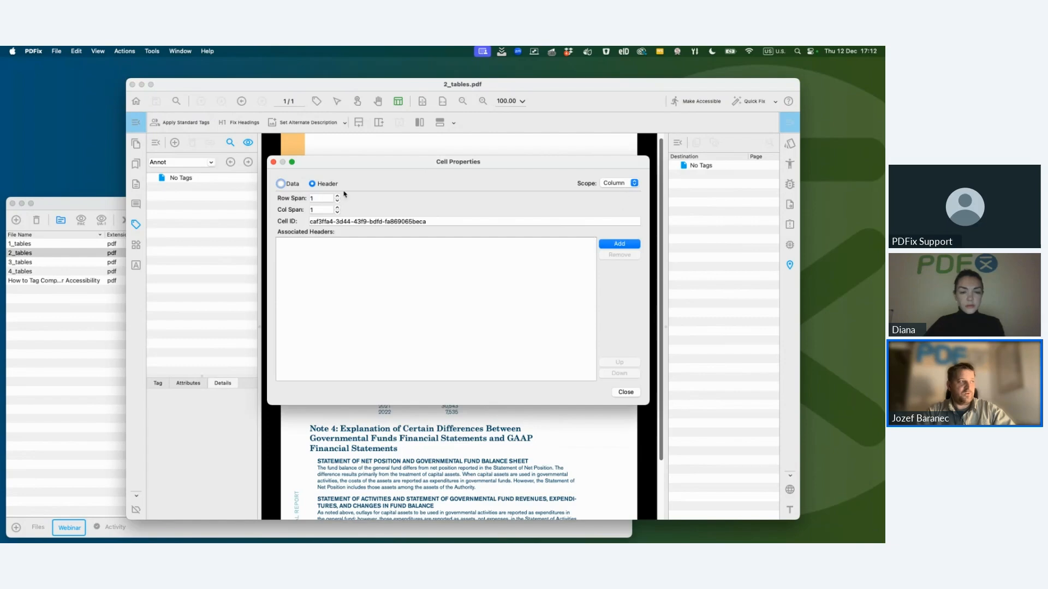
pyautogui.click(291, 184)
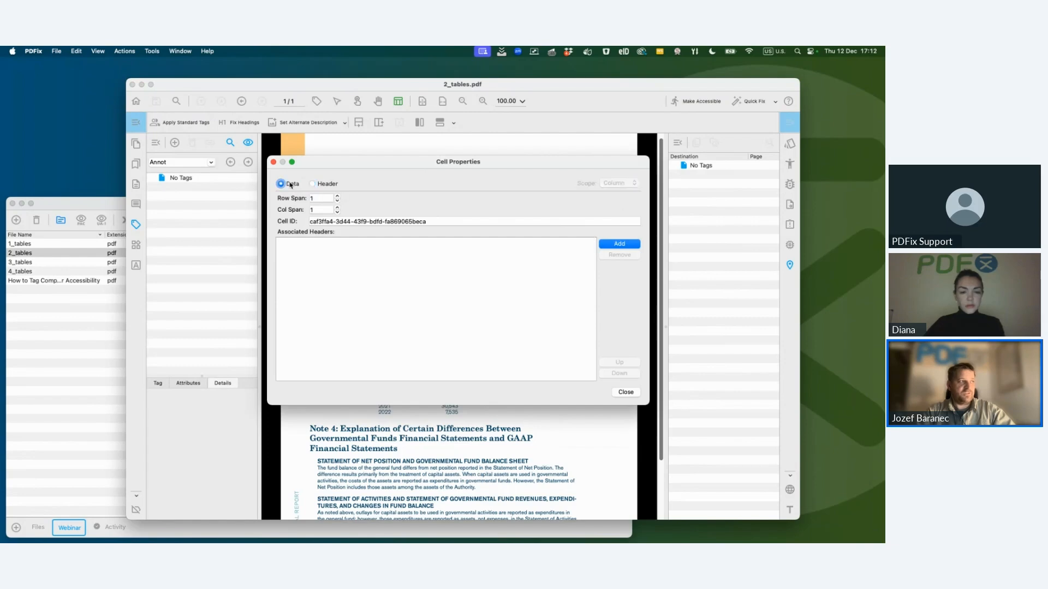
pyautogui.click(625, 393)
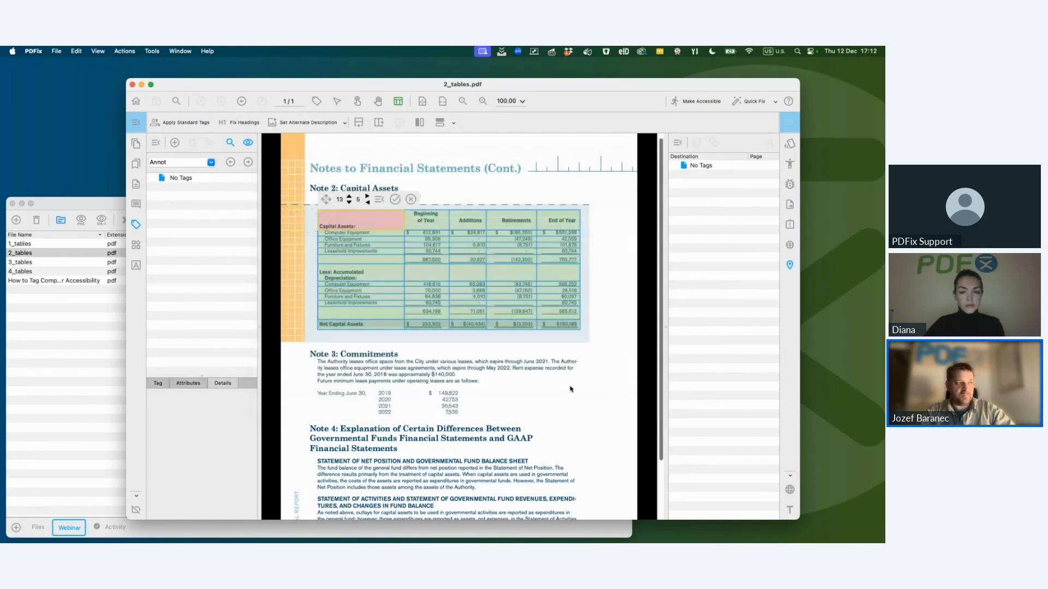
# Set the Beginning of Year, Additions, Retirements and End of Year cells as column headers in the Capital Assets table
pyautogui.click(398, 277)
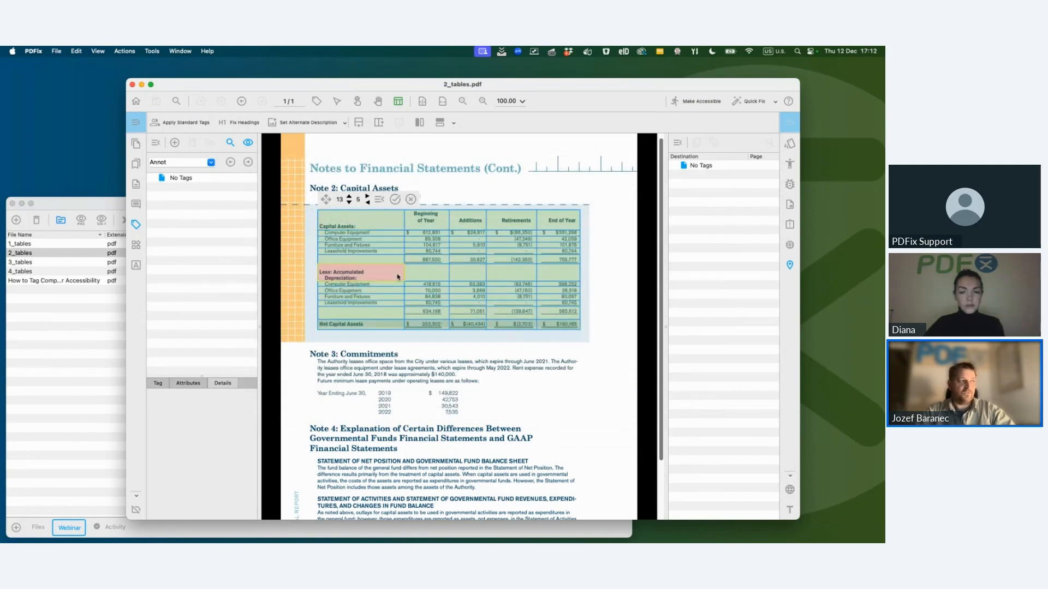
pyautogui.click(390, 234)
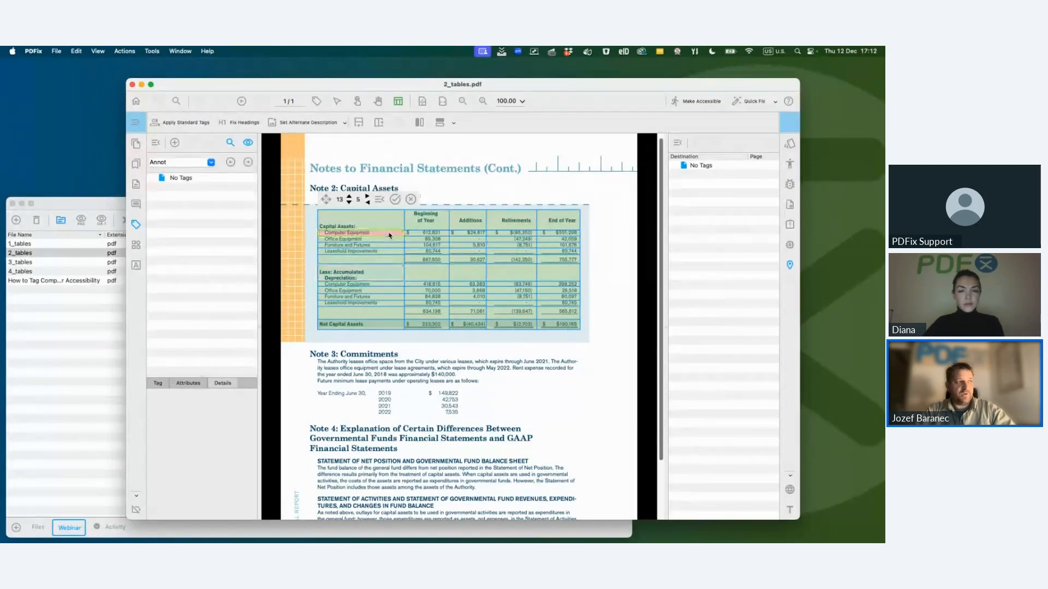
pyautogui.moveTo(419, 224); pyautogui.dragTo(560, 222)
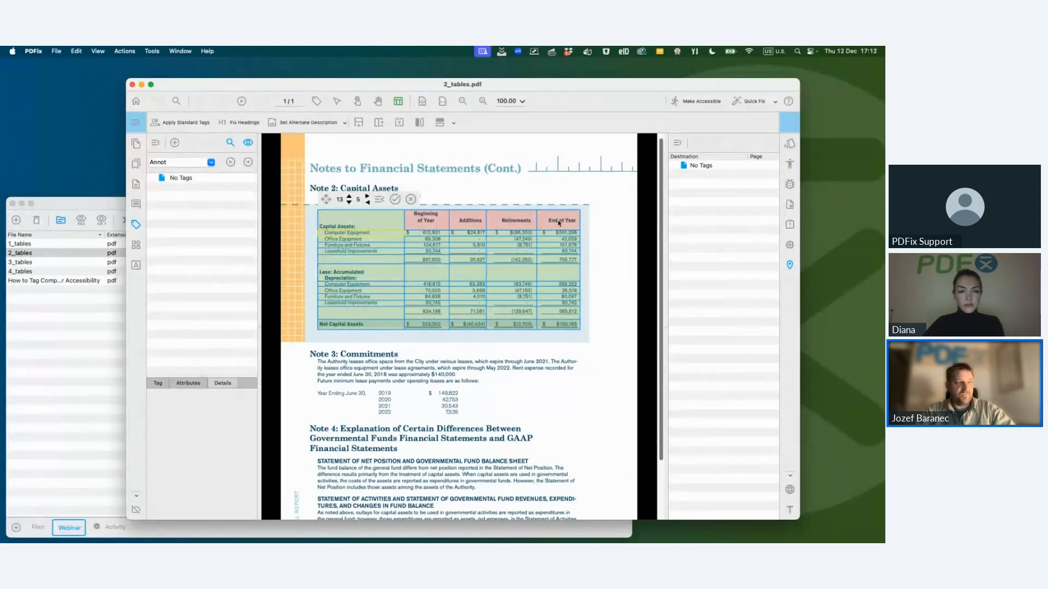
pyautogui.rightClick(435, 221)
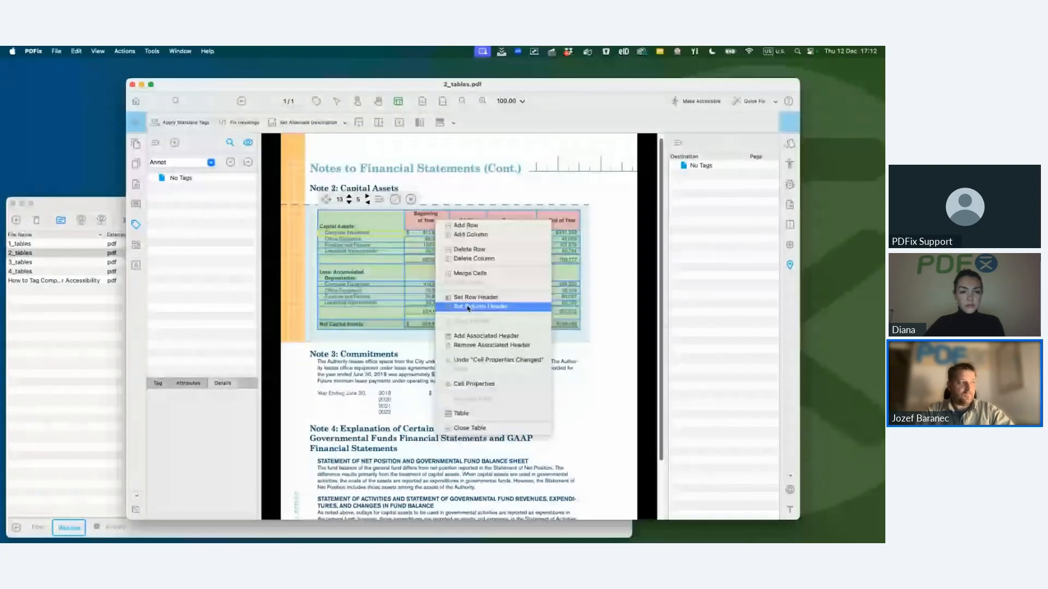
pyautogui.click(465, 307)
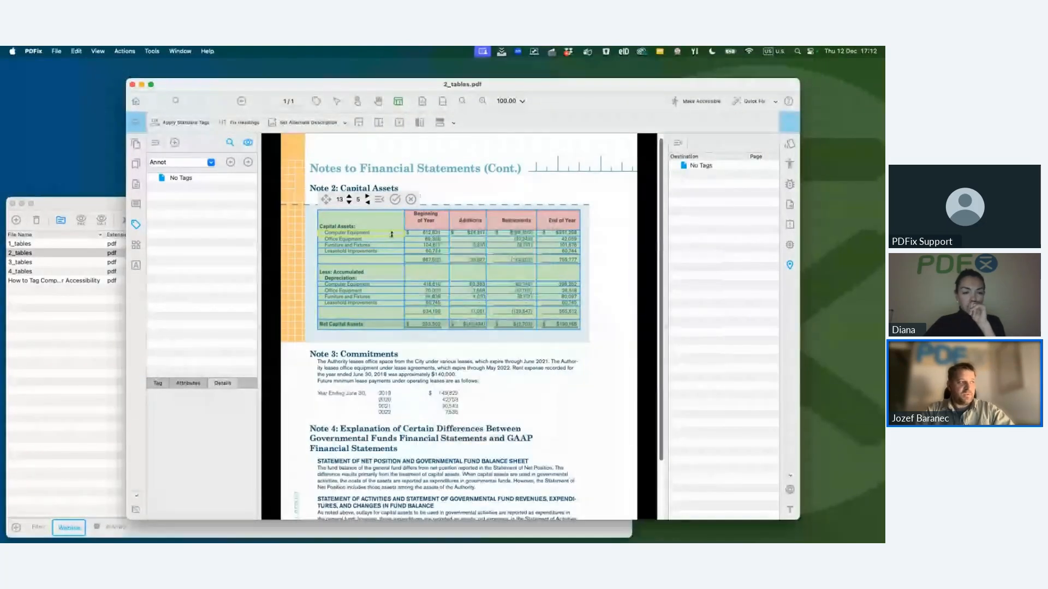
# Set the four cells from Computer Equipment to Leasehold Improvements under Capital Assets: as row headers
pyautogui.moveTo(392, 253); pyautogui.dragTo(389, 251)
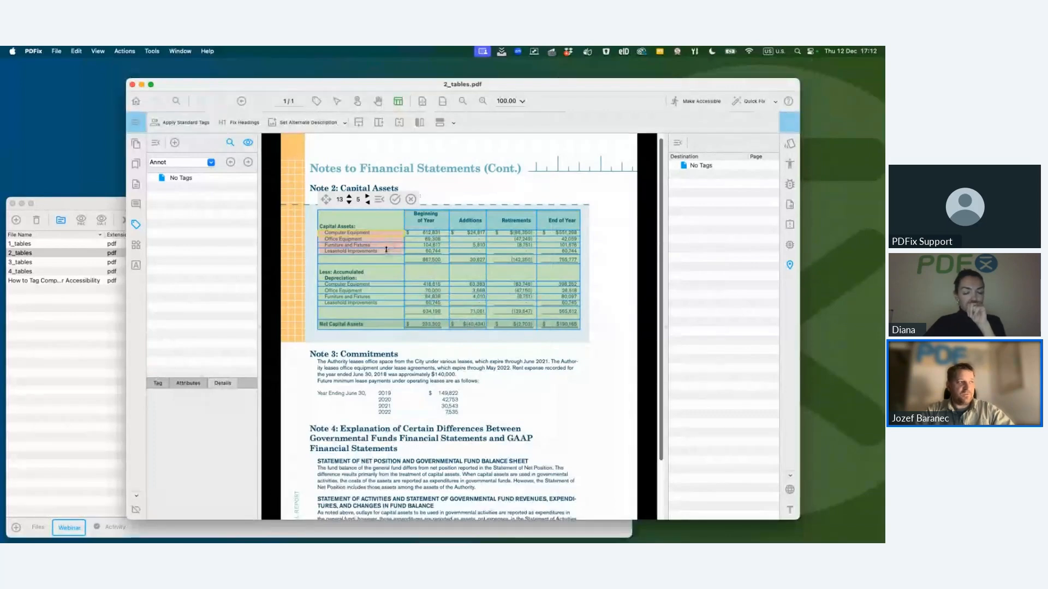
pyautogui.rightClick(369, 247)
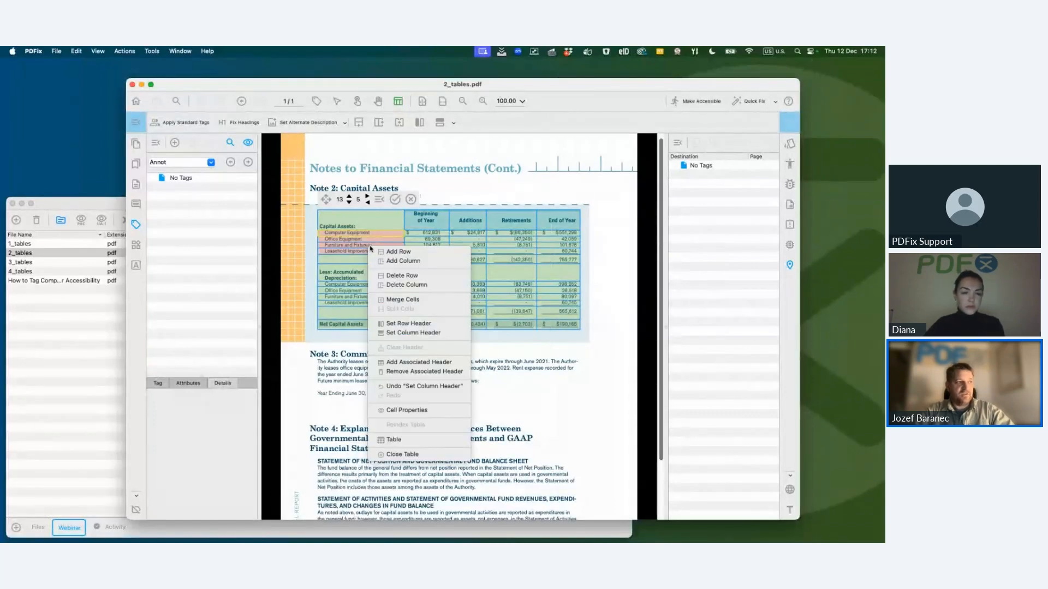
pyautogui.click(400, 326)
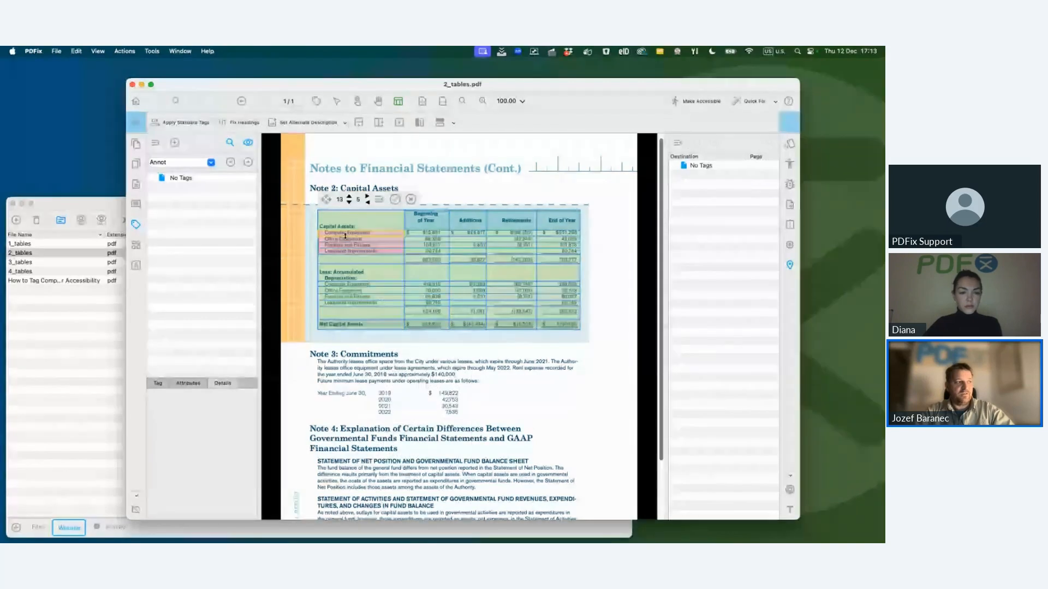
# Add the Capital Assets: cell as associated header of its four row headers and check the association on the individual cells
pyautogui.rightClick(351, 235)
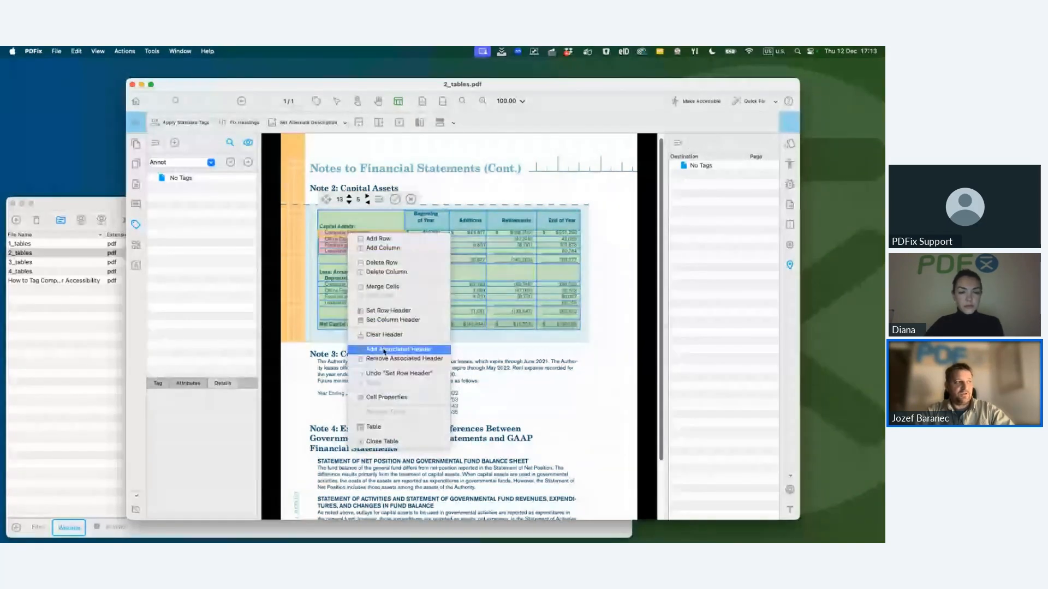
pyautogui.click(383, 349)
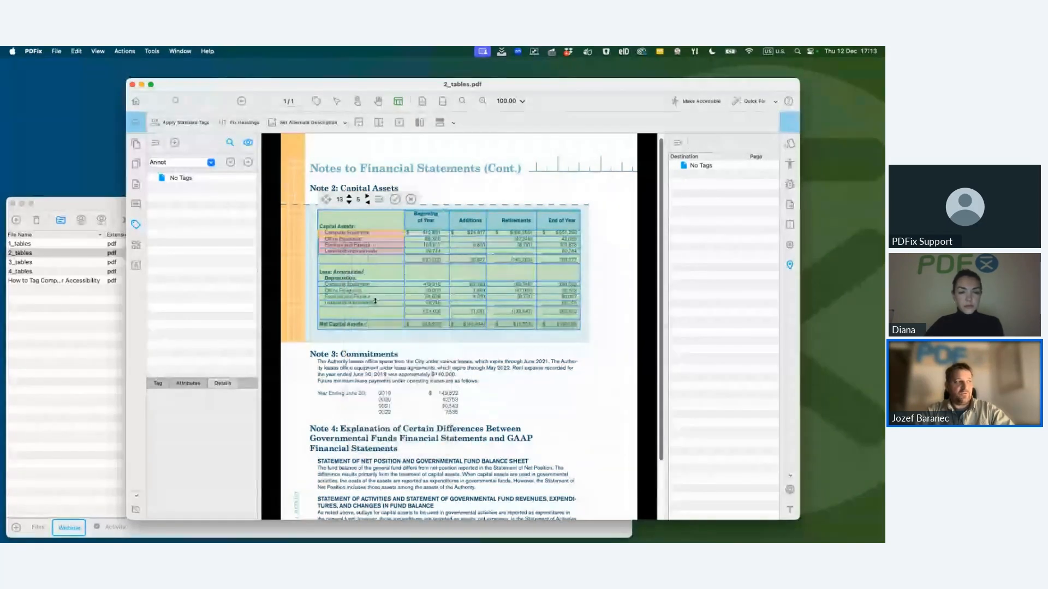
pyautogui.click(357, 245)
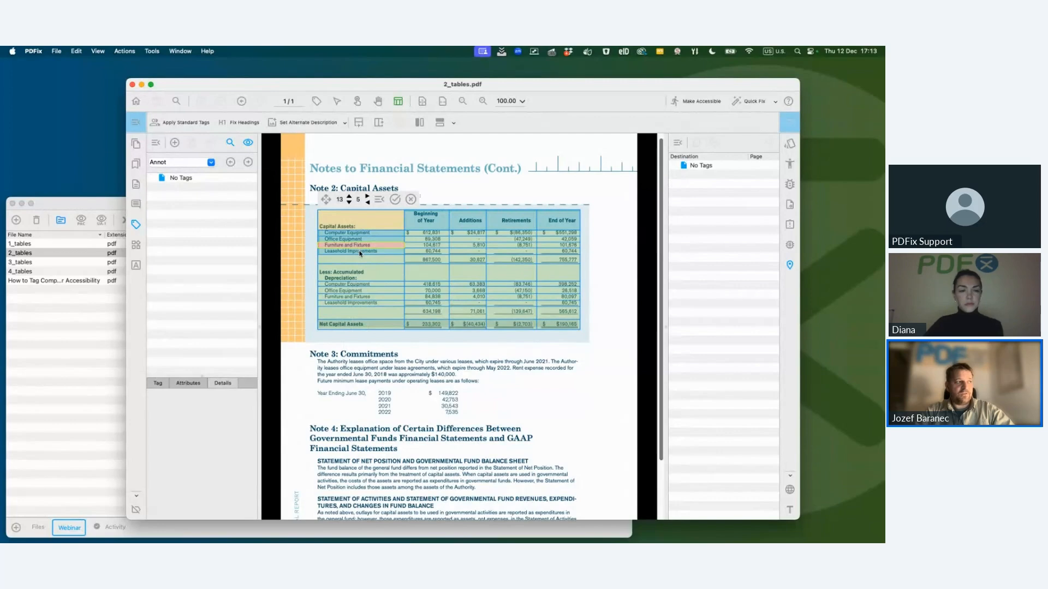
pyautogui.press('Right')
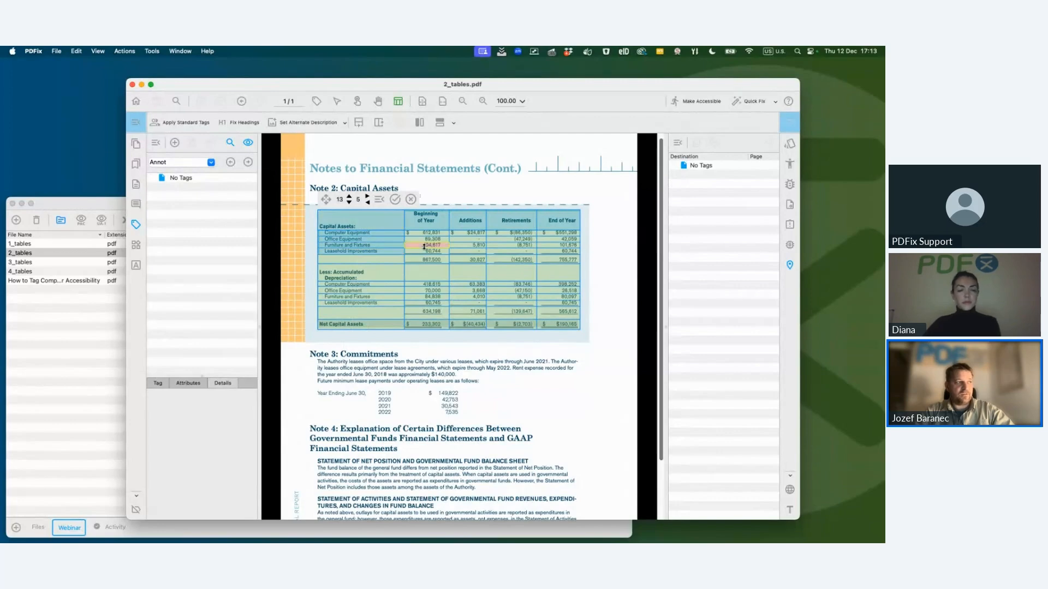
pyautogui.click(369, 238)
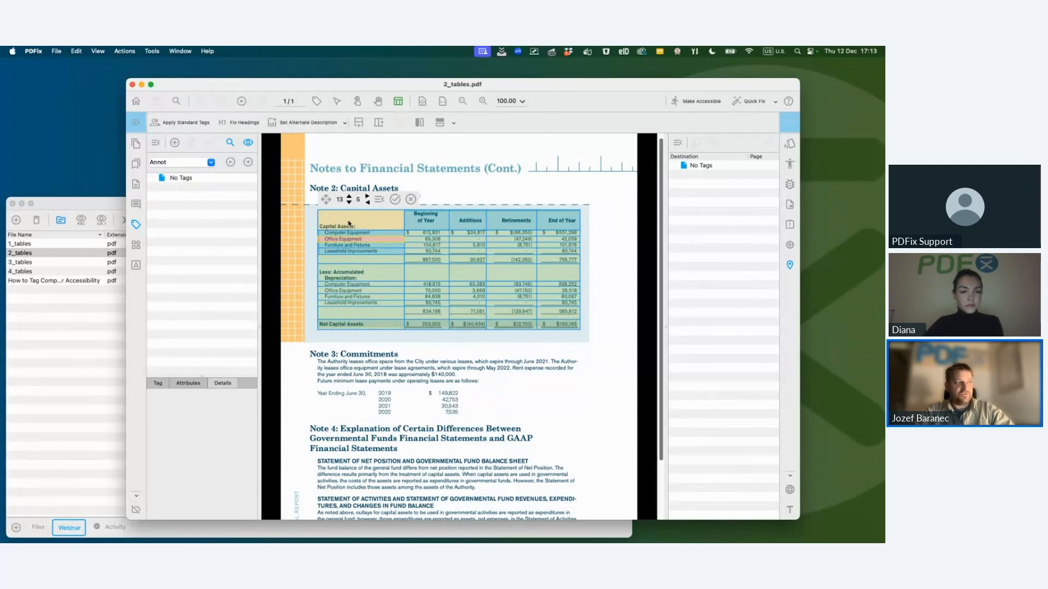
pyautogui.click(356, 246)
pyautogui.click(355, 253)
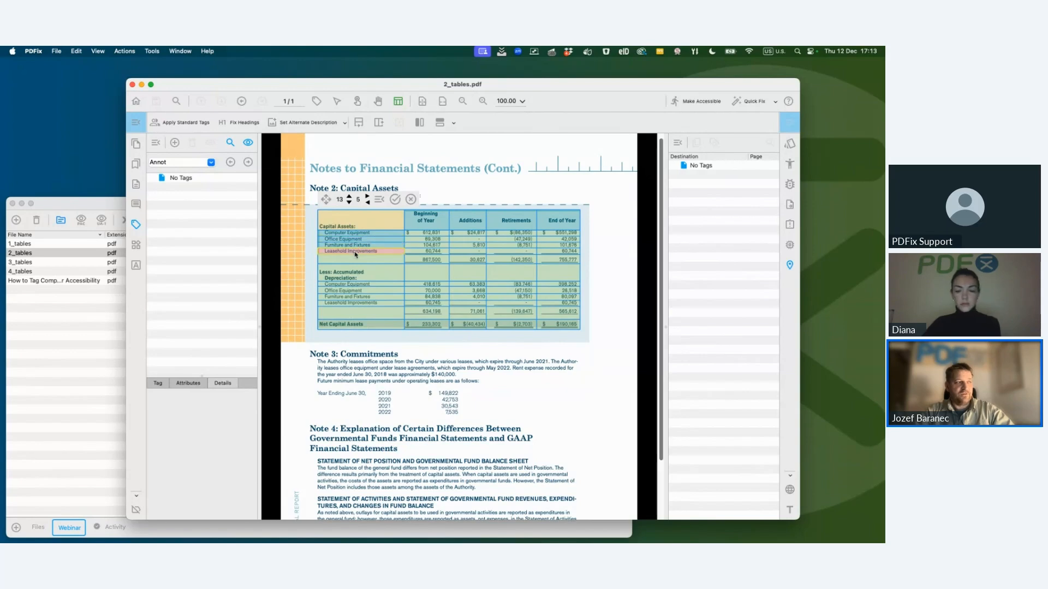
# Set the four cells under Less: Accumulated Depreciation: as row headers and associate them with that heading cell
pyautogui.click(372, 287)
pyautogui.rightClick(370, 284)
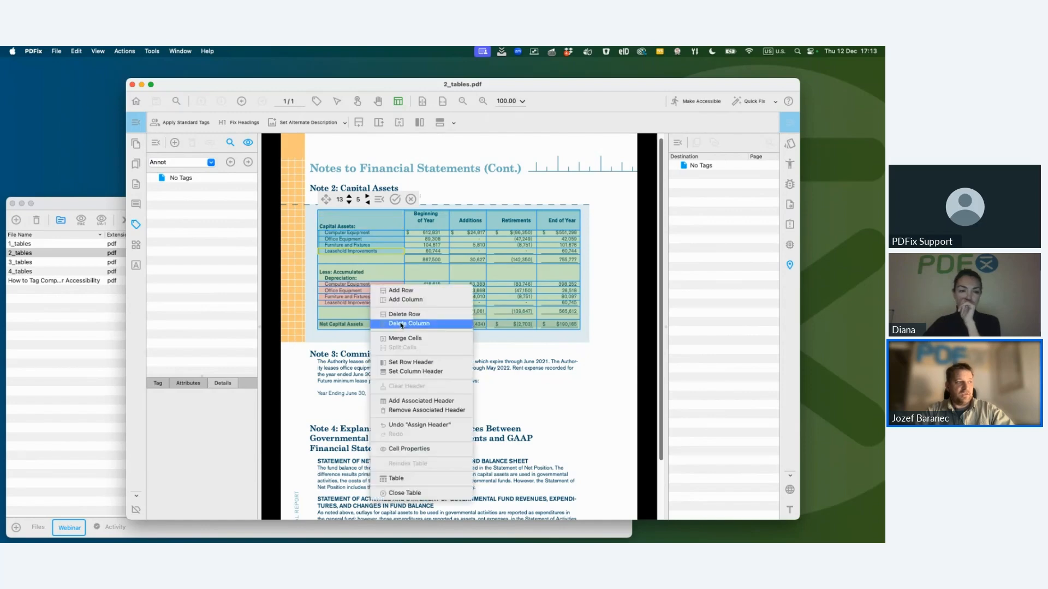
pyautogui.click(408, 362)
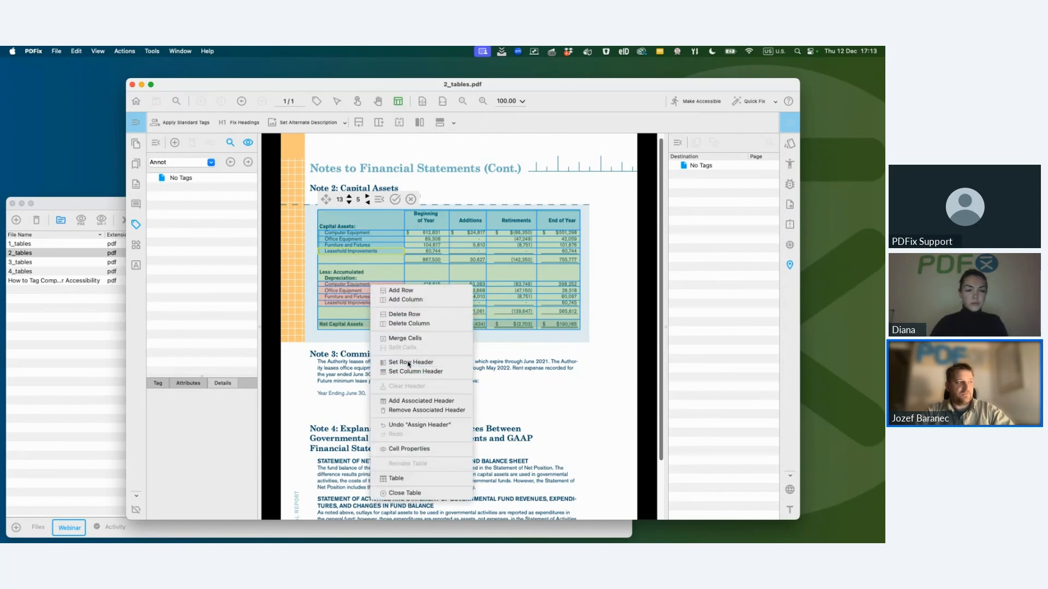
pyautogui.rightClick(387, 294)
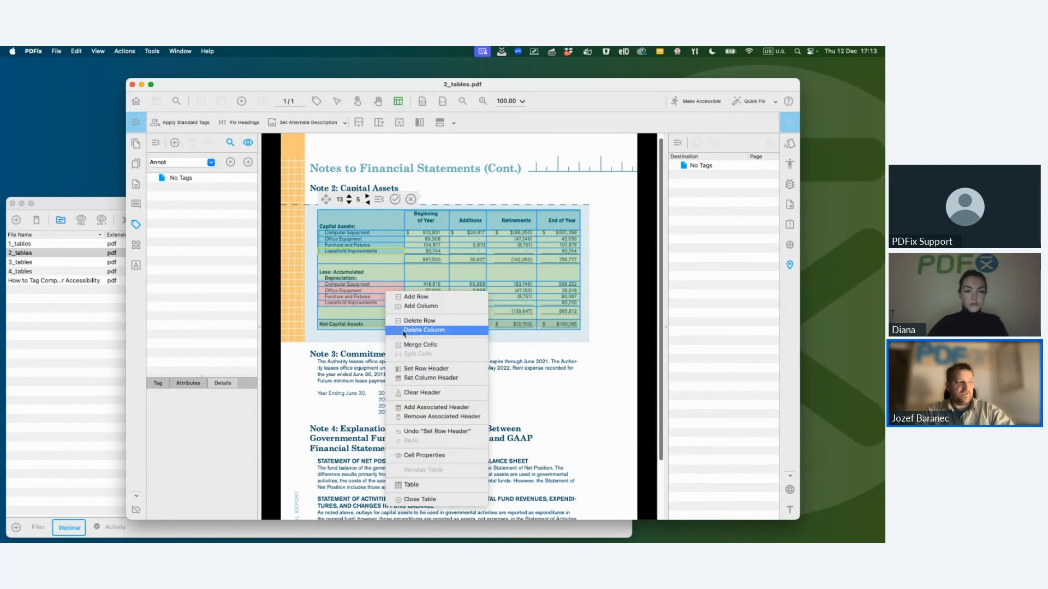
pyautogui.click(415, 408)
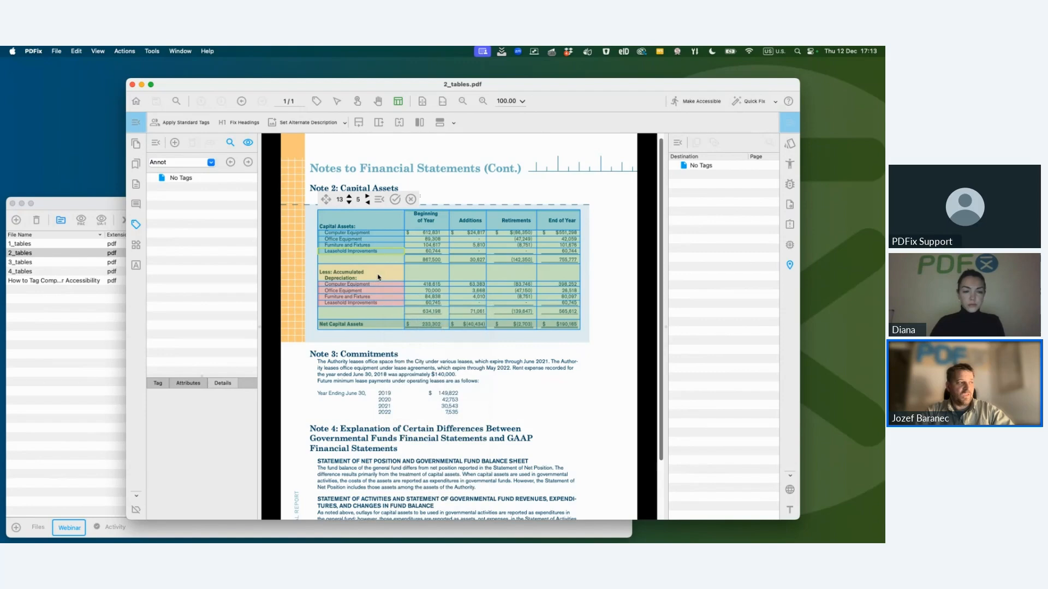
# Set the Net Capital Assets cell as a column header and apply the edited table to create its tags
pyautogui.rightClick(387, 327)
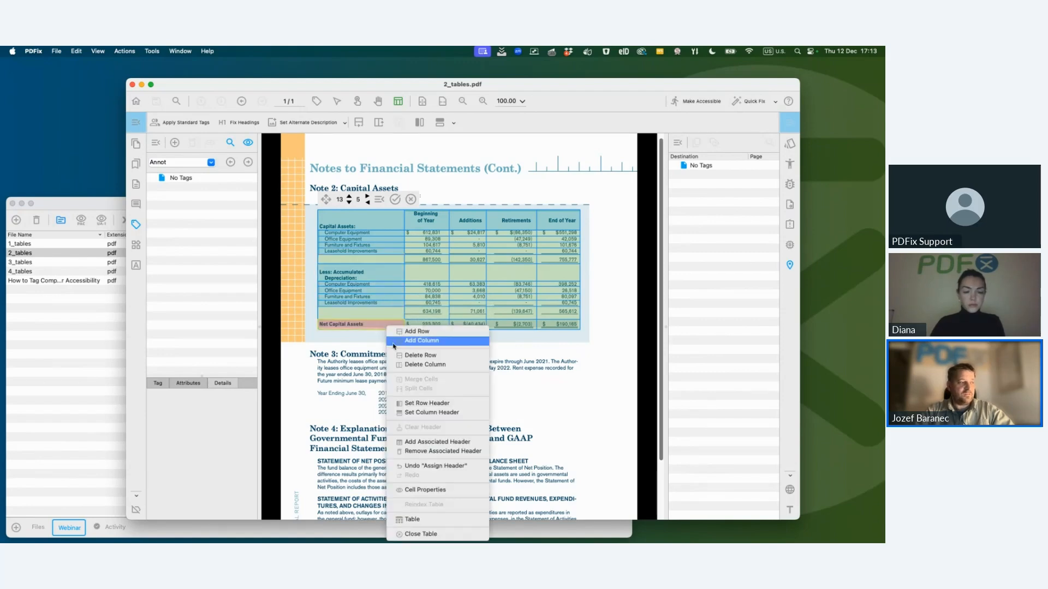
pyautogui.click(417, 413)
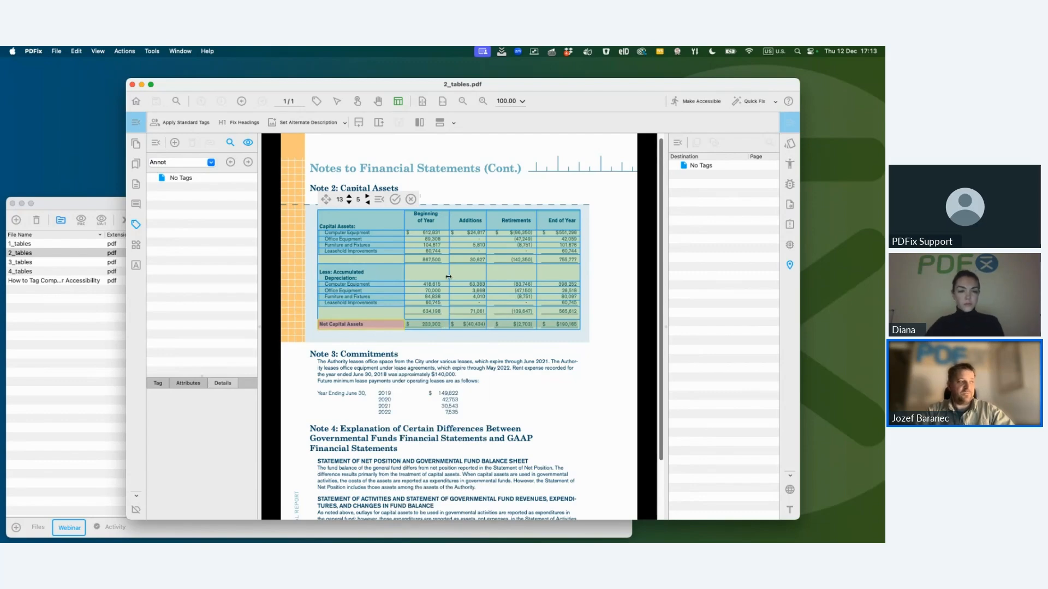
pyautogui.click(398, 202)
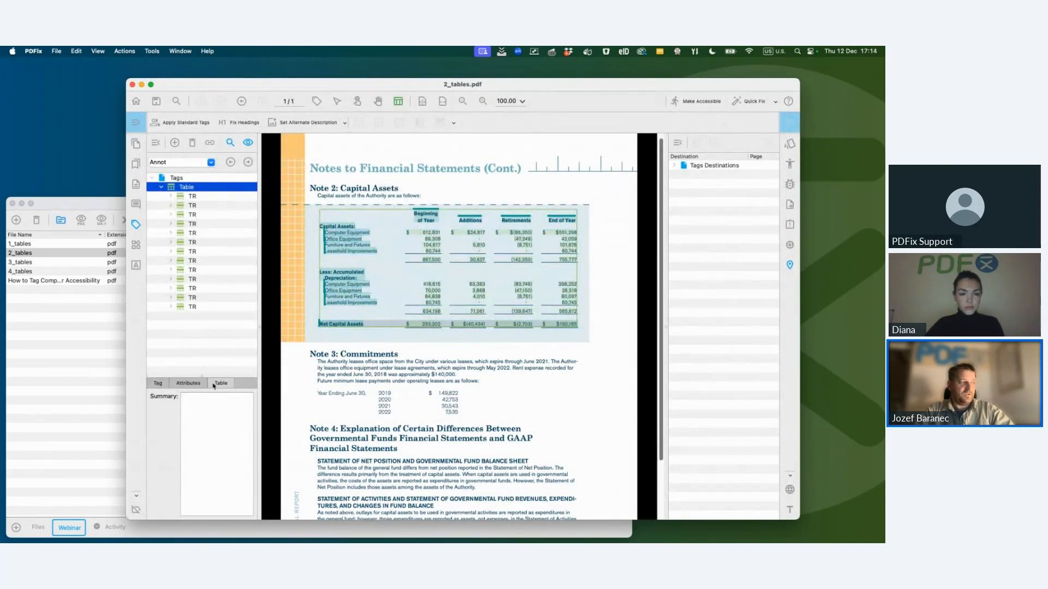
# Examine the TH tags in the table's first row, checking each one's cell type, scope and associated headers
pyautogui.click(171, 196)
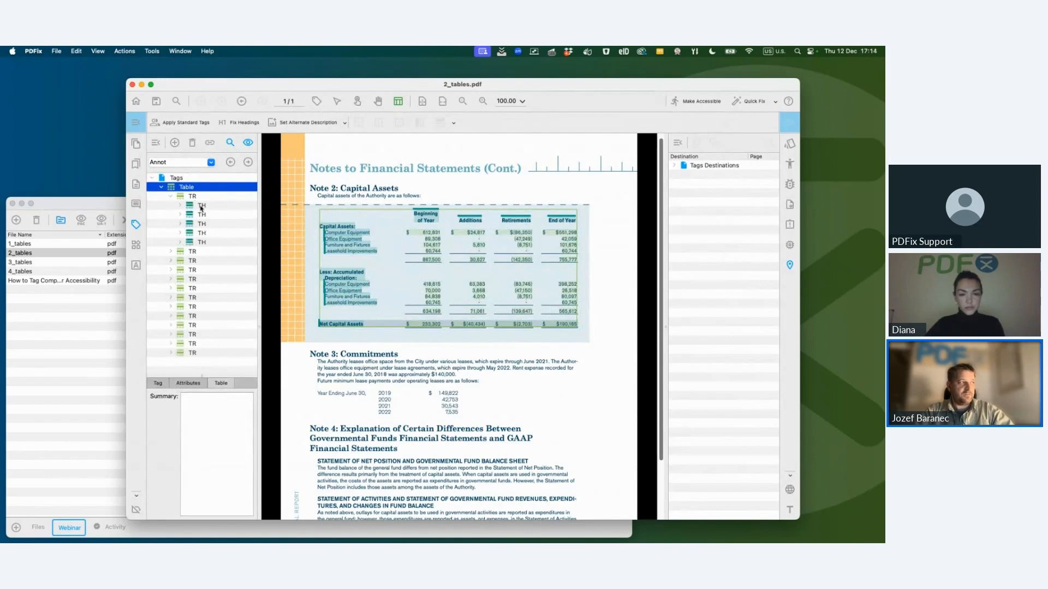
pyautogui.click(183, 206)
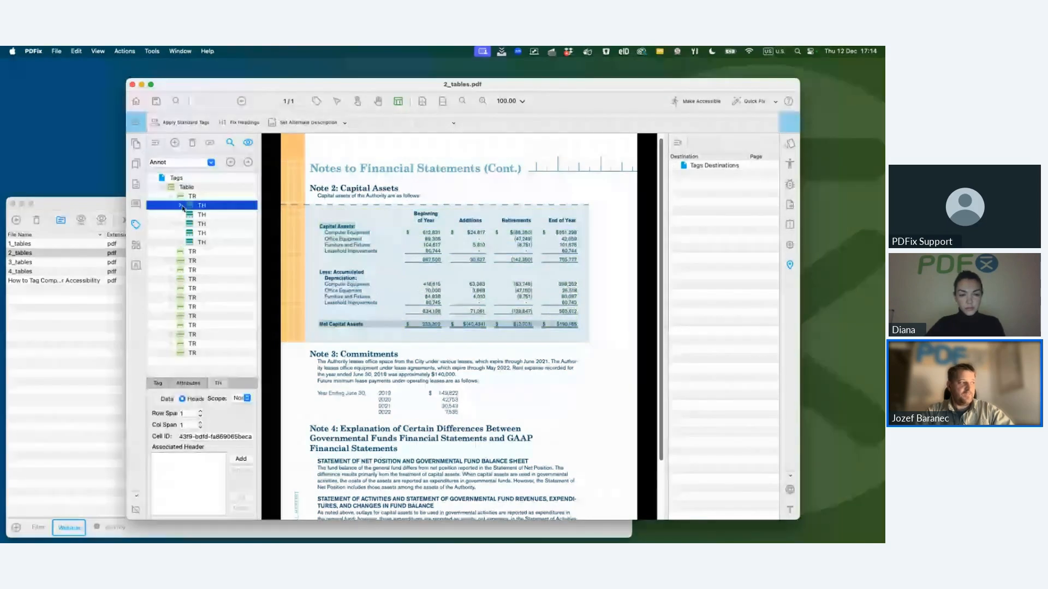
pyautogui.click(181, 205)
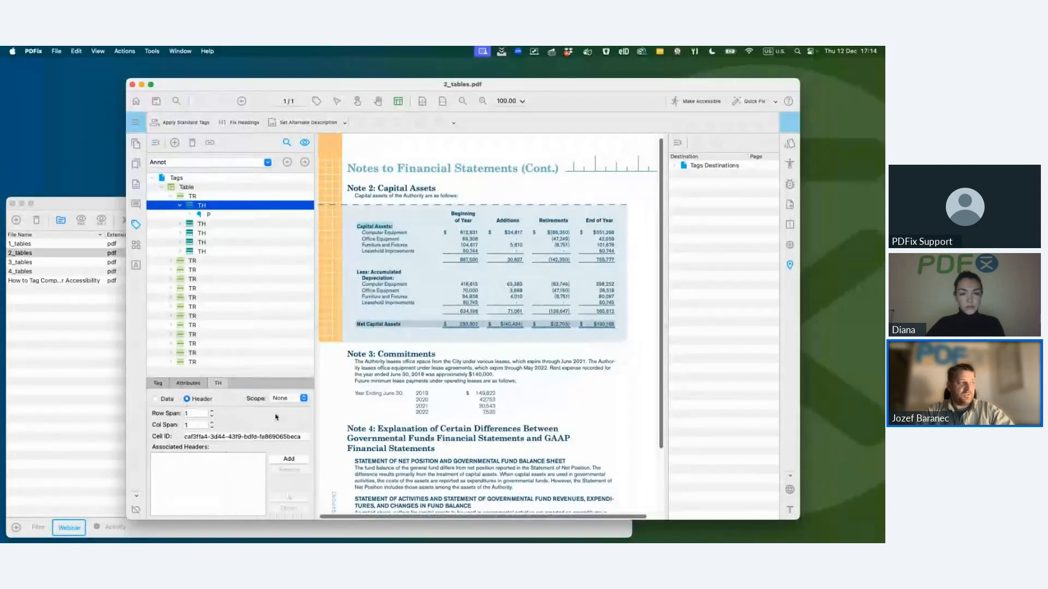
pyautogui.click(205, 224)
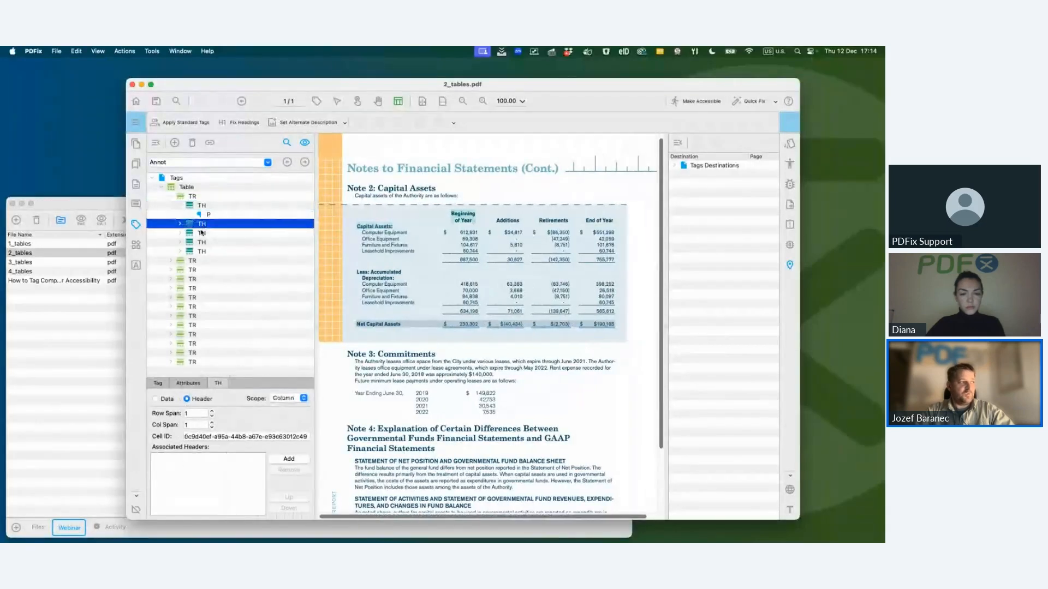
pyautogui.click(202, 234)
pyautogui.click(201, 242)
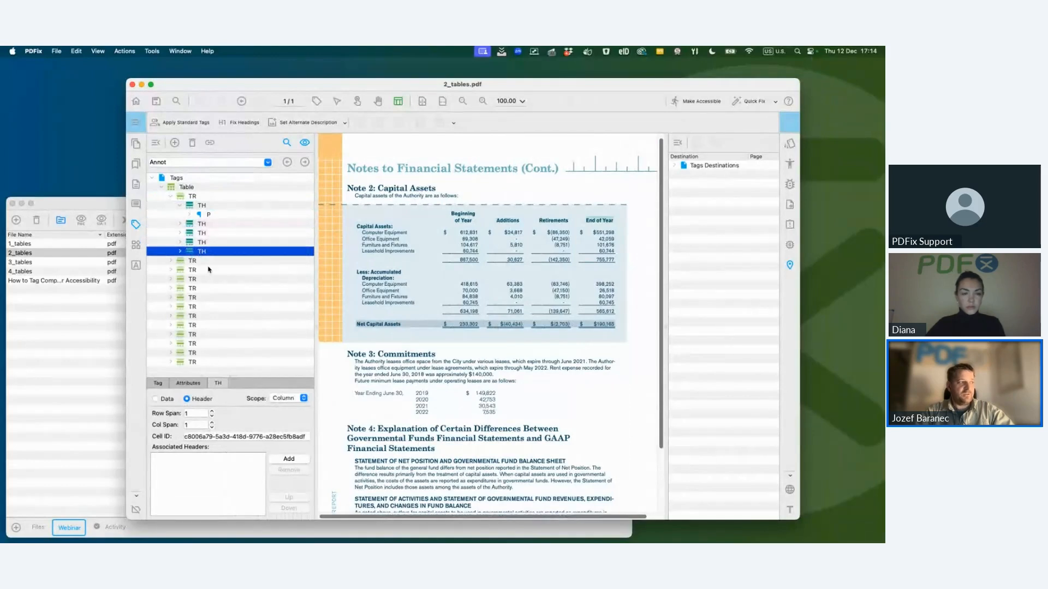
pyautogui.click(202, 251)
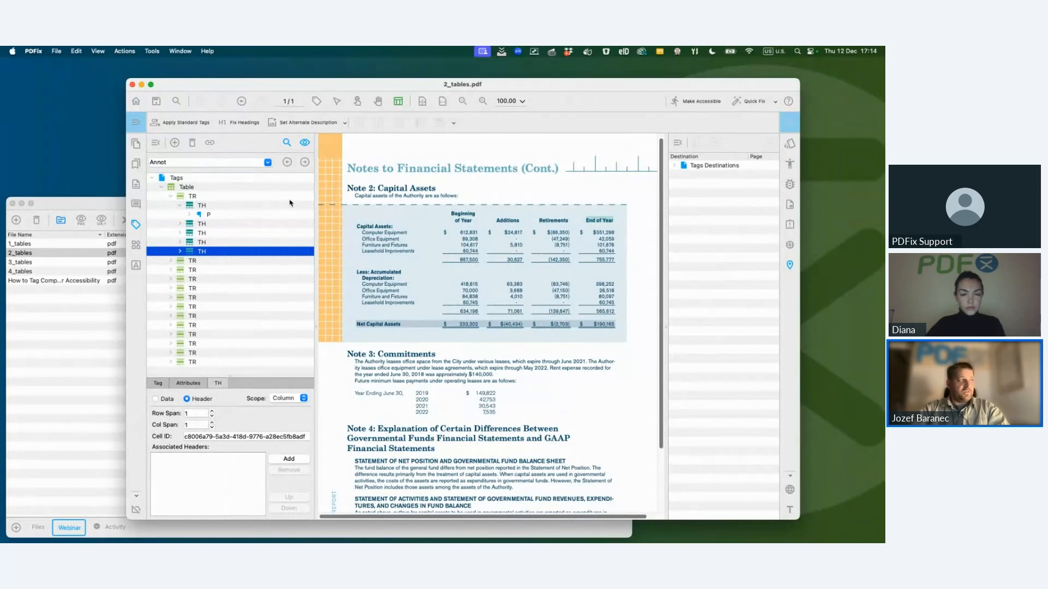
# Close 2_tables.pdf without saving the changes and open 3_tables.pdf from the file list
pyautogui.click(132, 85)
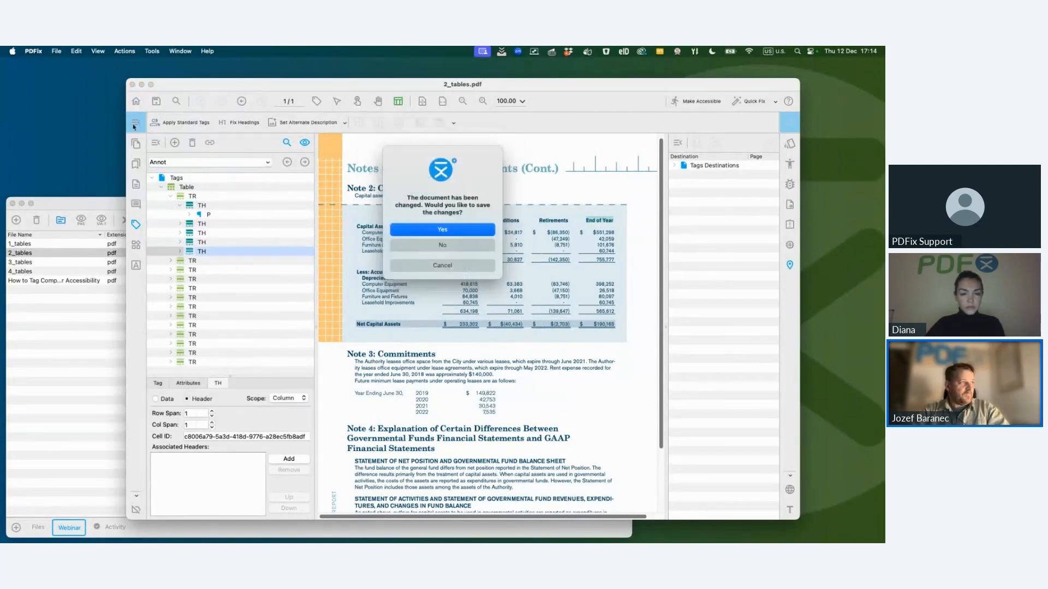
pyautogui.click(420, 246)
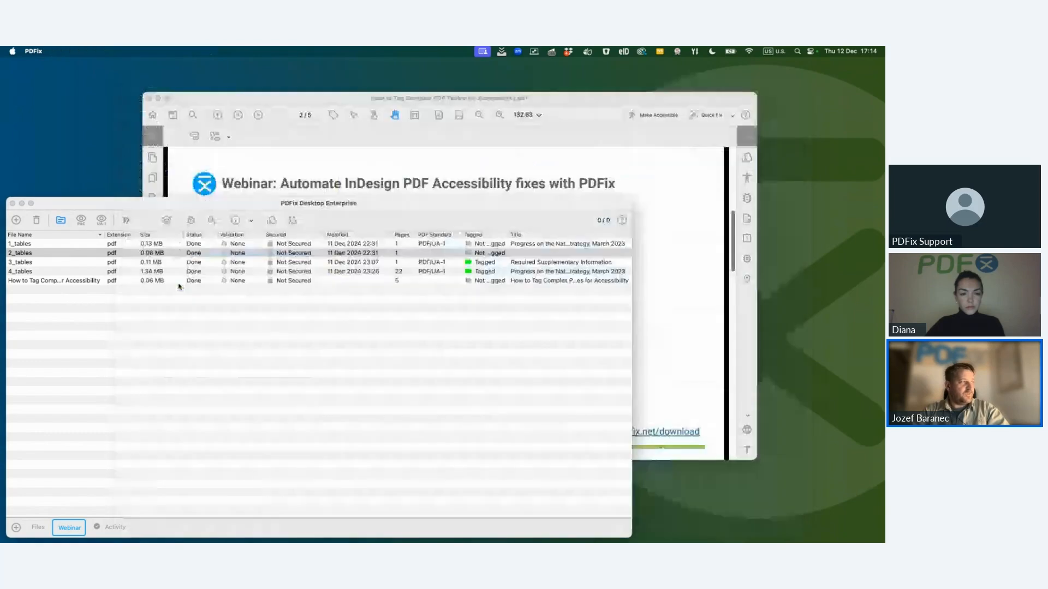
pyautogui.click(138, 264)
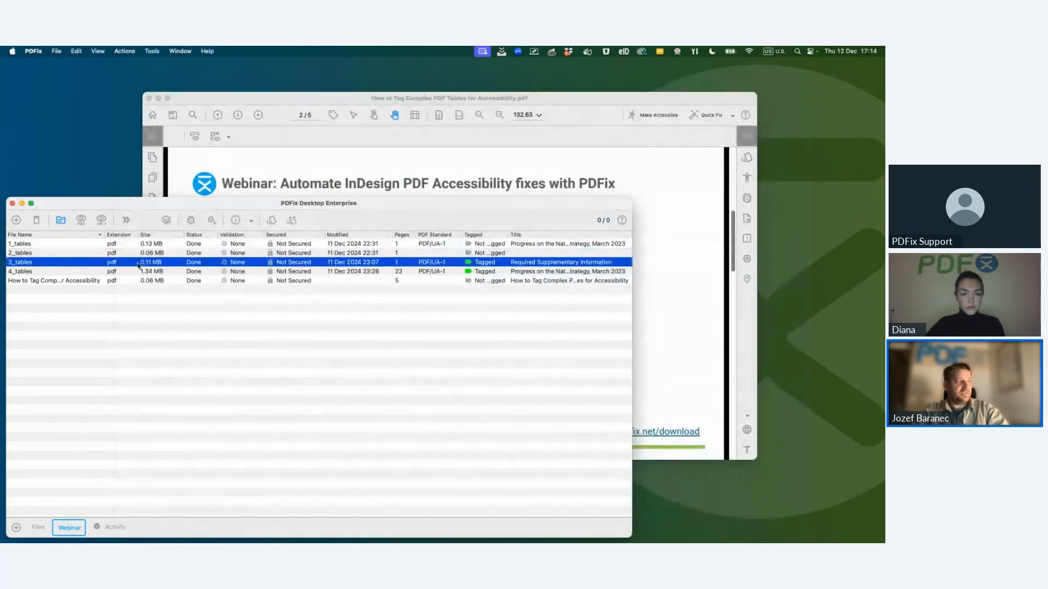
pyautogui.doubleClick(138, 263)
# Select the Table tag of the Budgetary Comparison Schedule and turn off the display of cells with missing headers
pyautogui.click(196, 223)
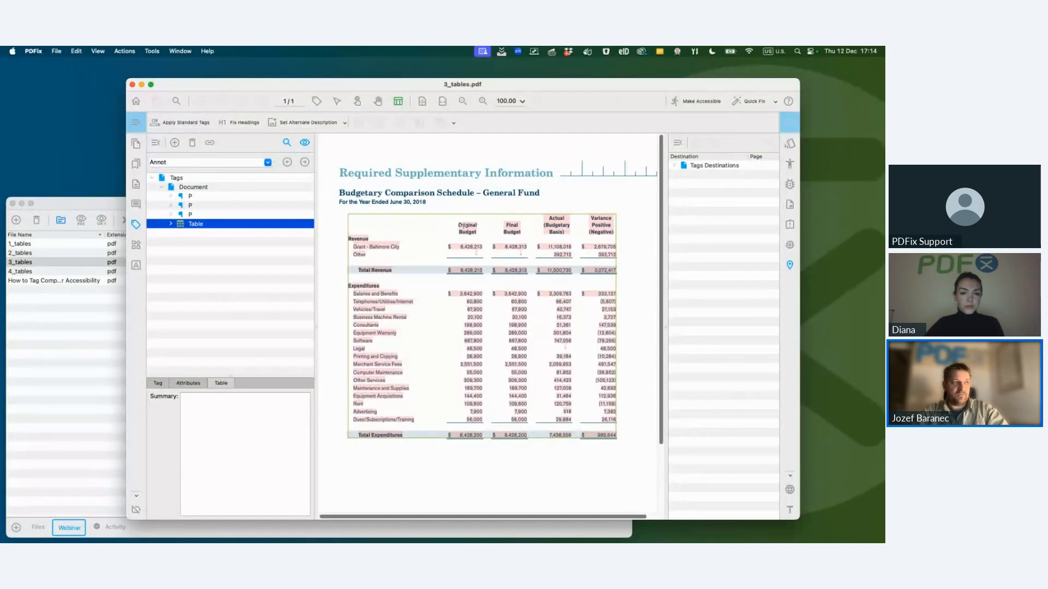
pyautogui.rightClick(432, 231)
pyautogui.moveTo(475, 298)
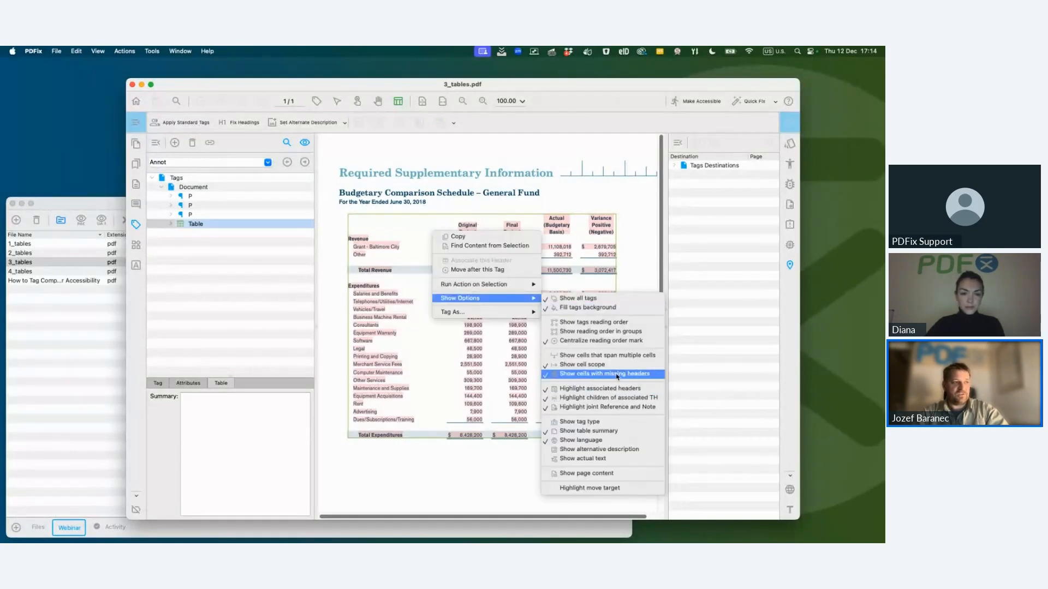
pyautogui.click(595, 375)
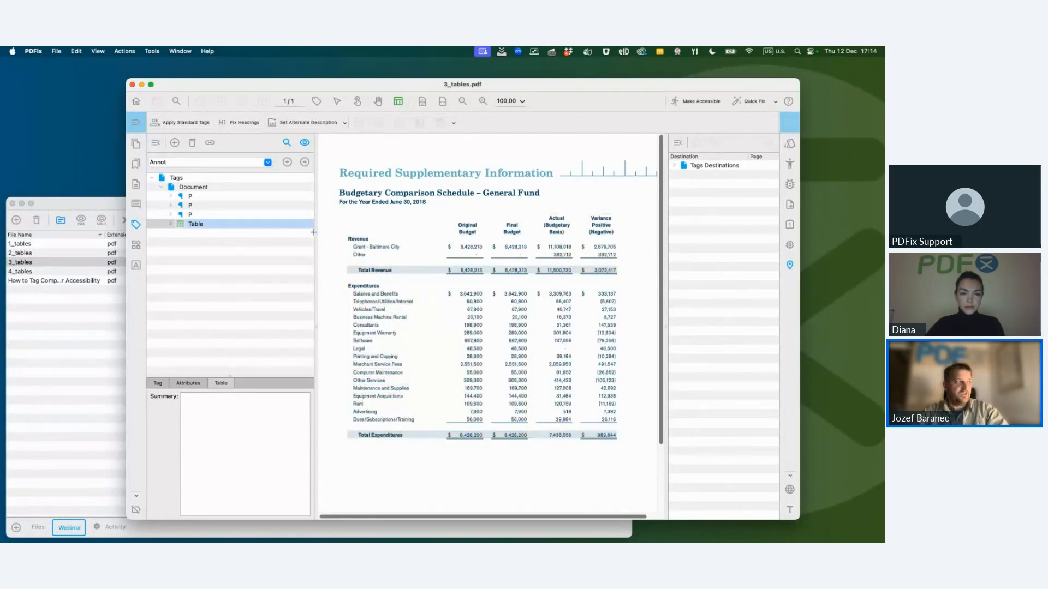
# Select the Table tag and turn on the display of cells with missing headers
pyautogui.click(191, 223)
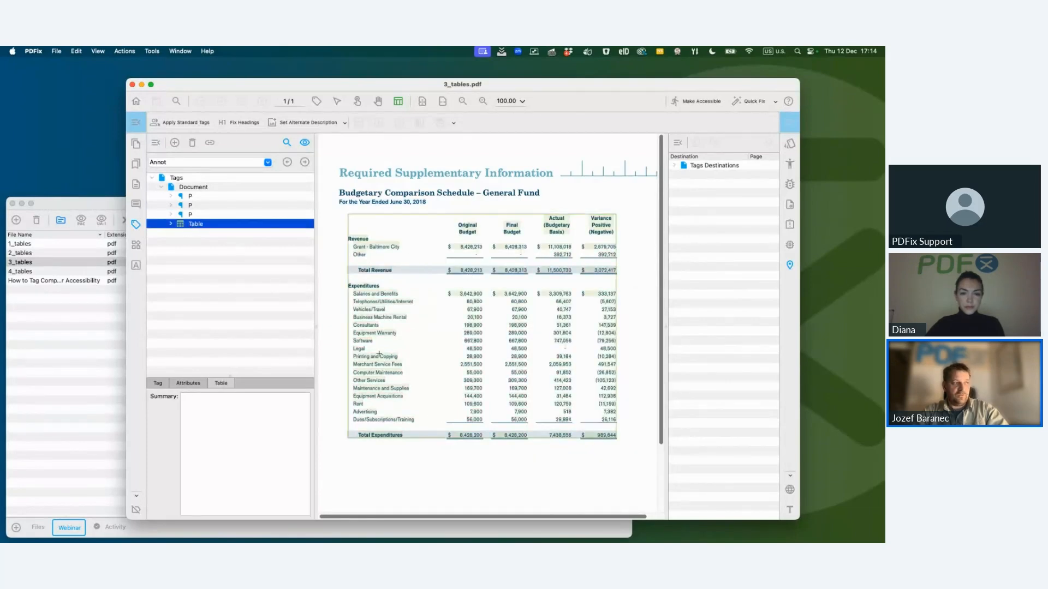
pyautogui.rightClick(417, 237)
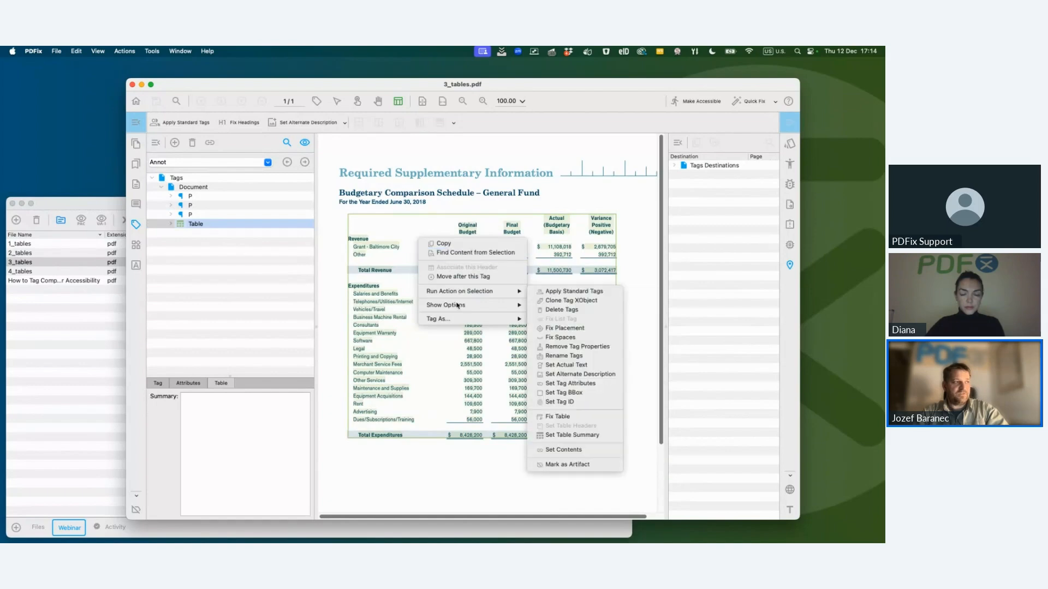
pyautogui.moveTo(487, 306)
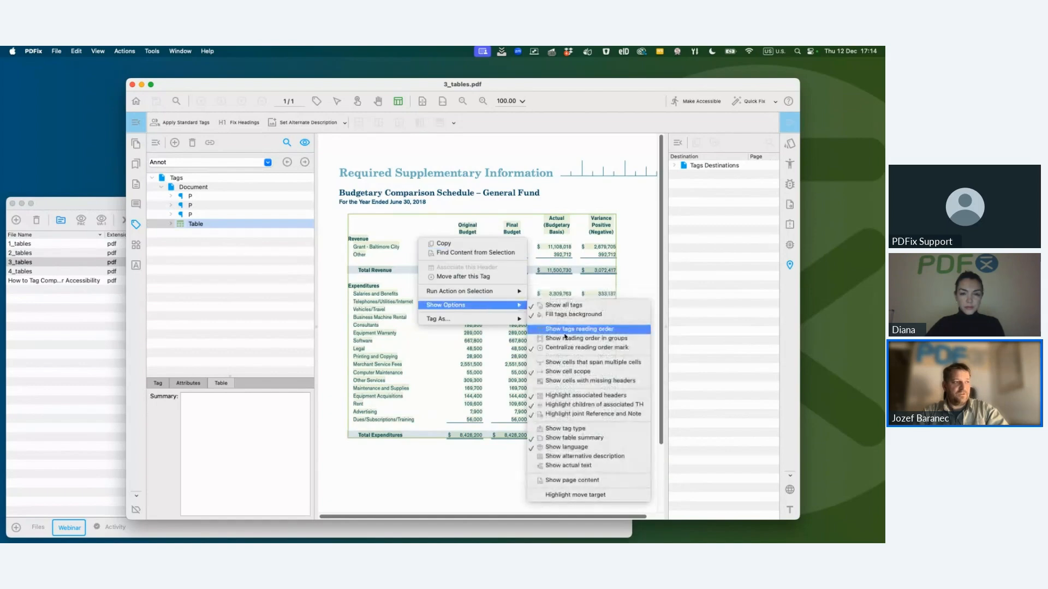
pyautogui.click(579, 380)
pyautogui.click(210, 224)
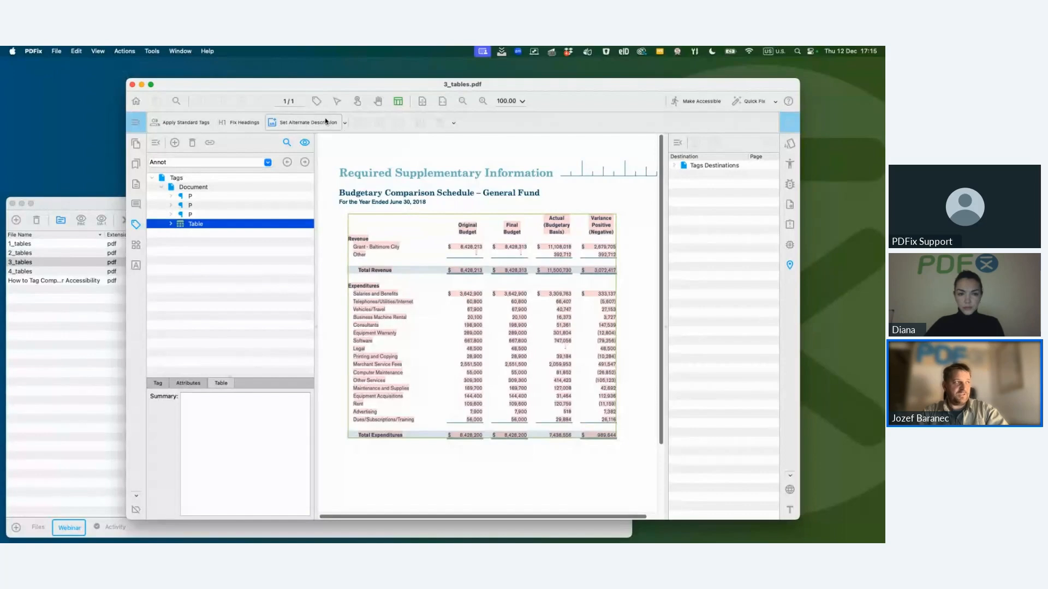
# Select the four column heading cells and all first-column cells in tag editing mode and change them to header cells
pyautogui.click(316, 101)
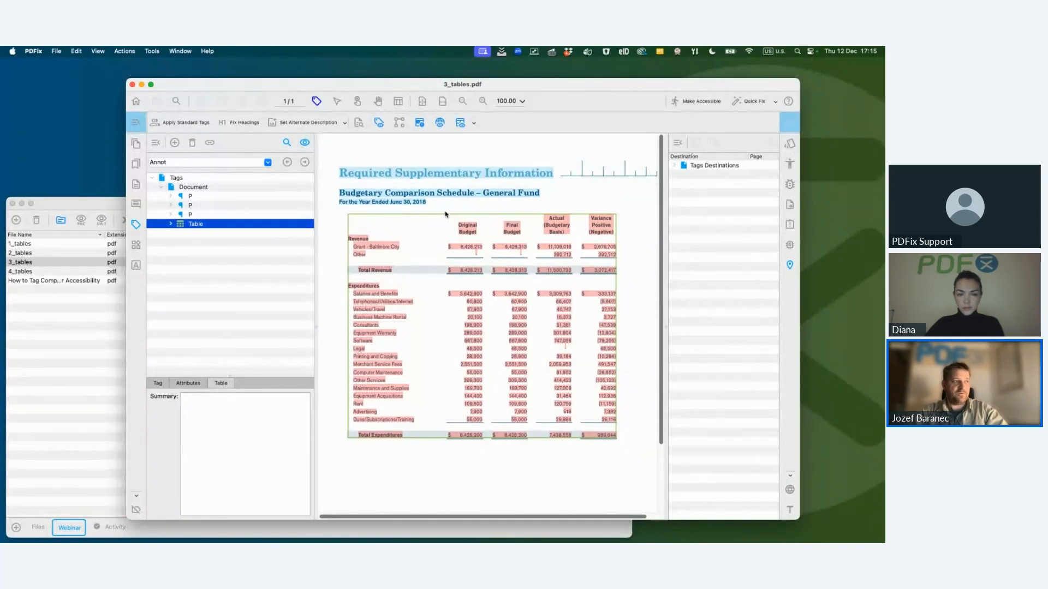
pyautogui.moveTo(445, 213); pyautogui.dragTo(625, 243)
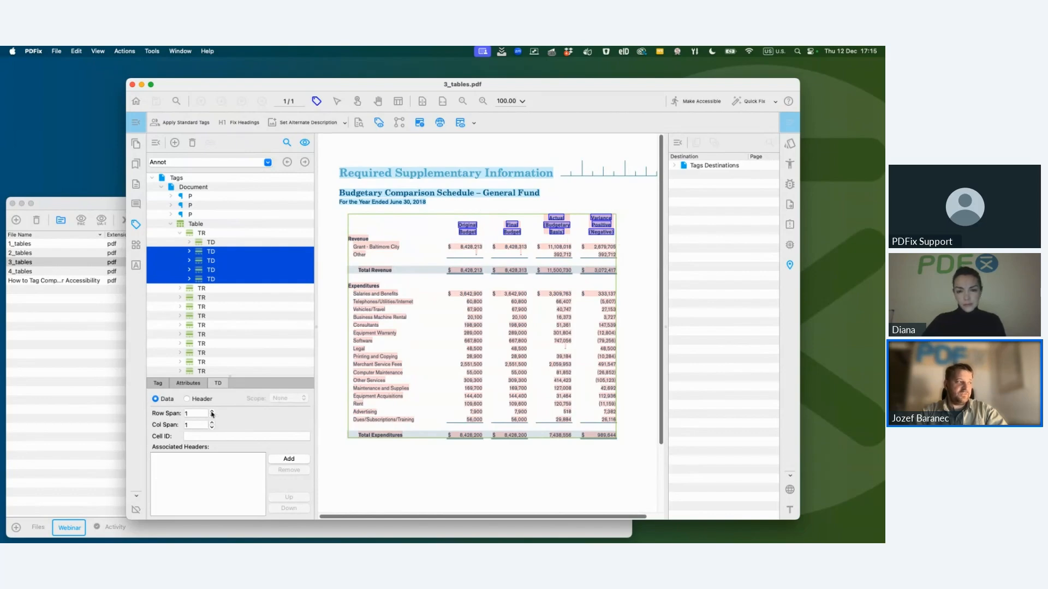
pyautogui.click(188, 399)
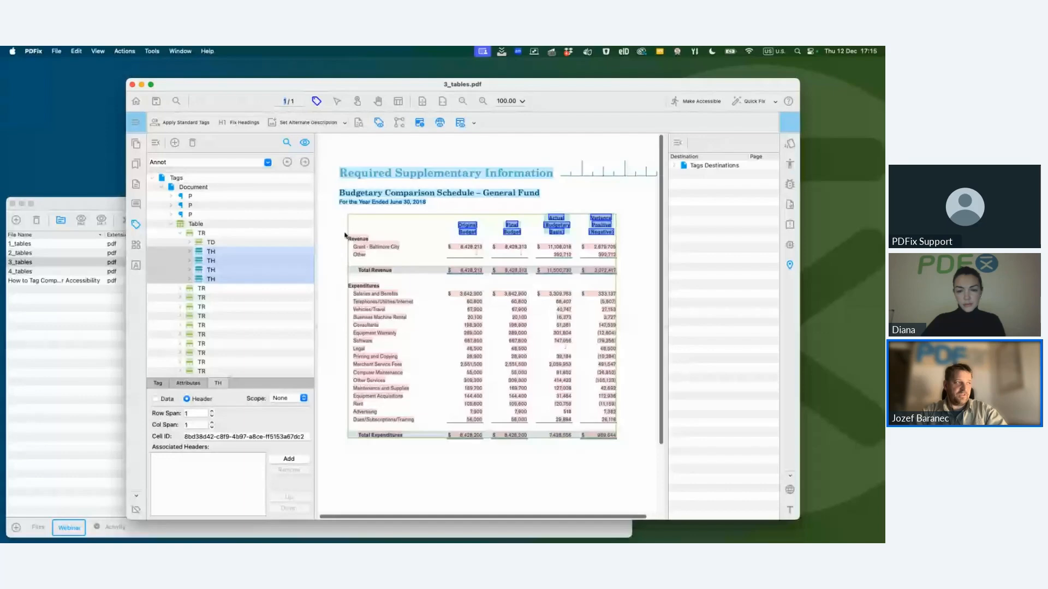
pyautogui.moveTo(342, 228); pyautogui.dragTo(424, 458)
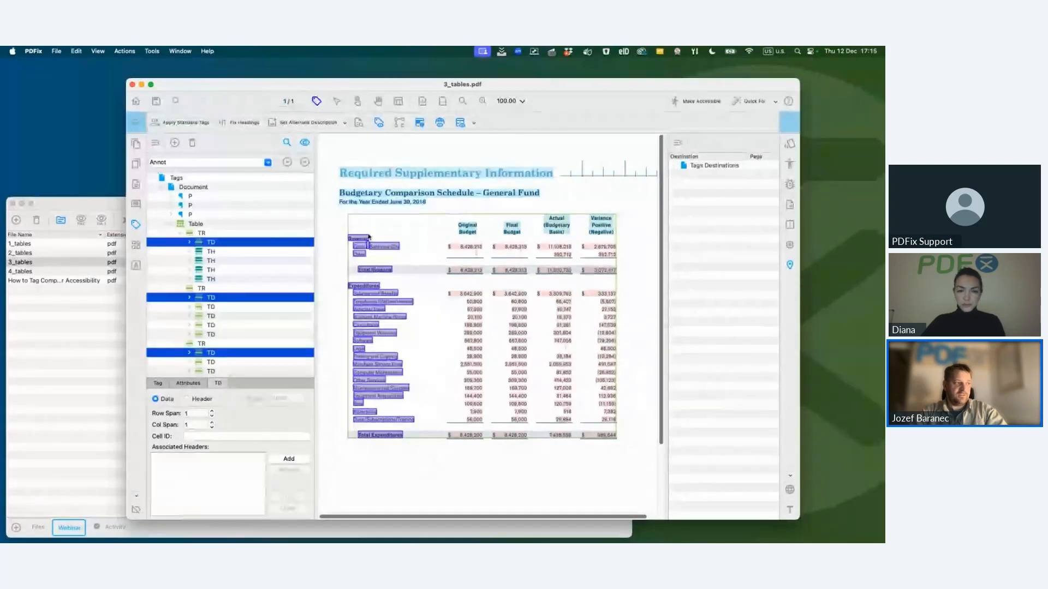
pyautogui.click(187, 399)
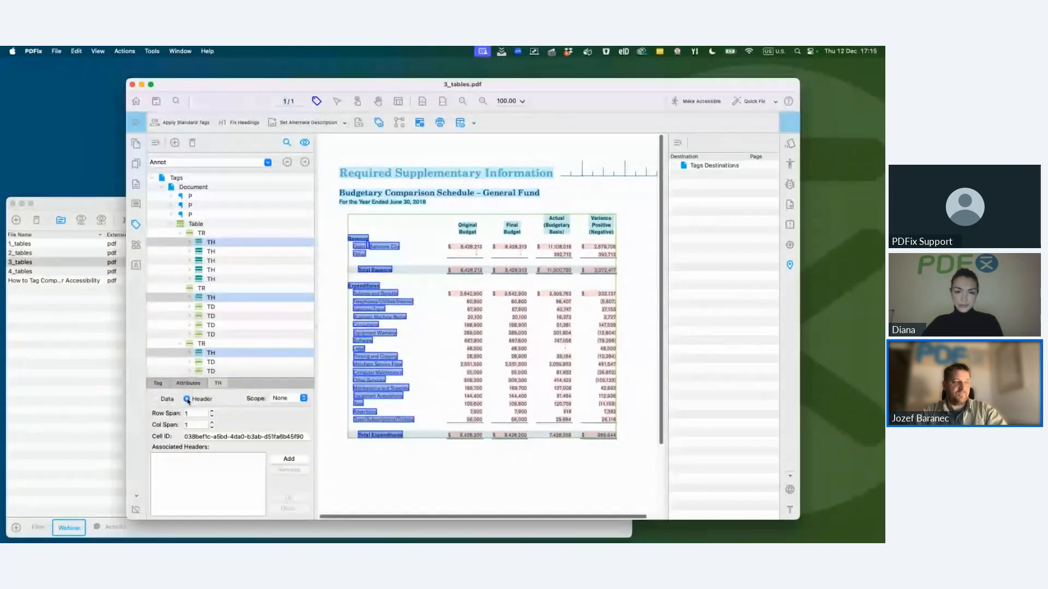
# Associate the Grant - Baltimore City and Other data cells with their row headers and with the column headers
pyautogui.click(376, 248)
pyautogui.click(473, 248)
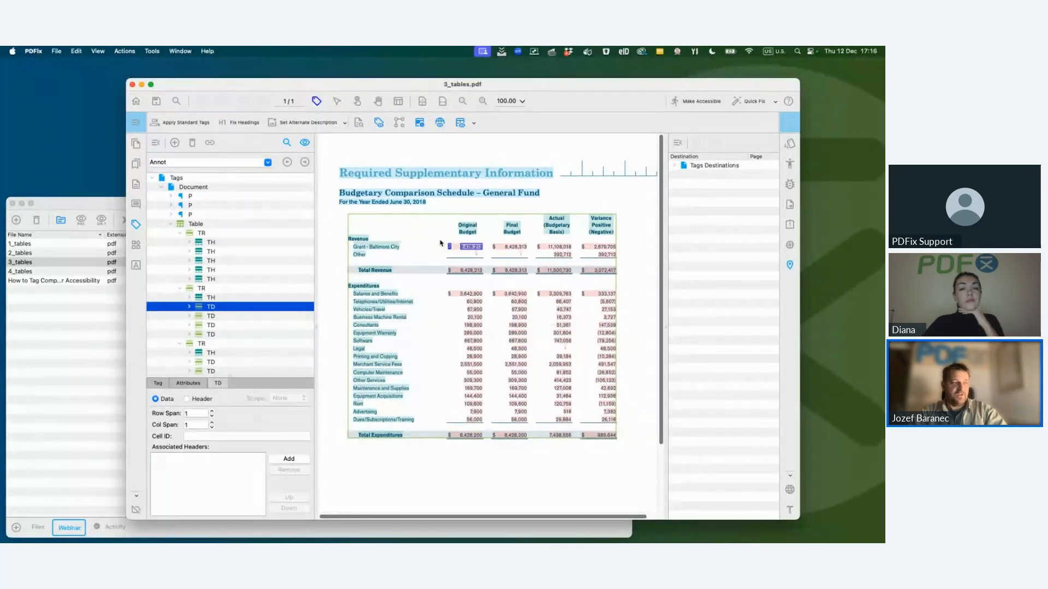
pyautogui.click(435, 242)
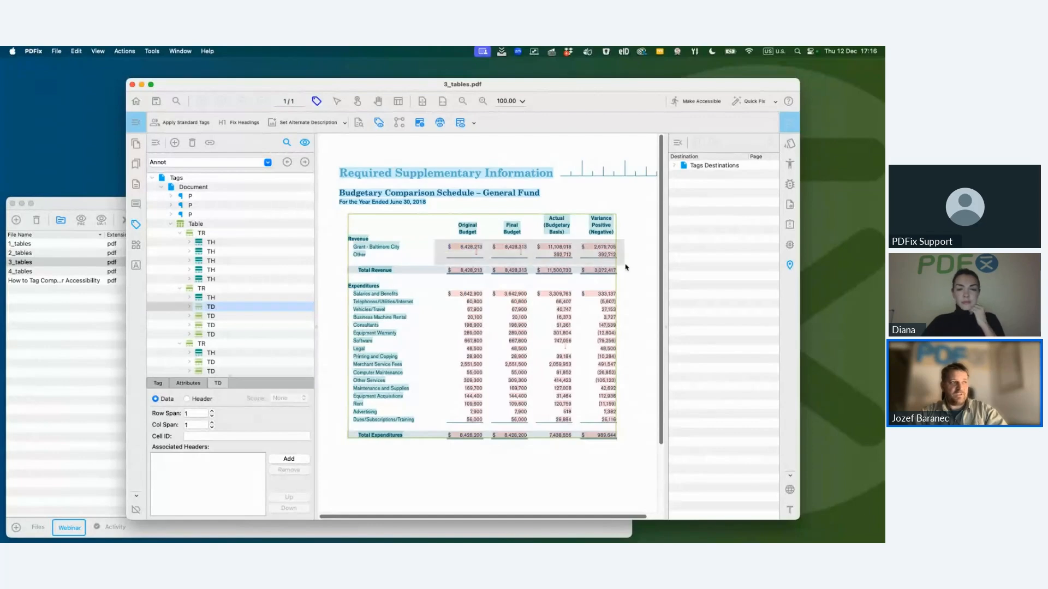
pyautogui.moveTo(631, 267); pyautogui.dragTo(632, 267)
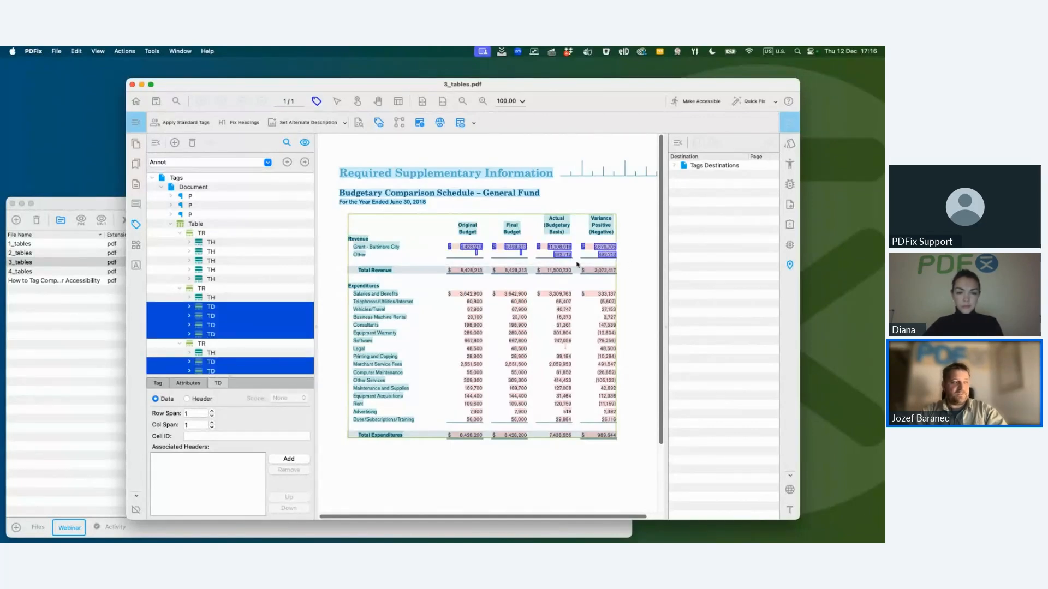
pyautogui.rightClick(384, 248)
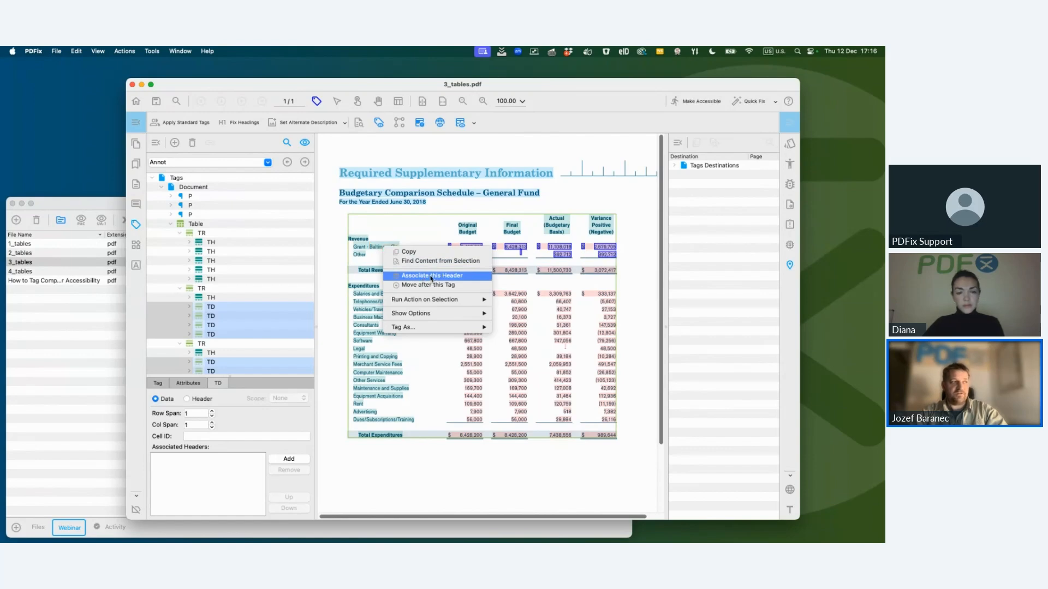
pyautogui.click(431, 276)
pyautogui.rightClick(466, 227)
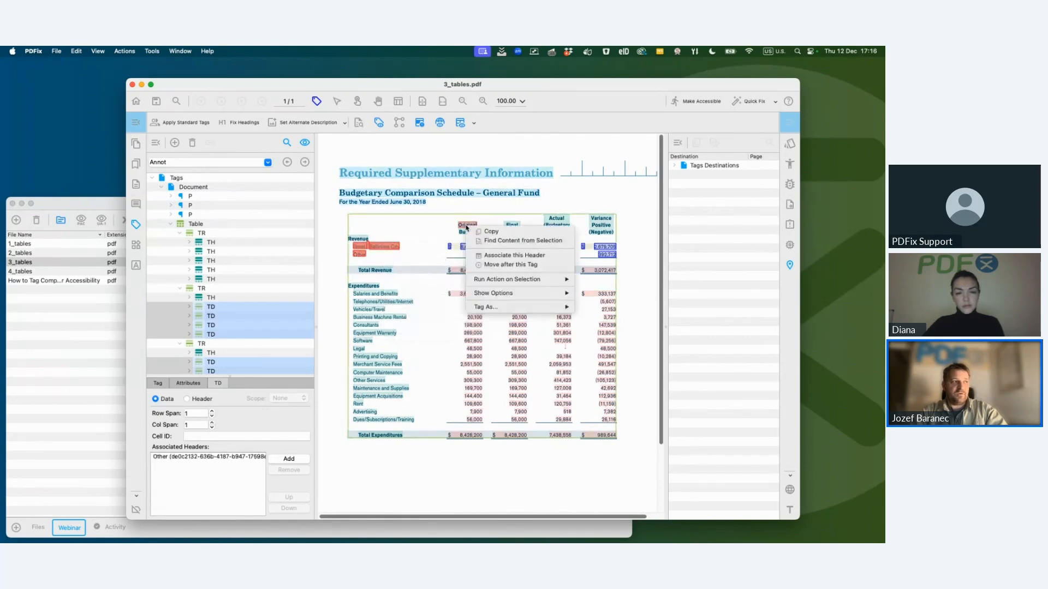
pyautogui.click(488, 257)
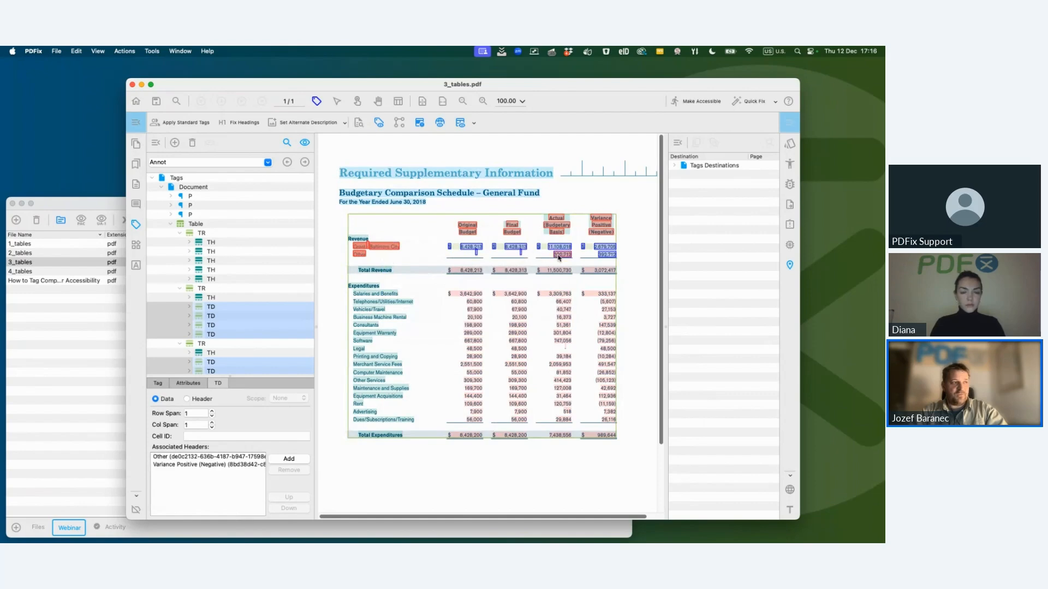
# Check the associated headers of individual data cells in the Grant - Baltimore City and Other rows
pyautogui.click(559, 255)
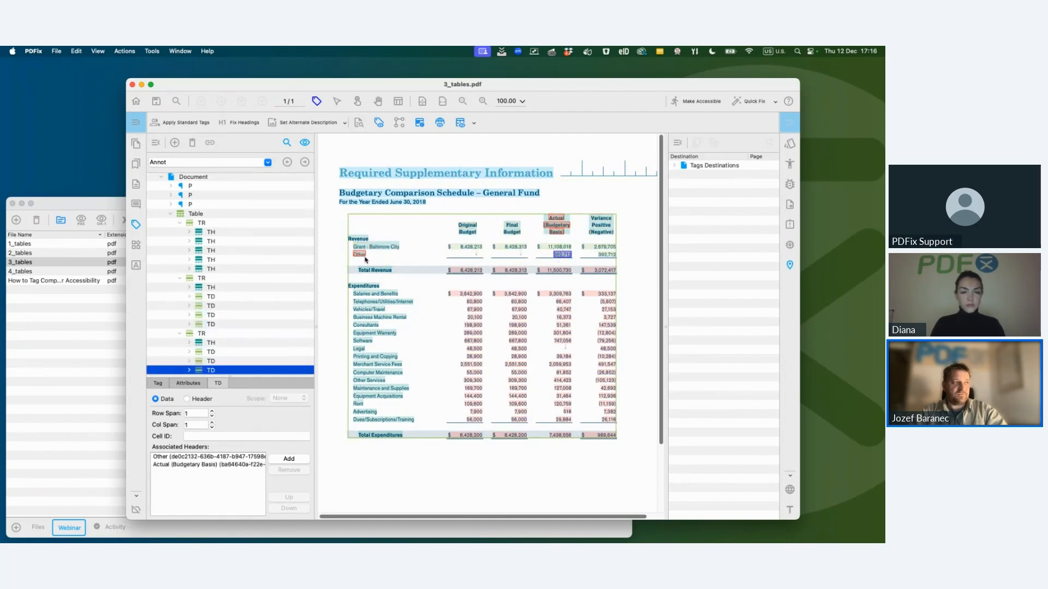
pyautogui.click(559, 246)
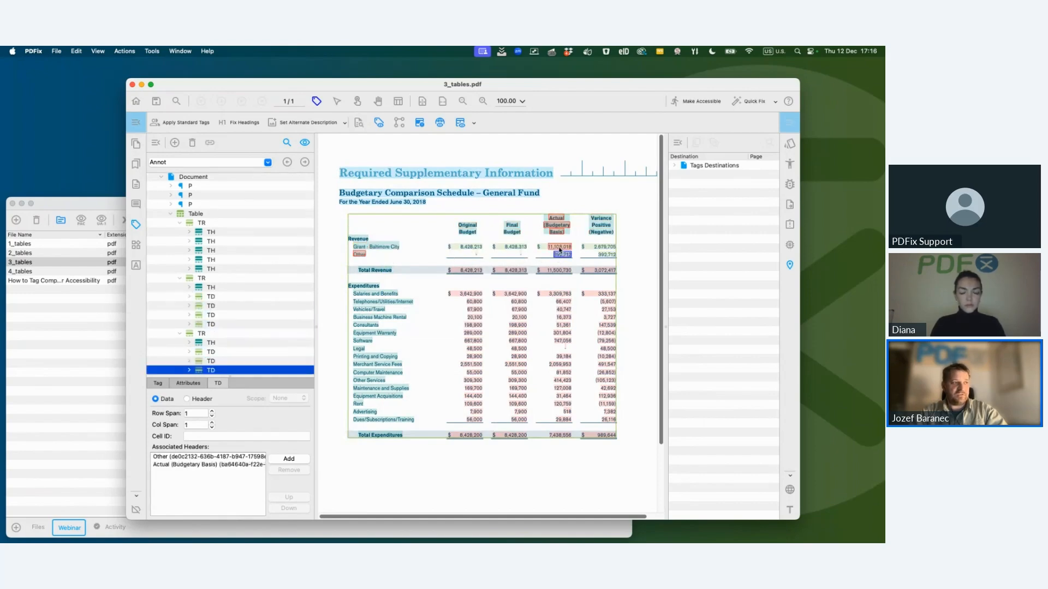
pyautogui.click(511, 247)
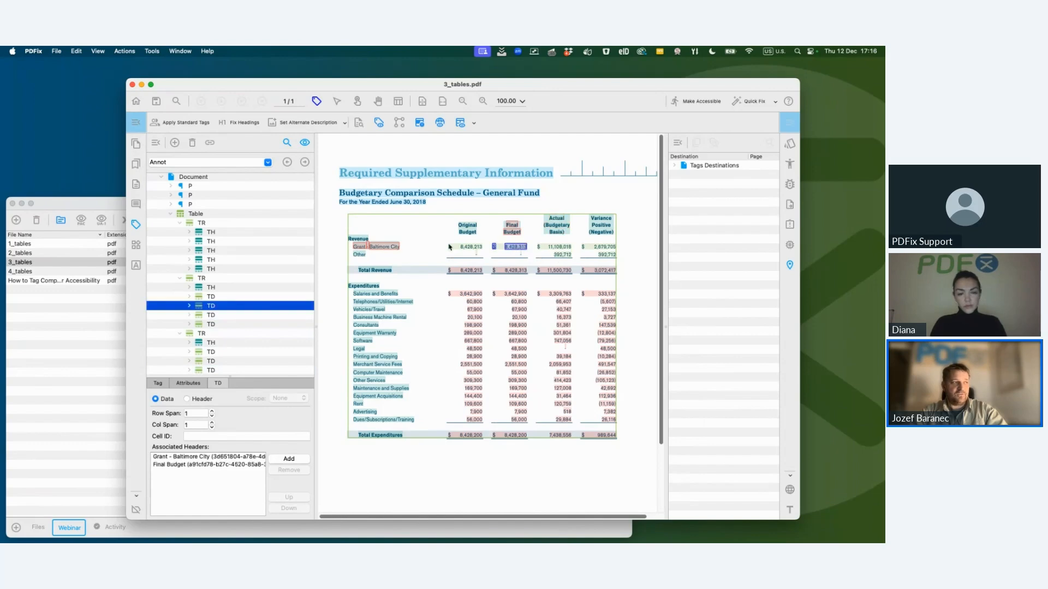
pyautogui.click(450, 247)
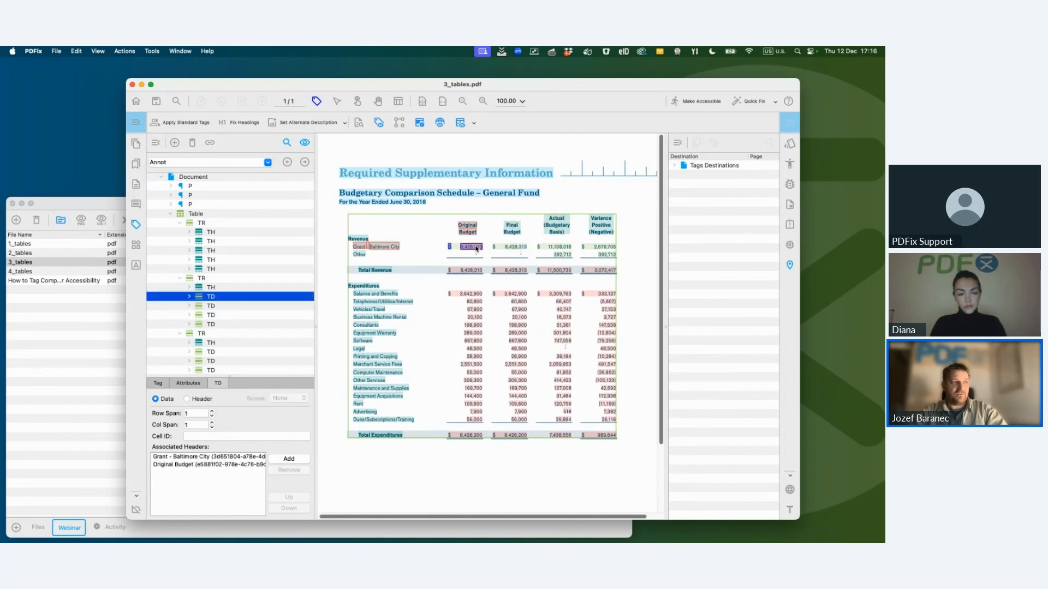
pyautogui.click(562, 255)
pyautogui.click(607, 254)
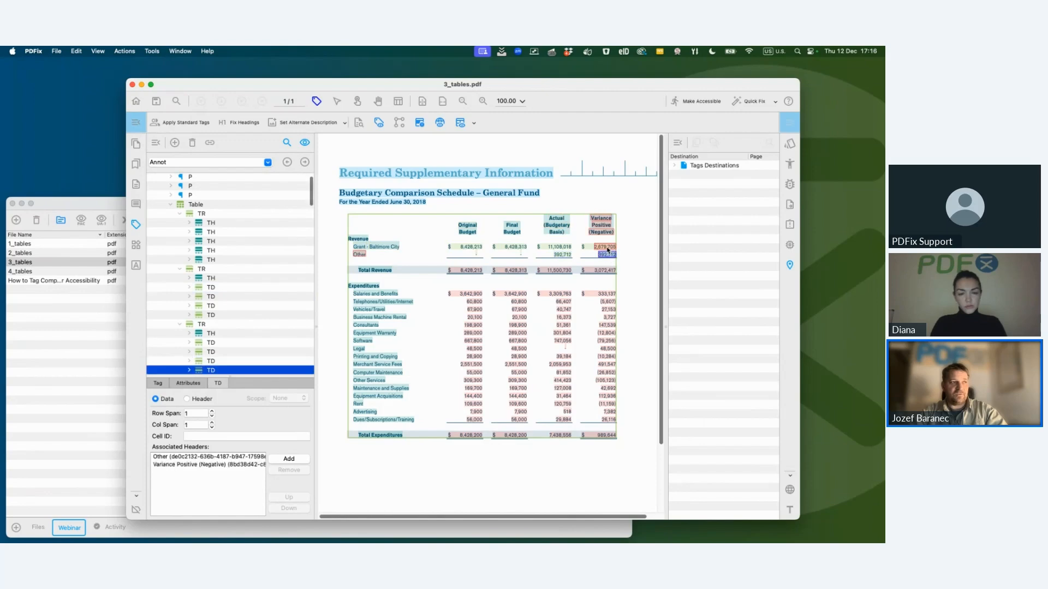
pyautogui.click(606, 248)
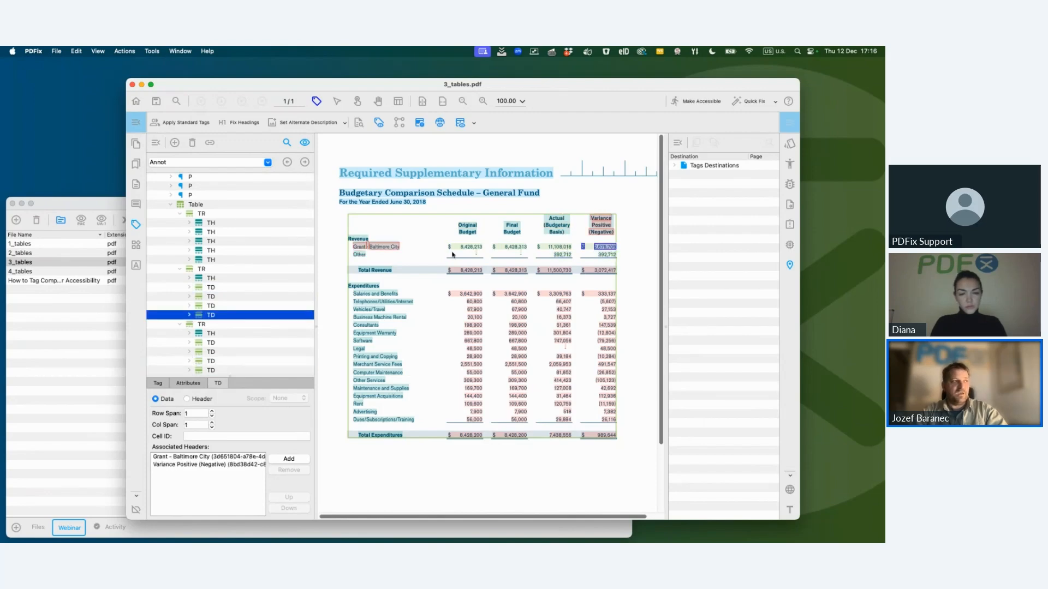
pyautogui.click(601, 255)
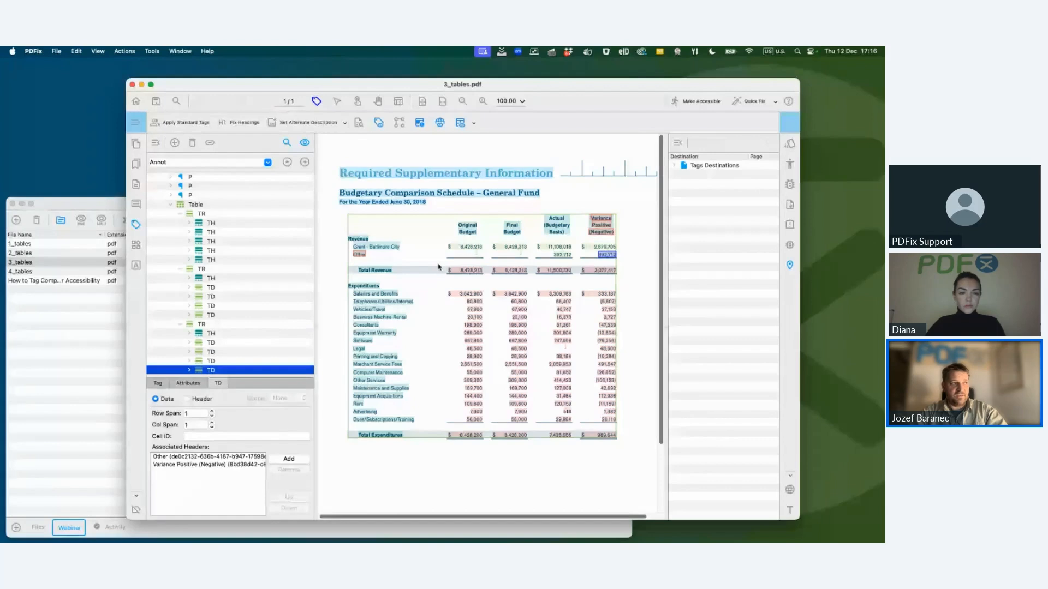
# Associate the four Total Revenue data cells with the Total Revenue row header and their column headers
pyautogui.moveTo(437, 265); pyautogui.dragTo(599, 274)
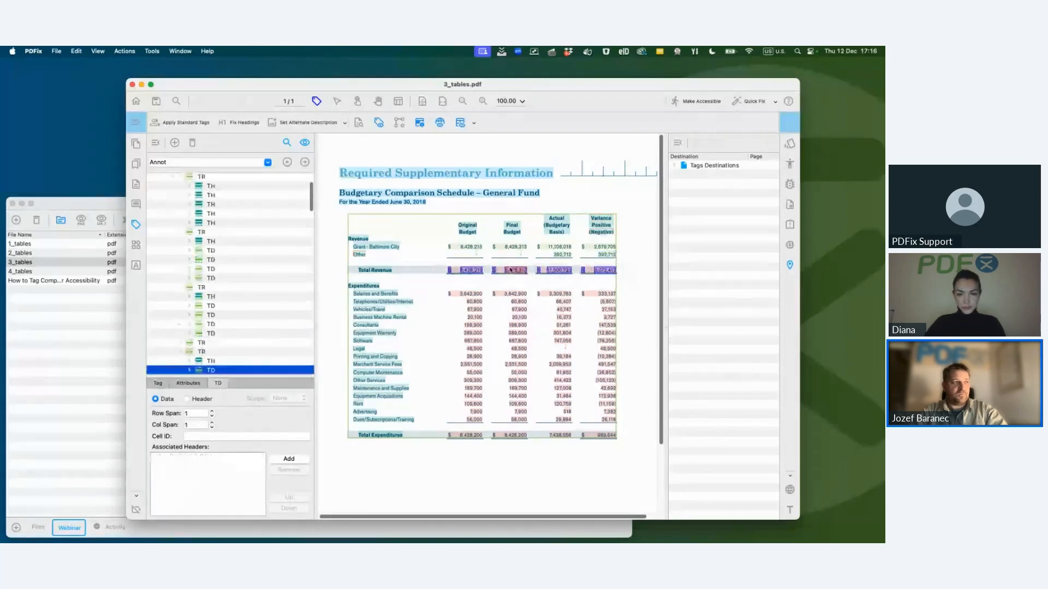
pyautogui.rightClick(383, 271)
pyautogui.click(406, 301)
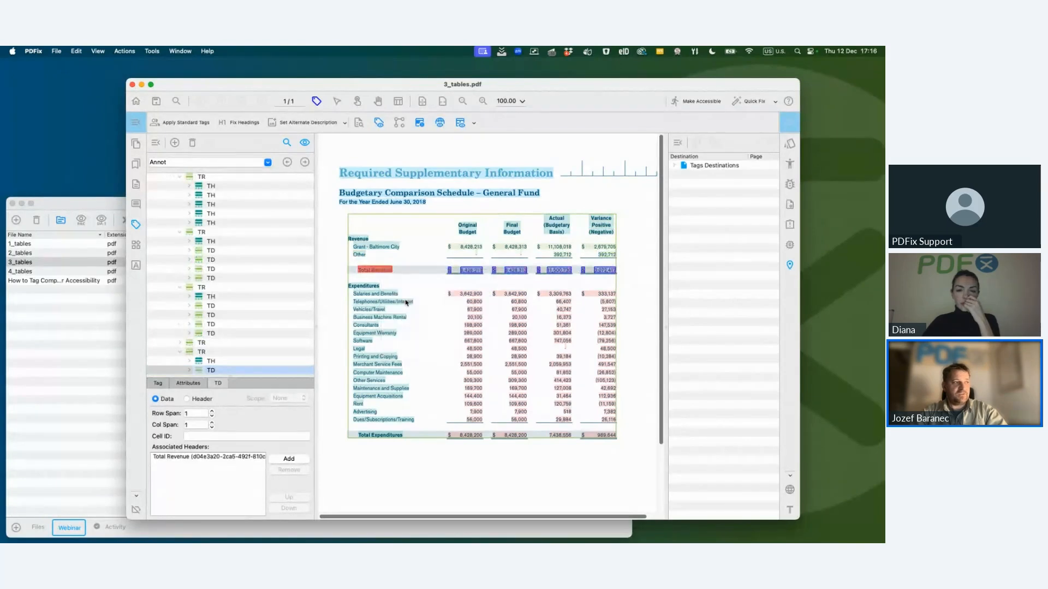
pyautogui.rightClick(467, 232)
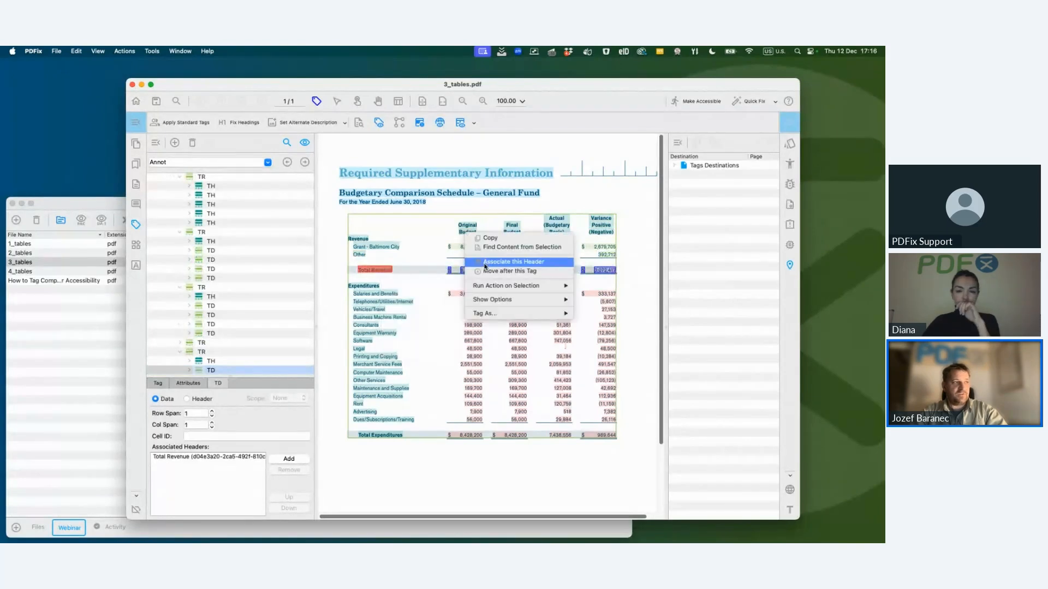
pyautogui.click(486, 263)
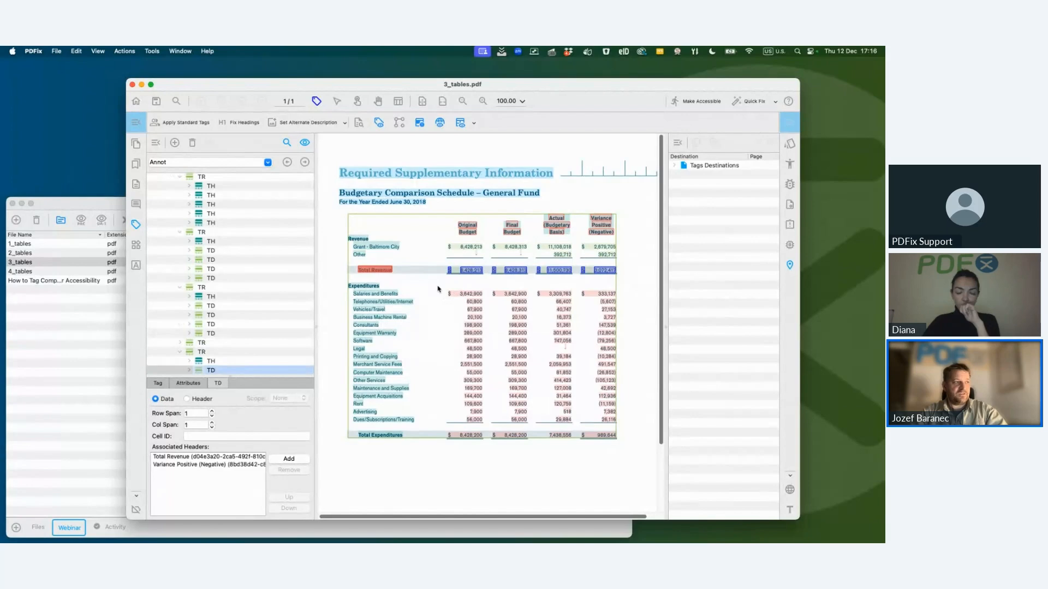
# Associate all Expenditures data cells, from Salaries and Benefits through Total Expenditures, with their row headers and column headers
pyautogui.moveTo(437, 286); pyautogui.dragTo(630, 462)
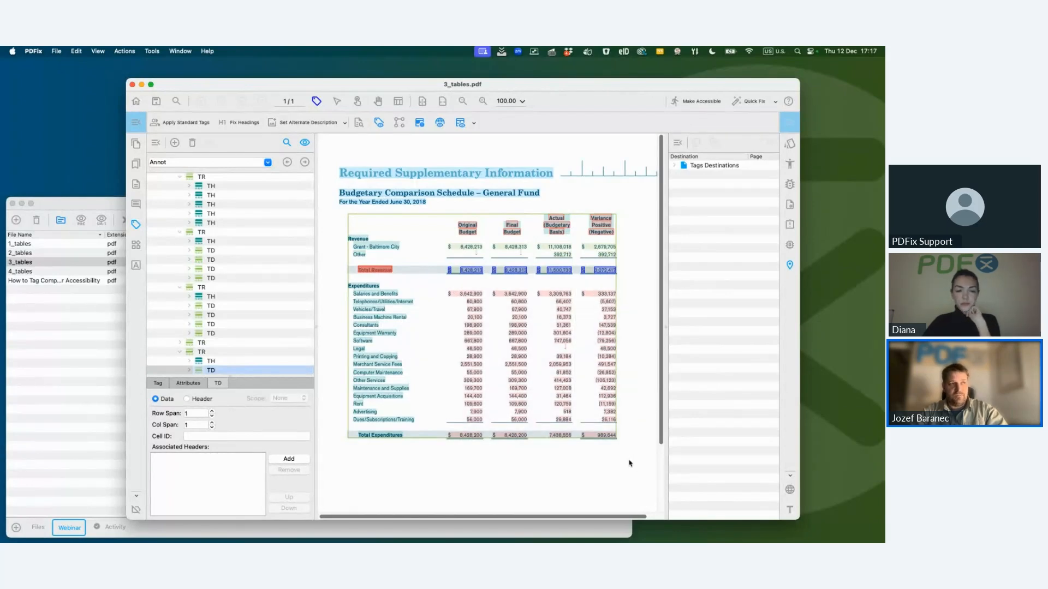
pyautogui.rightClick(470, 295)
pyautogui.rightClick(387, 295)
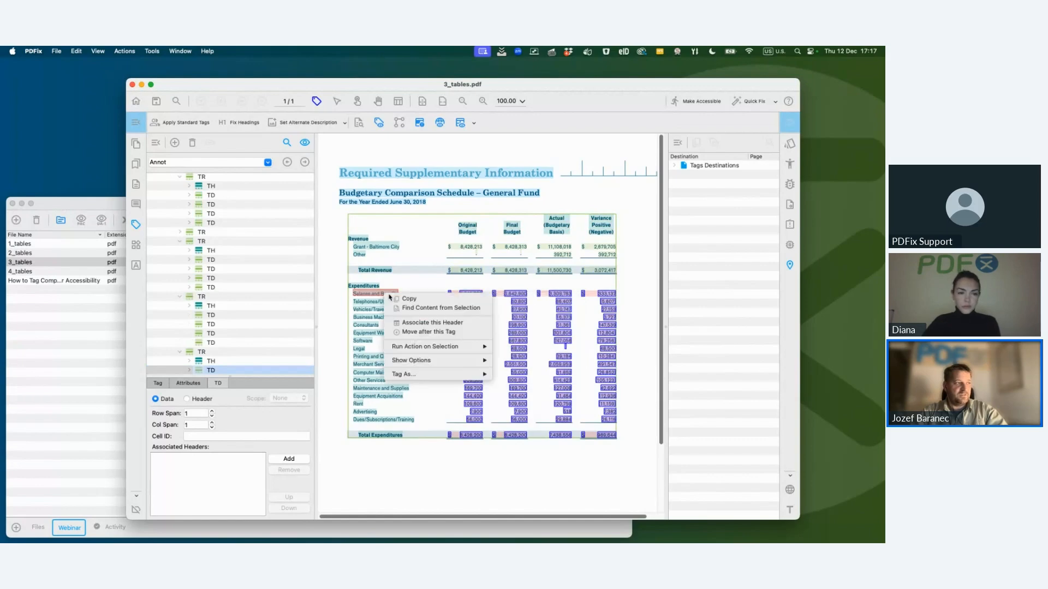
pyautogui.click(405, 323)
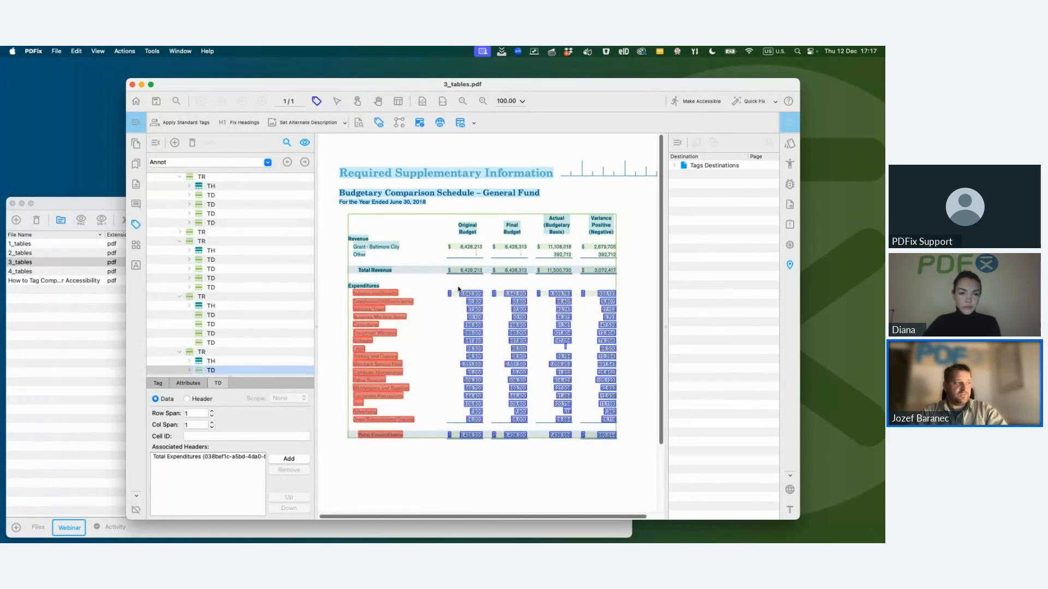
pyautogui.rightClick(468, 234)
pyautogui.click(486, 263)
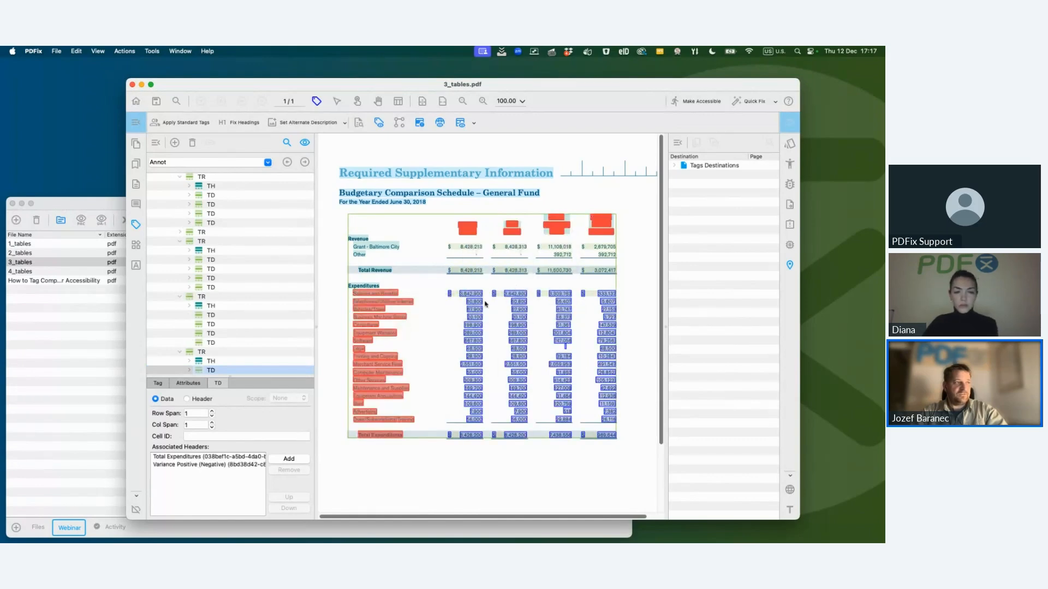
# Check the associated headers of several Expenditures data cells across different rows and columns
pyautogui.click(474, 317)
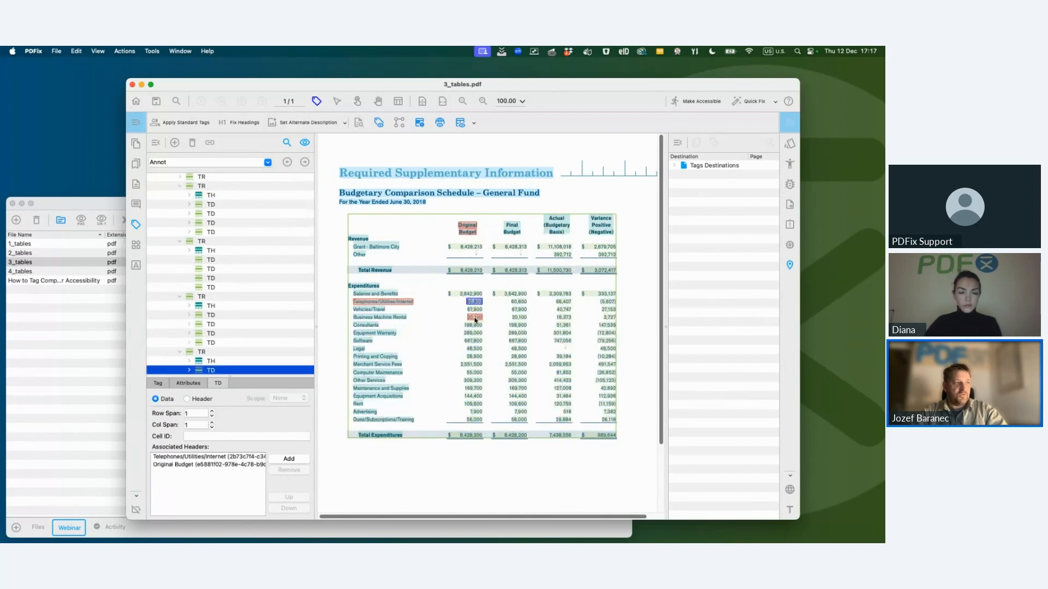
pyautogui.click(473, 324)
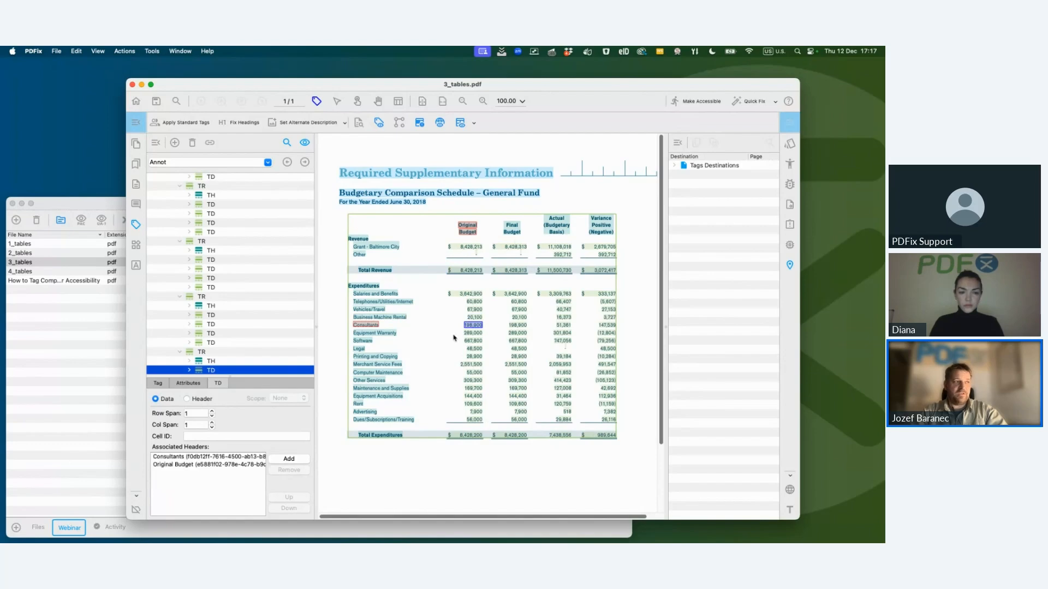
pyautogui.click(512, 367)
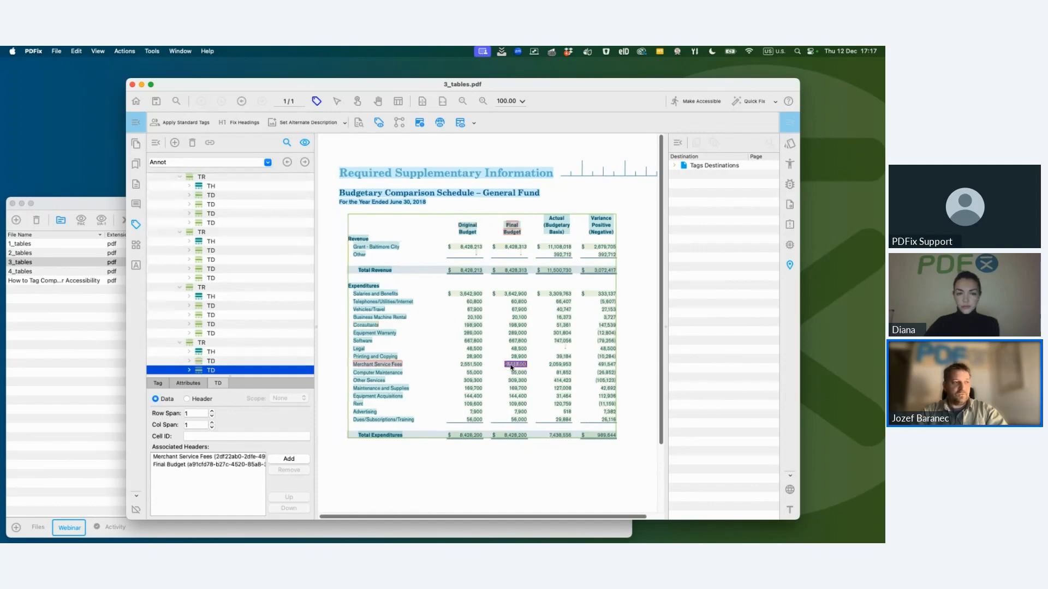
pyautogui.click(516, 376)
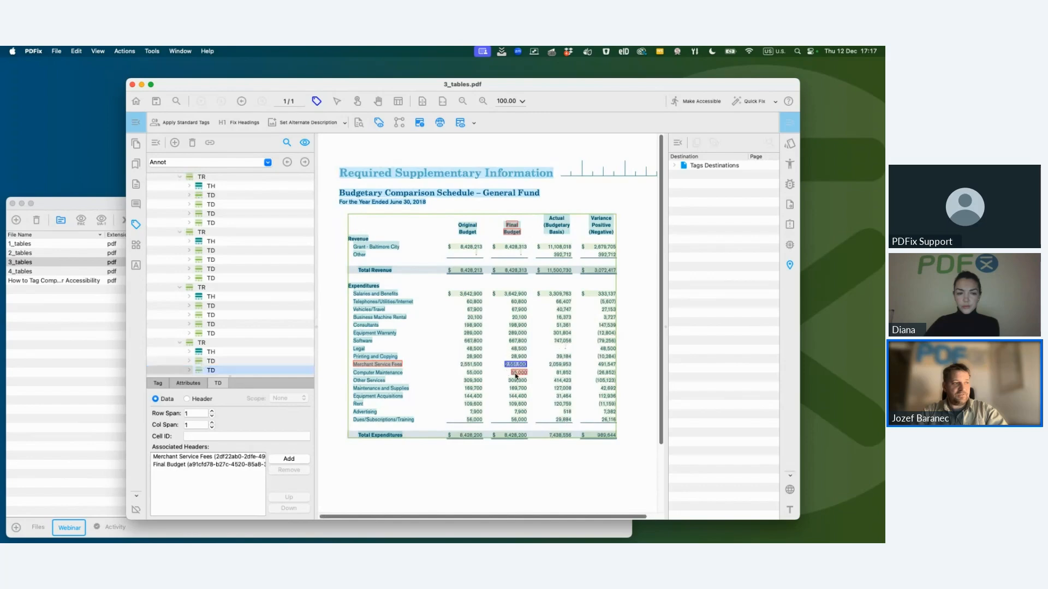
pyautogui.click(562, 379)
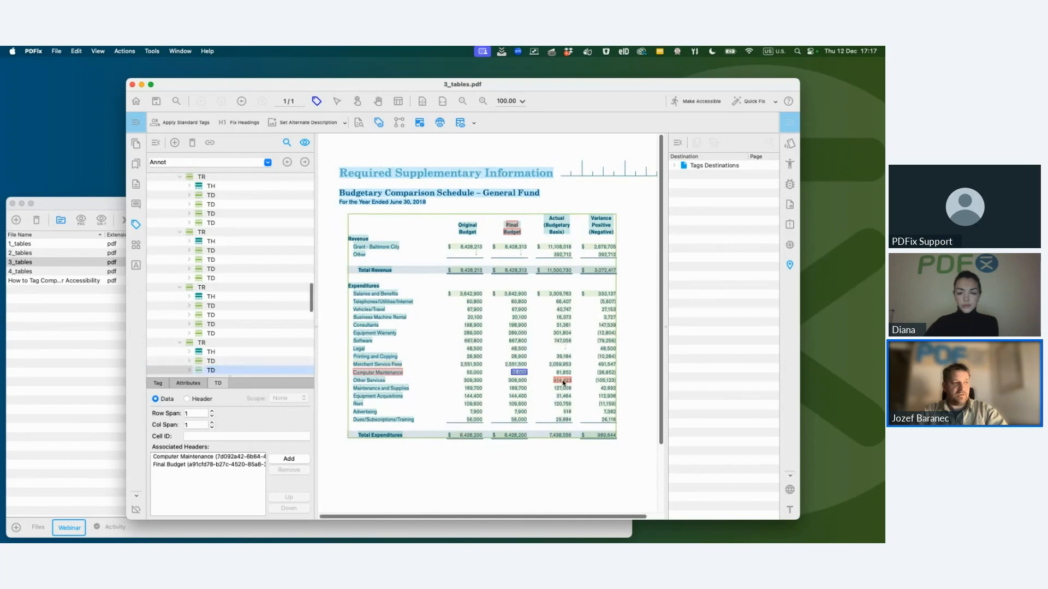
# Check the headers of the Equipment Acquisitions variance cell and the cells associated with the Original Budget column header
pyautogui.click(605, 397)
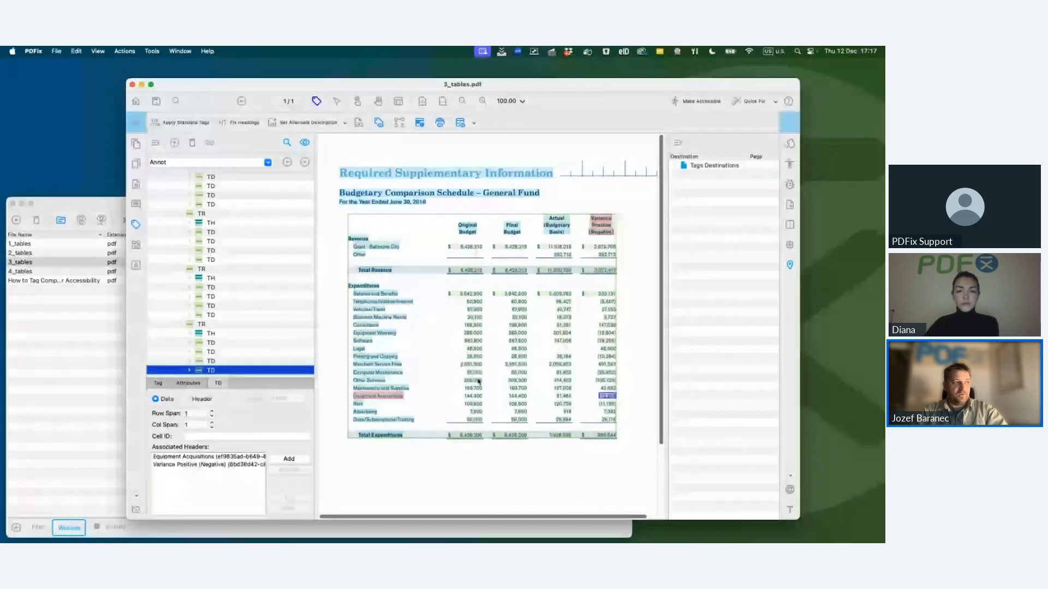
pyautogui.click(465, 232)
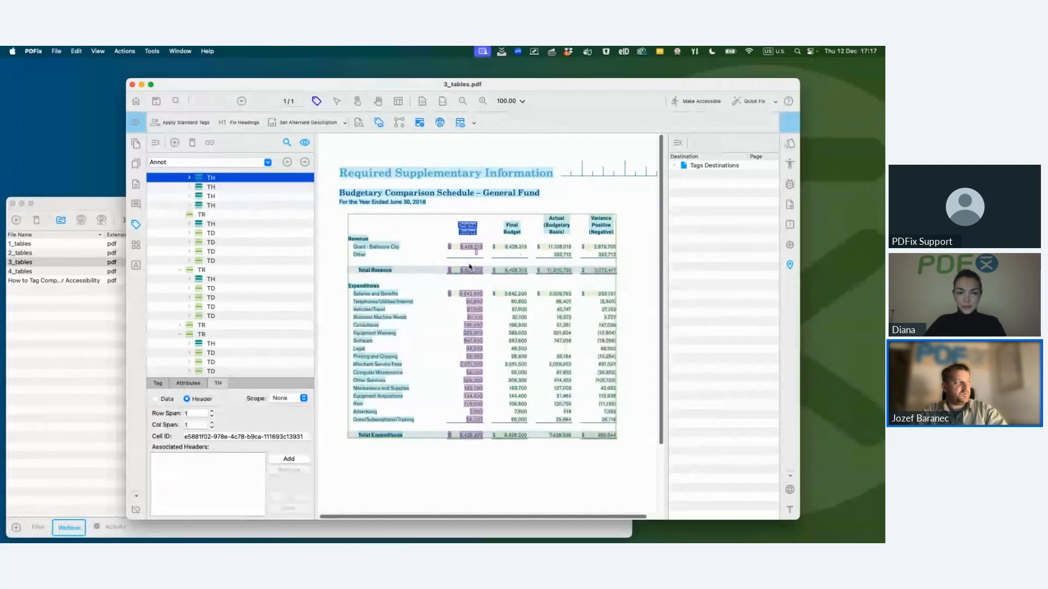
# Review the accessibility preferences for the highlight colors of associated headers and children, closing them without changes
pyautogui.click(33, 52)
pyautogui.click(44, 80)
pyautogui.click(463, 134)
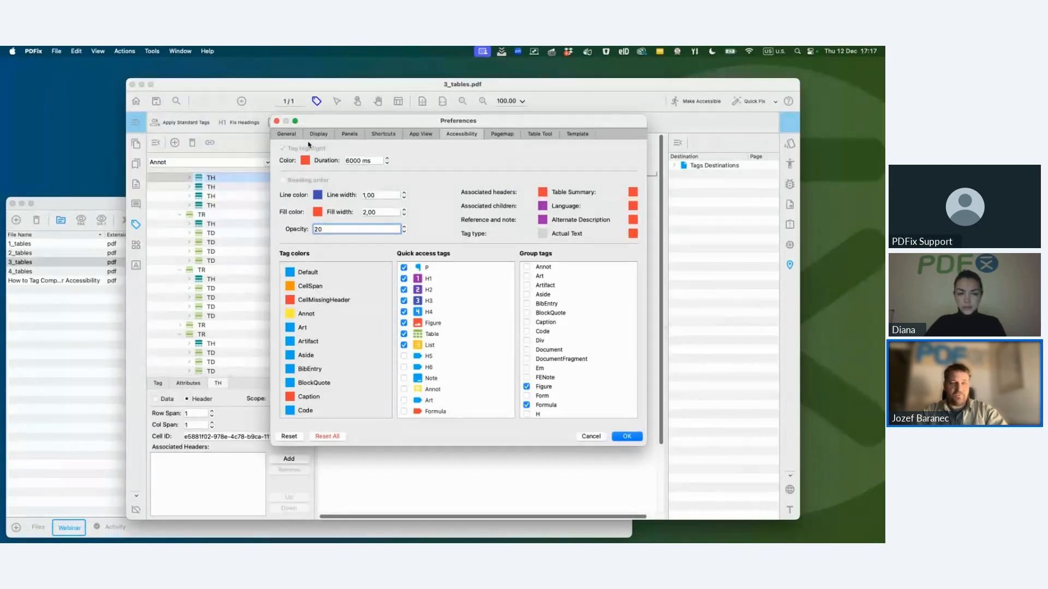
pyautogui.press('Escape')
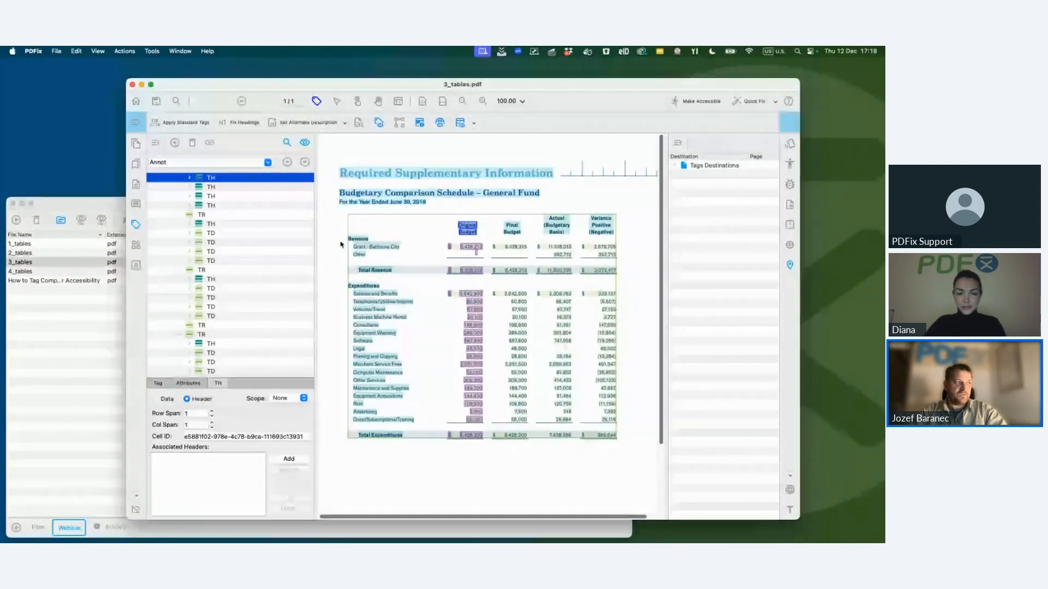
# Associate the Grant - Baltimore City, Other and Total Revenue row headers with the Revenue header
pyautogui.moveTo(342, 244); pyautogui.dragTo(406, 282)
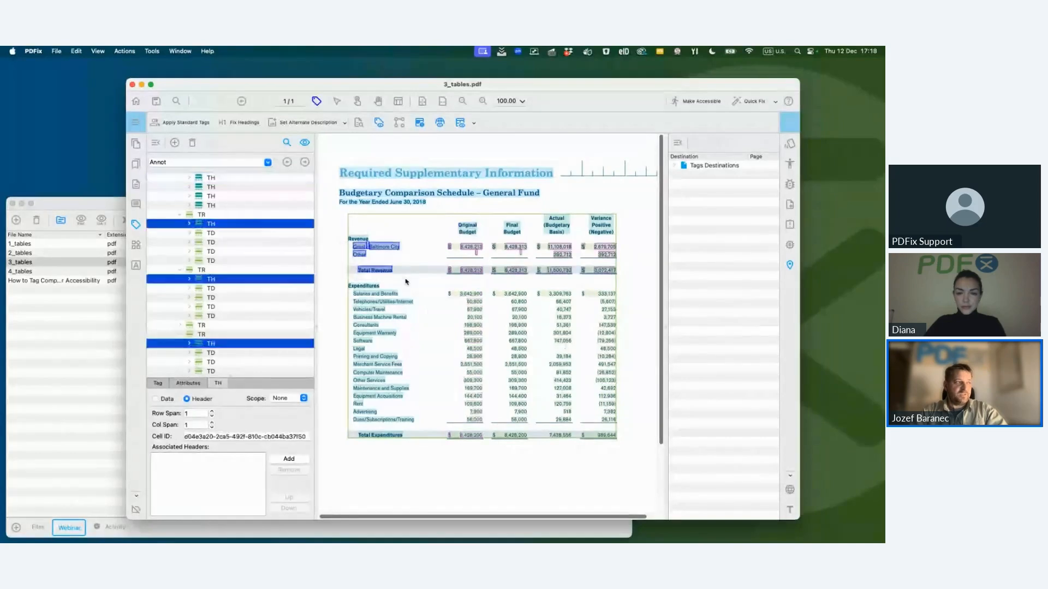
pyautogui.scroll(-1, 407, 281)
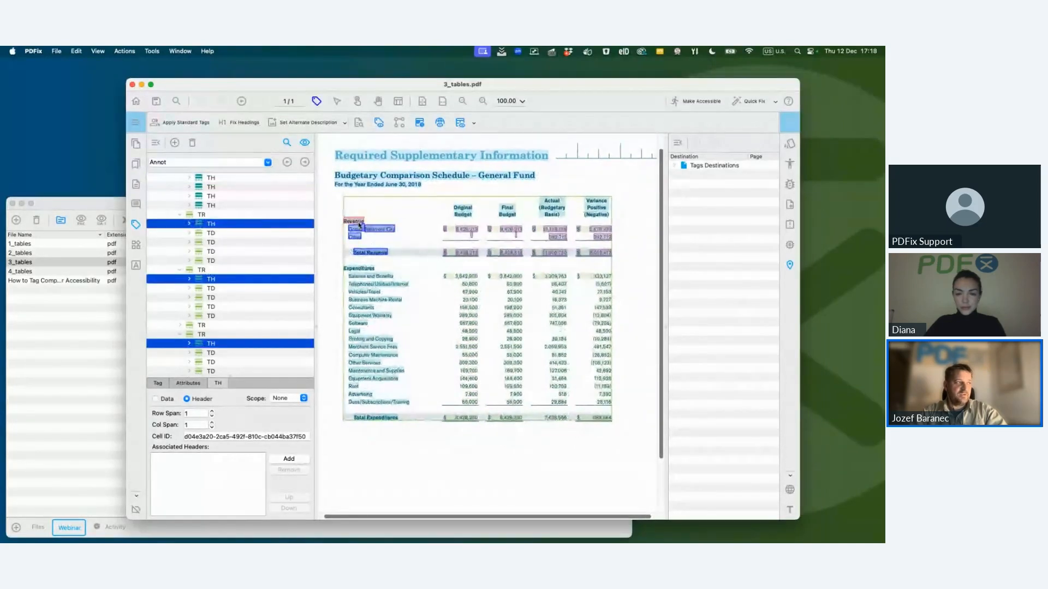
pyautogui.rightClick(359, 224)
pyautogui.click(388, 254)
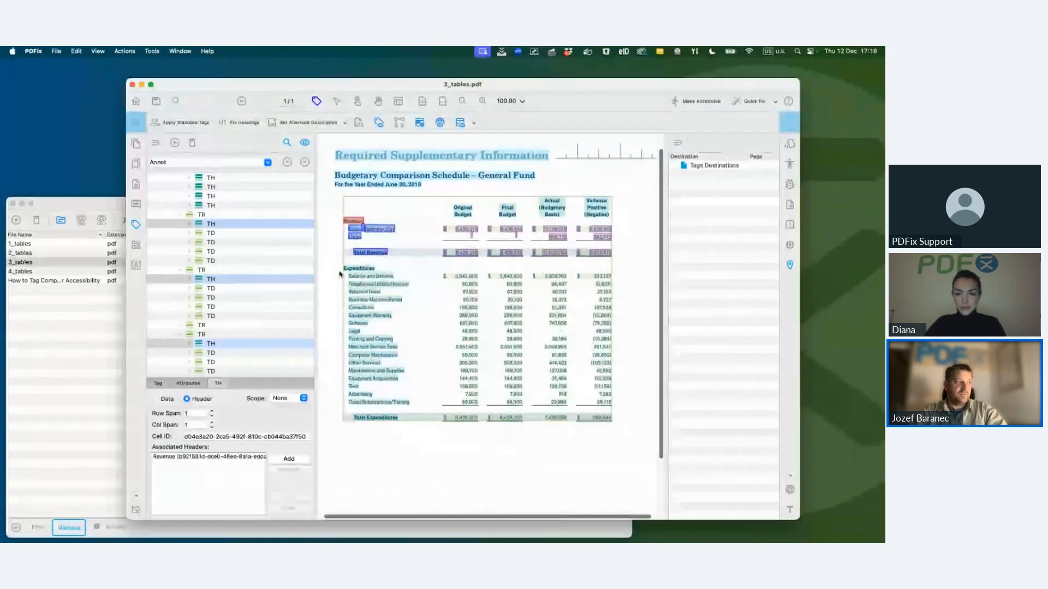
# Associate all row headers from Salaries and Benefits through Total Expenditures with the Expenditures header
pyautogui.moveTo(339, 271); pyautogui.dragTo(417, 440)
pyautogui.rightClick(364, 268)
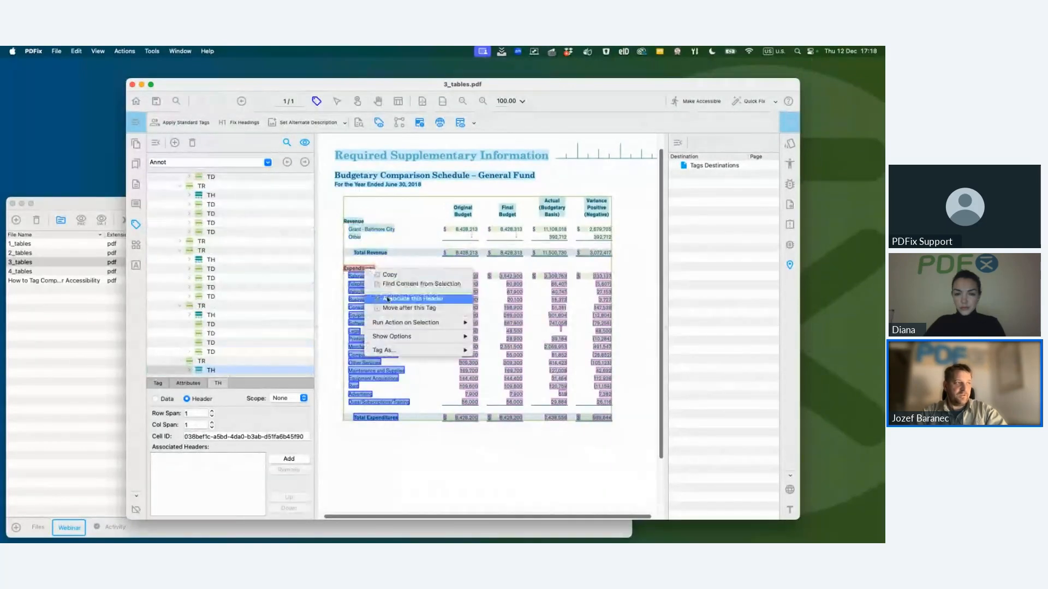
pyautogui.click(388, 299)
# Check the associated header of each Expenditures row header from Salaries and Benefits down to Software
pyautogui.click(376, 277)
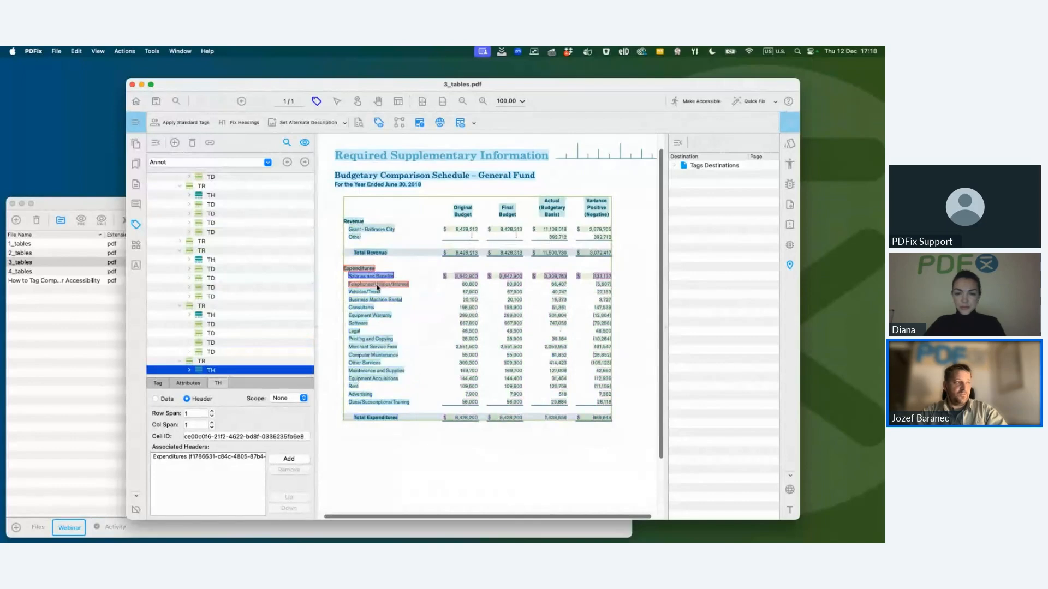
pyautogui.click(377, 286)
pyautogui.click(376, 292)
pyautogui.click(376, 300)
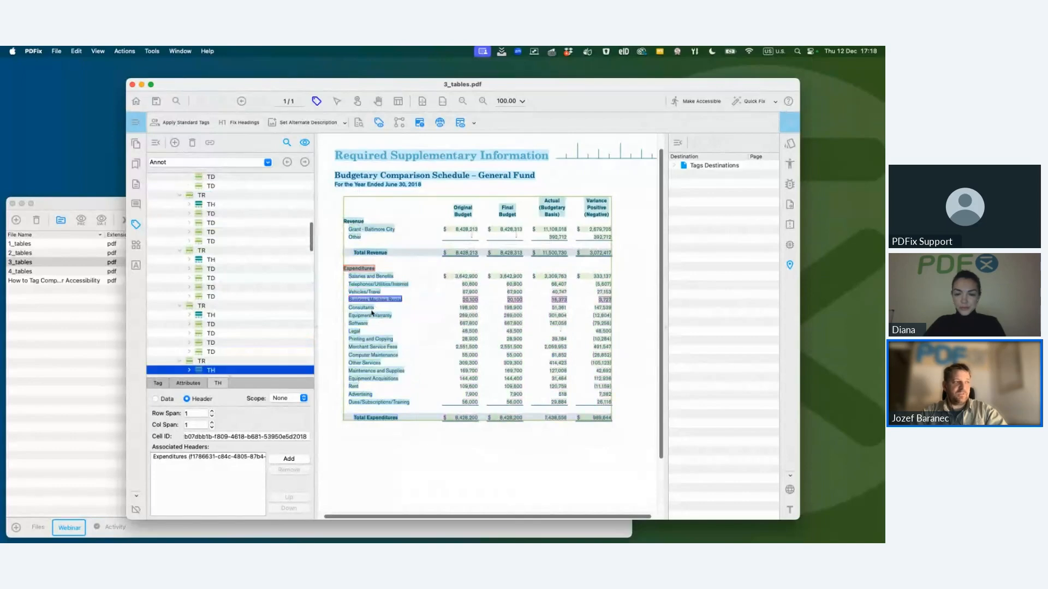
pyautogui.click(361, 308)
pyautogui.click(371, 316)
pyautogui.click(358, 323)
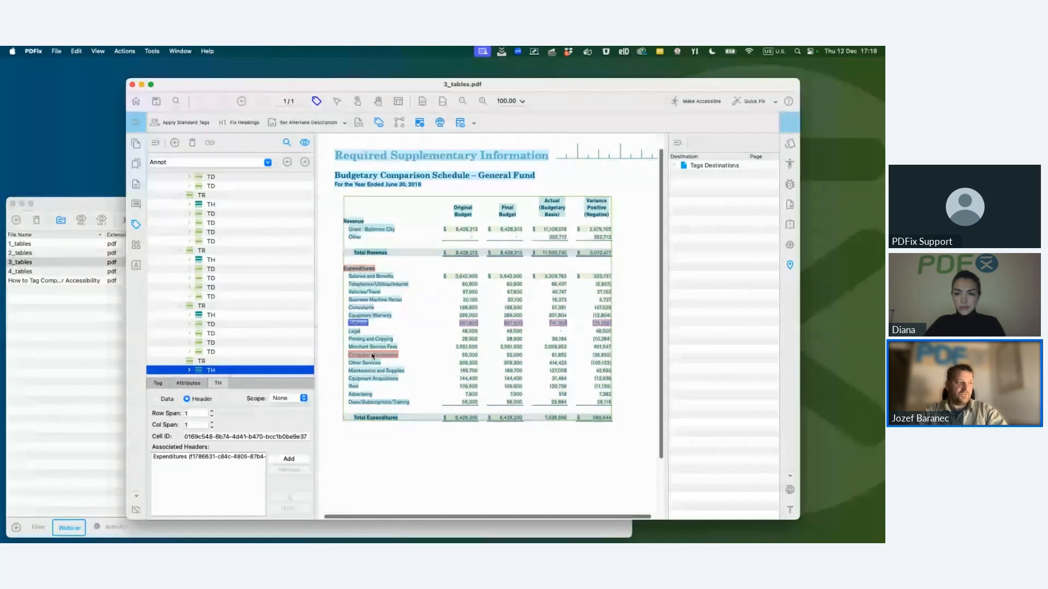
# Inspect the associated headers of the Original Budget data cells in the Merchant Service Fees and Computer Maintenance rows
pyautogui.click(474, 348)
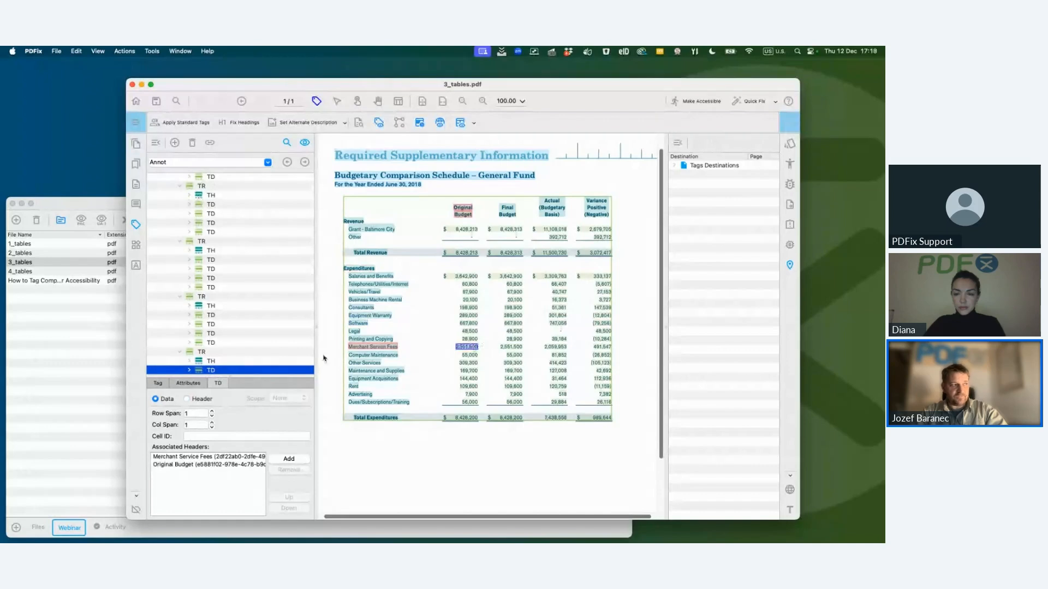
pyautogui.moveTo(315, 352); pyautogui.dragTo(298, 352)
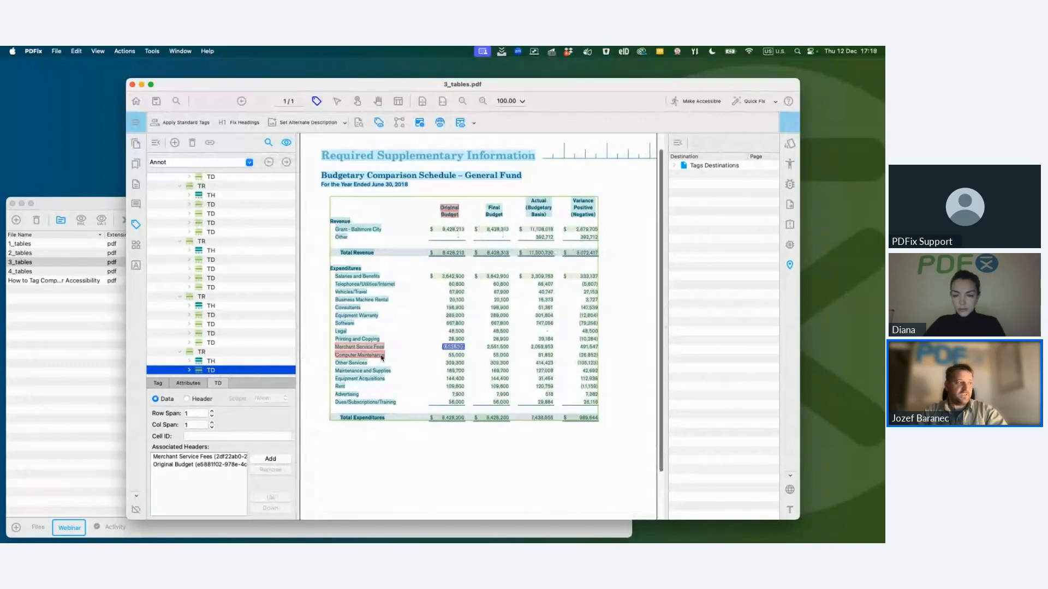
pyautogui.click(457, 357)
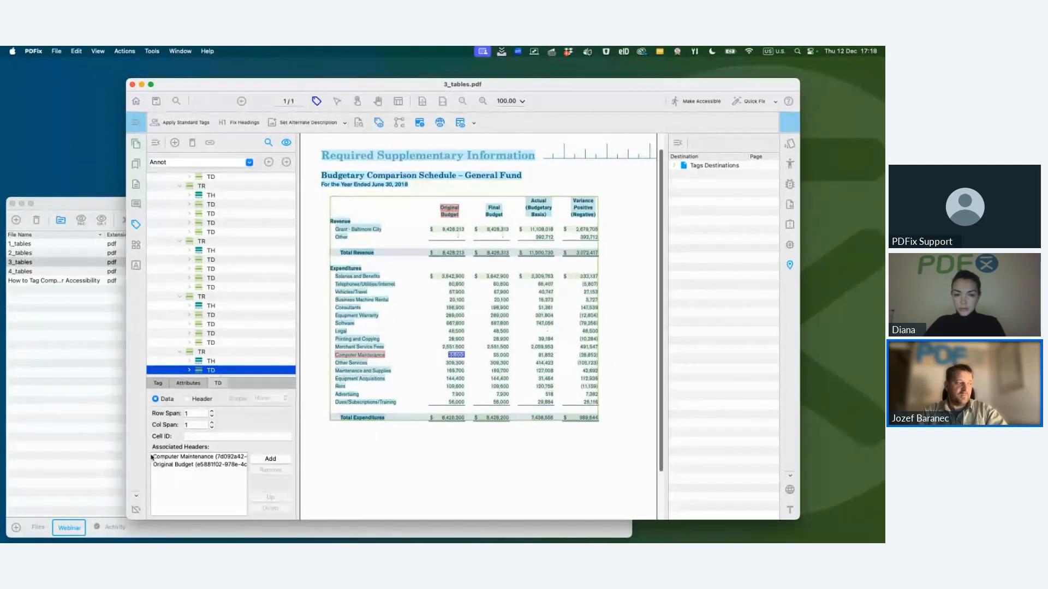
pyautogui.click(166, 465)
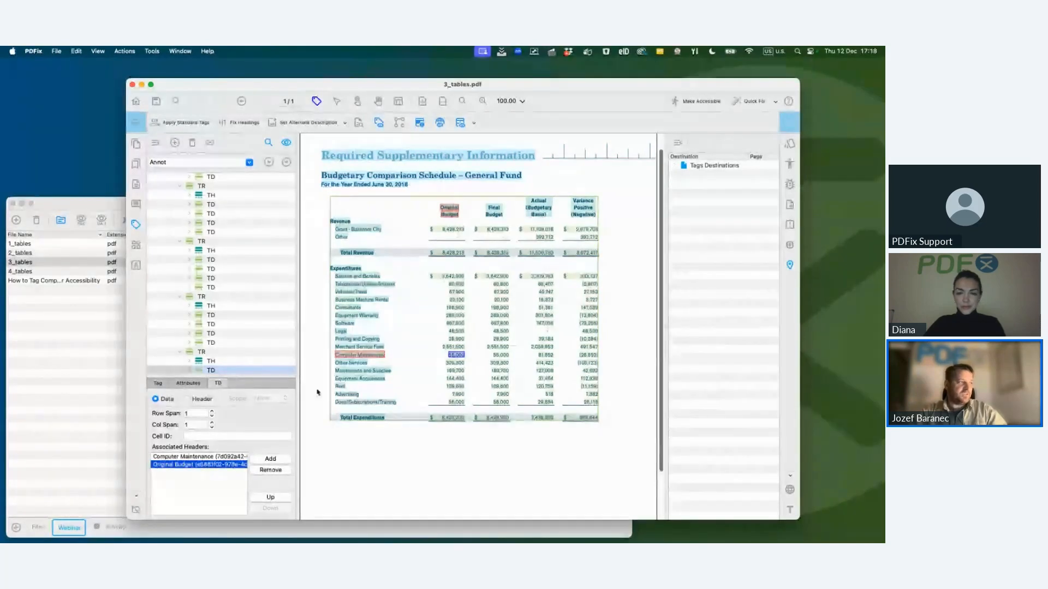
# Close 3_tables.pdf without saving the changes and open 4_tables.pdf
pyautogui.click(132, 85)
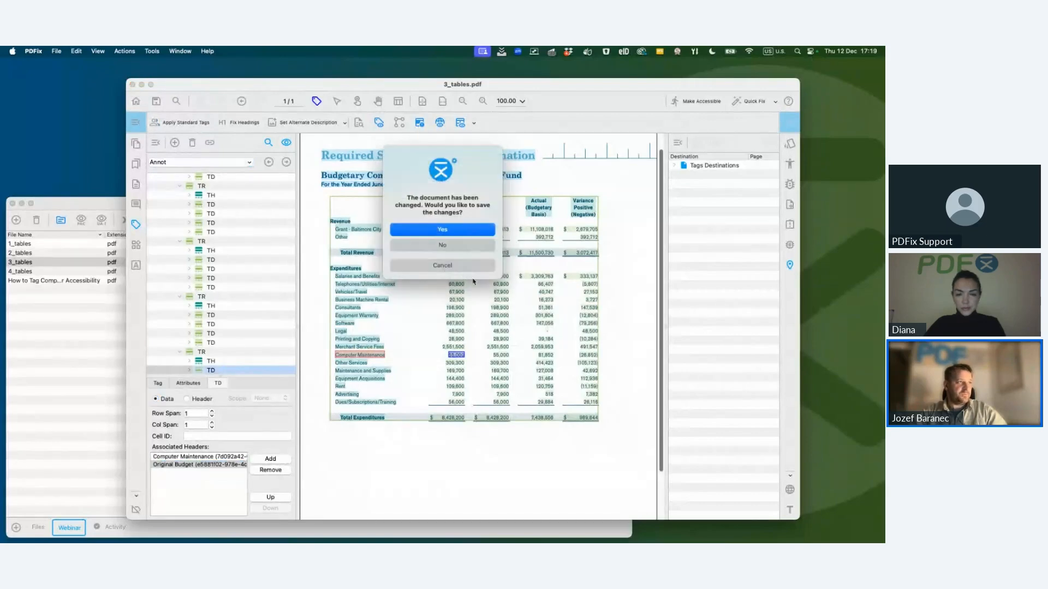
pyautogui.click(460, 251)
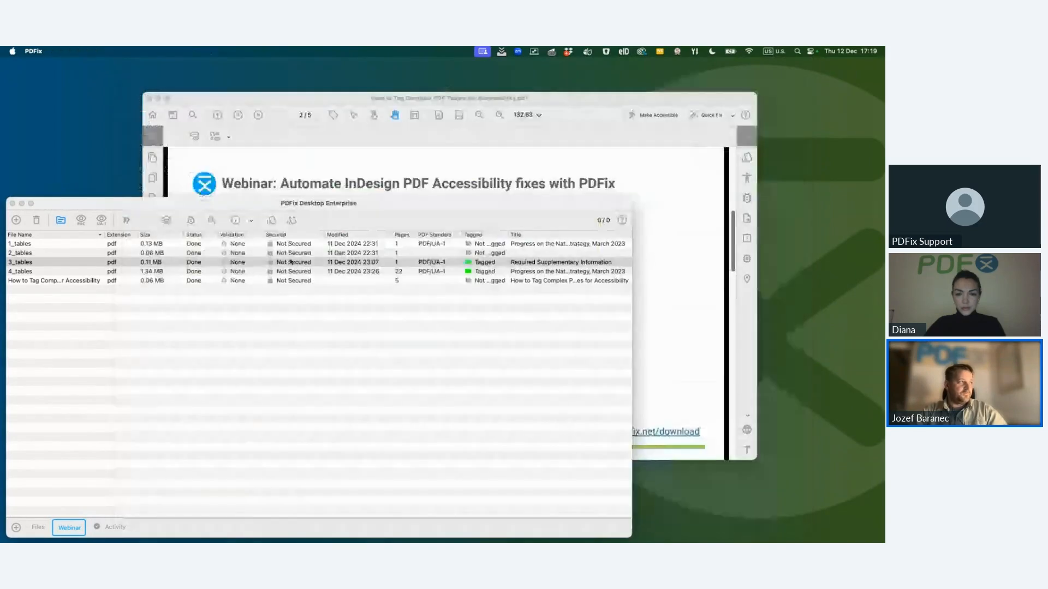
pyautogui.doubleClick(208, 272)
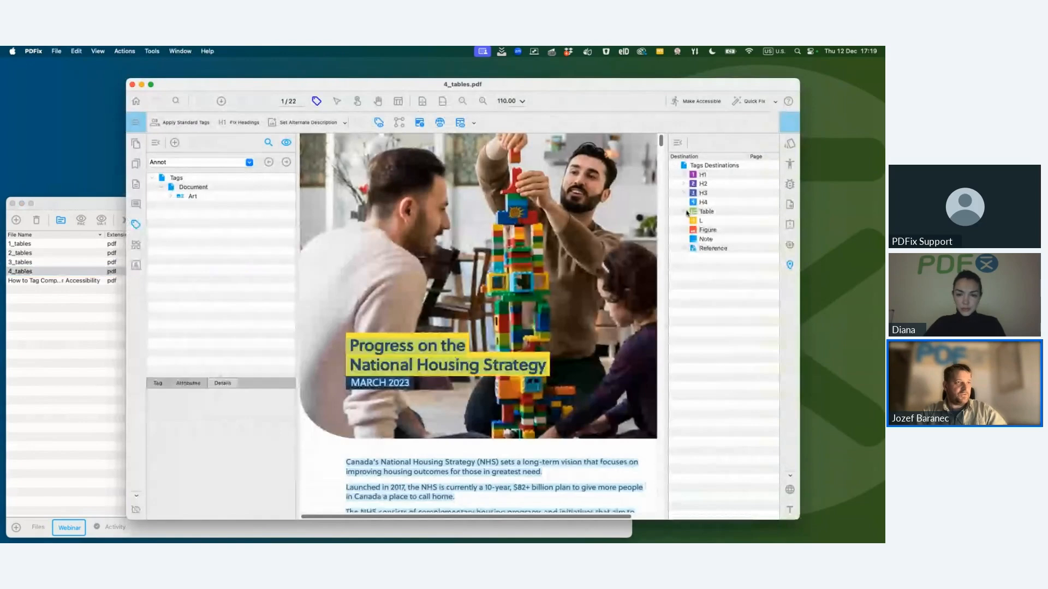
# Browse the document's tagged tables and examine the header cells of the Human Rights-Based Approach to Housing table
pyautogui.click(685, 212)
pyautogui.click(715, 230)
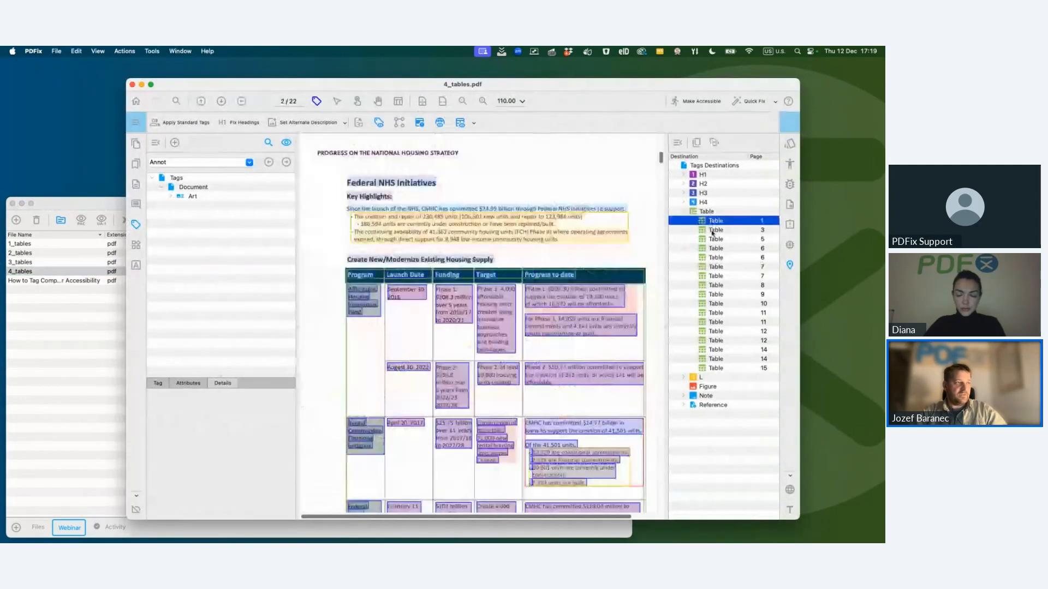
pyautogui.click(715, 249)
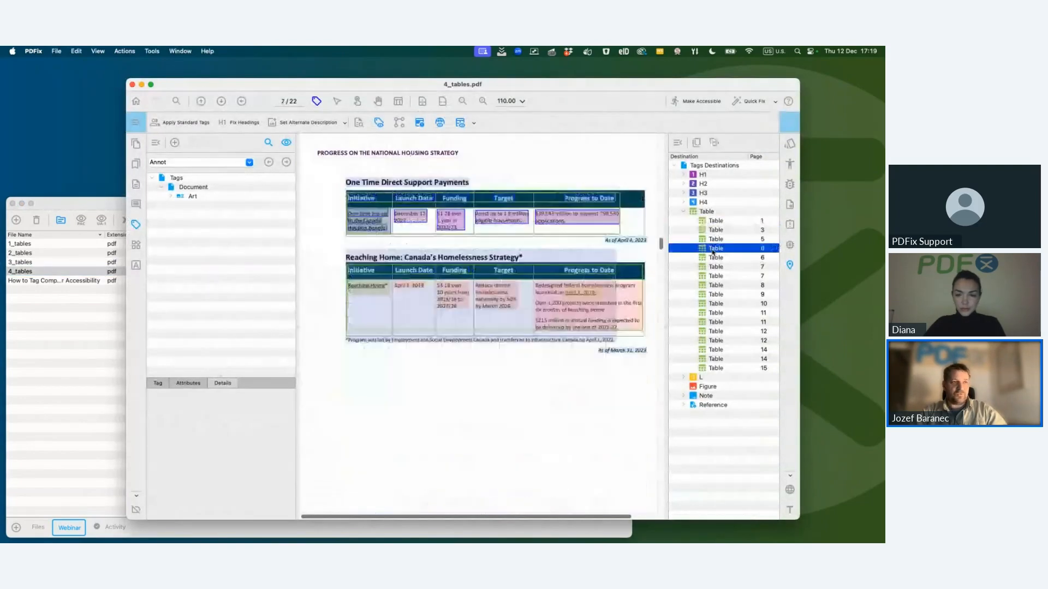
pyautogui.click(713, 258)
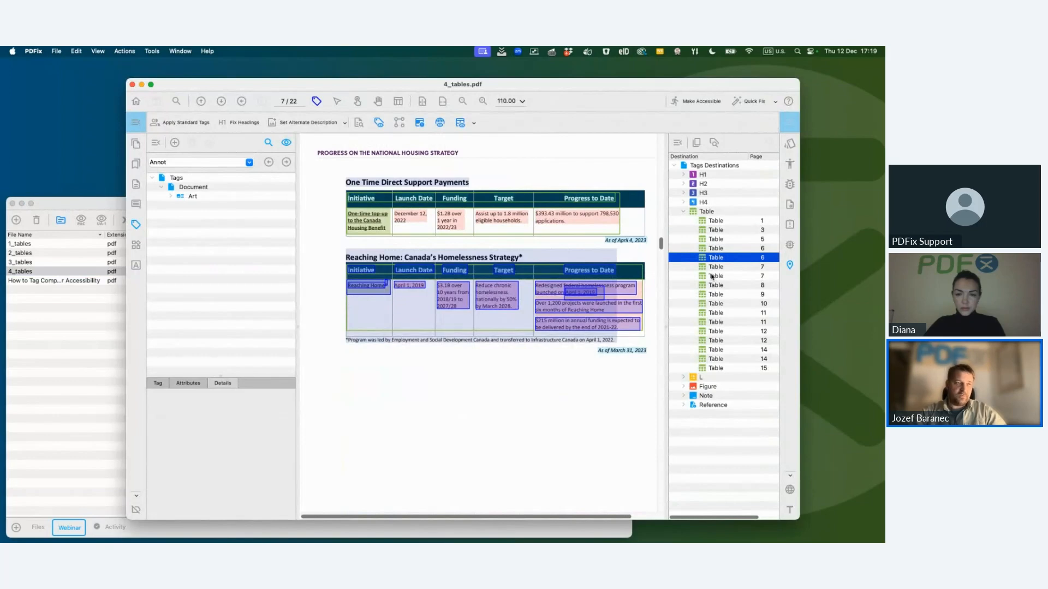
pyautogui.click(712, 277)
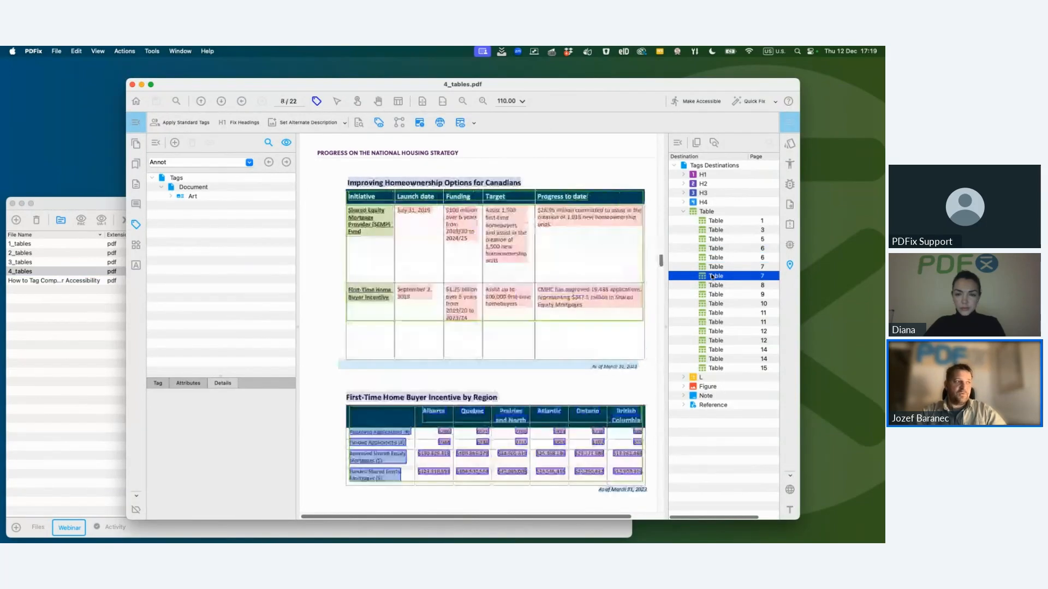
pyautogui.click(712, 285)
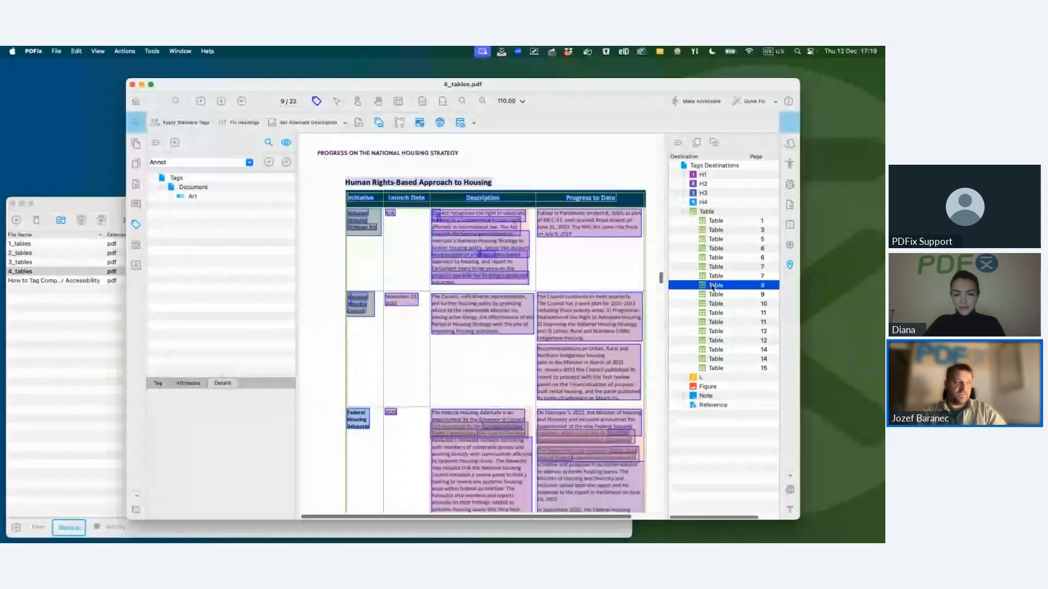
pyautogui.click(611, 267)
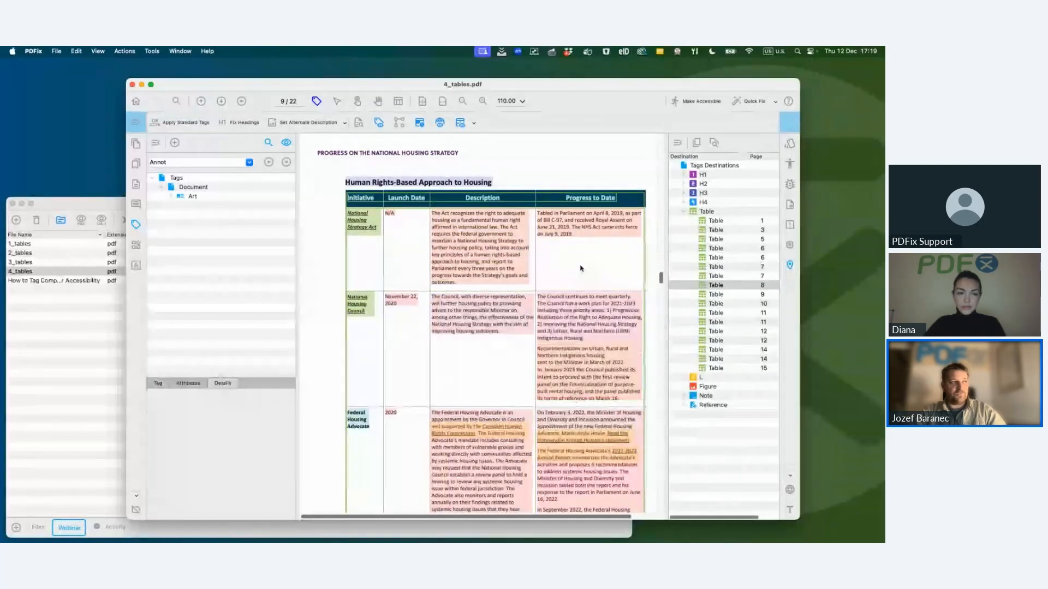
pyautogui.click(644, 206)
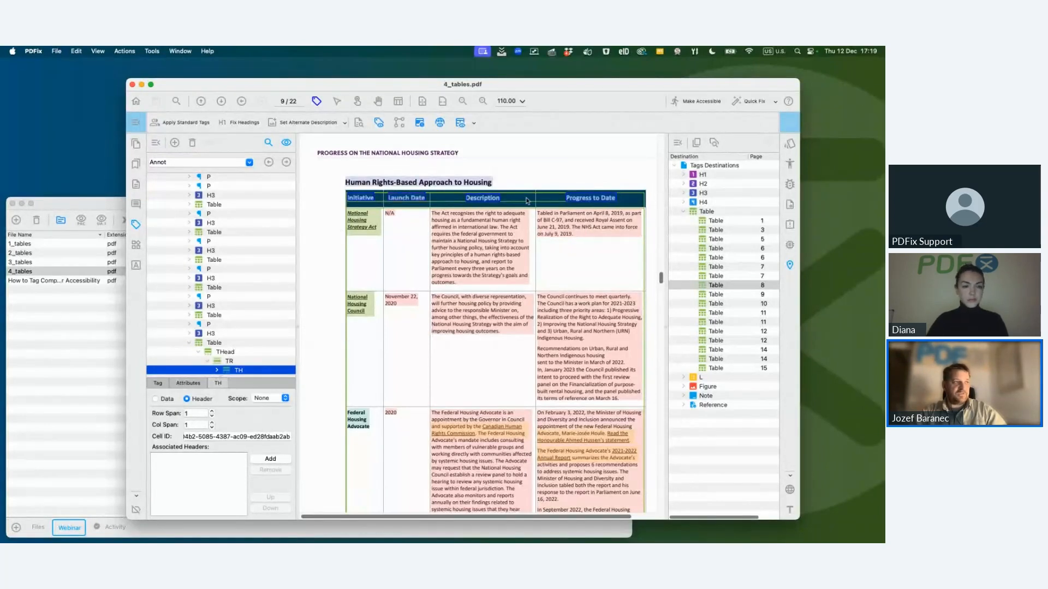
# Expand the Thought Leadership table's tags on page 12 and select its five column header cells for inspection
pyautogui.click(720, 313)
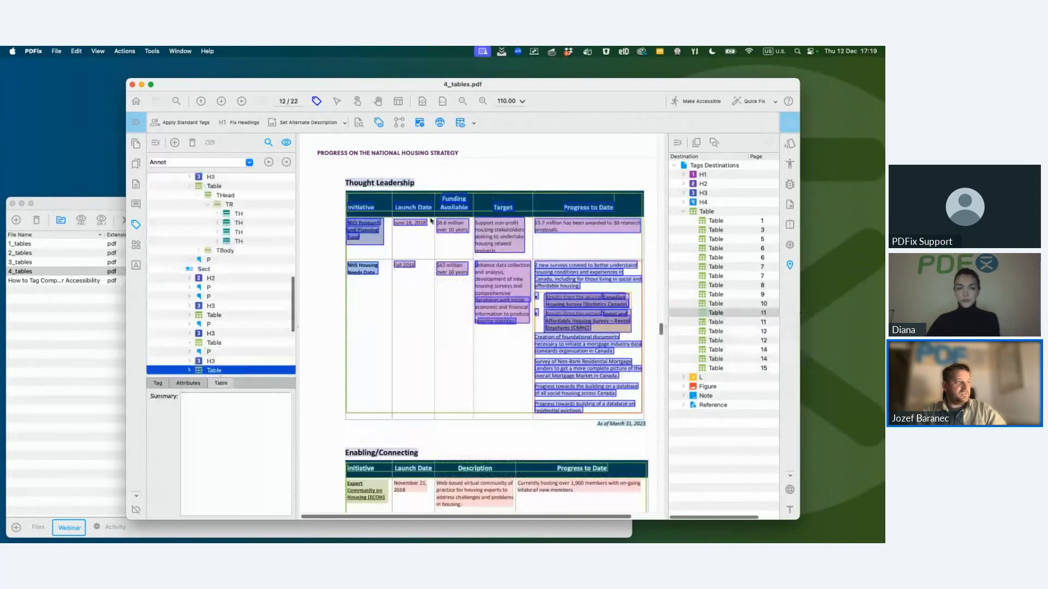
pyautogui.click(189, 370)
pyautogui.scroll(-3, 214, 351)
pyautogui.scroll(-1, 216, 345)
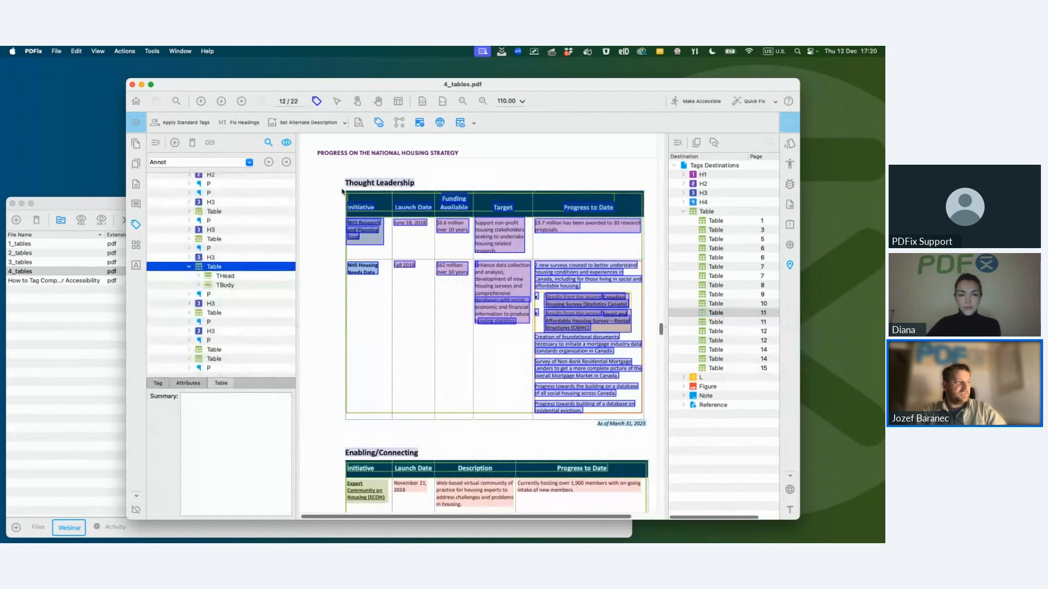
pyautogui.moveTo(341, 189); pyautogui.dragTo(648, 217)
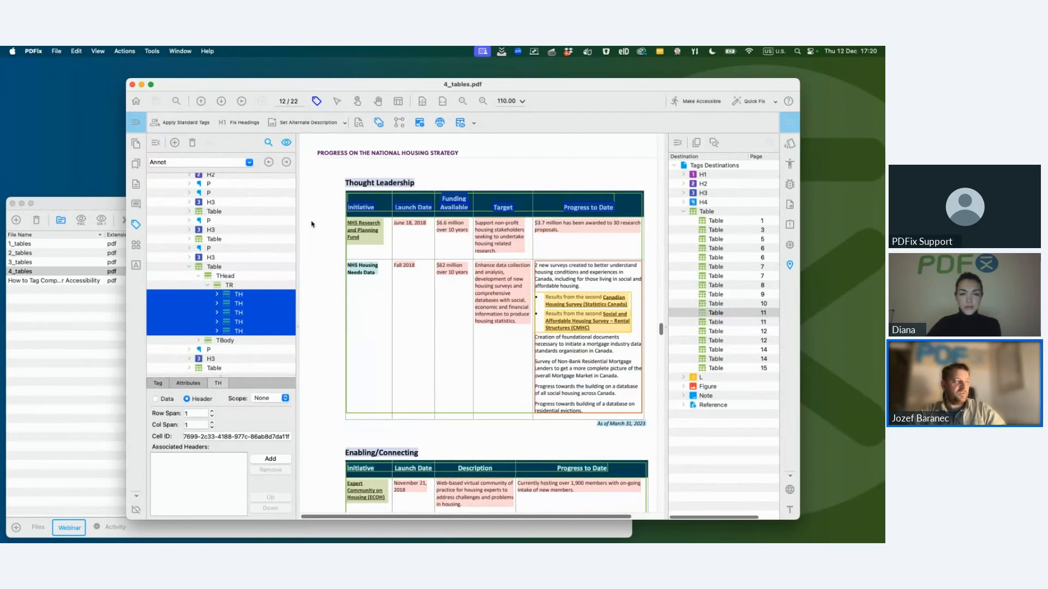
# Open the Set Table Headers settings for the document and review the available scope options
pyautogui.click(136, 123)
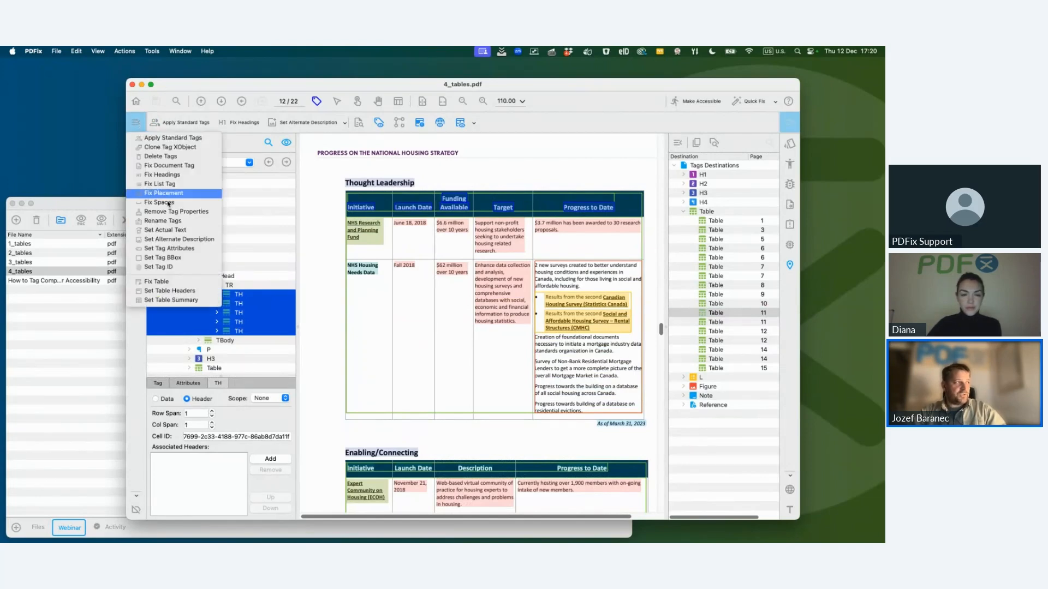
pyautogui.click(186, 291)
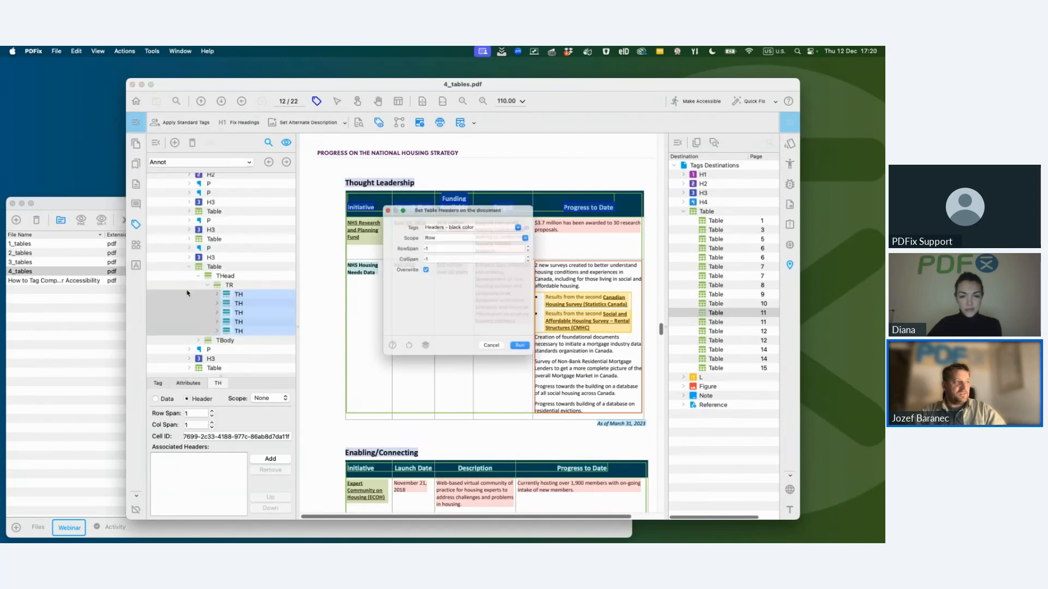
pyautogui.moveTo(471, 194); pyautogui.dragTo(431, 265)
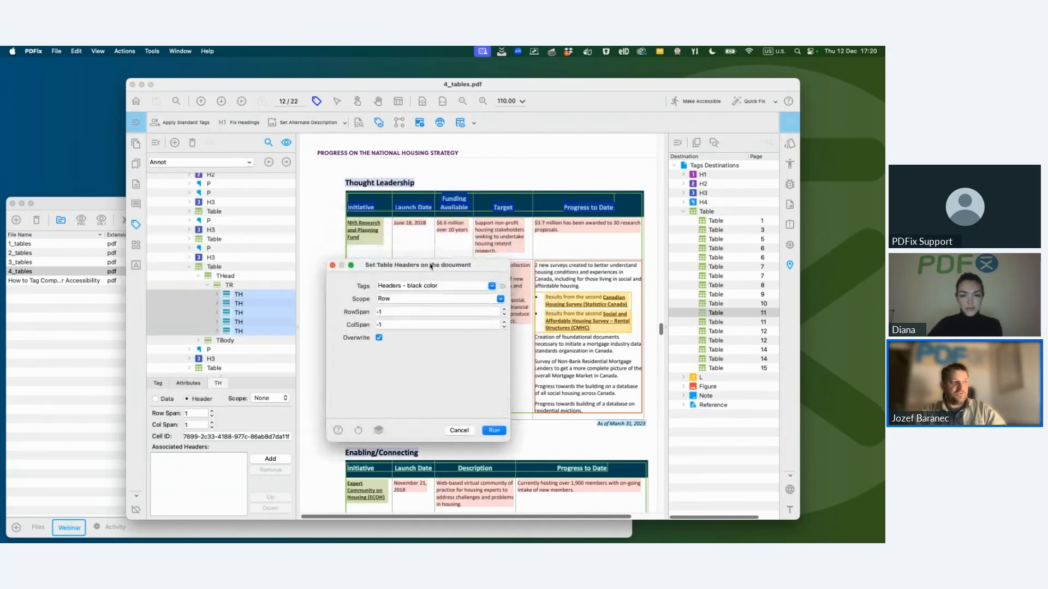
pyautogui.click(500, 300)
pyautogui.click(437, 365)
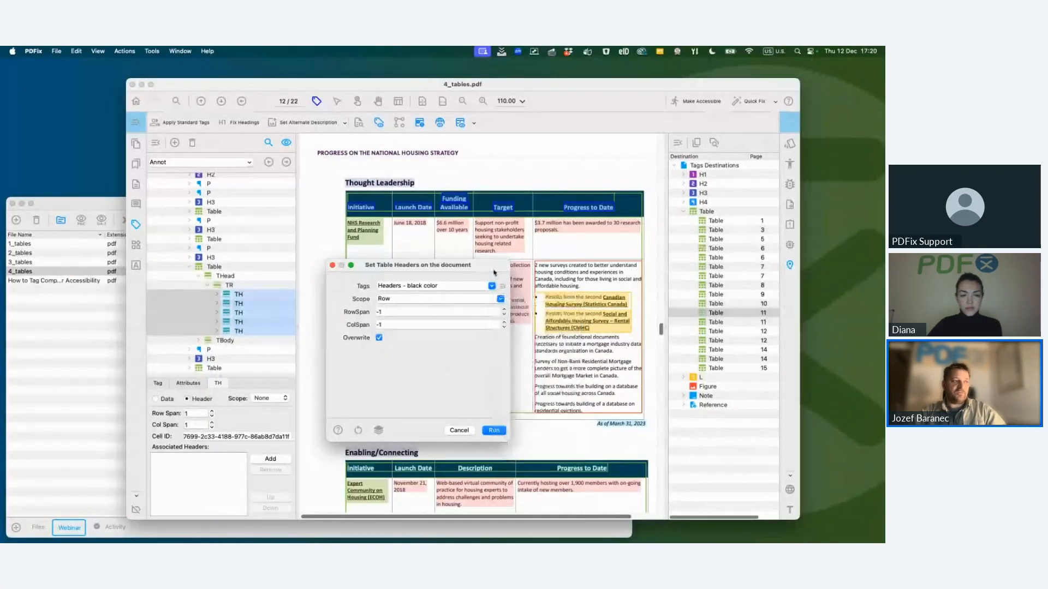
# Target only TH tags in the Set Table Headers settings, using the pattern ^TH$
pyautogui.click(491, 286)
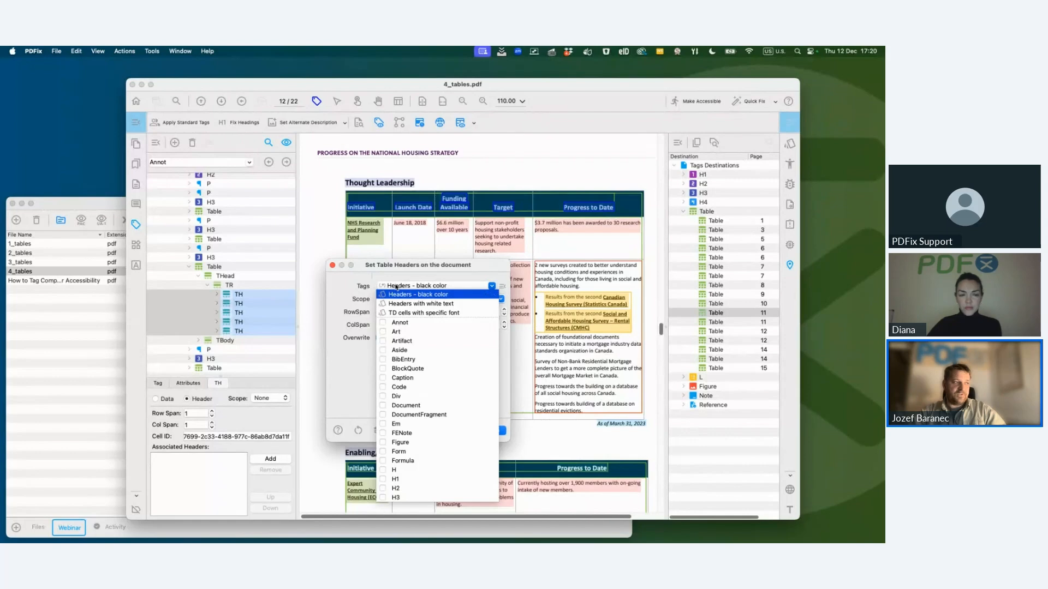
pyautogui.scroll(-5, 451, 428)
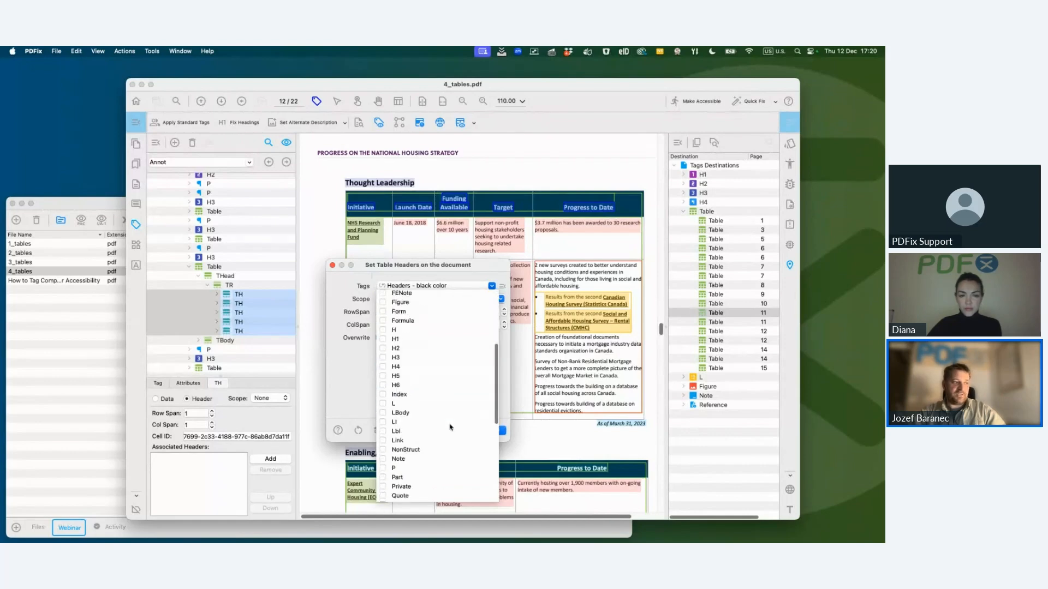
pyautogui.scroll(-5, 451, 427)
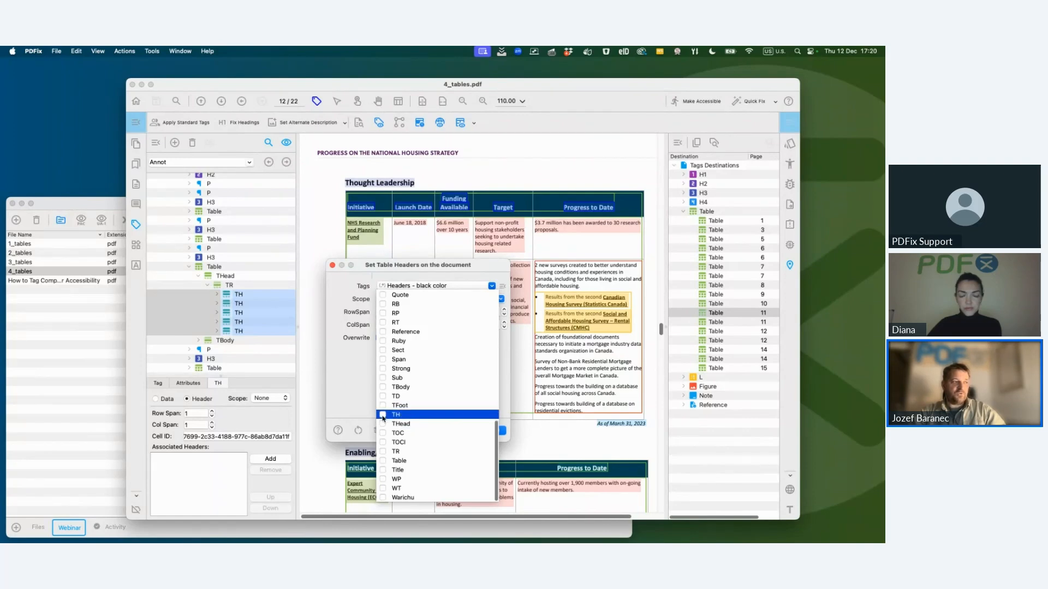
pyautogui.click(383, 415)
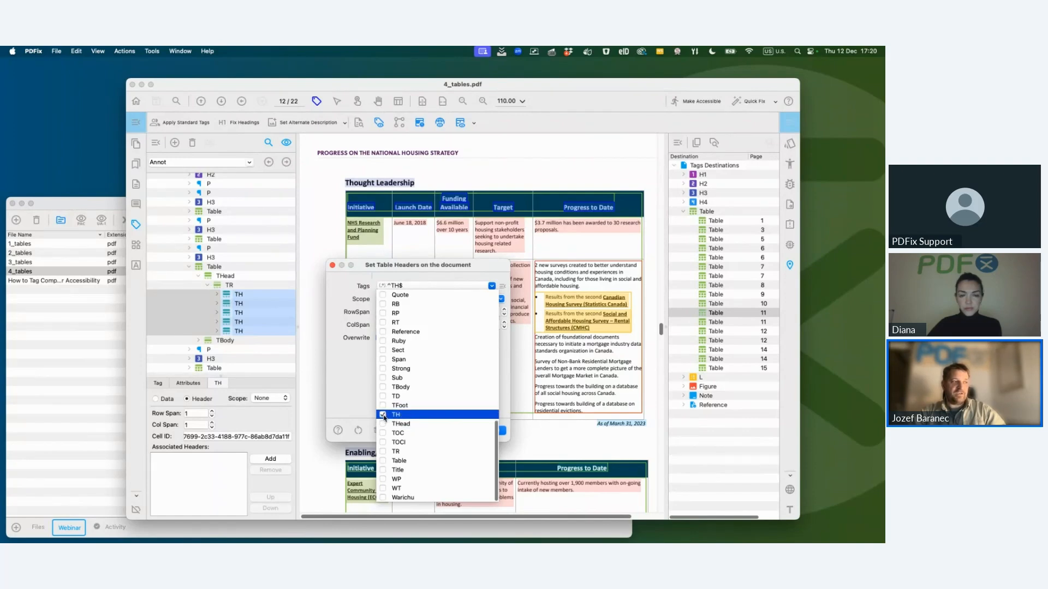
pyautogui.click(358, 370)
pyautogui.doubleClick(395, 286)
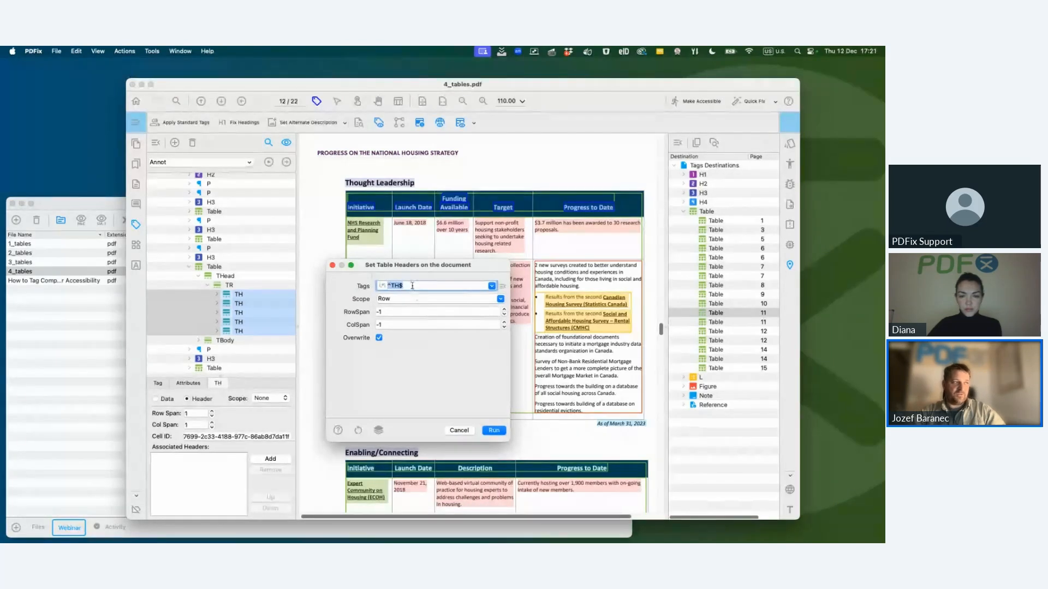
pyautogui.click(412, 285)
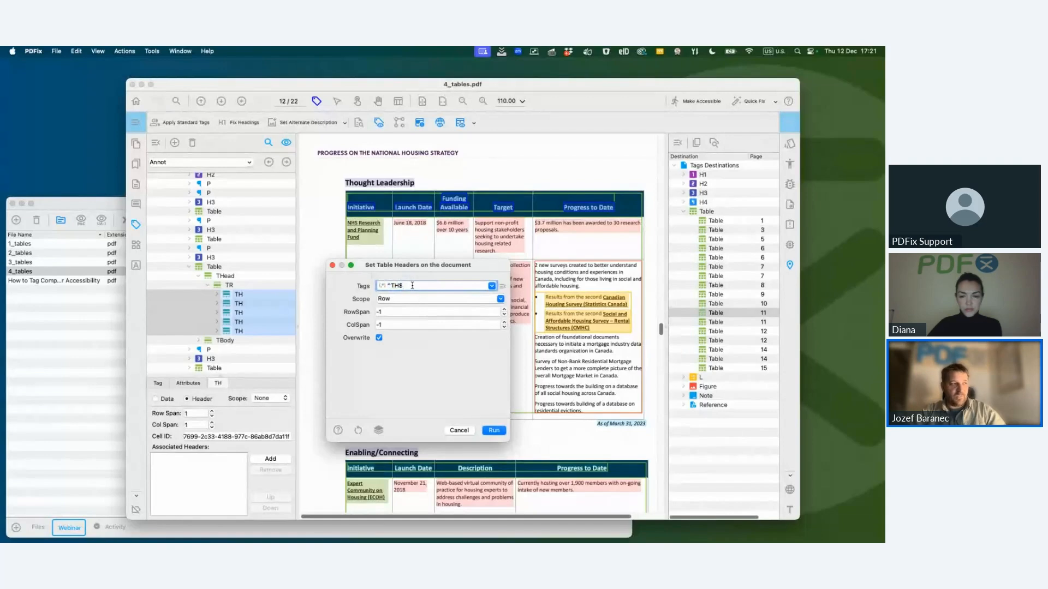
pyautogui.moveTo(411, 286); pyautogui.dragTo(384, 288)
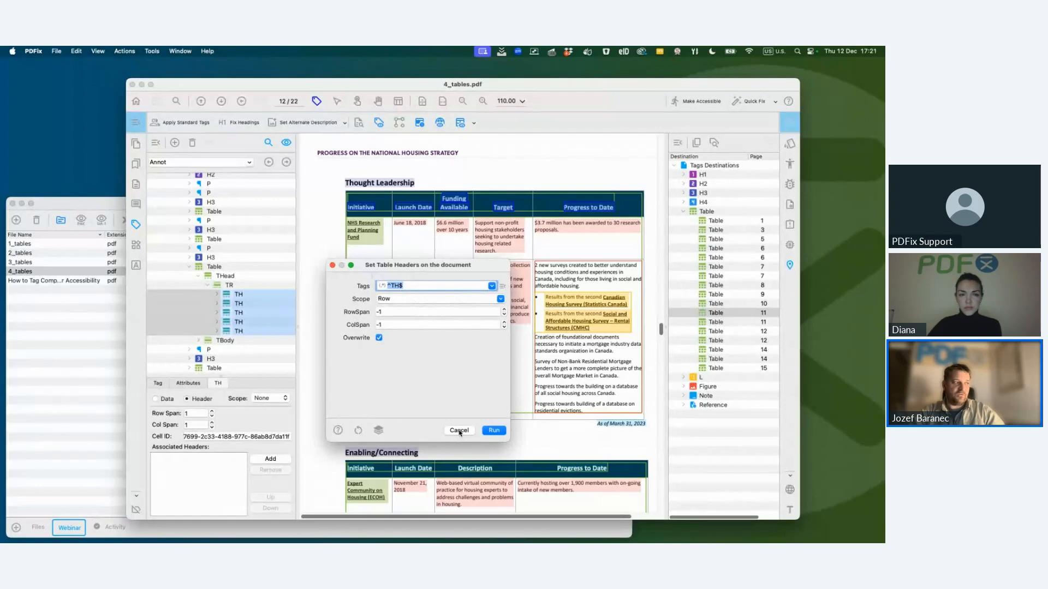
# Set the scope to Column in the Set Table Headers settings and close the dialog
pyautogui.click(489, 298)
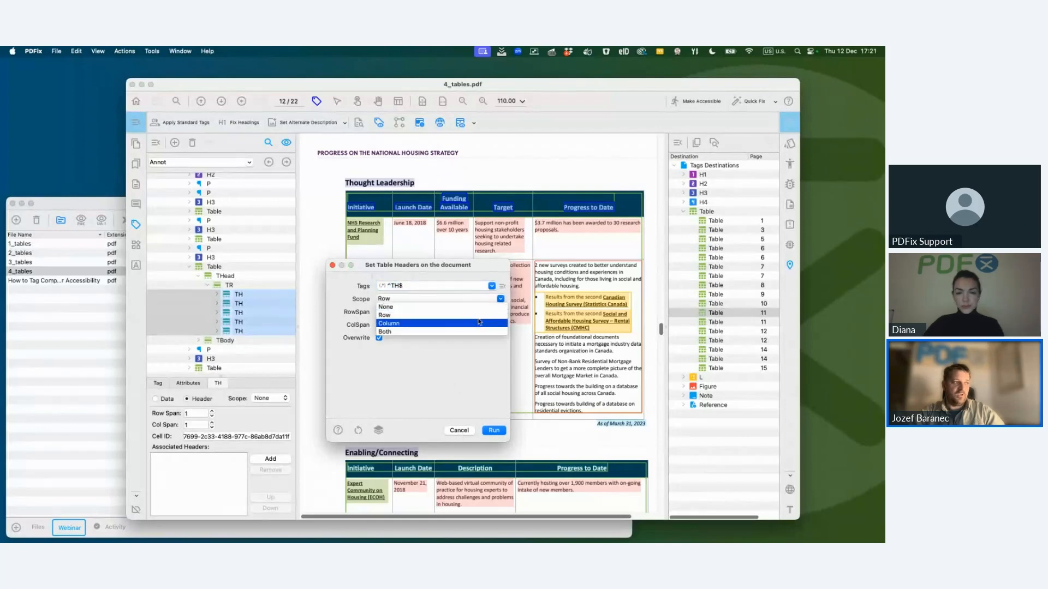
pyautogui.click(472, 309)
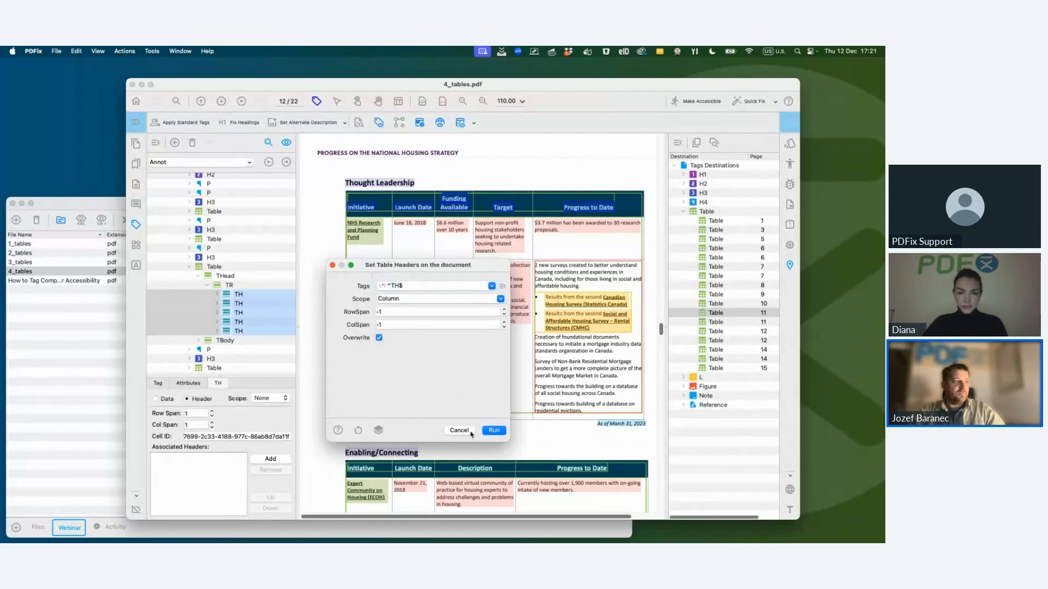
pyautogui.click(494, 430)
# Expand the first body row of the Thought Leadership table and inspect its row header cell, NHS Research and Planning Fund
pyautogui.click(198, 341)
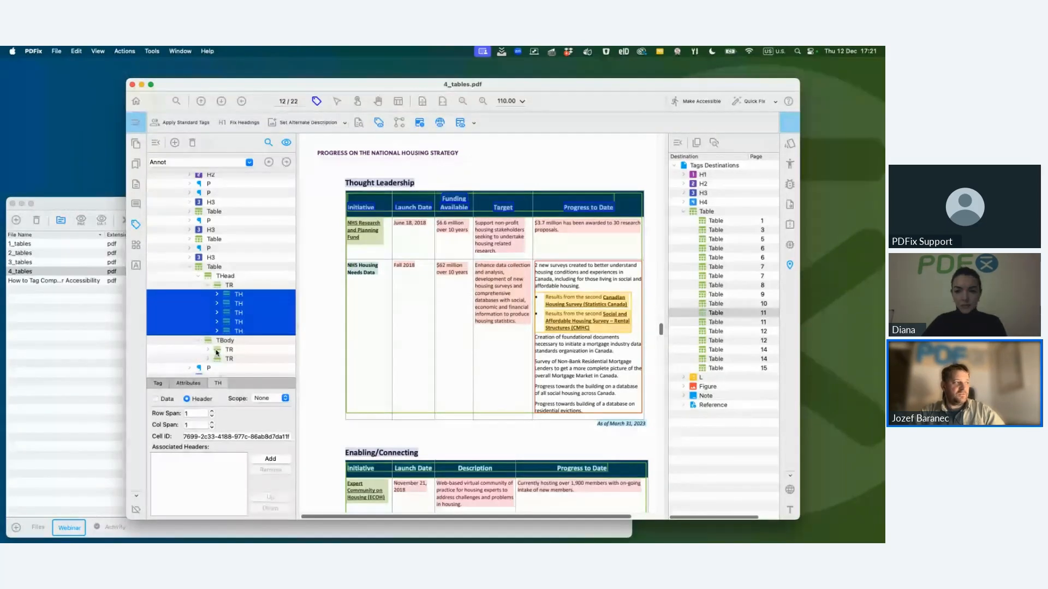
pyautogui.click(208, 350)
pyautogui.click(239, 323)
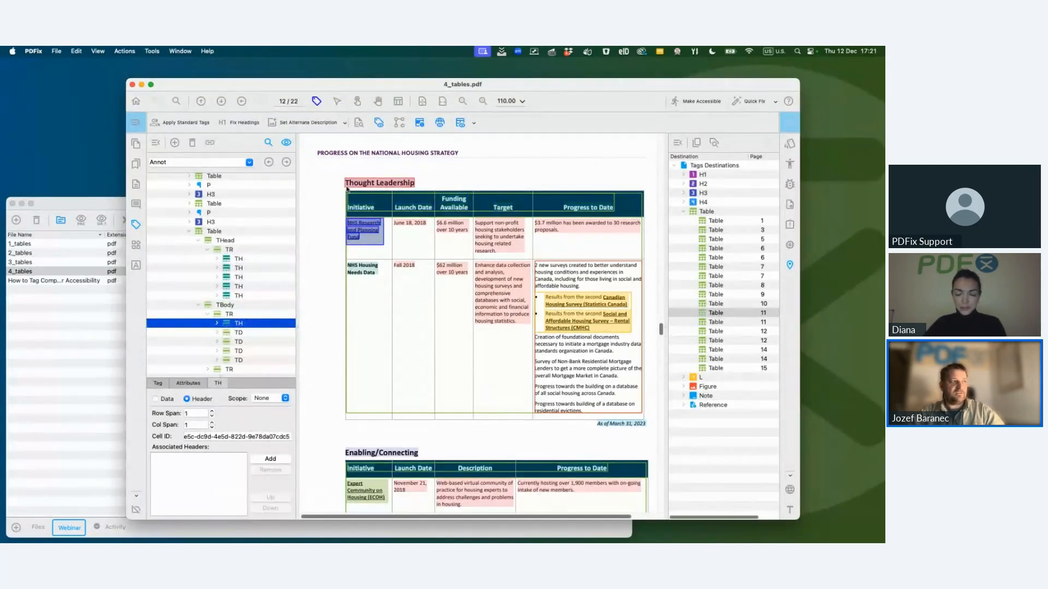
# Select the Launch Date header text in the Thought Leadership table, examine its fill color and font properties, and copy the selection
pyautogui.click(337, 101)
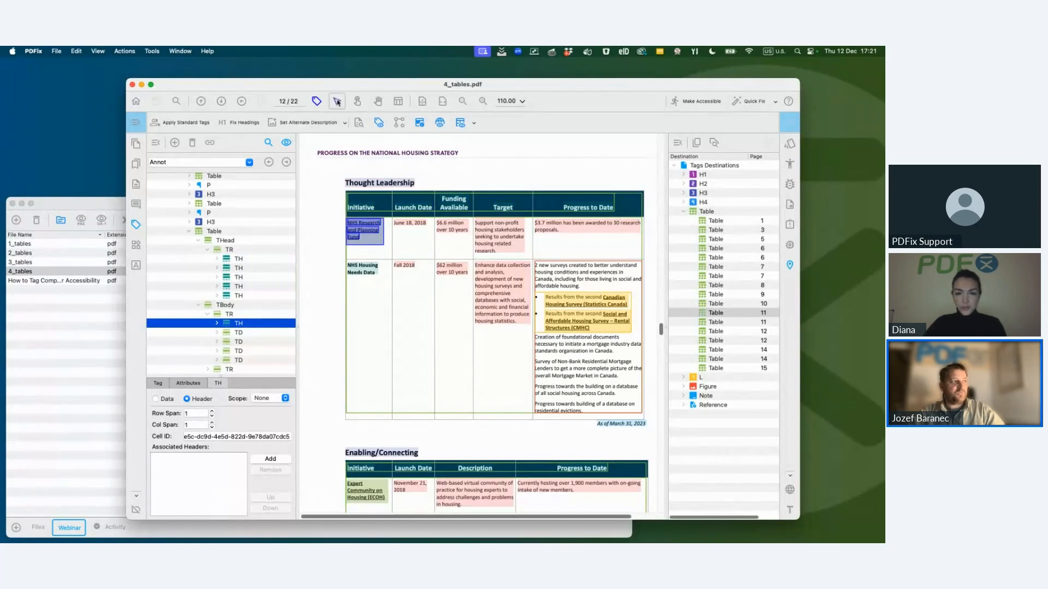
pyautogui.click(397, 212)
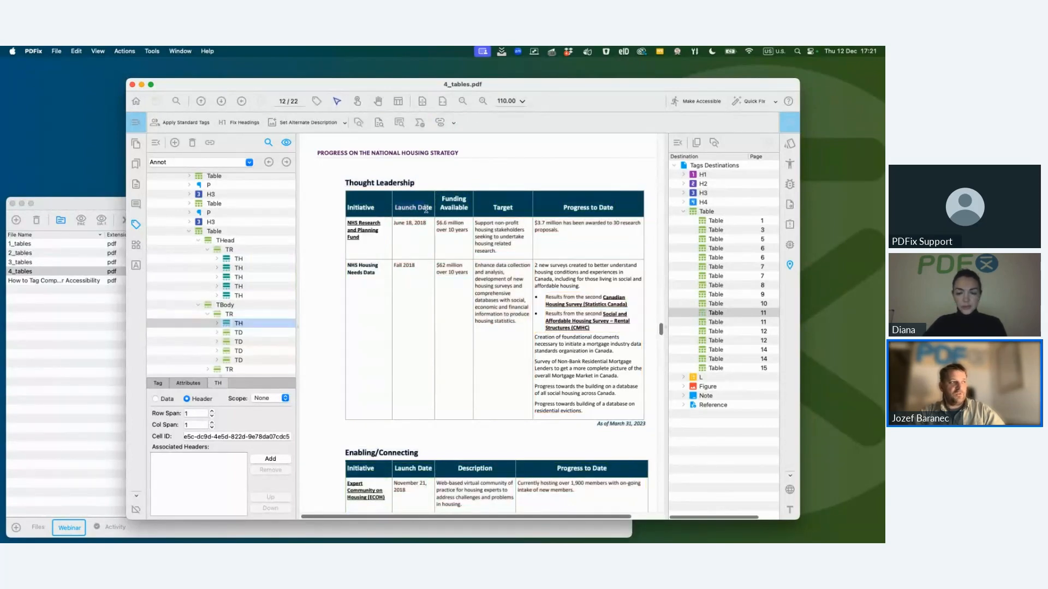
pyautogui.click(790, 224)
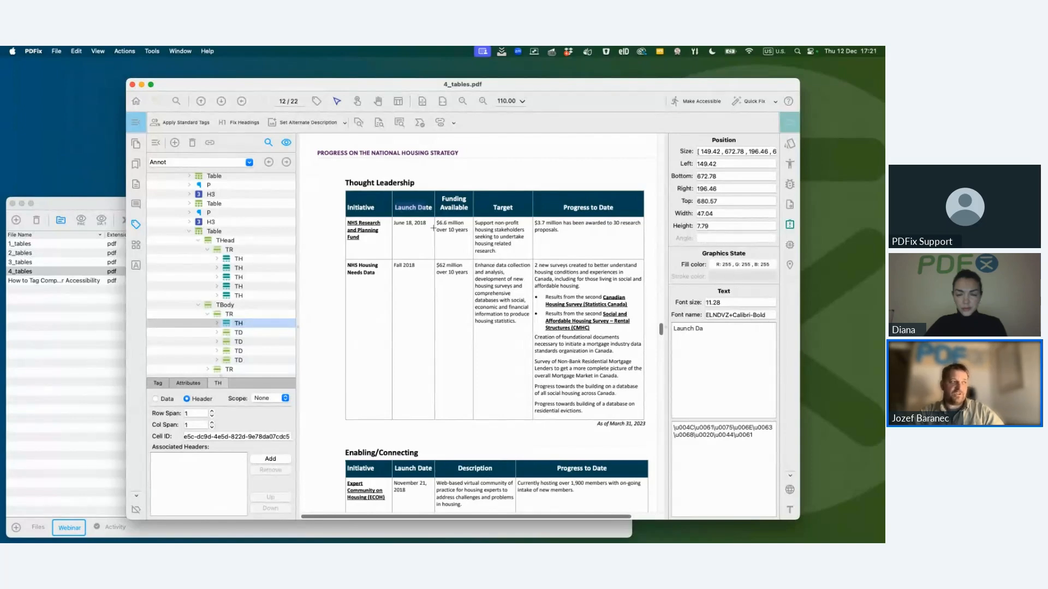
pyautogui.rightClick(409, 209)
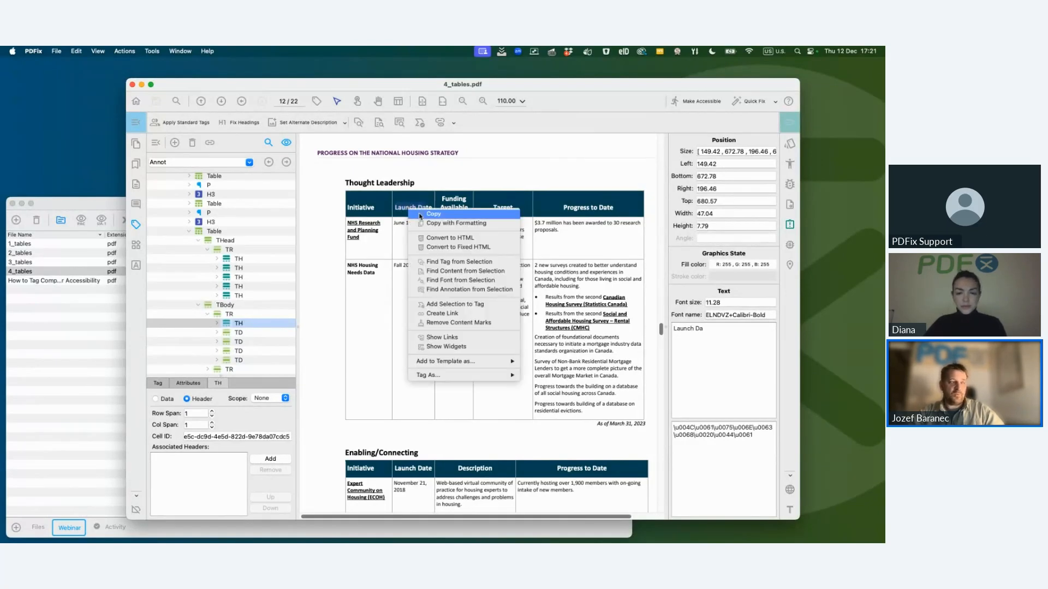
pyautogui.click(420, 215)
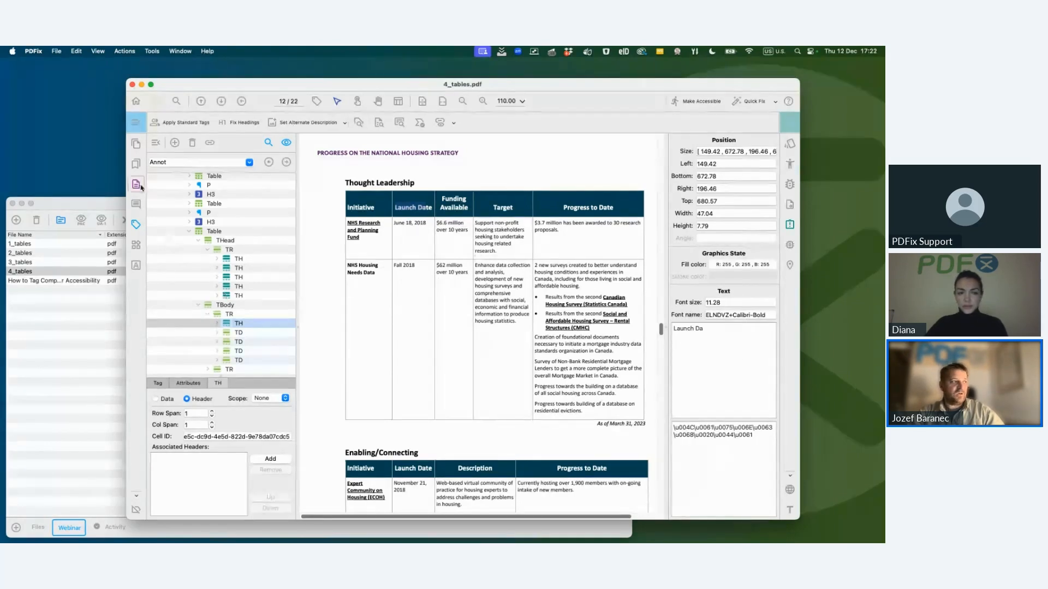
# Choose the "Headers with white text" template as the tag filter for Set Table Headers and open that template for editing
pyautogui.click(139, 126)
pyautogui.click(181, 294)
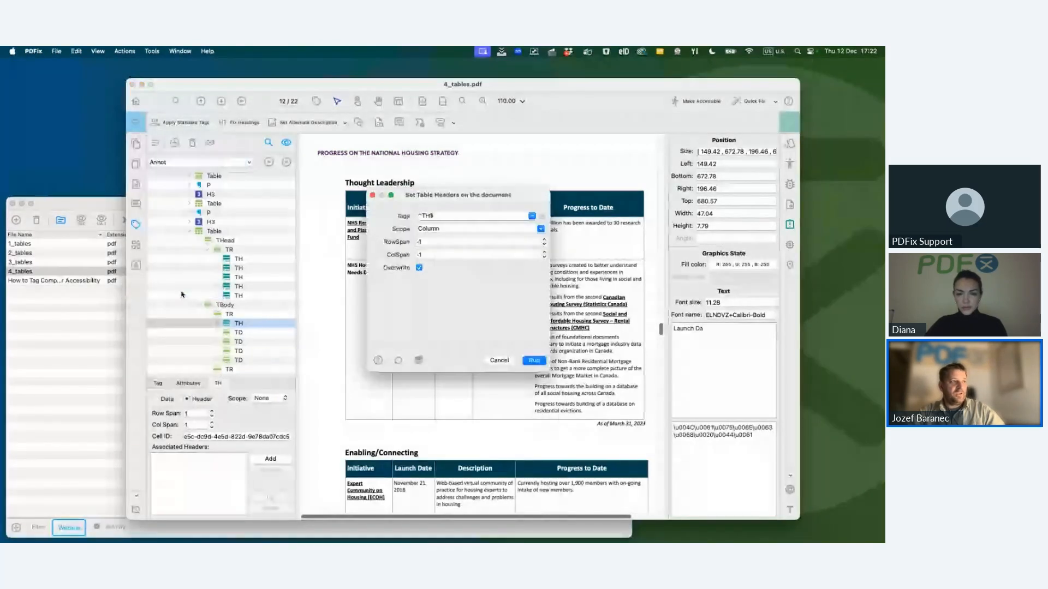
pyautogui.click(532, 217)
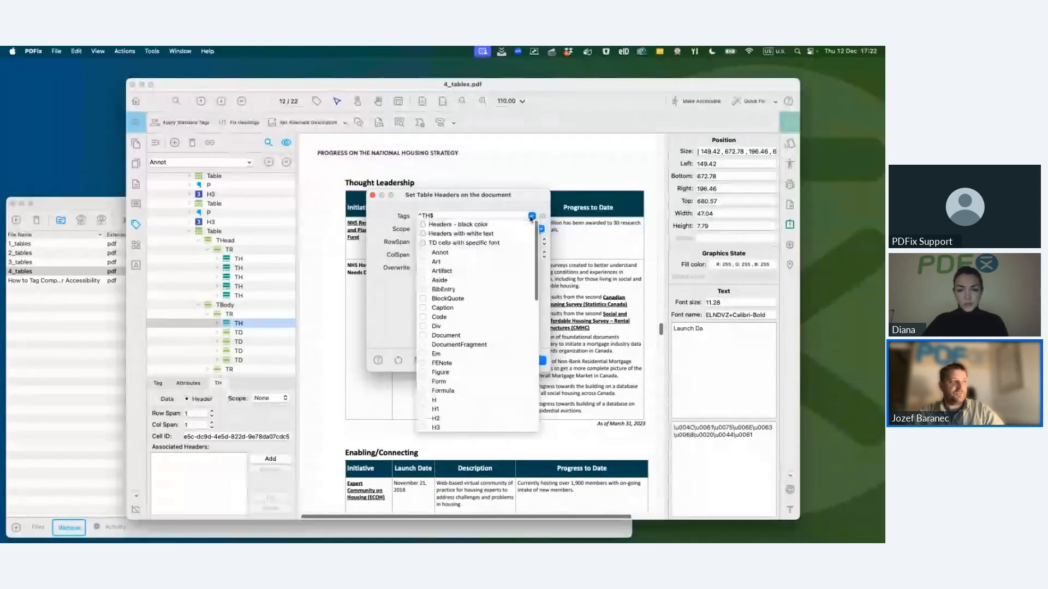
pyautogui.click(482, 234)
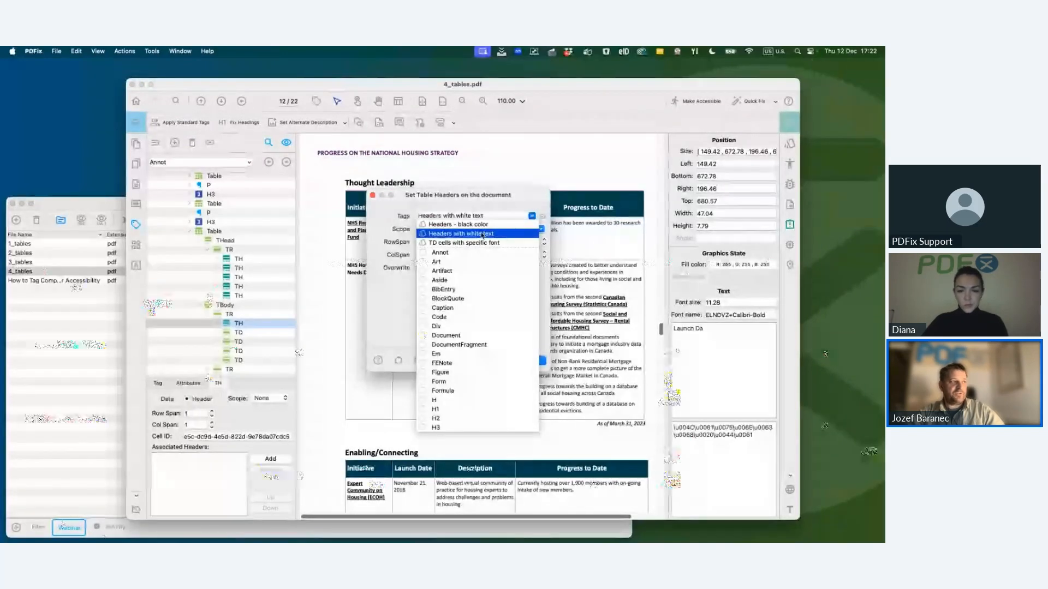
pyautogui.click(448, 207)
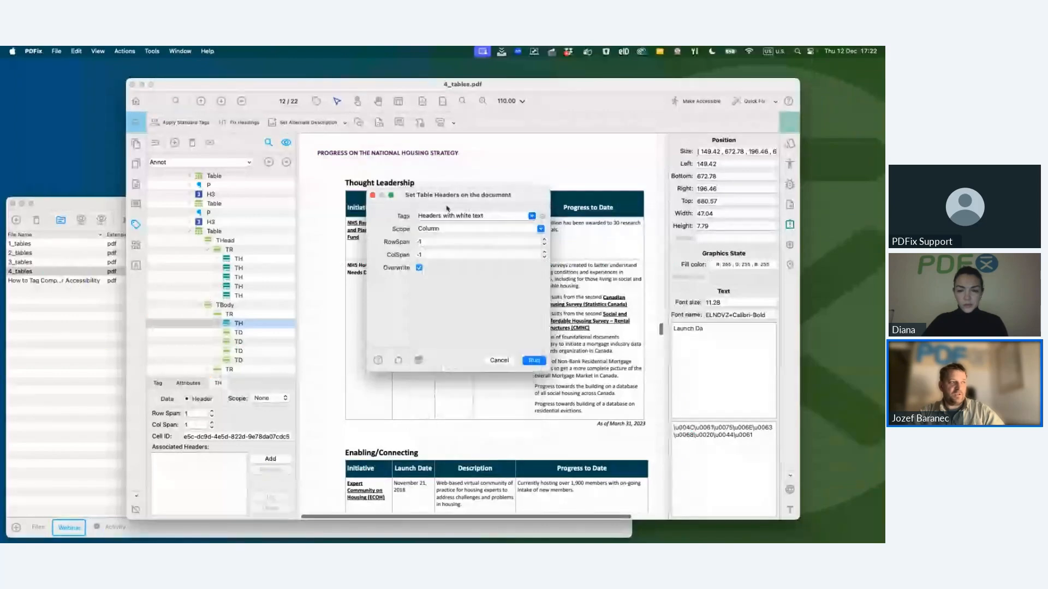
pyautogui.click(543, 216)
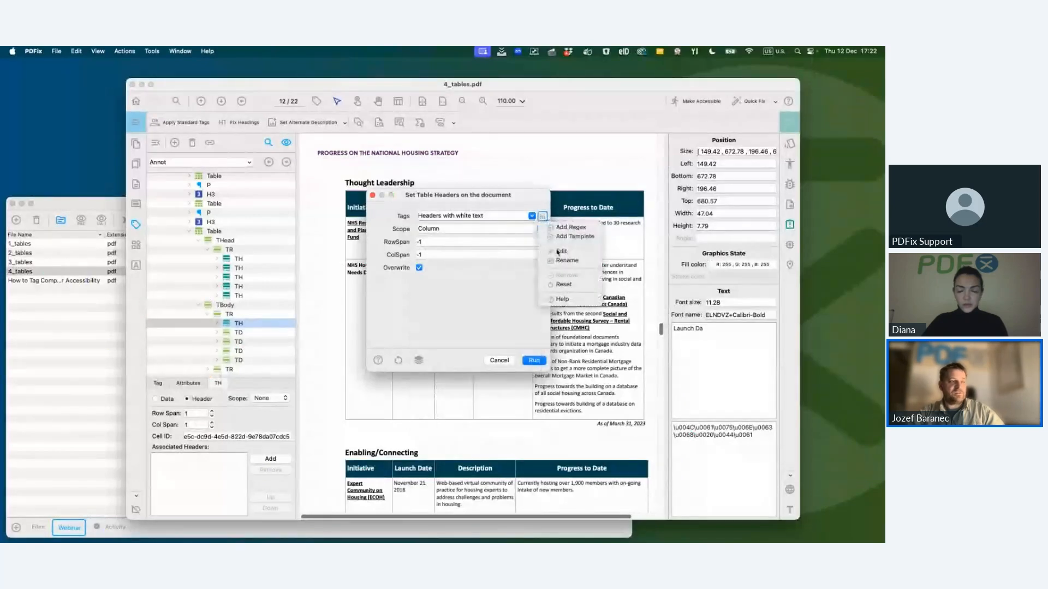
pyautogui.click(559, 252)
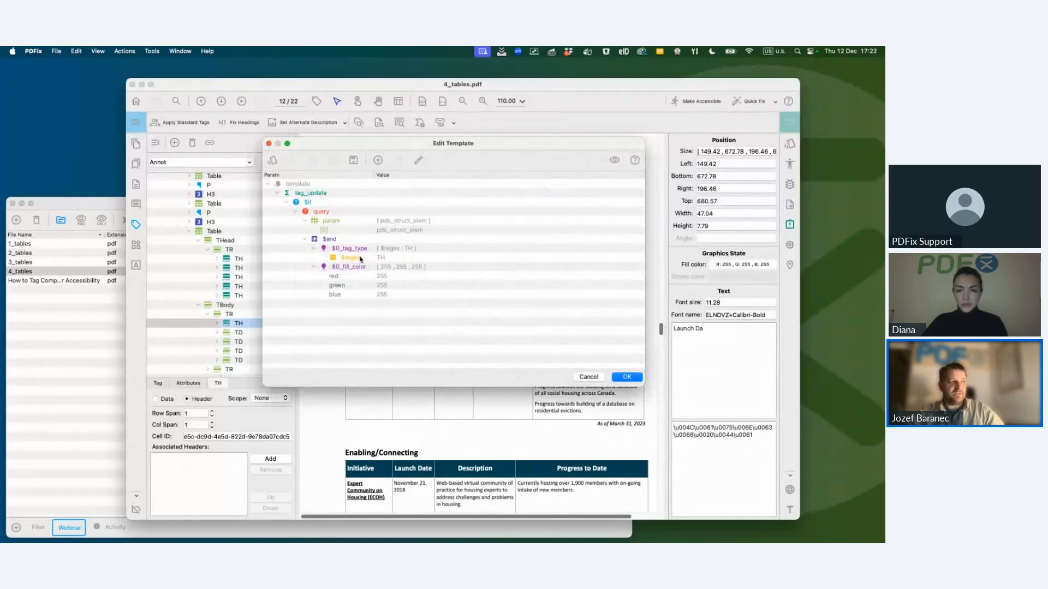
# Examine the template's TH tag type condition and its red, green and blue fill color values
pyautogui.click(387, 259)
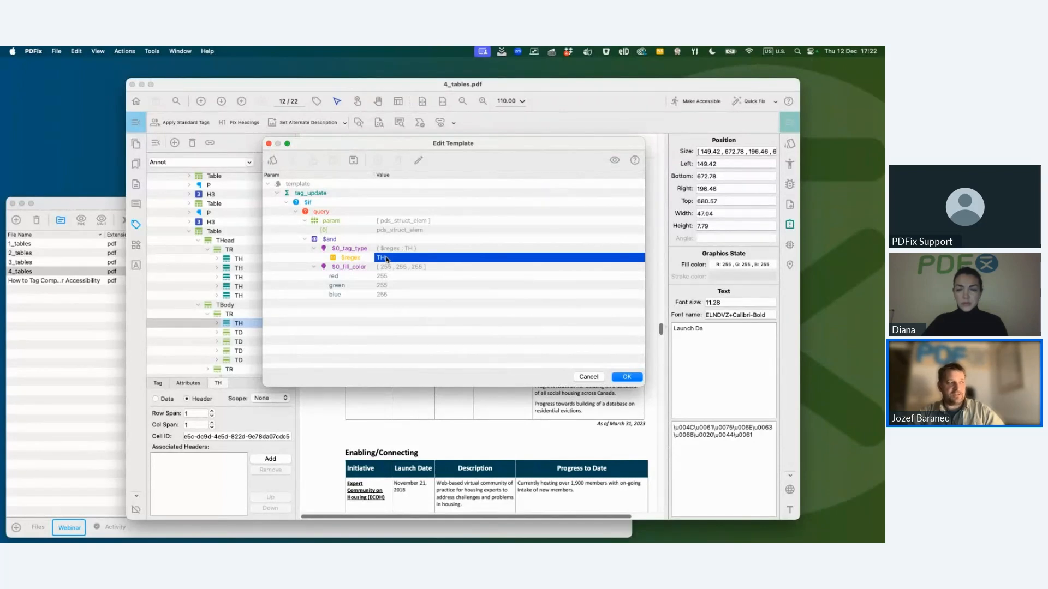
pyautogui.click(388, 276)
pyautogui.click(388, 295)
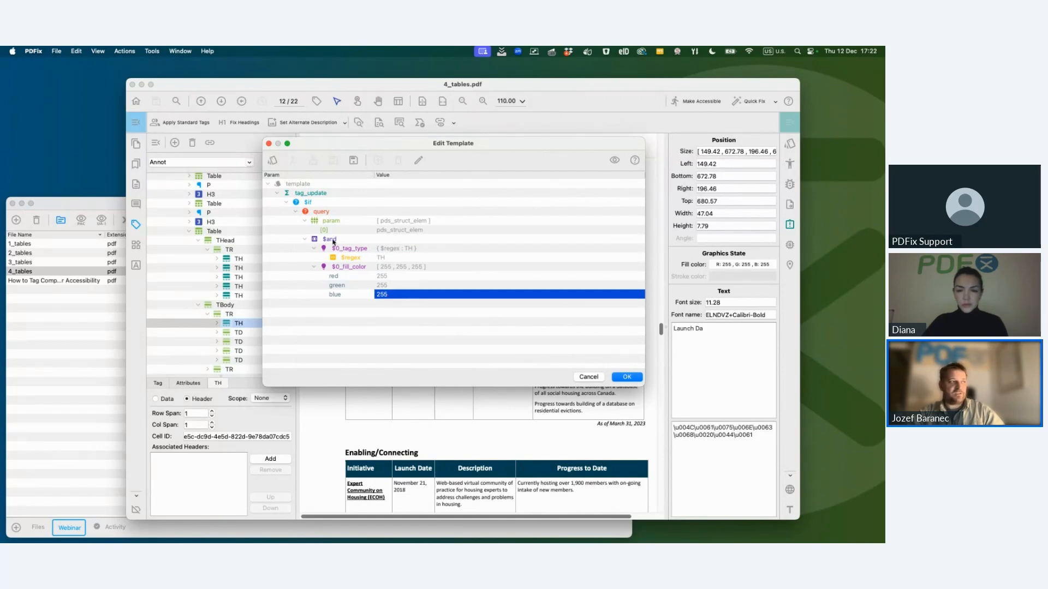
# Add a $0_font_name condition to the template's $and group and paste ELNDVZ+Calibri-Bold as its $eq value
pyautogui.rightClick(339, 240)
pyautogui.moveTo(342, 245)
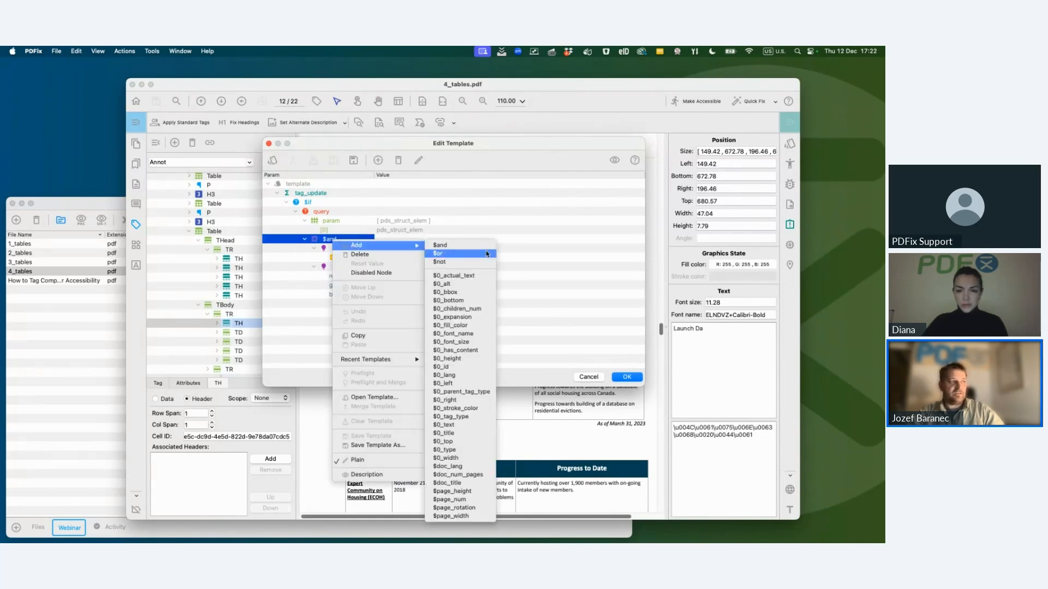
pyautogui.click(467, 336)
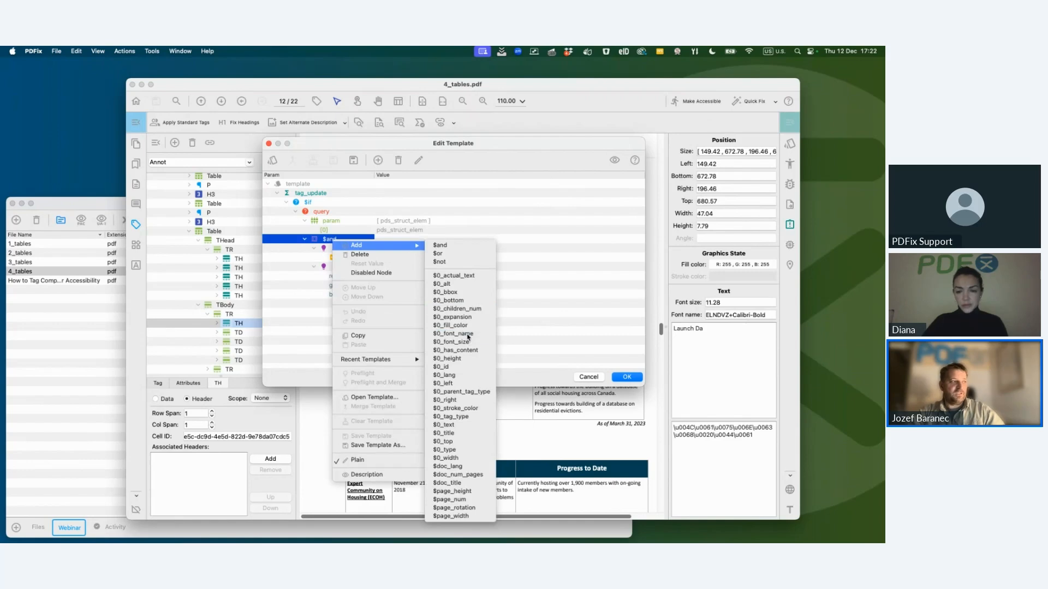
pyautogui.moveTo(375, 174); pyautogui.dragTo(420, 179)
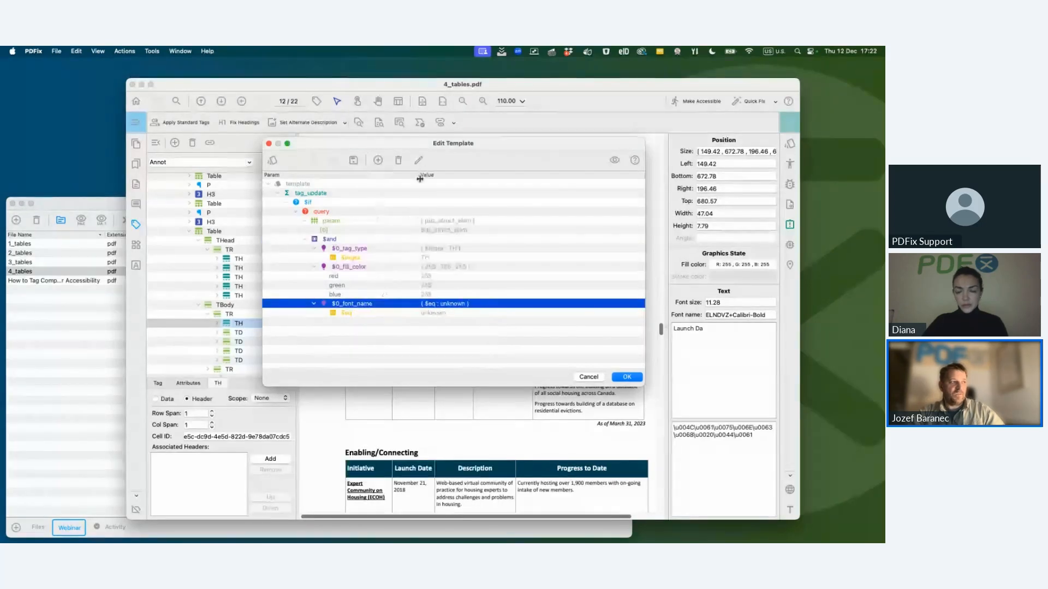
pyautogui.rightClick(453, 315)
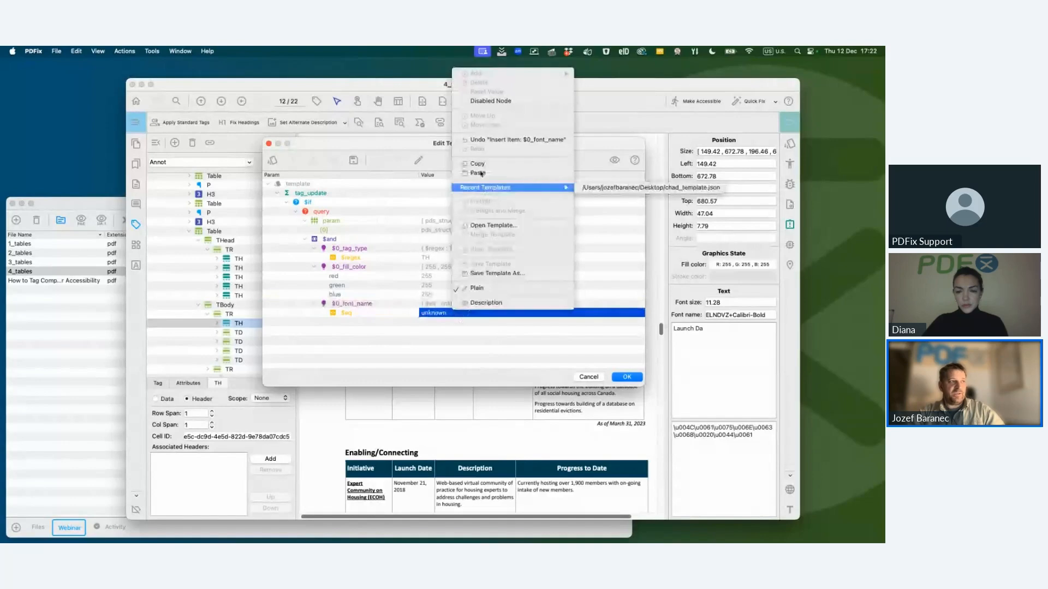
pyautogui.click(479, 173)
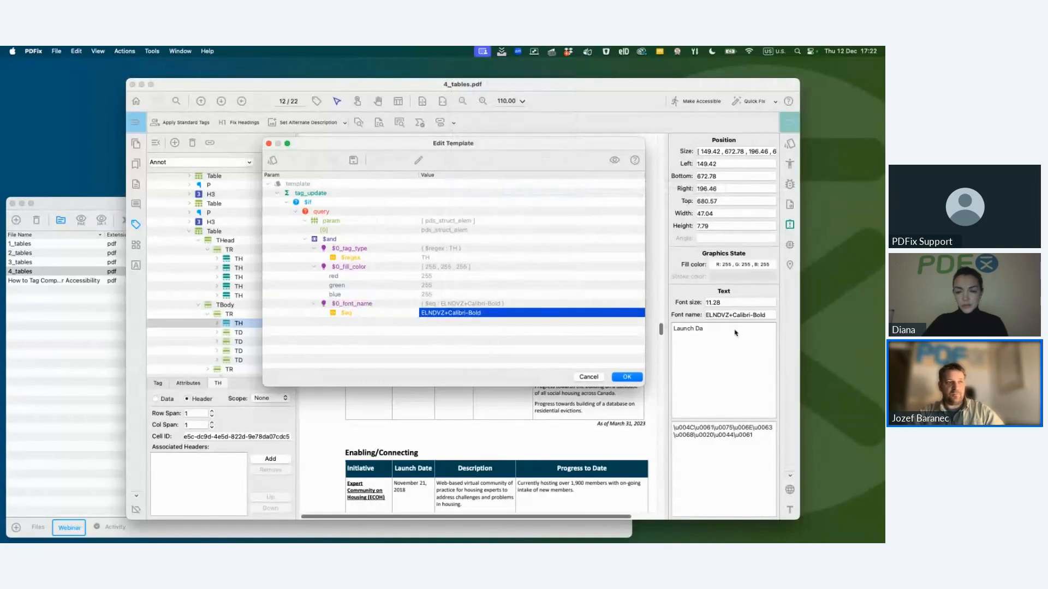
# Remove the ELNDVZ+ subset prefix from the font name condition, leaving Calibri-Bold as the value
pyautogui.click(448, 315)
pyautogui.moveTo(449, 314); pyautogui.dragTo(421, 313)
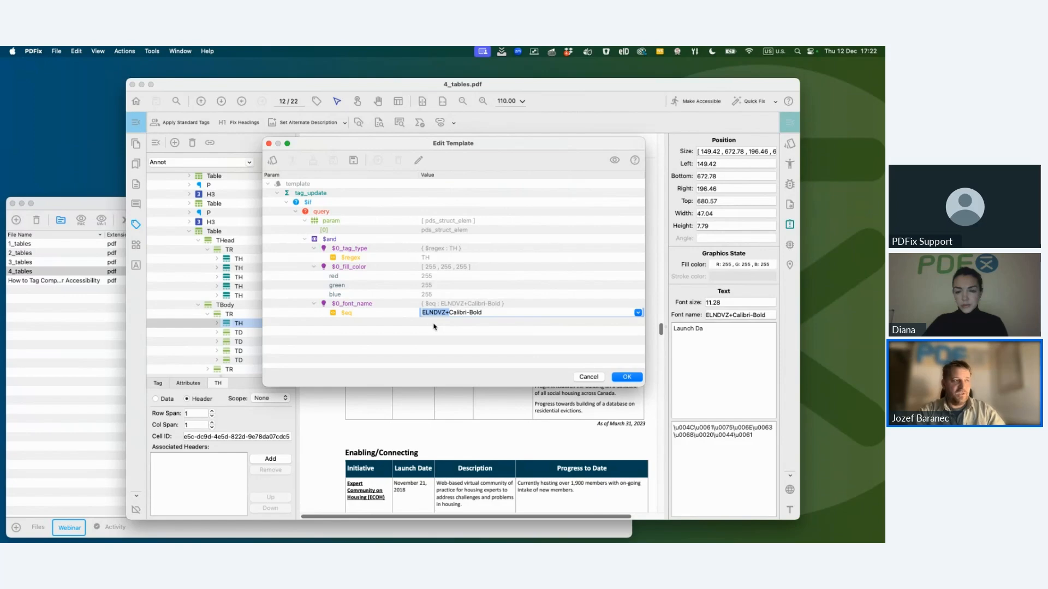
pyautogui.press('BackSpace')
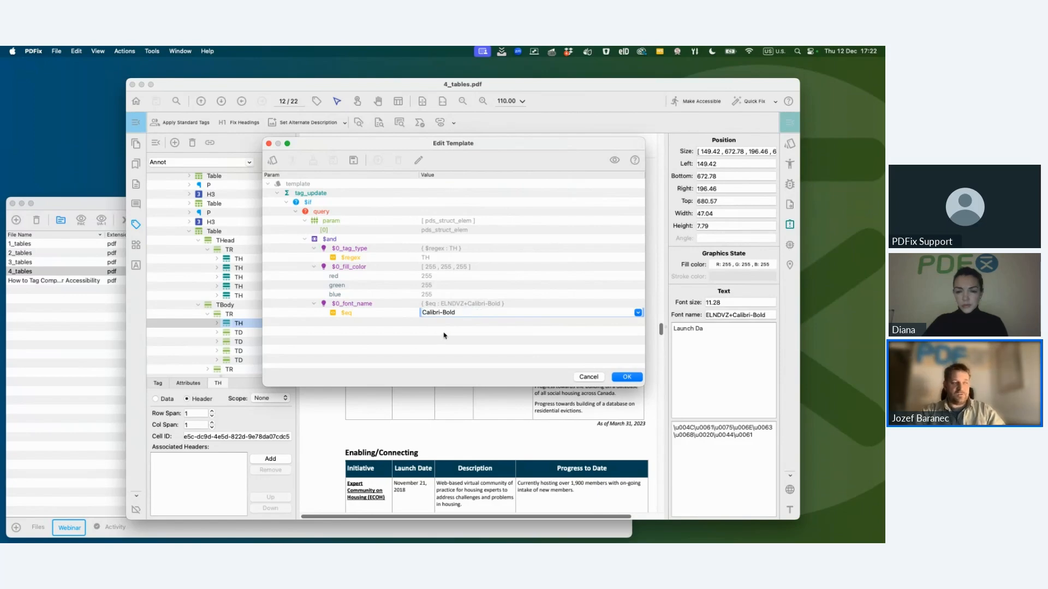
# Switch the Calibri-Bold font name condition's operator to $regex, and discard the template edits
pyautogui.press('Return')
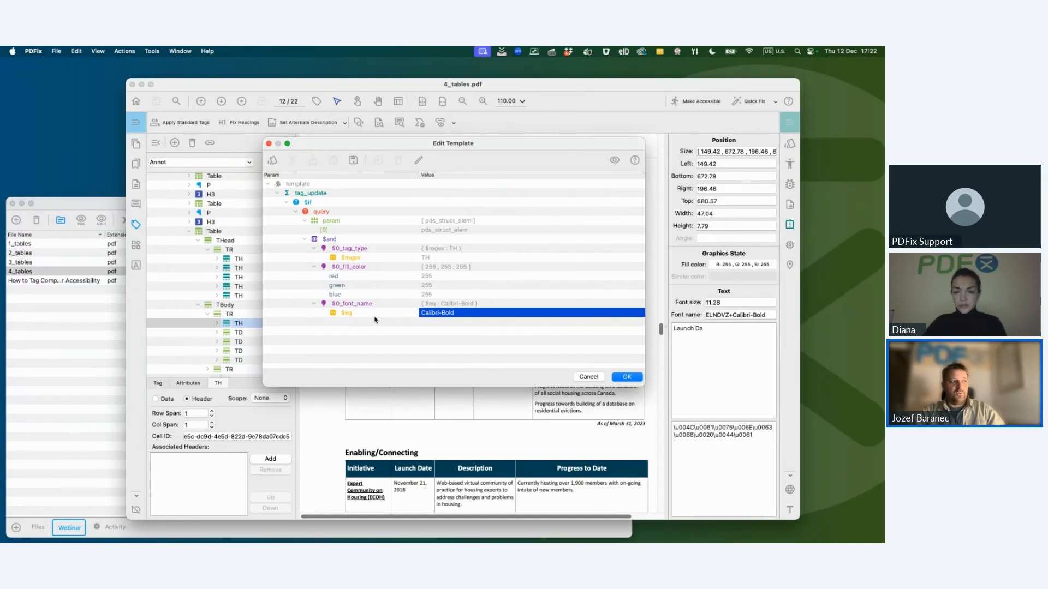
pyautogui.click(401, 314)
pyautogui.click(401, 315)
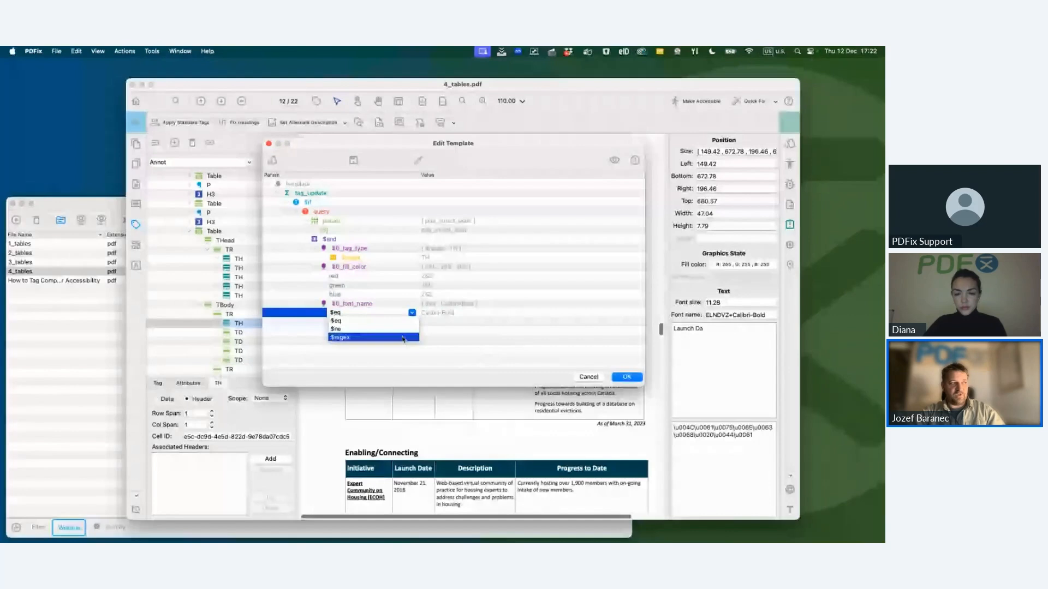
pyautogui.click(402, 338)
pyautogui.press('Return')
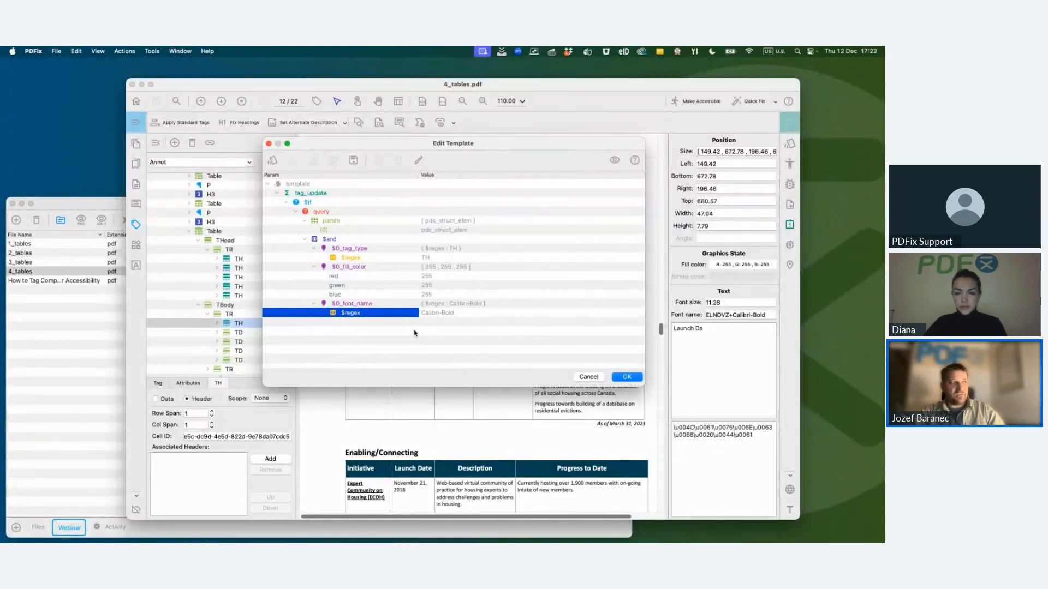
pyautogui.click(588, 377)
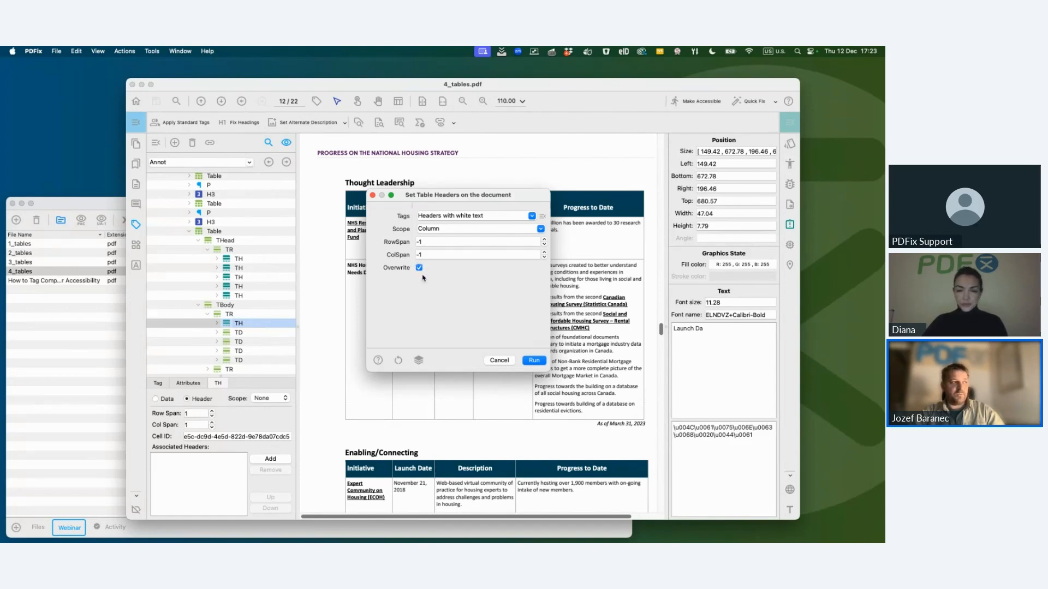
# Run Set Table Headers with Column scope for the white-text headers and check header cells in the Thought Leadership table
pyautogui.click(534, 361)
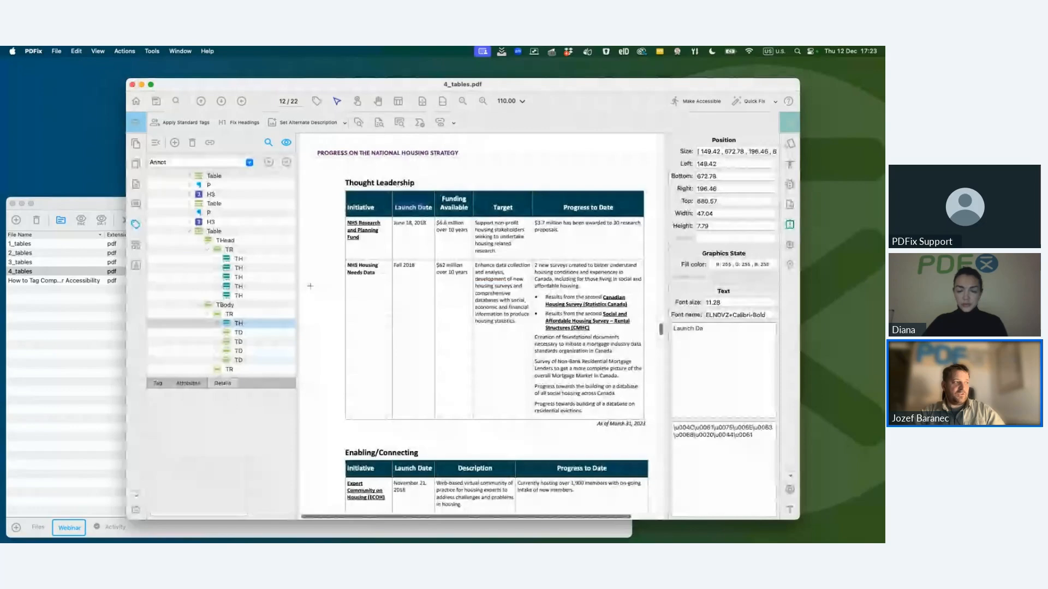
pyautogui.click(236, 277)
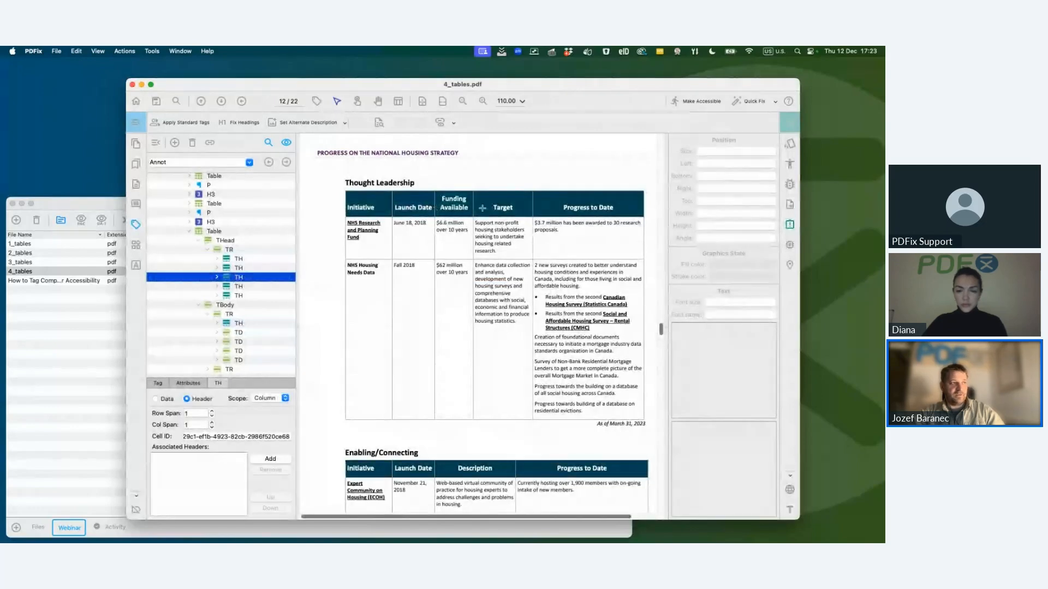
pyautogui.click(239, 288)
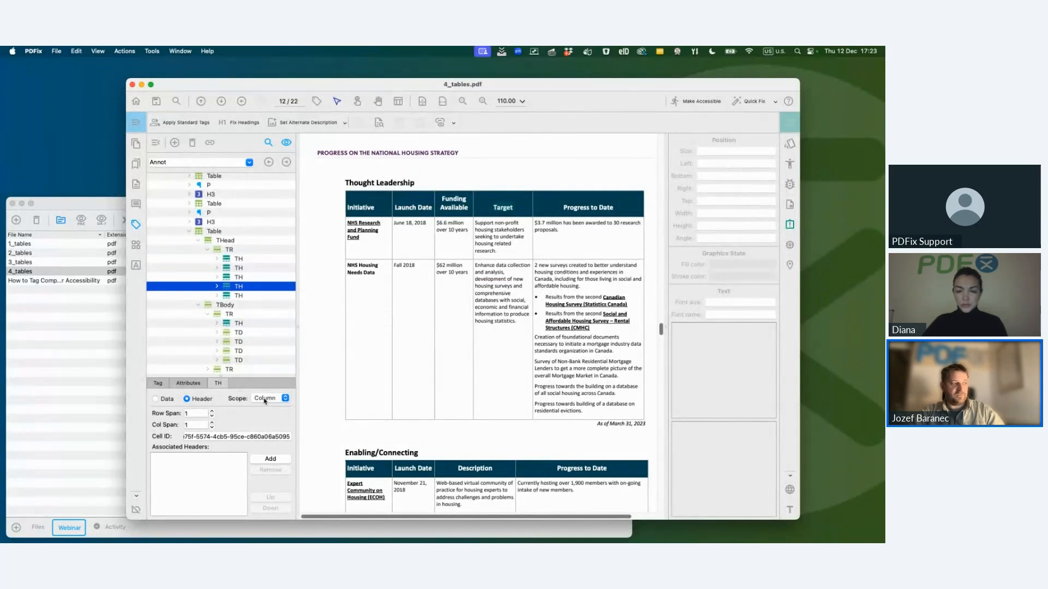
# Find the Improving Homeownership Options table's tag from the tag destinations and check header cell scopes in the Human Rights table's THead
pyautogui.click(790, 265)
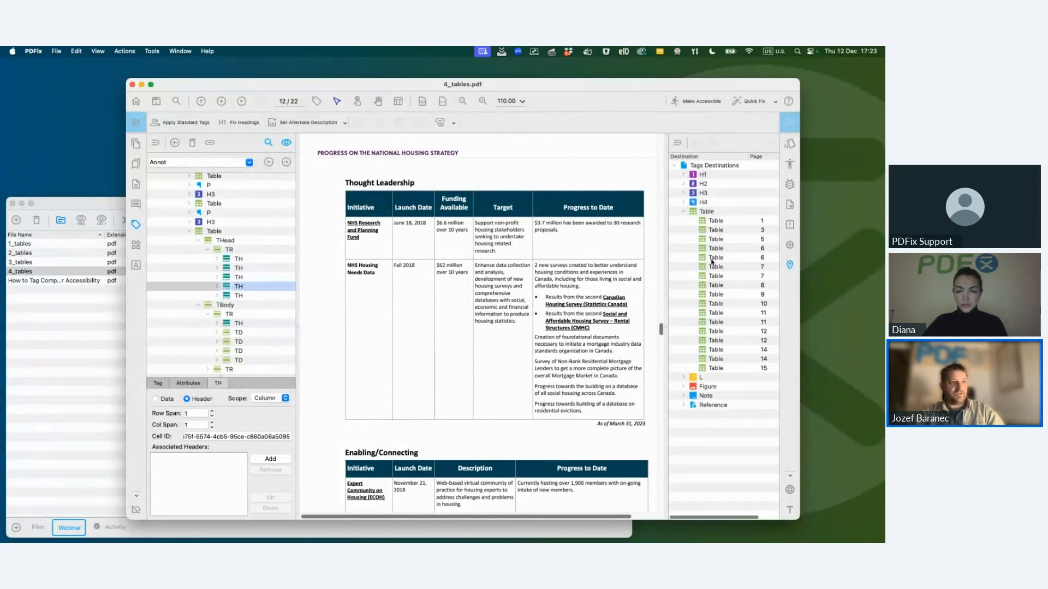
pyautogui.click(712, 265)
pyautogui.rightClick(713, 266)
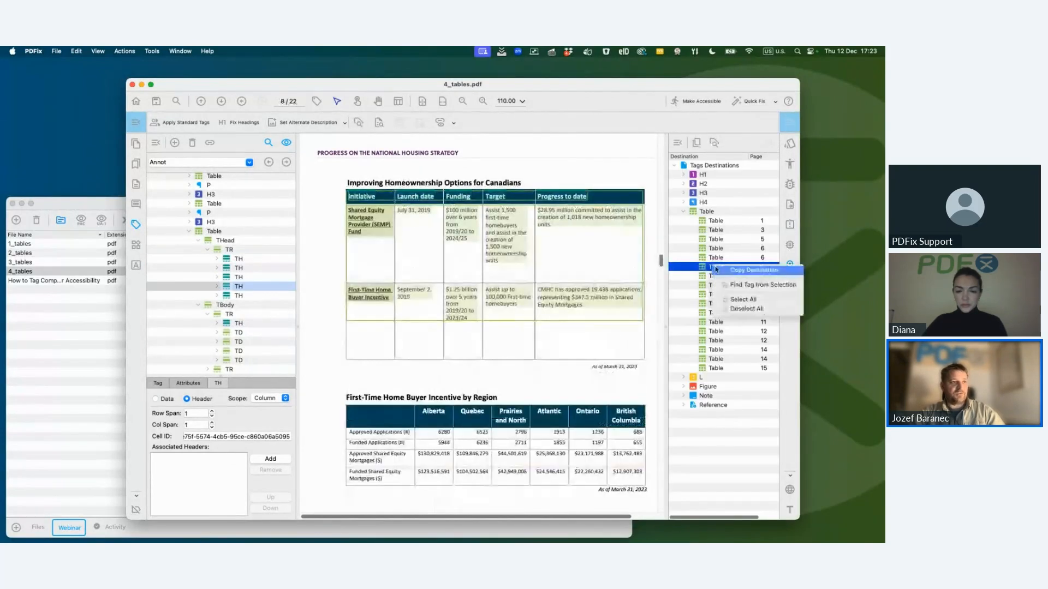
pyautogui.click(736, 286)
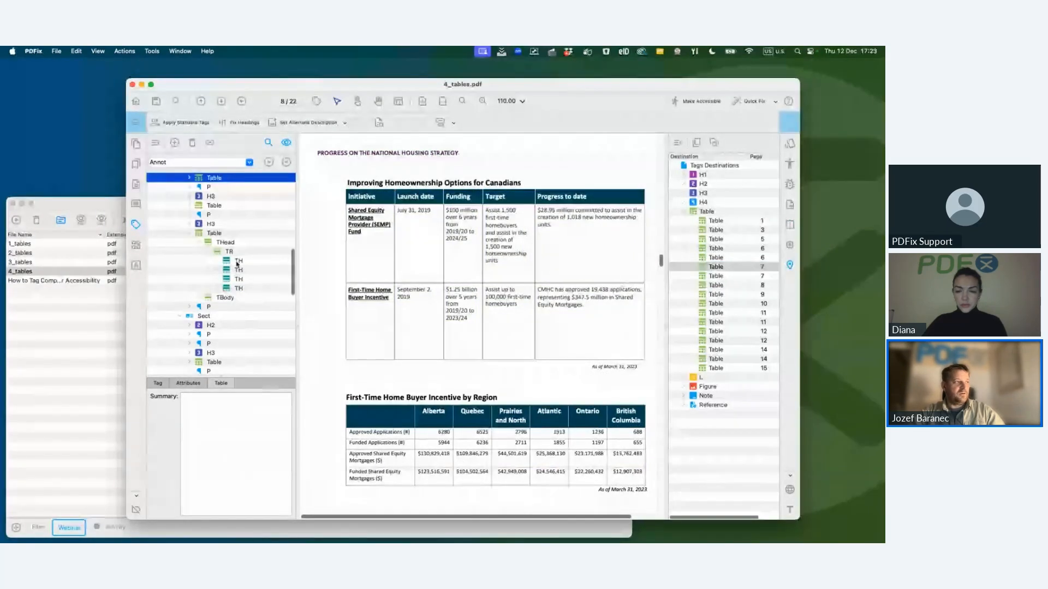
pyautogui.click(237, 264)
pyautogui.click(237, 288)
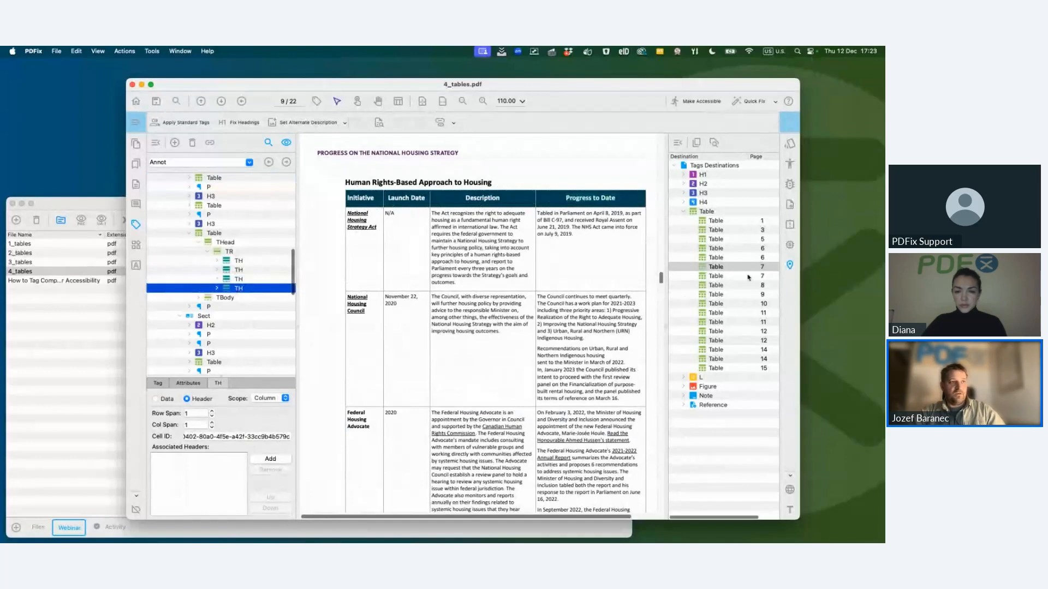
# Start Set Table Headers again and choose the "Headers - black color" template as the tag filter
pyautogui.click(133, 128)
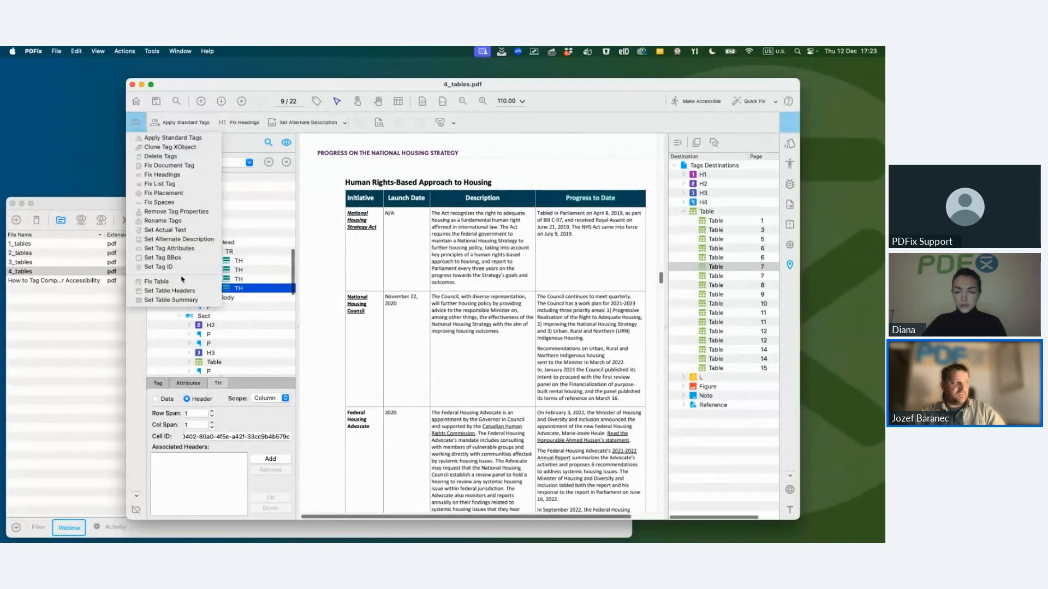
pyautogui.click(178, 291)
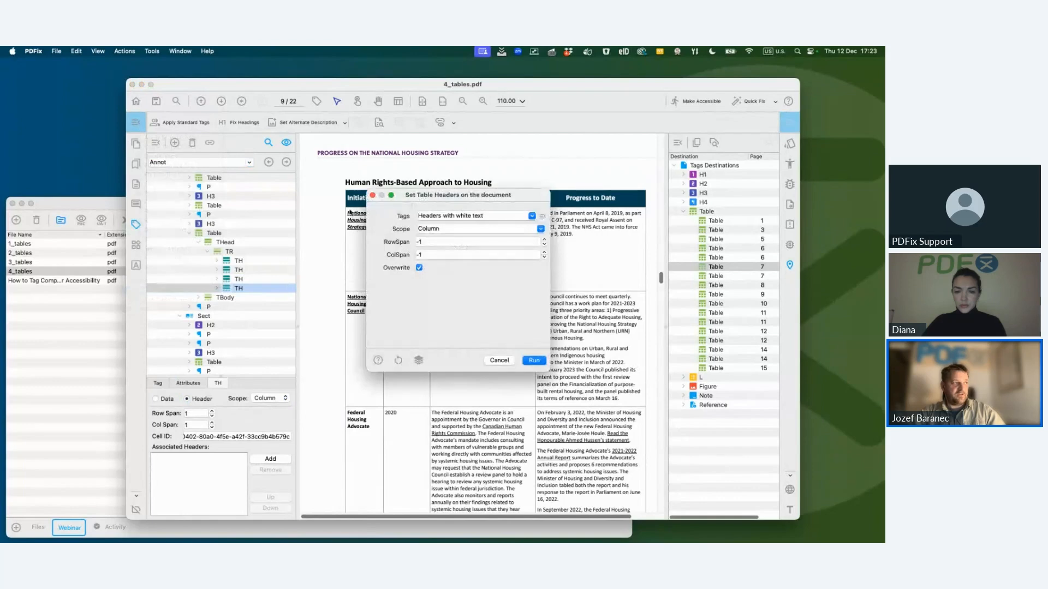
pyautogui.moveTo(418, 197); pyautogui.dragTo(406, 259)
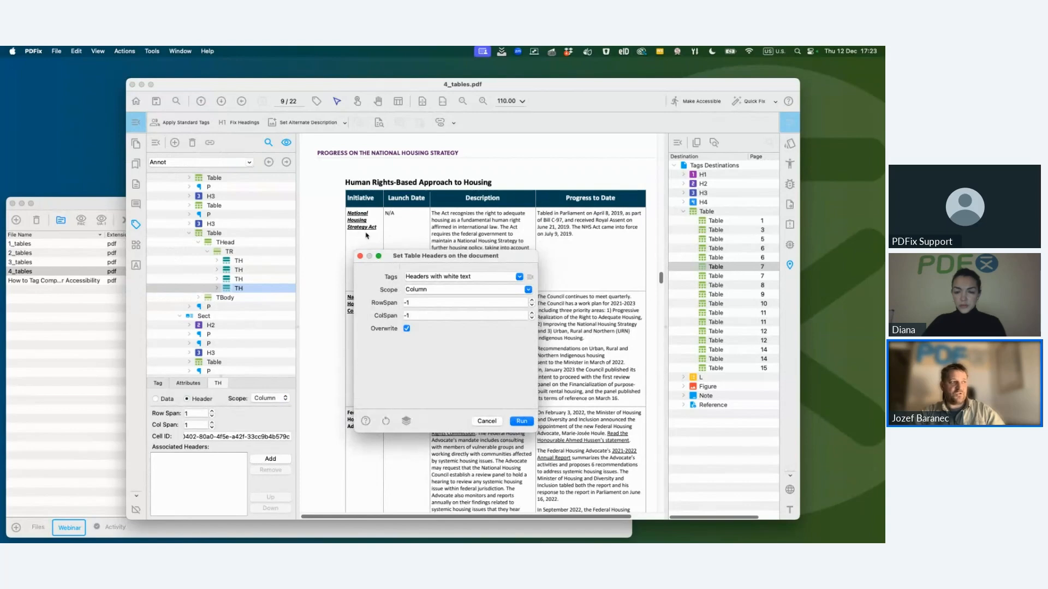
pyautogui.click(519, 277)
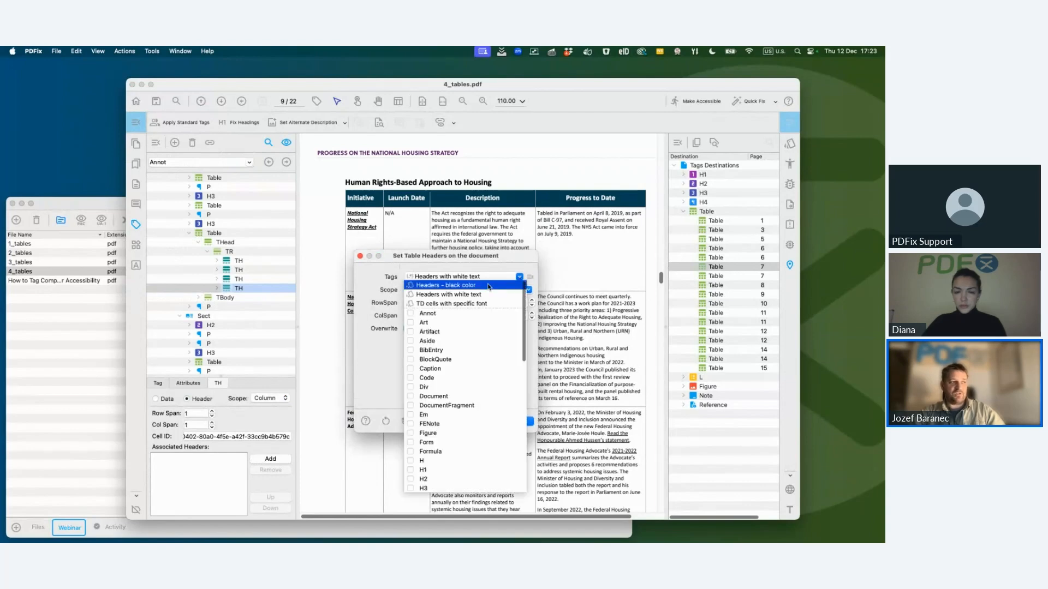
pyautogui.click(489, 285)
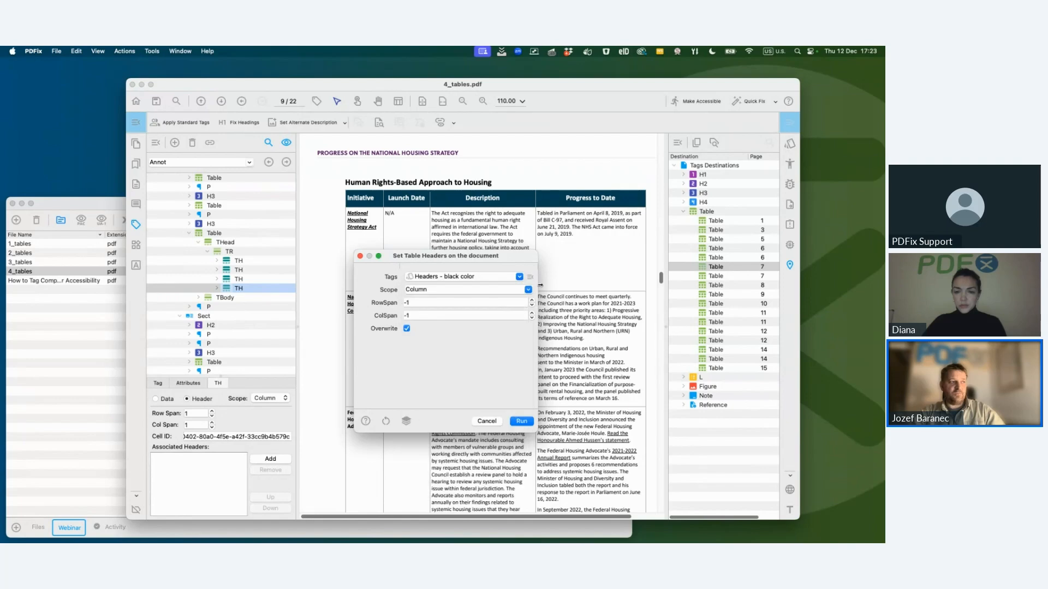
# Examine the red, green and blue fill color values in the "Headers - black color" template, and leave it unchanged
pyautogui.click(529, 277)
pyautogui.click(548, 312)
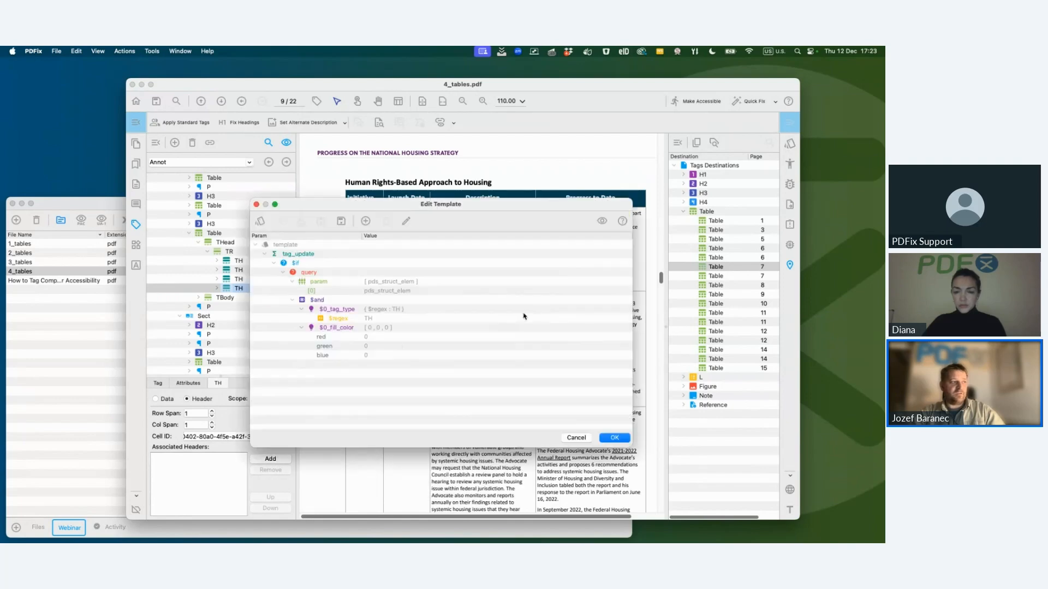
pyautogui.click(365, 337)
pyautogui.click(369, 355)
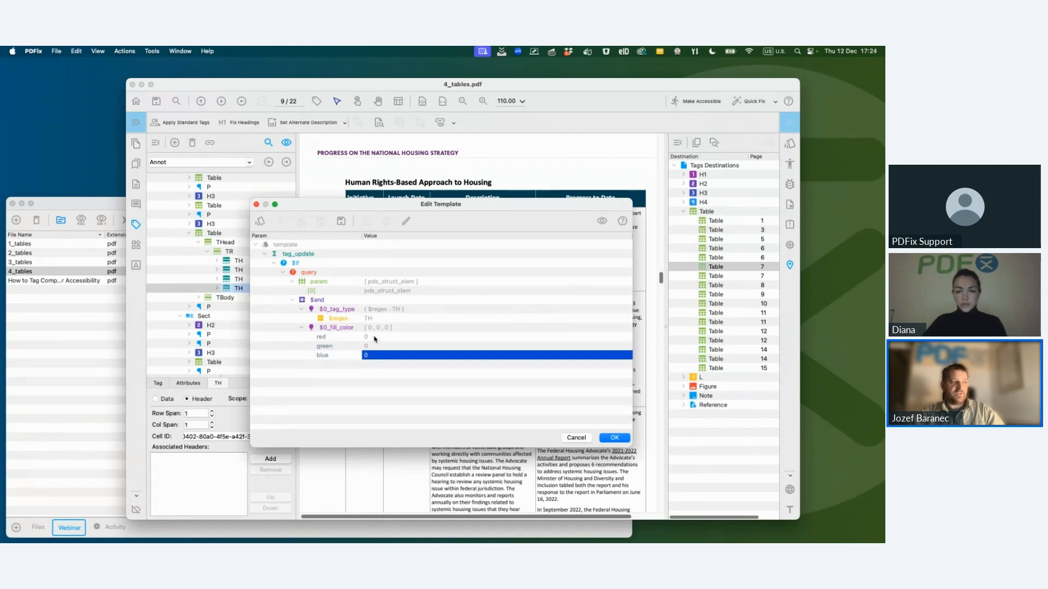
pyautogui.click(574, 437)
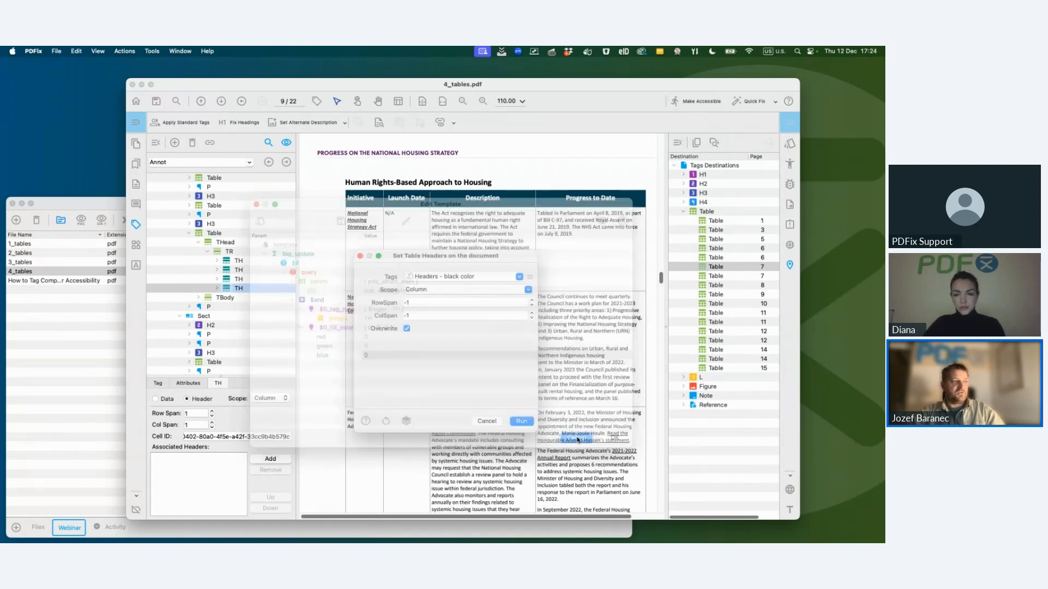
# Run Set Table Headers with Row scope for the black headers and check the first body-row header cell in the Human Rights table
pyautogui.click(517, 289)
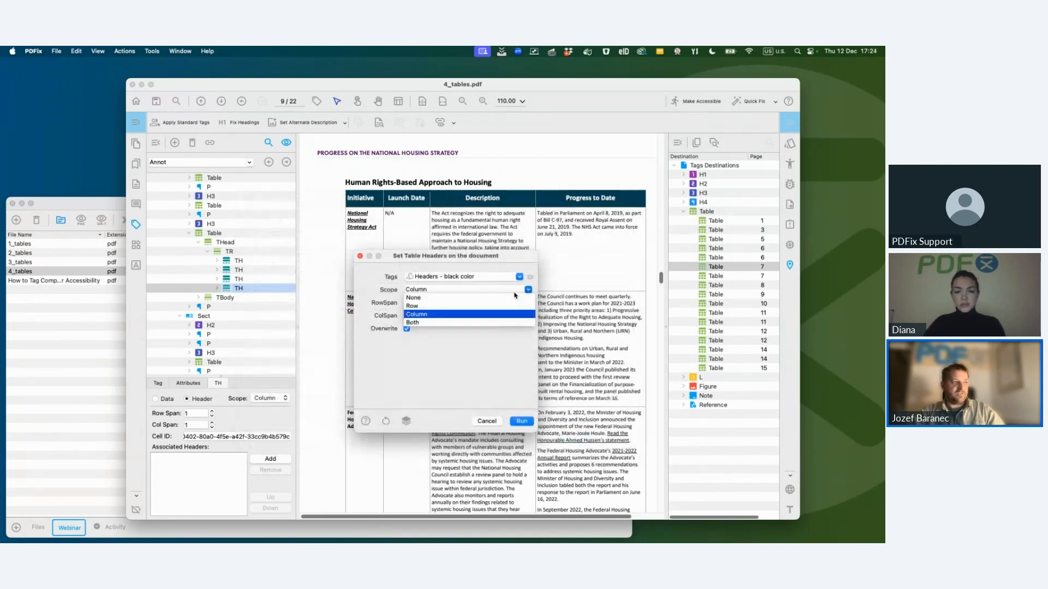
pyautogui.click(477, 304)
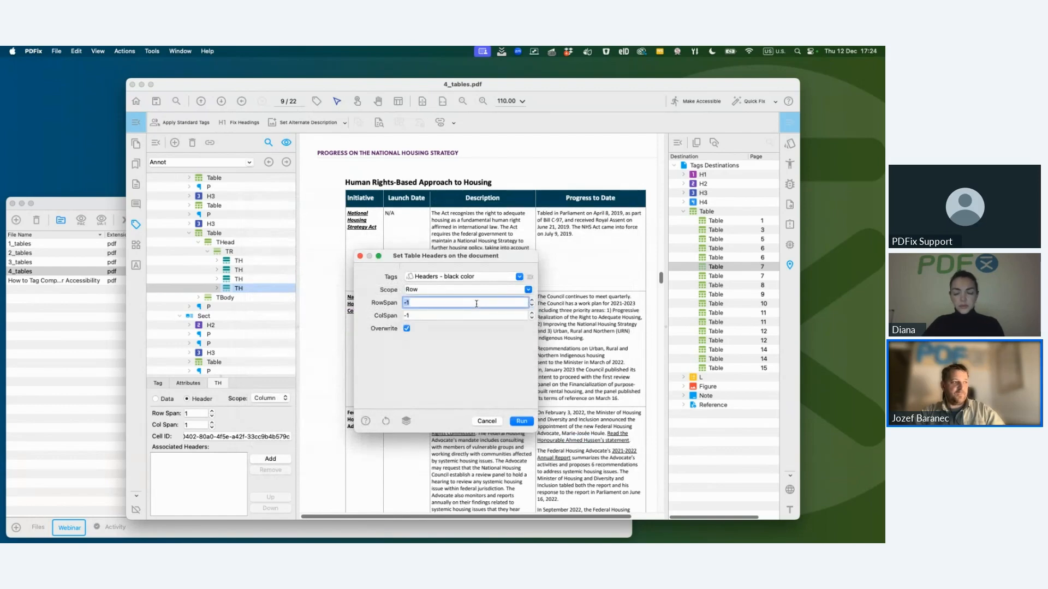
pyautogui.click(524, 425)
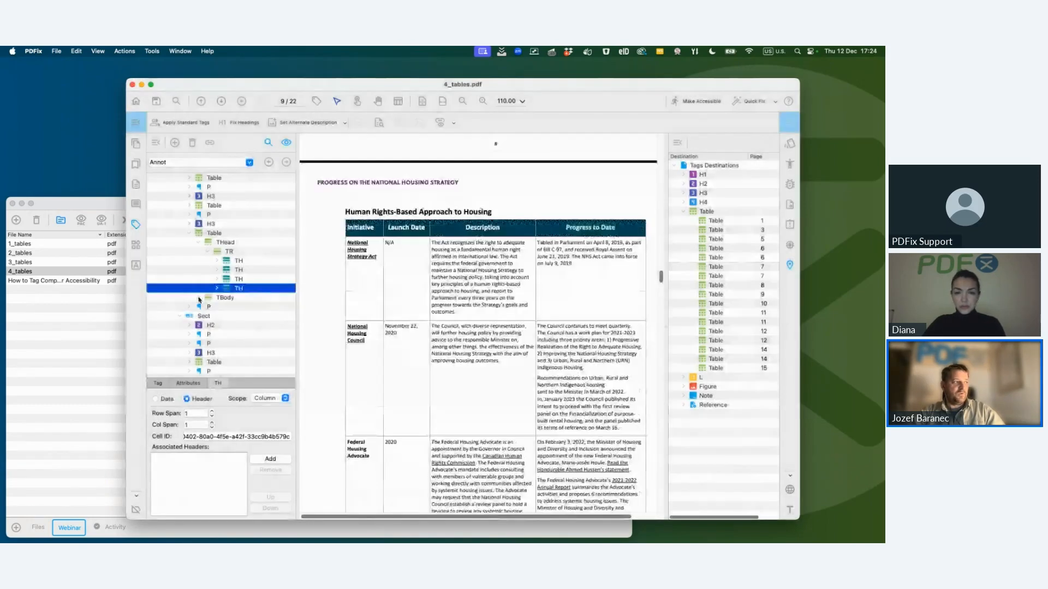
pyautogui.click(199, 298)
pyautogui.click(208, 307)
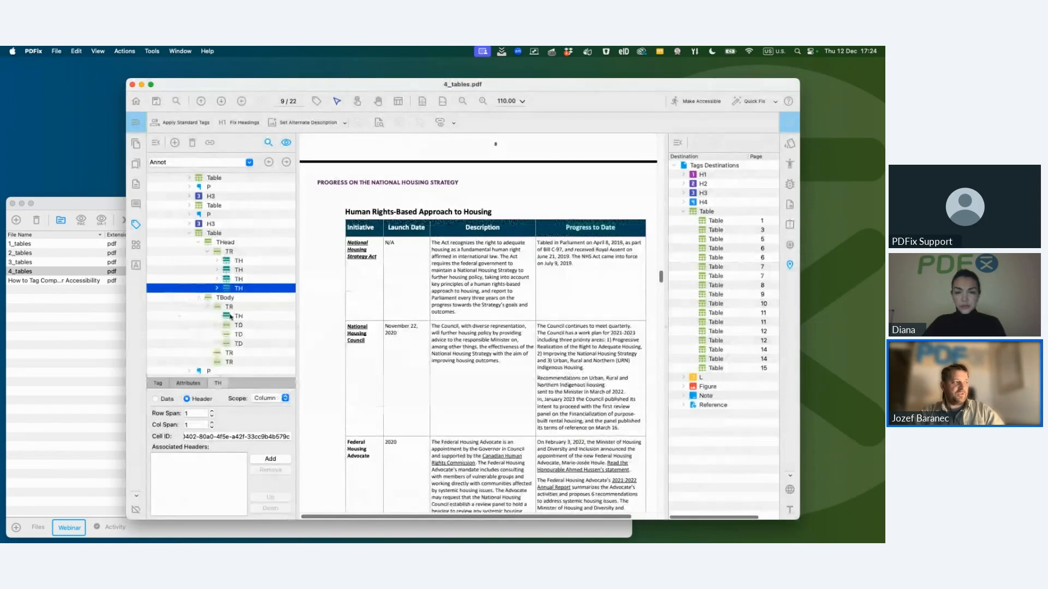
pyautogui.click(235, 316)
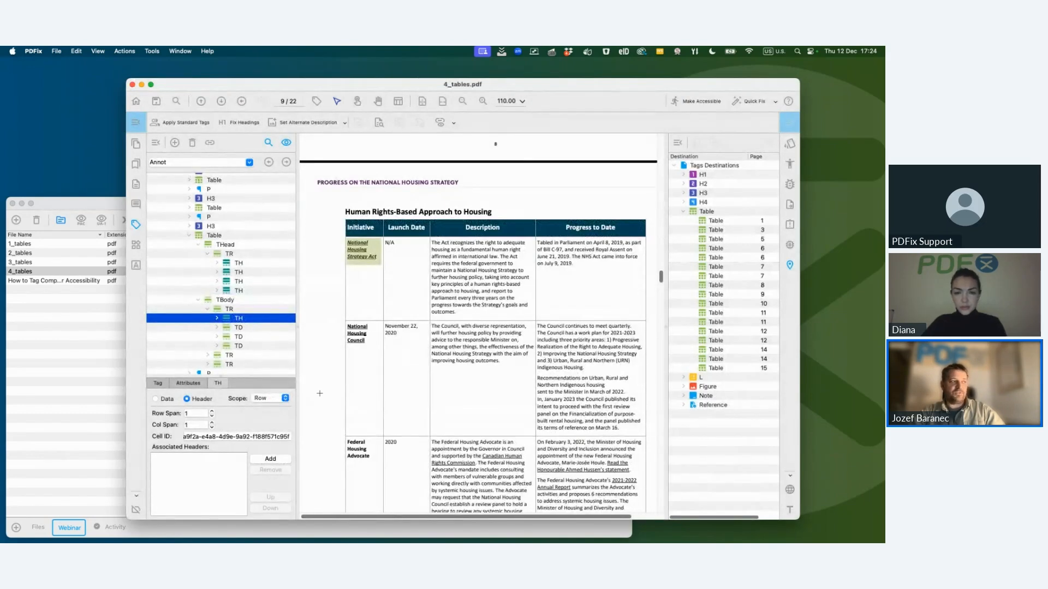
# Display the tag overlay and review the tagged tables on pages 9, 8 and 13
pyautogui.click(329, 229)
pyautogui.click(316, 102)
pyautogui.scroll(1, 328, 261)
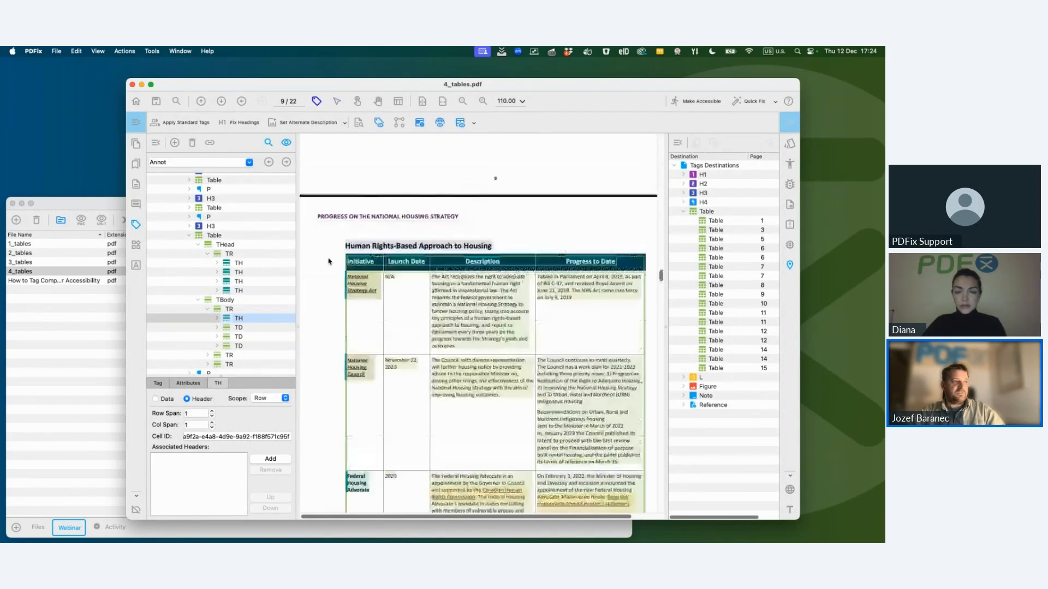
pyautogui.scroll(-2, 329, 261)
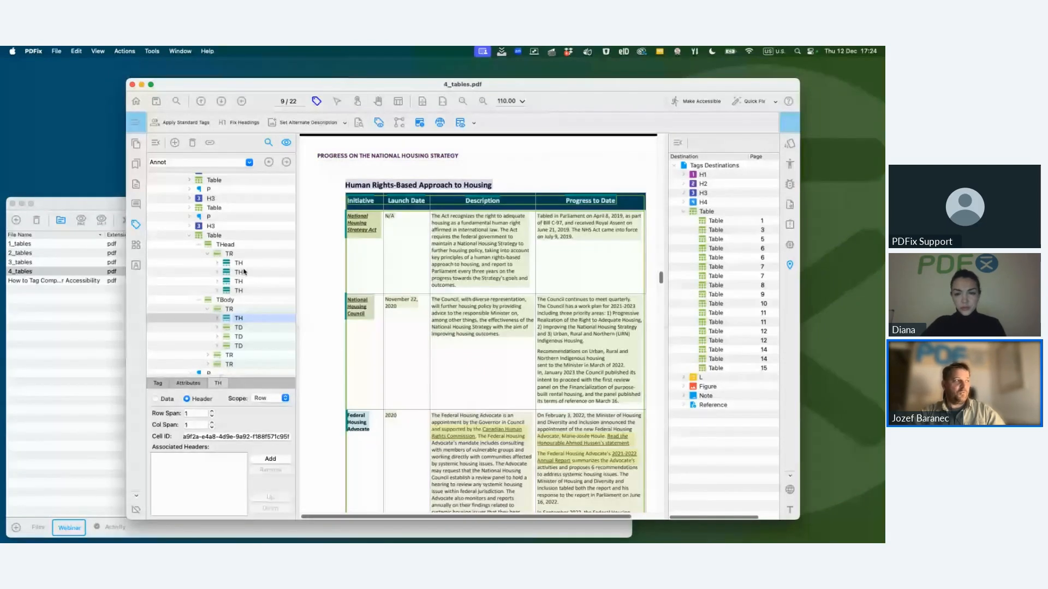
pyautogui.click(211, 208)
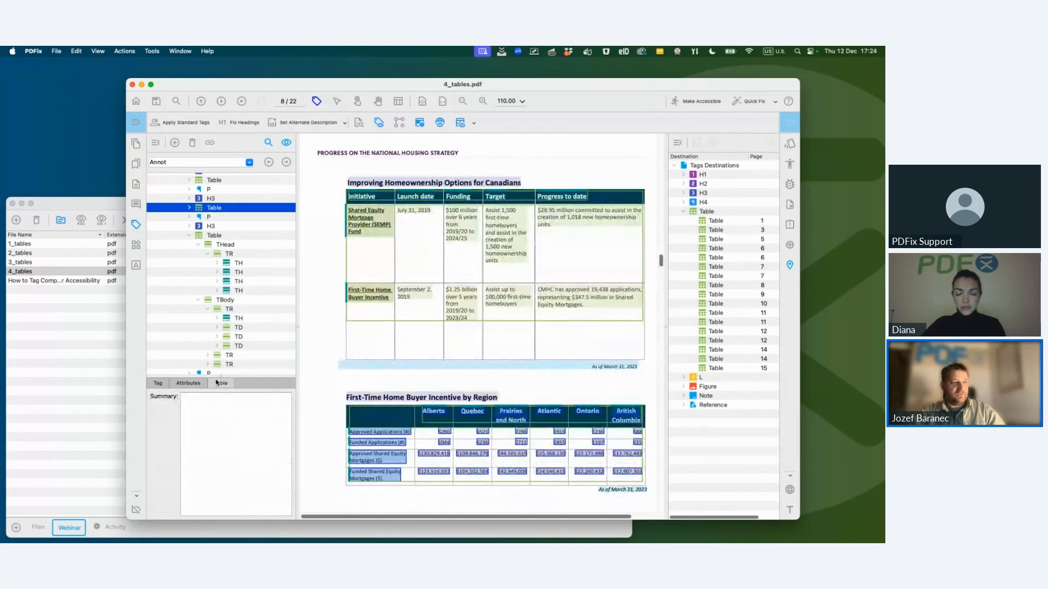
pyautogui.rightClick(710, 276)
pyautogui.click(584, 376)
pyautogui.click(701, 330)
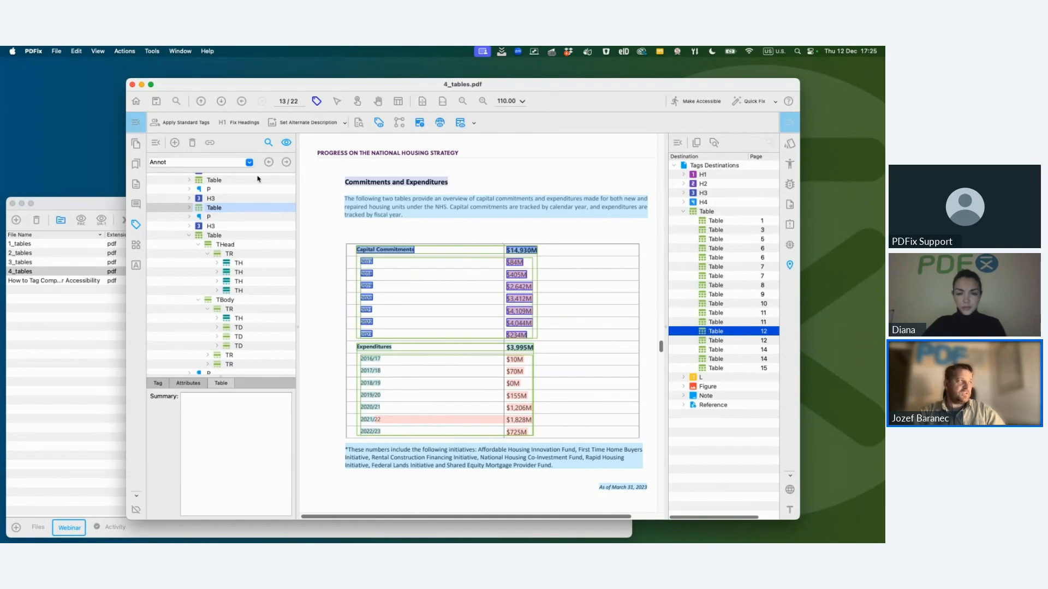
# Close 4_tables.pdf without saving and open the External Actions list from the Actions Manager
pyautogui.click(133, 86)
pyautogui.click(438, 245)
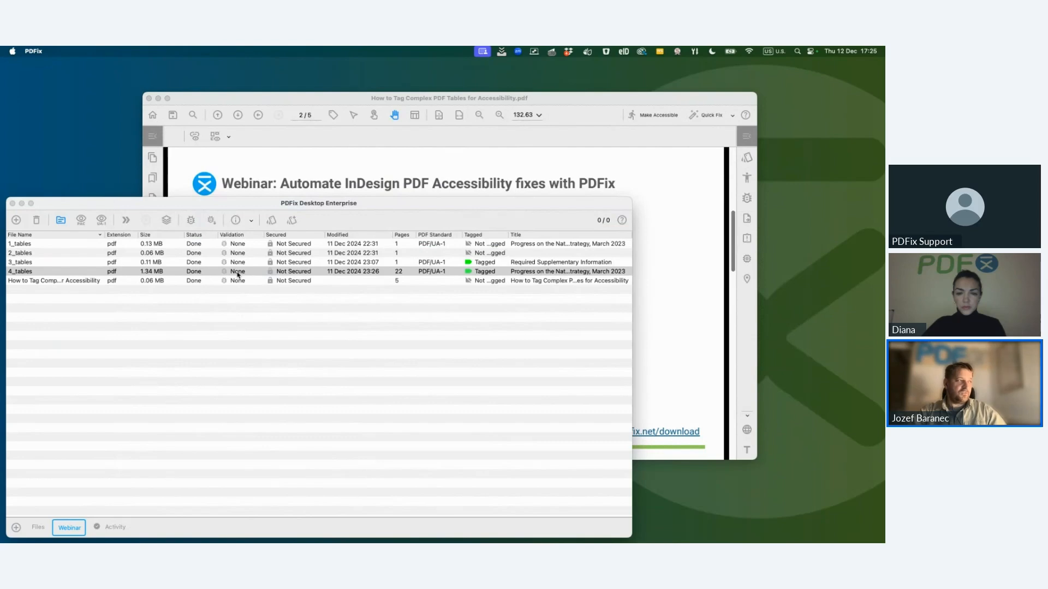
pyautogui.click(167, 222)
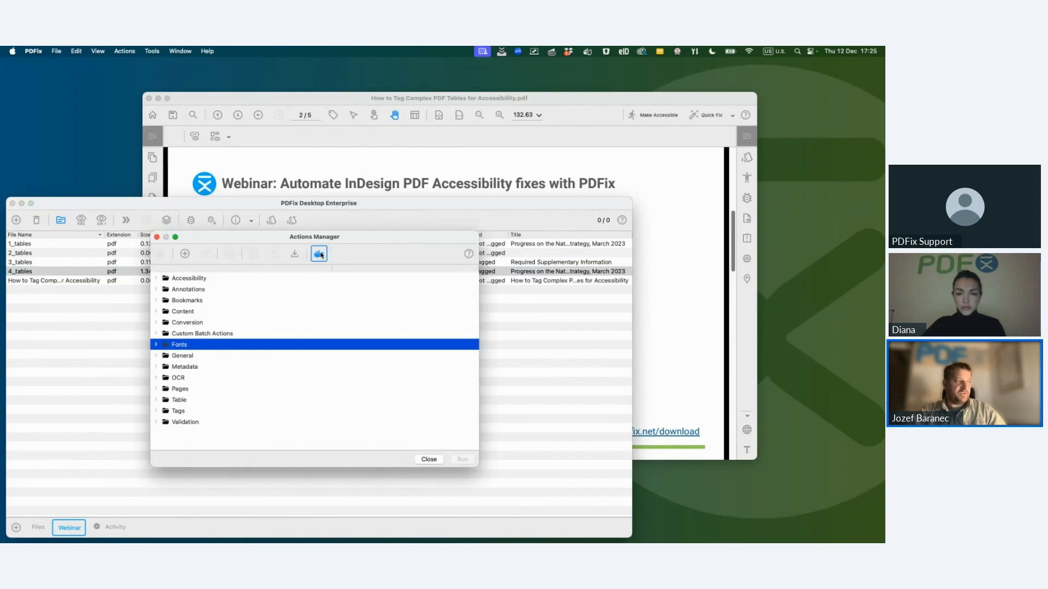
pyautogui.click(320, 254)
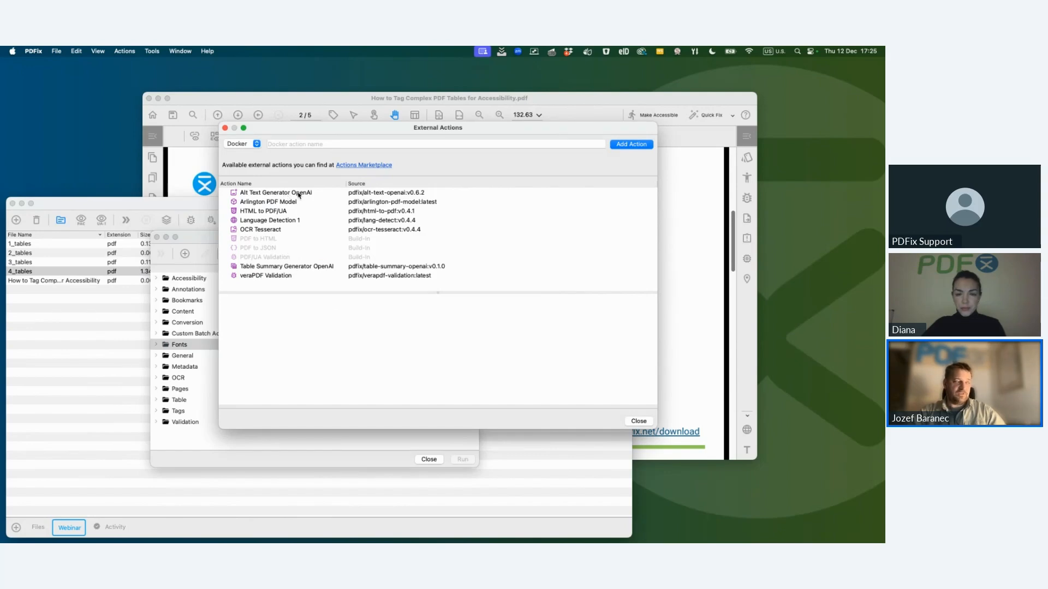
# Open the Actions Marketplace page in the browser and browse to its table of available external PDF actions
pyautogui.click(368, 165)
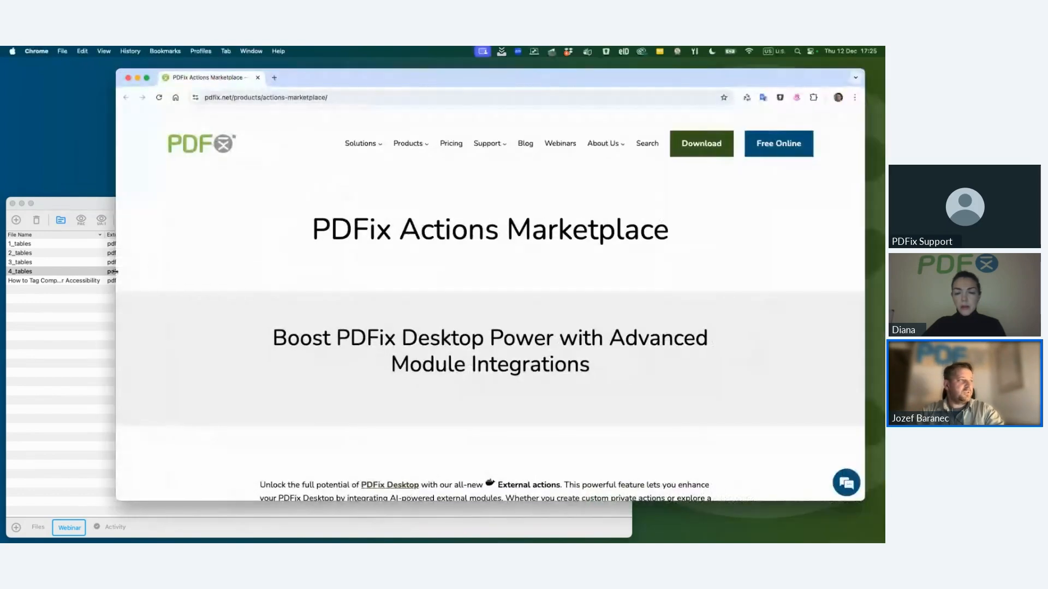
pyautogui.moveTo(116, 272); pyautogui.dragTo(336, 275)
pyautogui.scroll(-2, 567, 307)
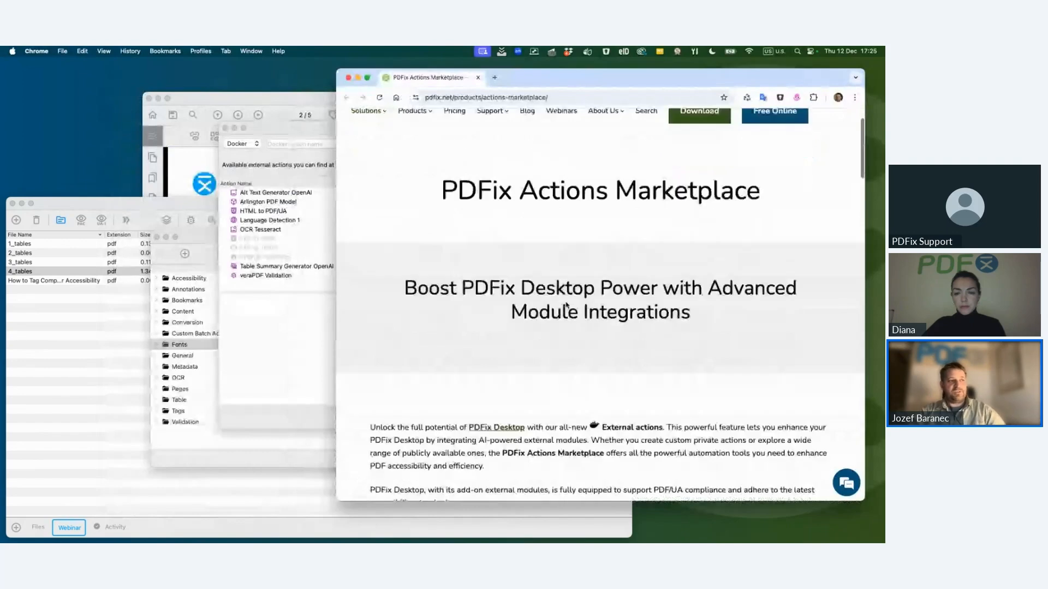
pyautogui.scroll(-5, 567, 307)
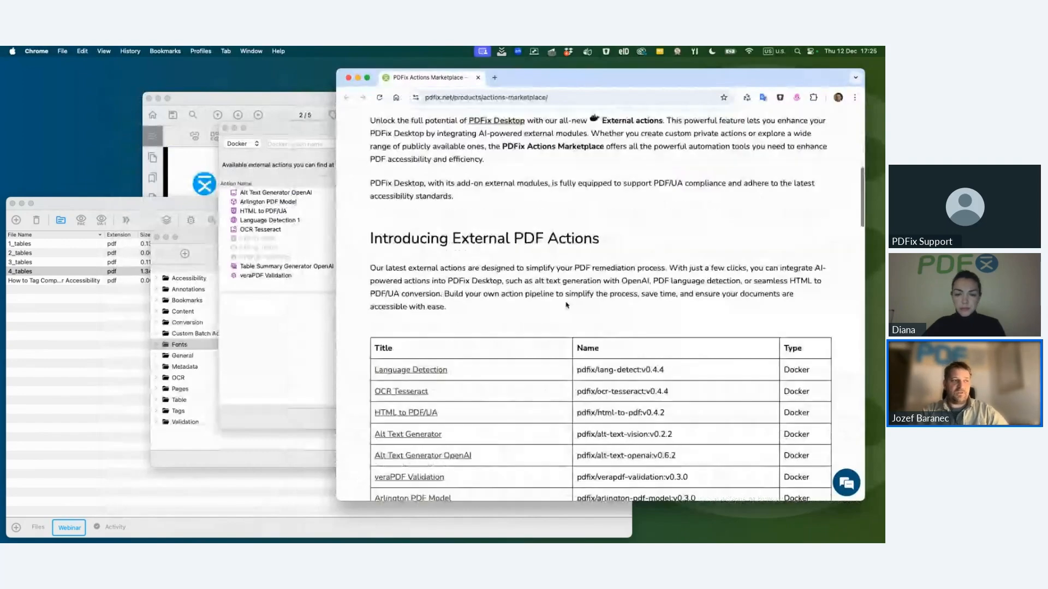
pyautogui.scroll(-5, 566, 306)
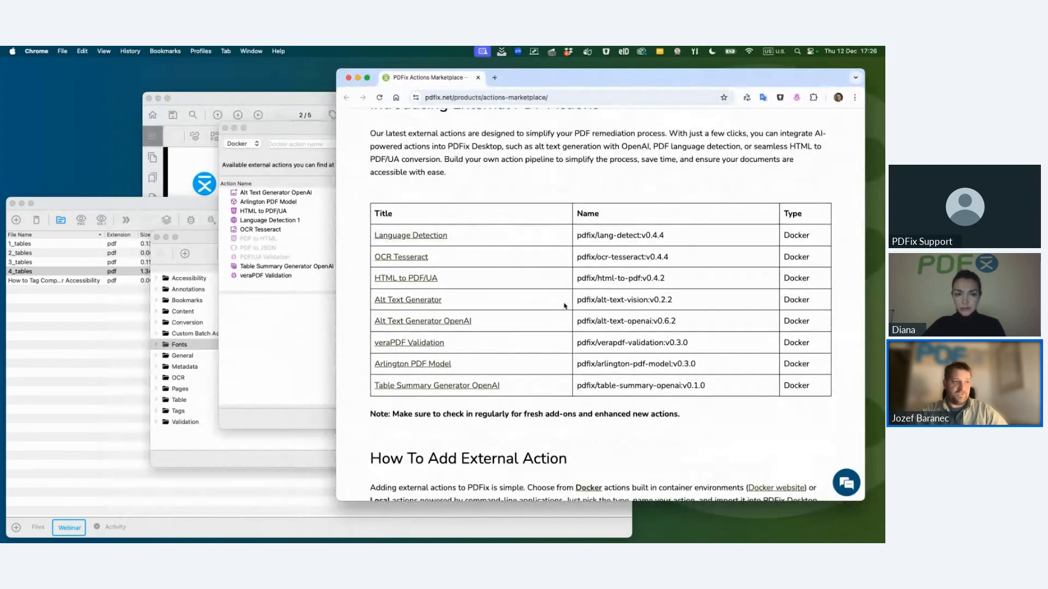
# Copy pdfix/table-summary-openai:v0.1.0 from the marketplace table into the Docker action name in PDFix's External Actions, and close that dialog without adding it
pyautogui.moveTo(709, 386); pyautogui.dragTo(571, 388)
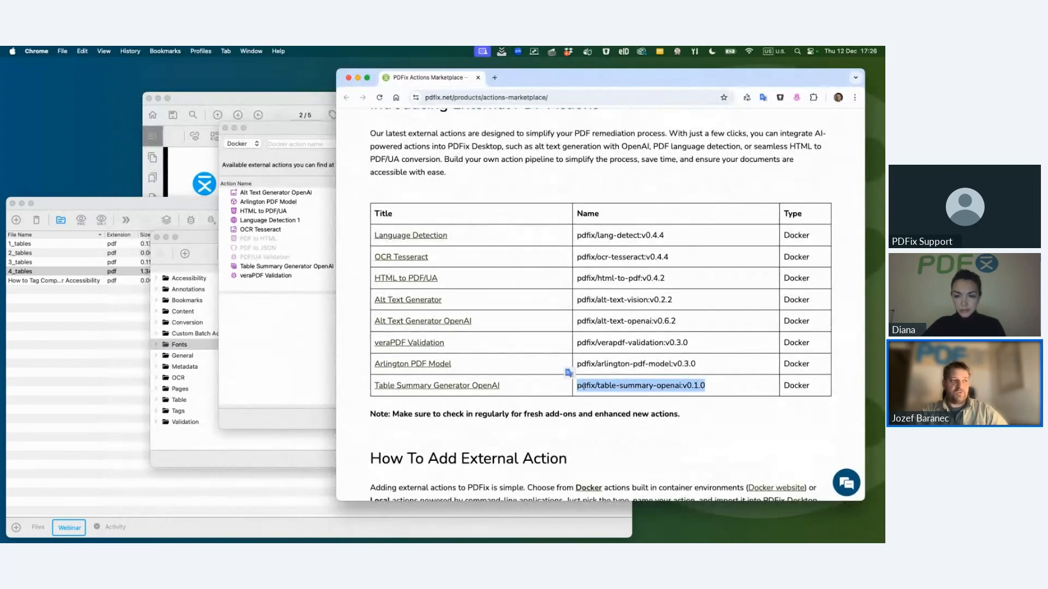
pyautogui.rightClick(640, 386)
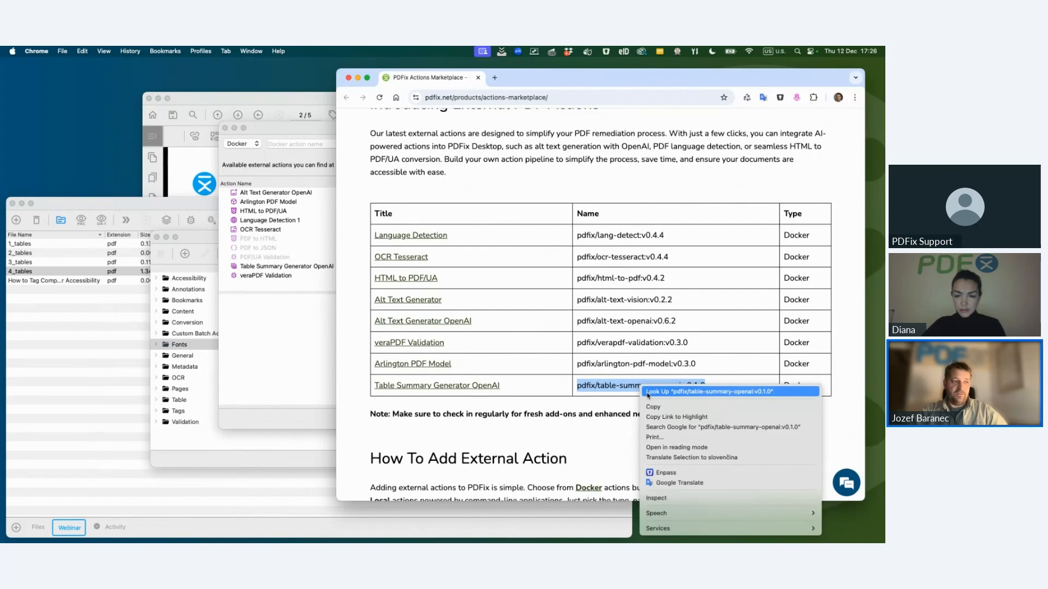
pyautogui.click(649, 407)
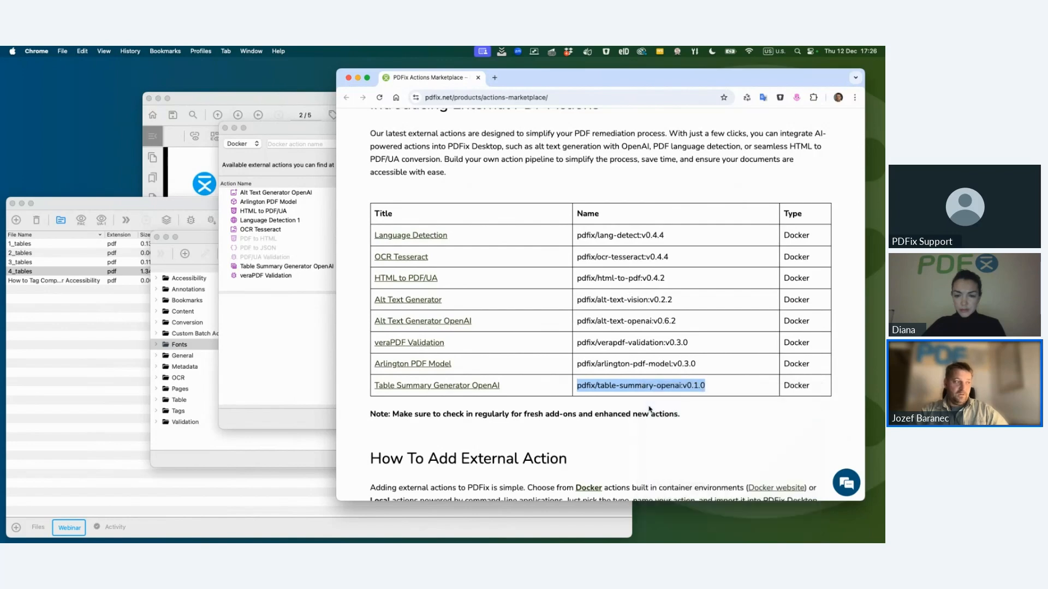
pyautogui.click(323, 130)
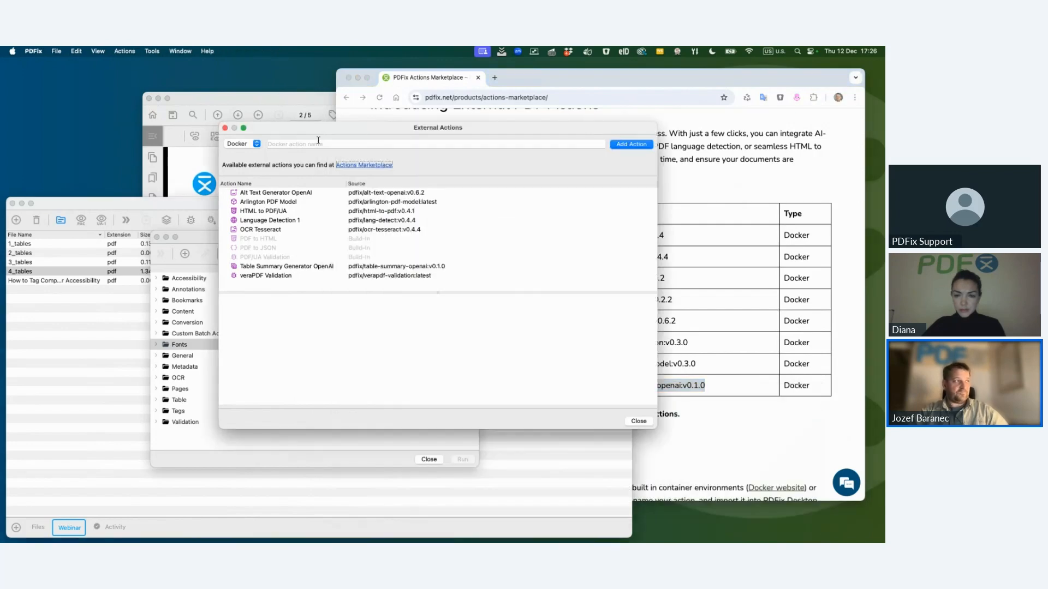
pyautogui.click(314, 144)
pyautogui.rightClick(314, 143)
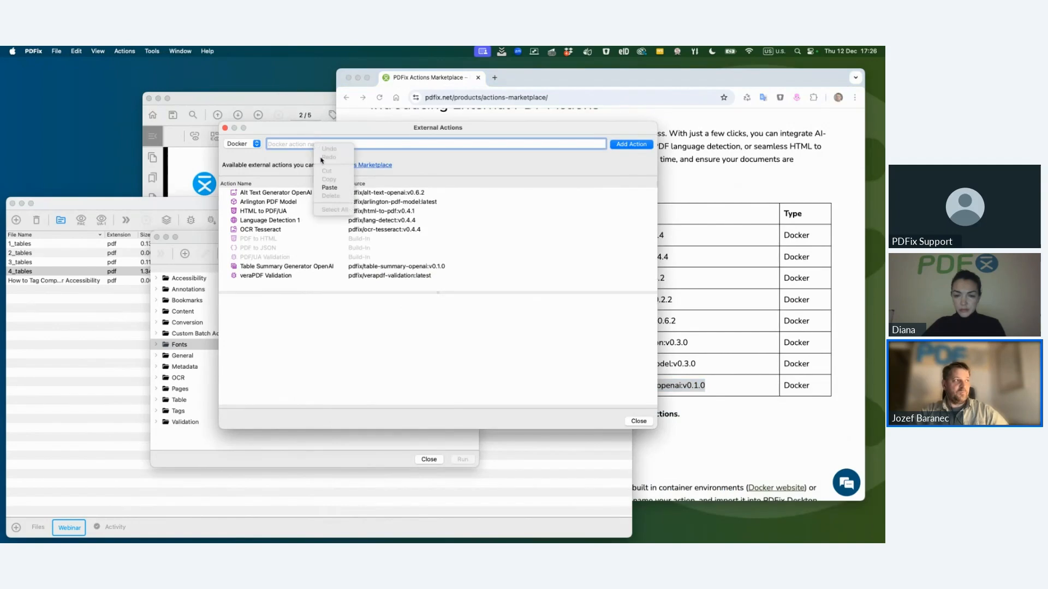
pyautogui.click(323, 190)
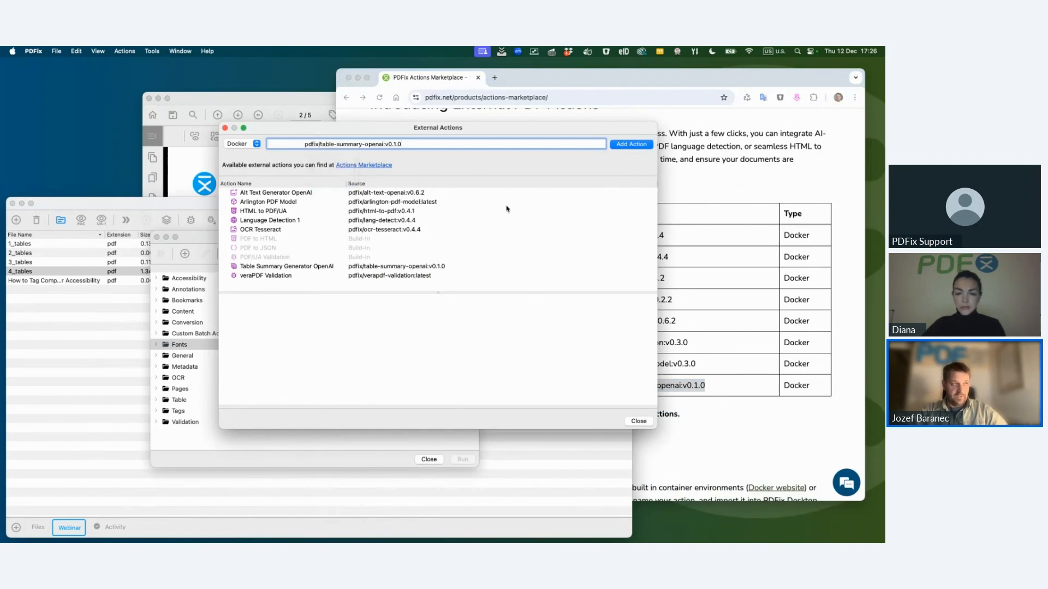
pyautogui.click(442, 266)
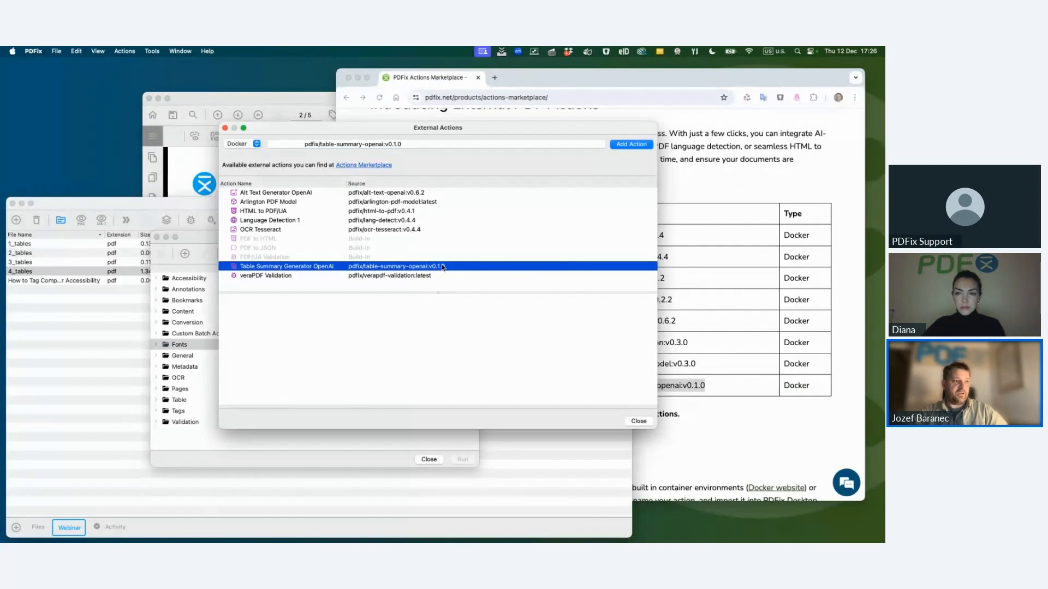
pyautogui.click(643, 421)
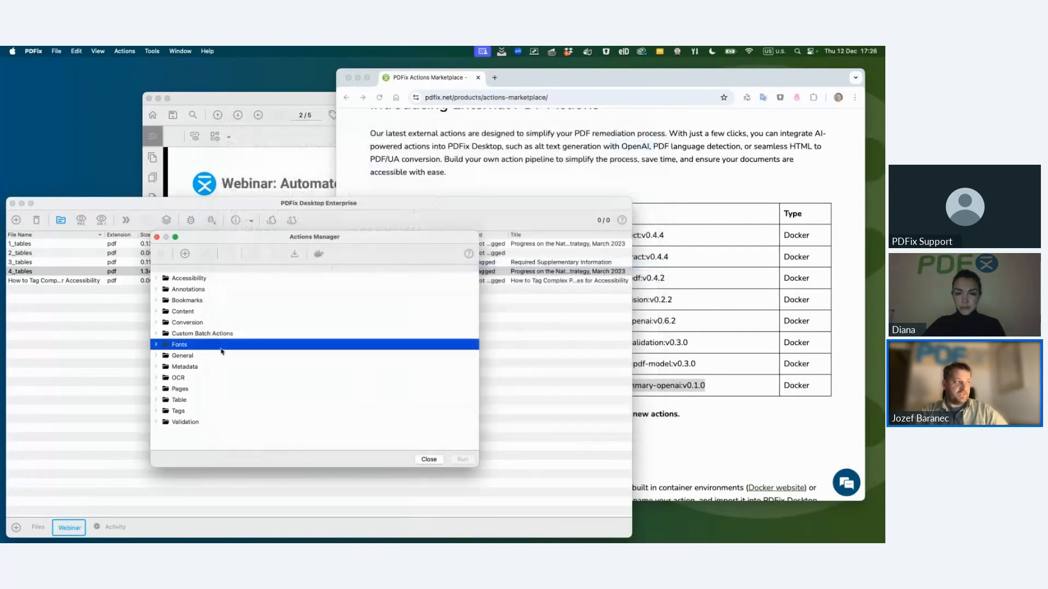
# Inspect the settings of Table Summary Generator OpenAI among the Table actions, and close the Actions Manager
pyautogui.click(157, 400)
pyautogui.scroll(-2, 161, 415)
pyautogui.click(164, 422)
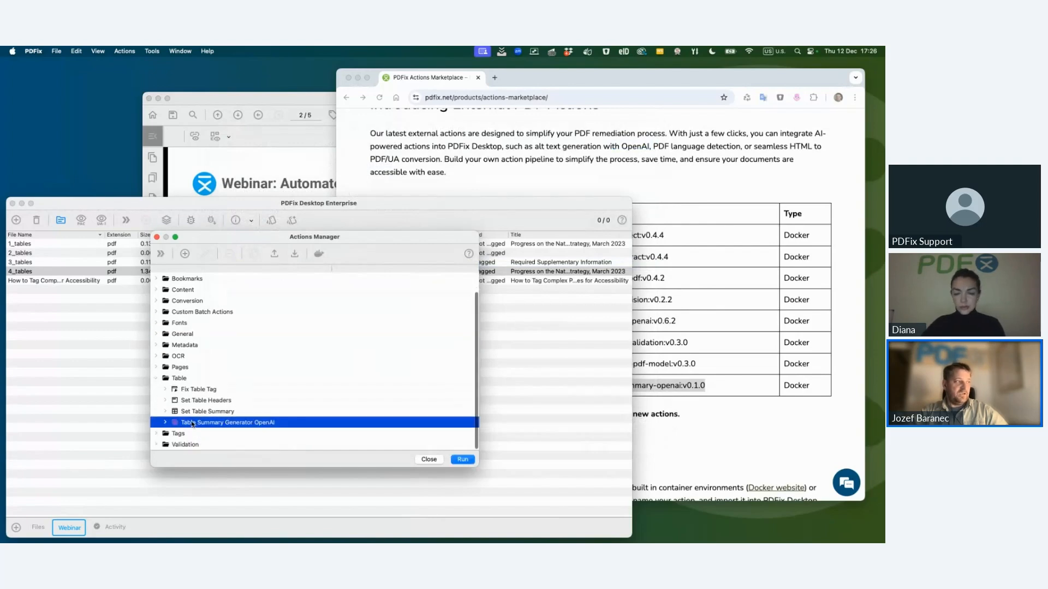
pyautogui.click(164, 423)
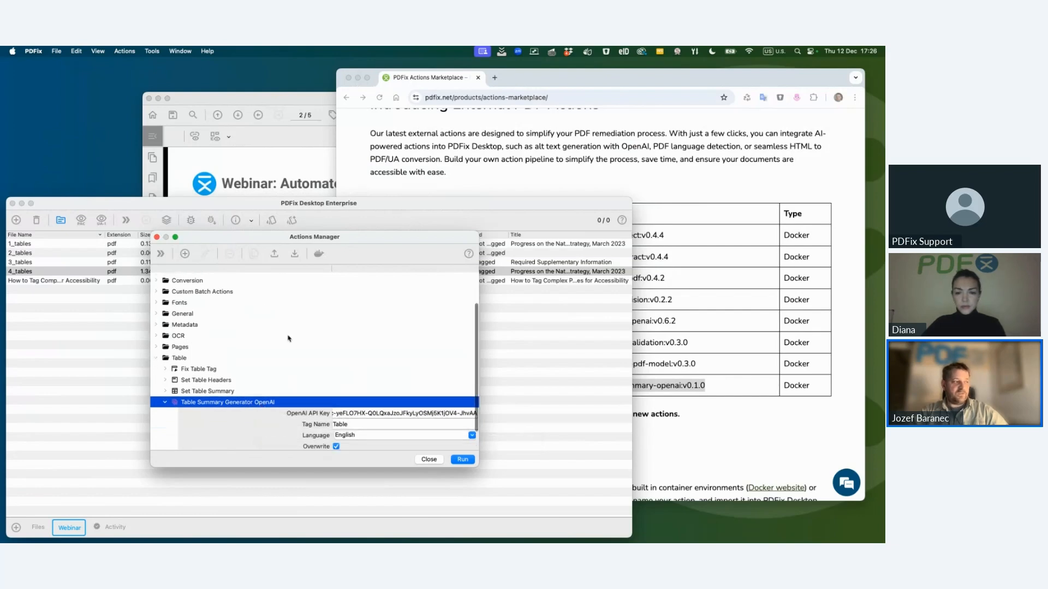
pyautogui.click(157, 237)
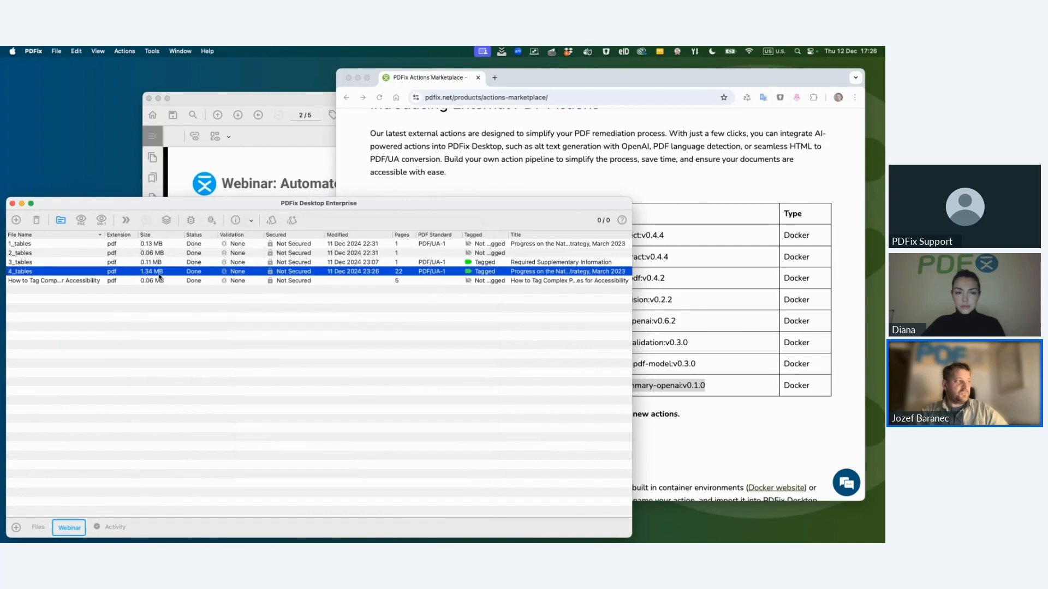
# Start the Table Summary Generator OpenAI action on 4_tables.pdf and check its input file path
pyautogui.rightClick(178, 273)
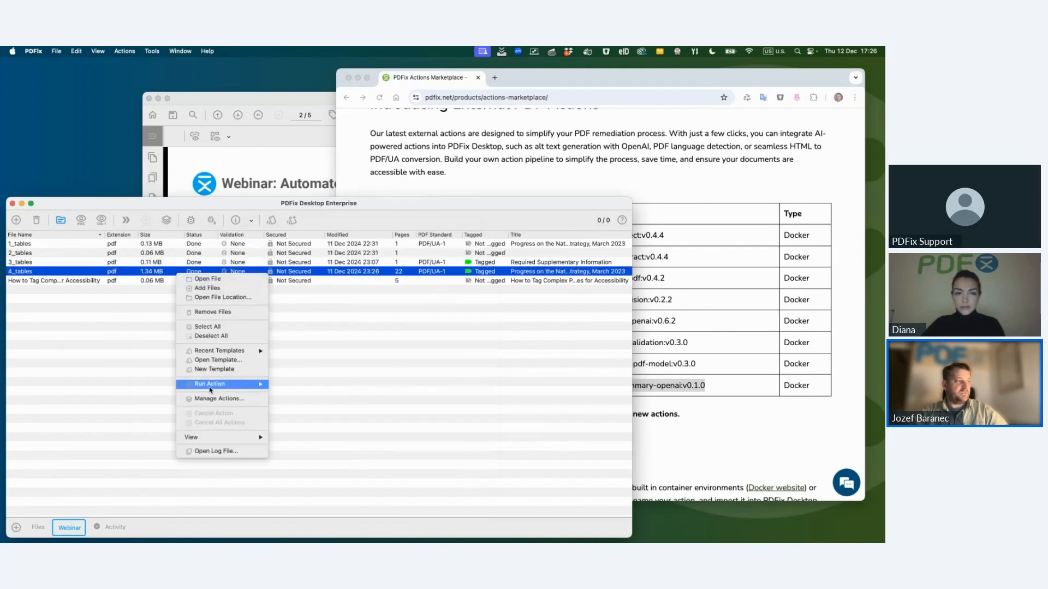
pyautogui.moveTo(210, 389)
pyautogui.moveTo(315, 423)
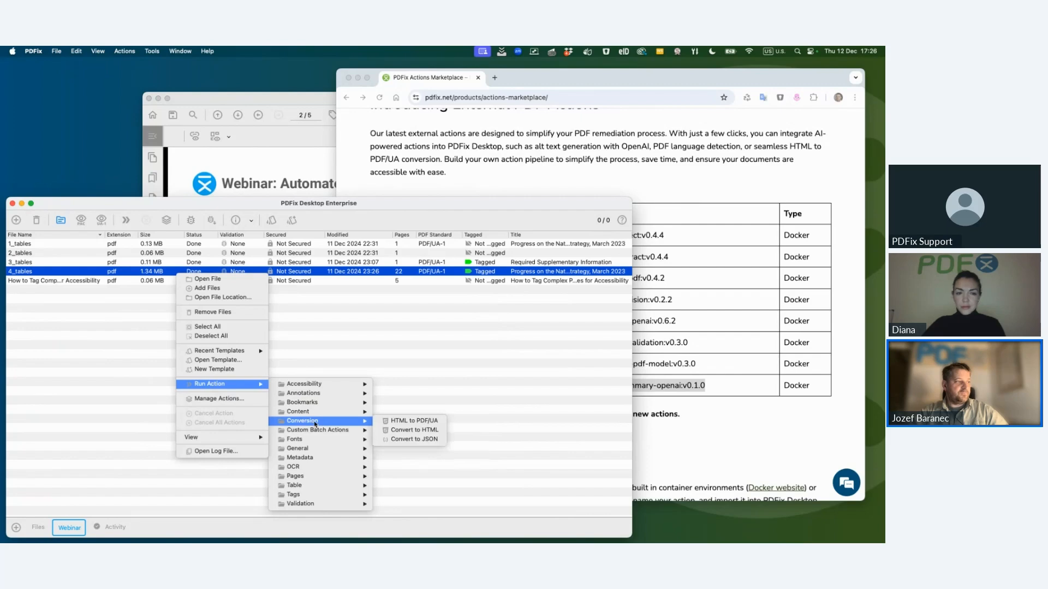
pyautogui.moveTo(319, 486)
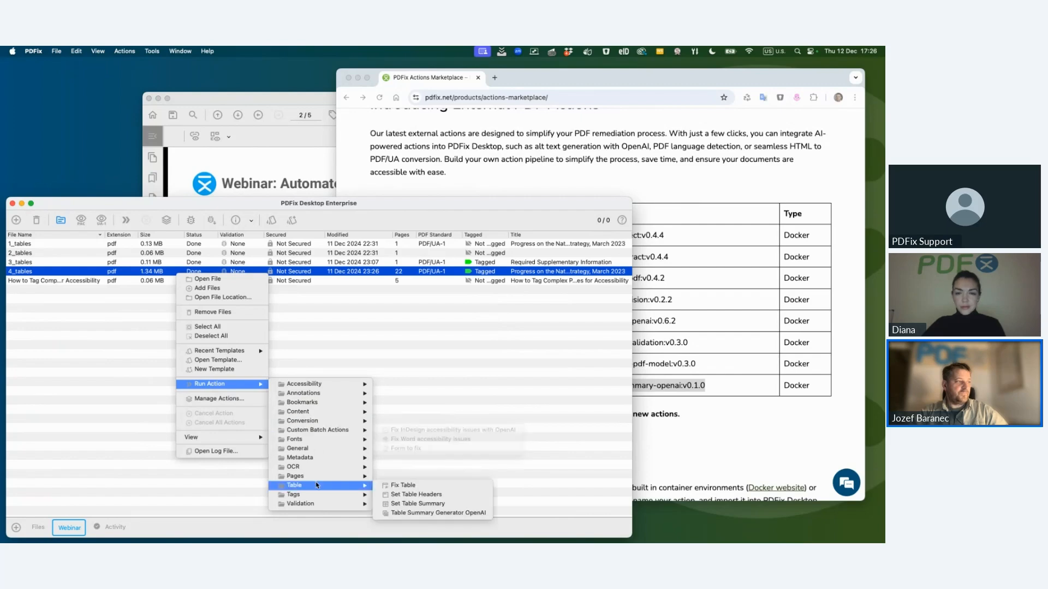
pyautogui.click(397, 513)
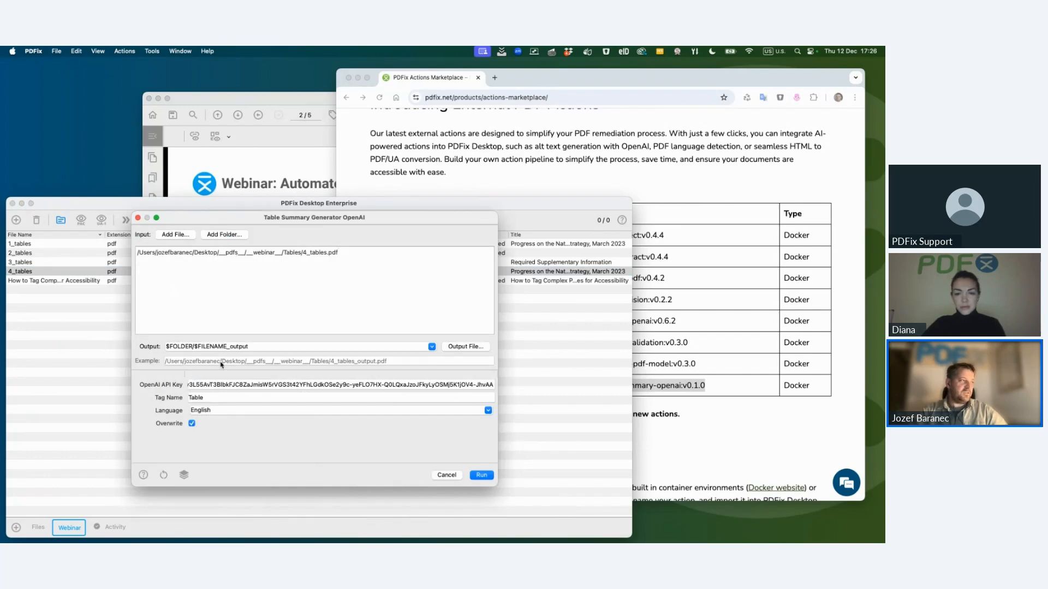
pyautogui.moveTo(353, 252); pyautogui.dragTo(139, 252)
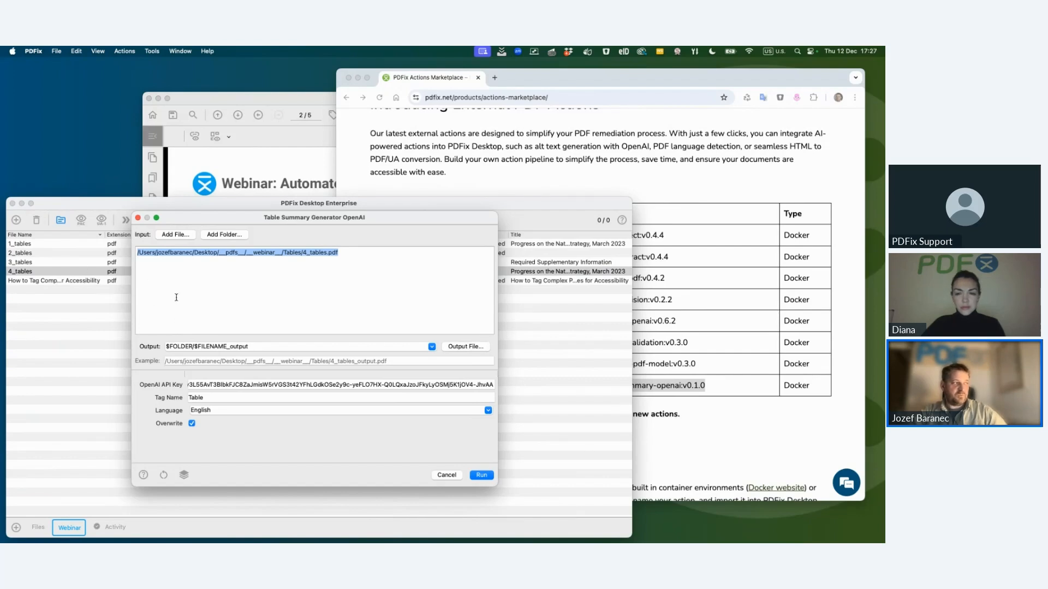
pyautogui.click(360, 261)
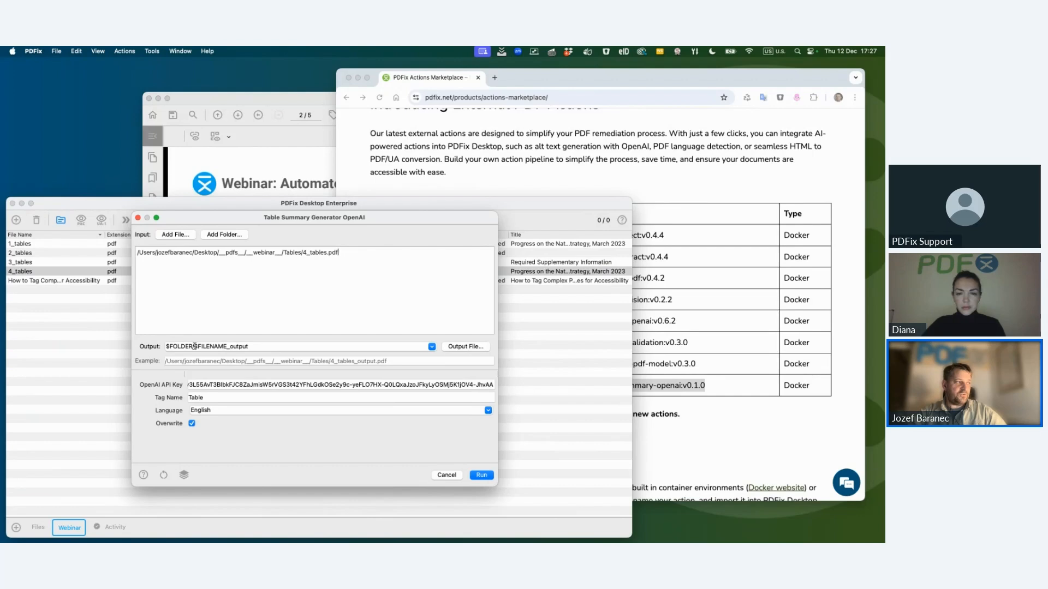
# Examine the $FOLDER and $FILENAME parts of the output path, try an out/ subfolder between them, and remove it again
pyautogui.doubleClick(168, 346)
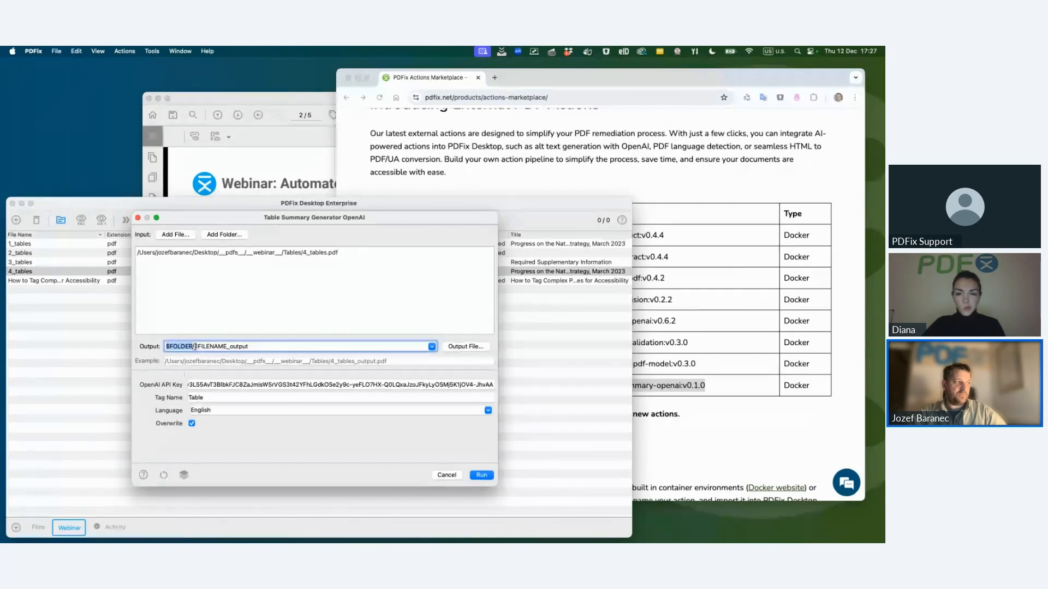
pyautogui.moveTo(194, 346); pyautogui.dragTo(226, 346)
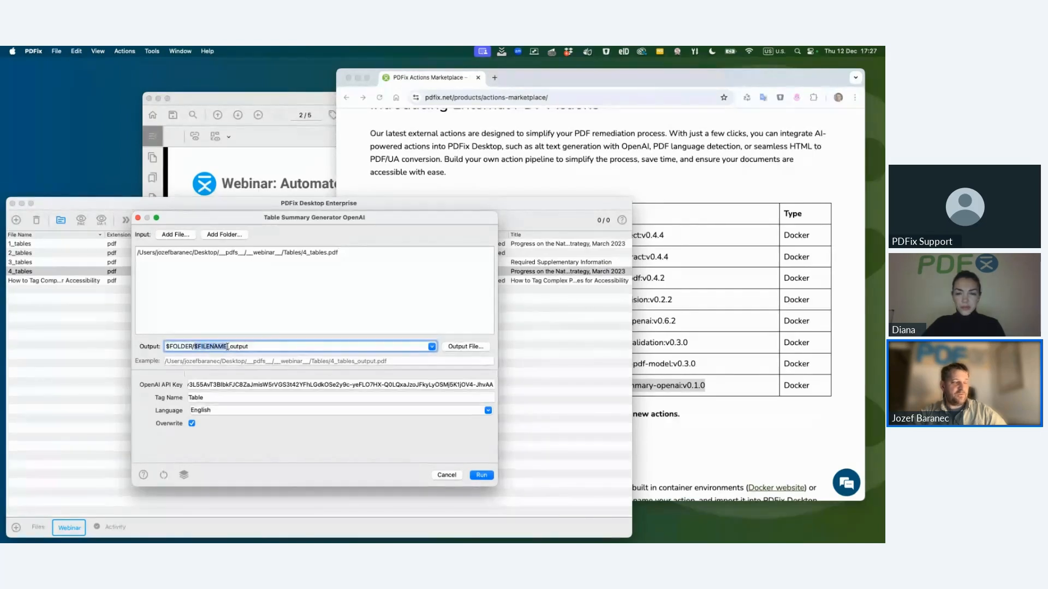
pyautogui.click(193, 346)
pyautogui.write('/')
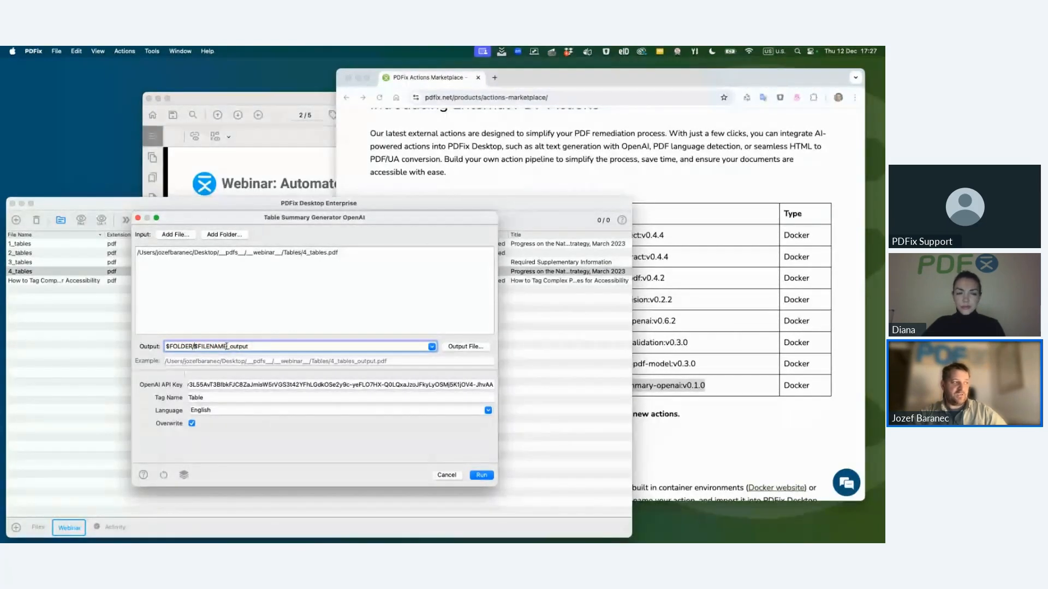
pyautogui.moveTo(229, 346); pyautogui.dragTo(252, 348)
pyautogui.click(192, 346)
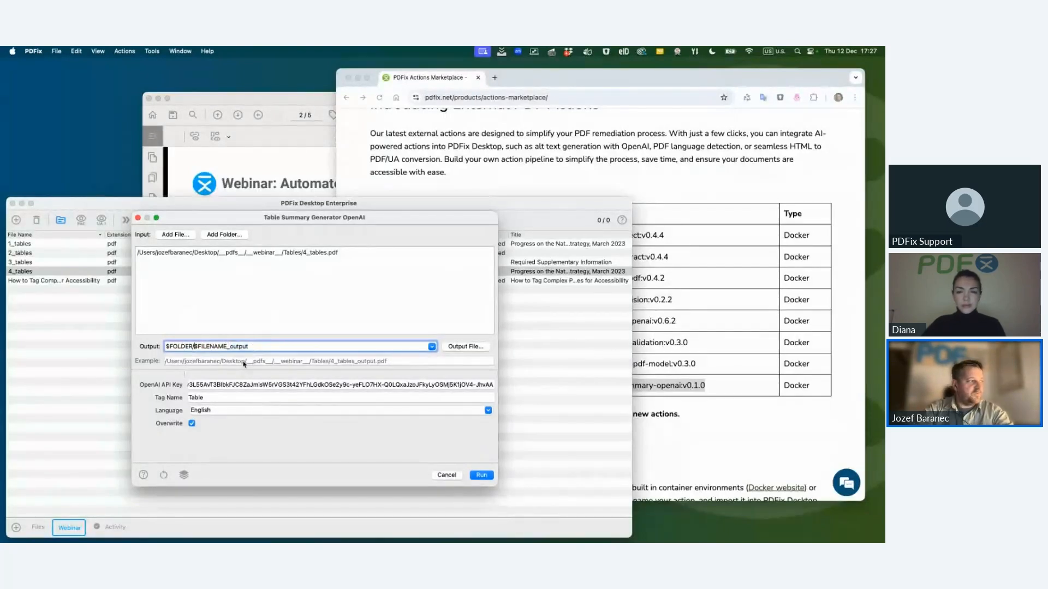
pyautogui.write('out/')
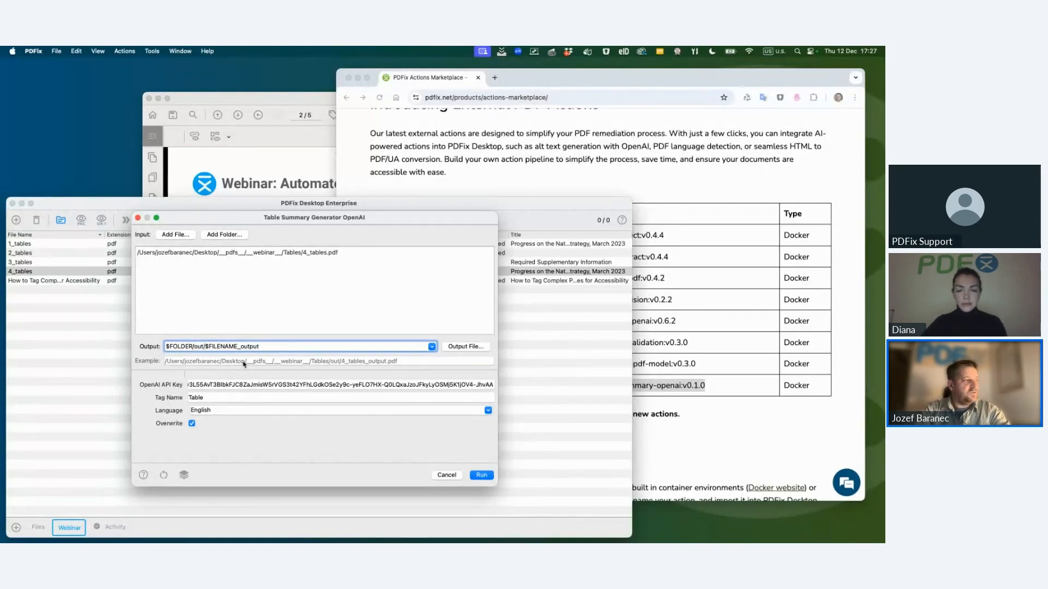
pyautogui.press('BackSpace')
pyautogui.press('BackSpace')
pyautogui.press('BackSpace')
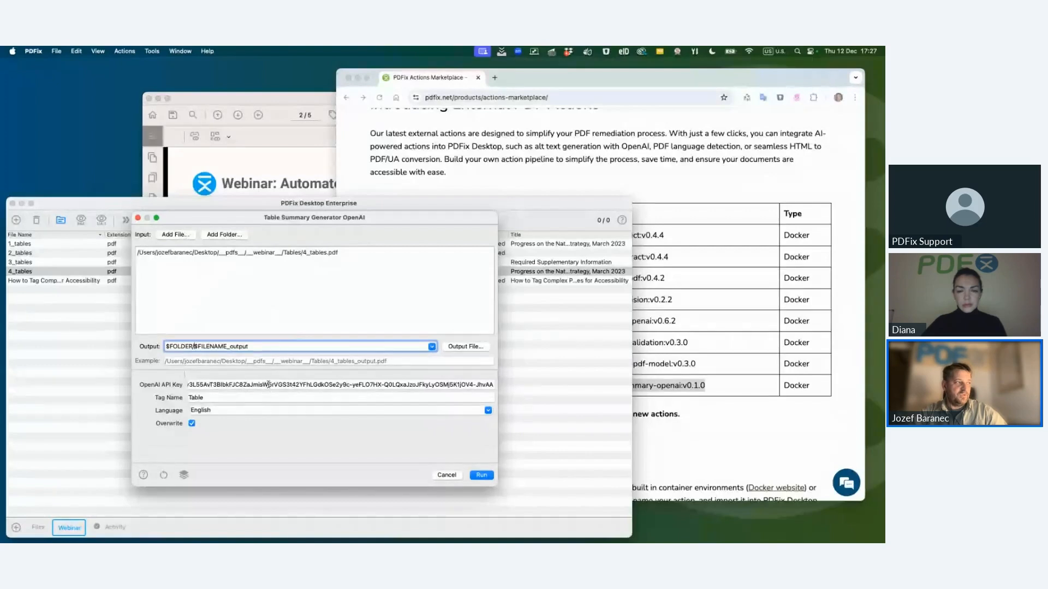
# Review the action's OpenAI API key, Tag Name and available Language options, keeping Table and English
pyautogui.moveTo(188, 384); pyautogui.dragTo(277, 384)
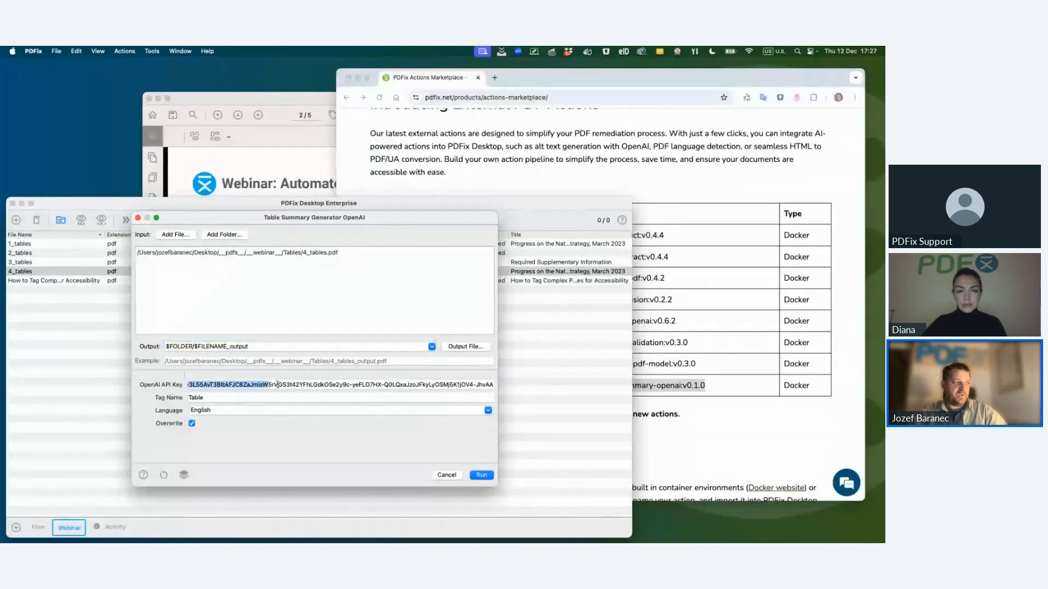
pyautogui.click(277, 384)
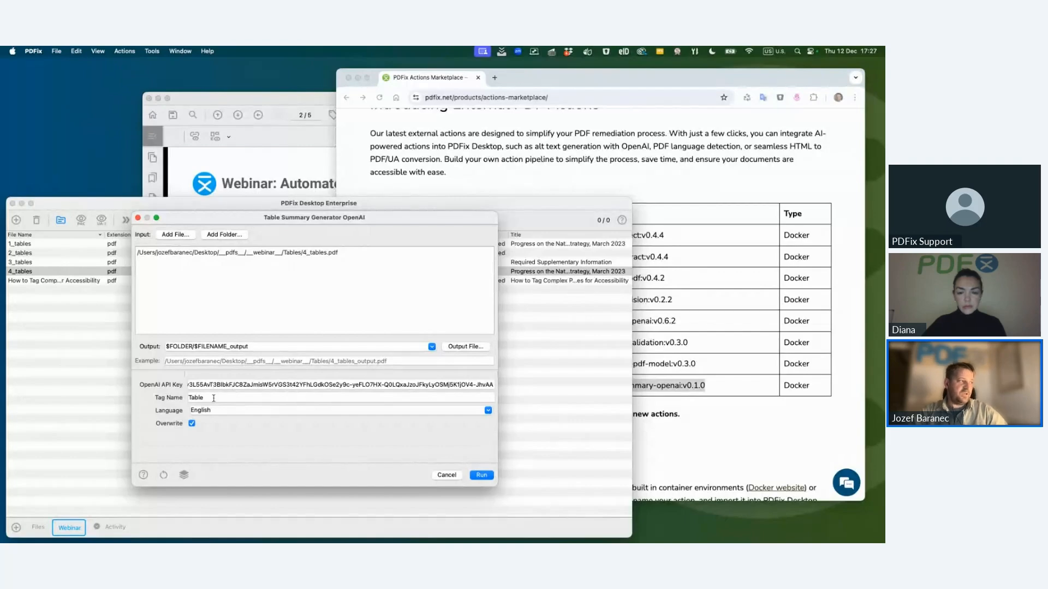
pyautogui.moveTo(213, 399); pyautogui.dragTo(188, 397)
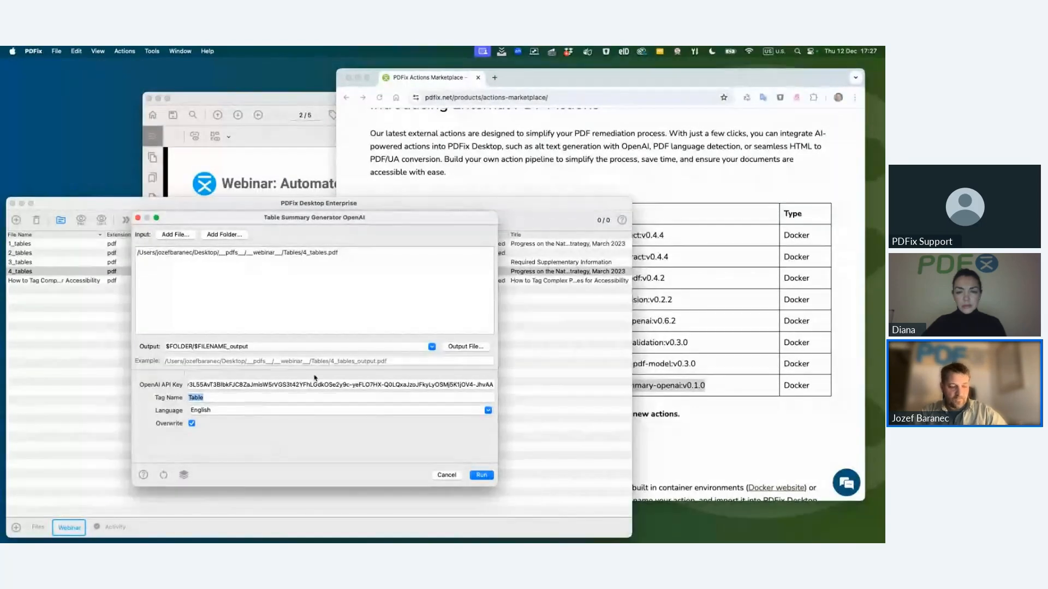
pyautogui.click(228, 398)
pyautogui.moveTo(206, 397); pyautogui.dragTo(189, 398)
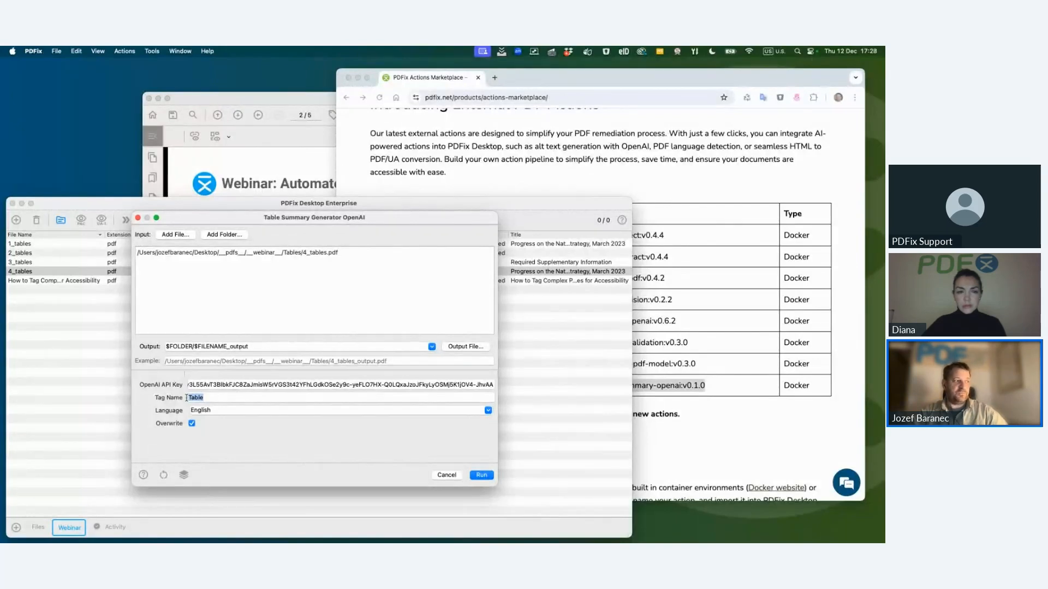
pyautogui.click(217, 398)
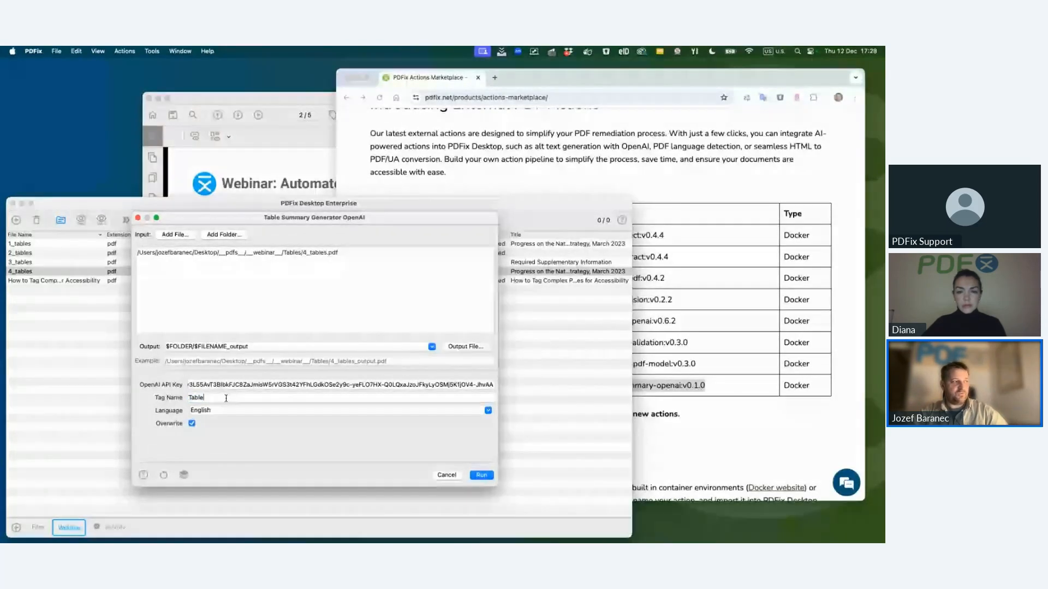
pyautogui.click(222, 410)
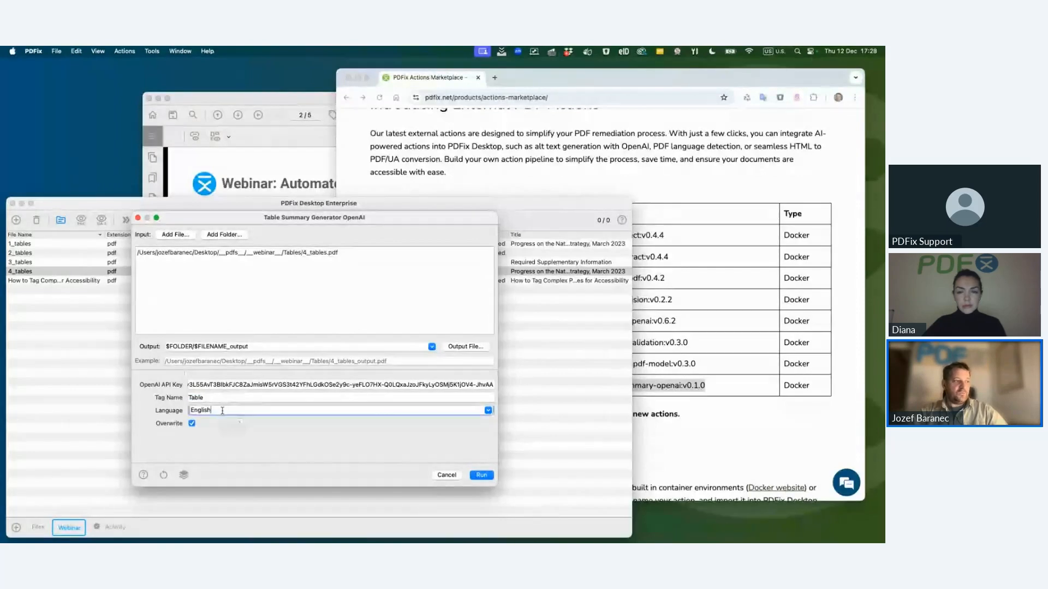
pyautogui.click(488, 410)
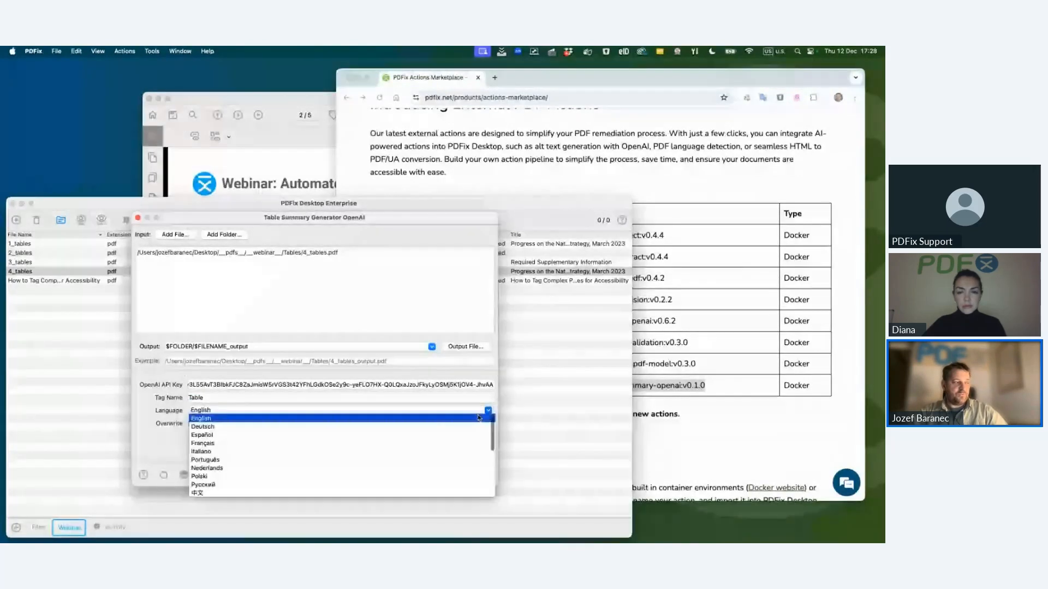
pyautogui.press('Escape')
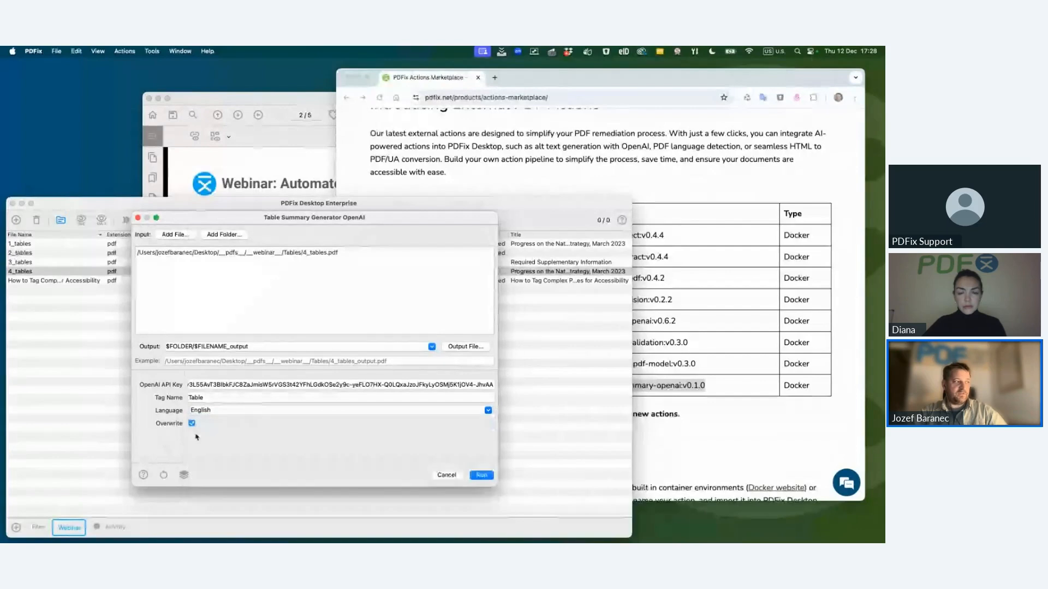
# Run the table summary generation on 4_tables.pdf with Overwrite enabled and return to the PDFix activity list
pyautogui.click(191, 423)
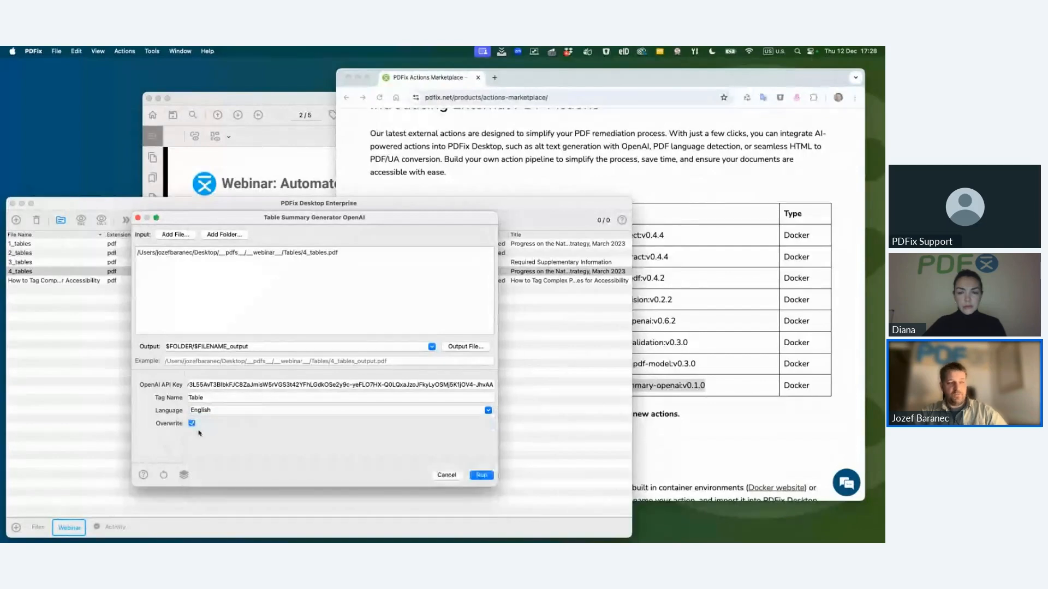
pyautogui.click(481, 475)
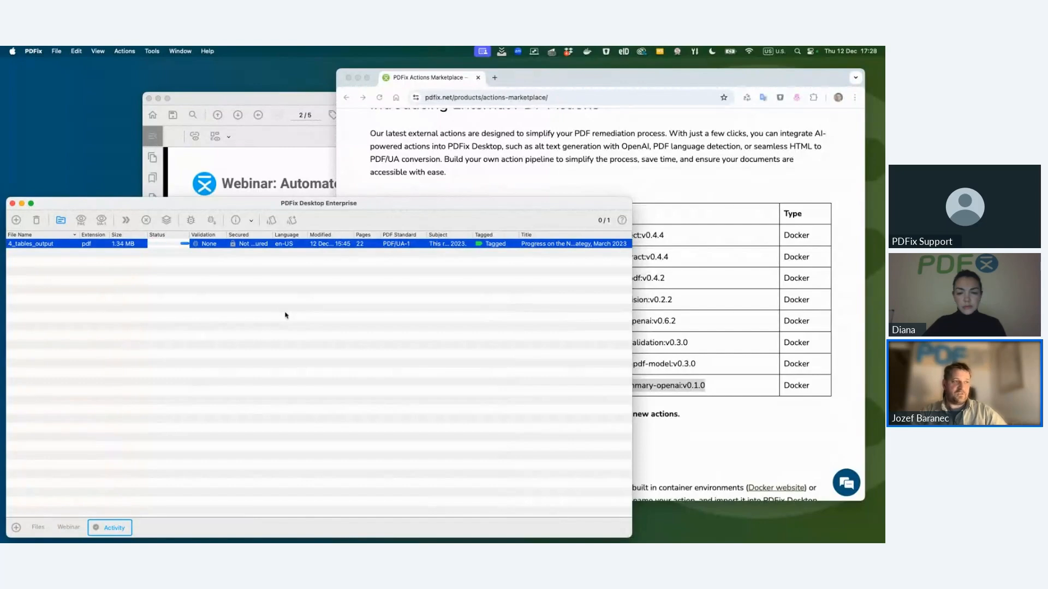
pyautogui.click(722, 439)
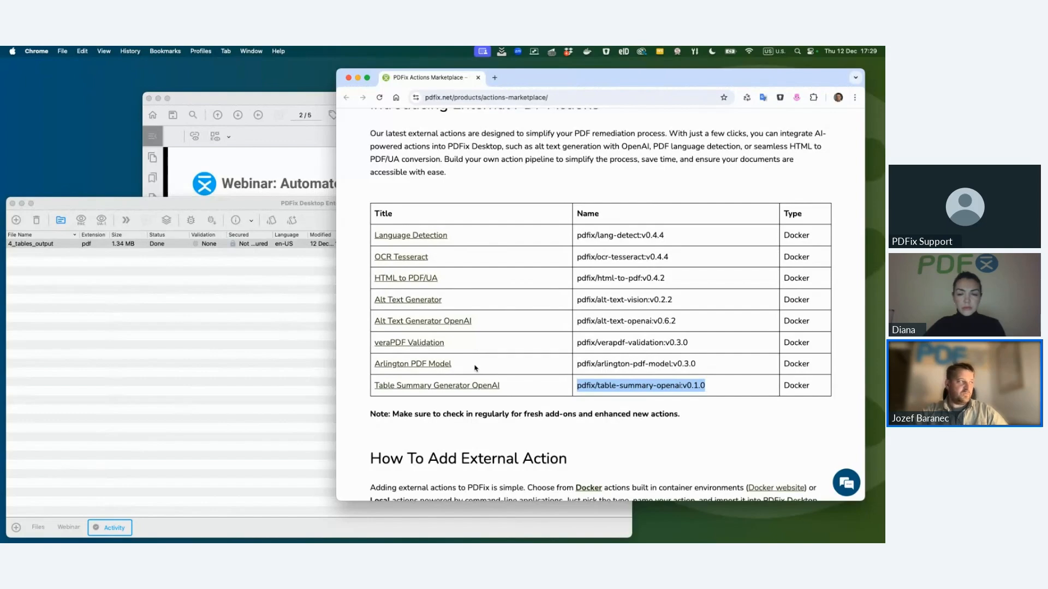
pyautogui.click(145, 262)
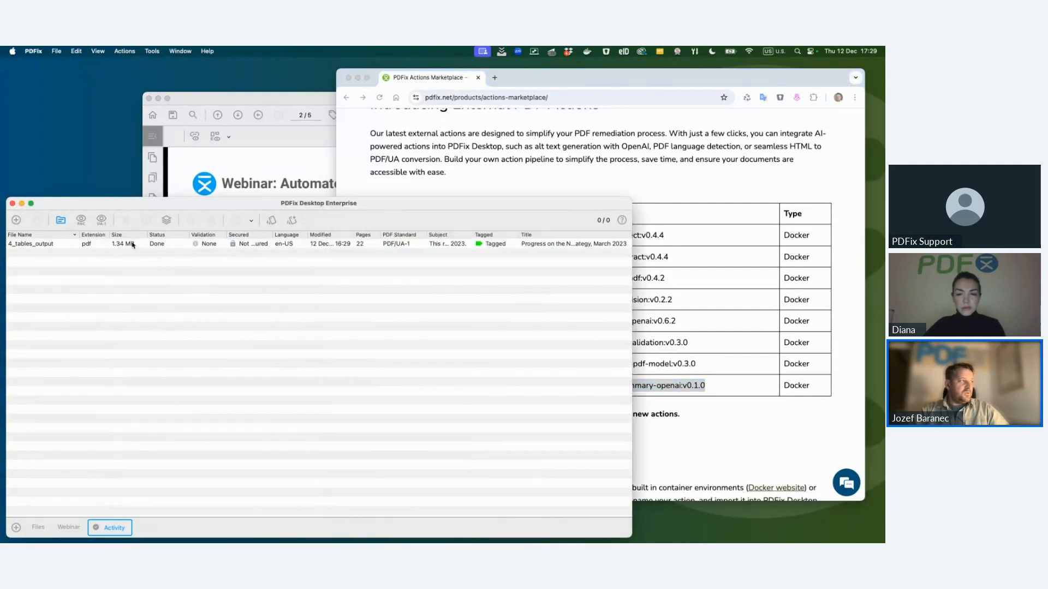
# Open 4_tables_output, expand its Table tag destinations and read the generated summary of the One Time Direct Support Payments table
pyautogui.click(163, 246)
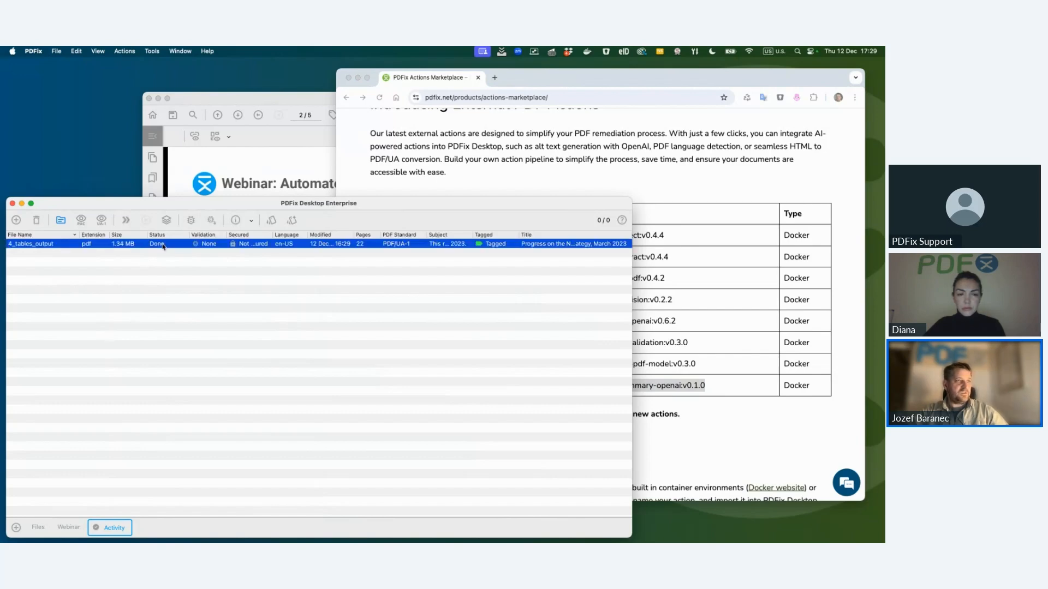
pyautogui.doubleClick(163, 245)
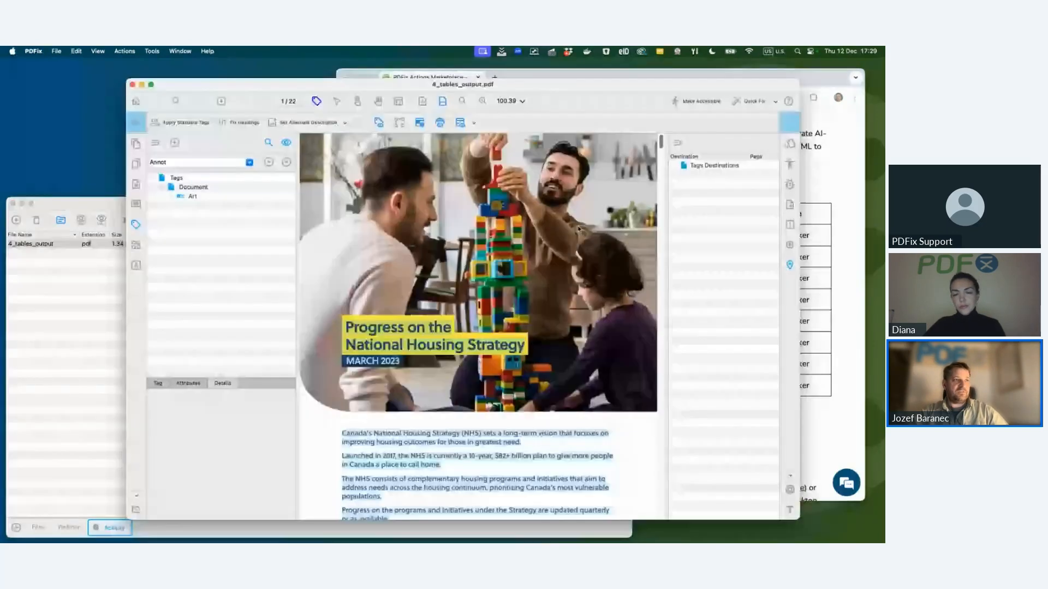
pyautogui.doubleClick(708, 212)
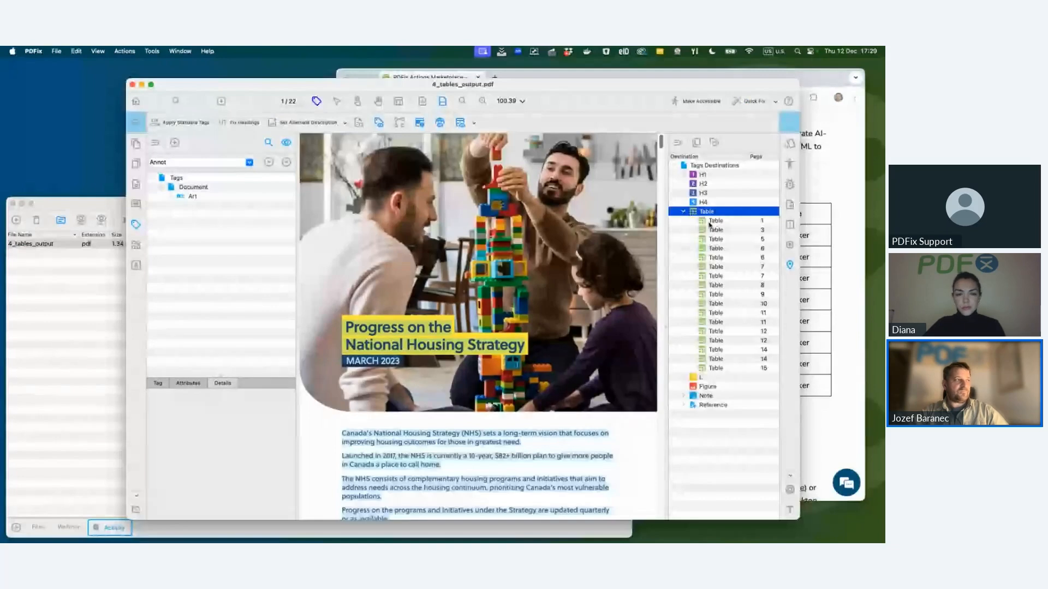
pyautogui.click(710, 223)
pyautogui.click(716, 248)
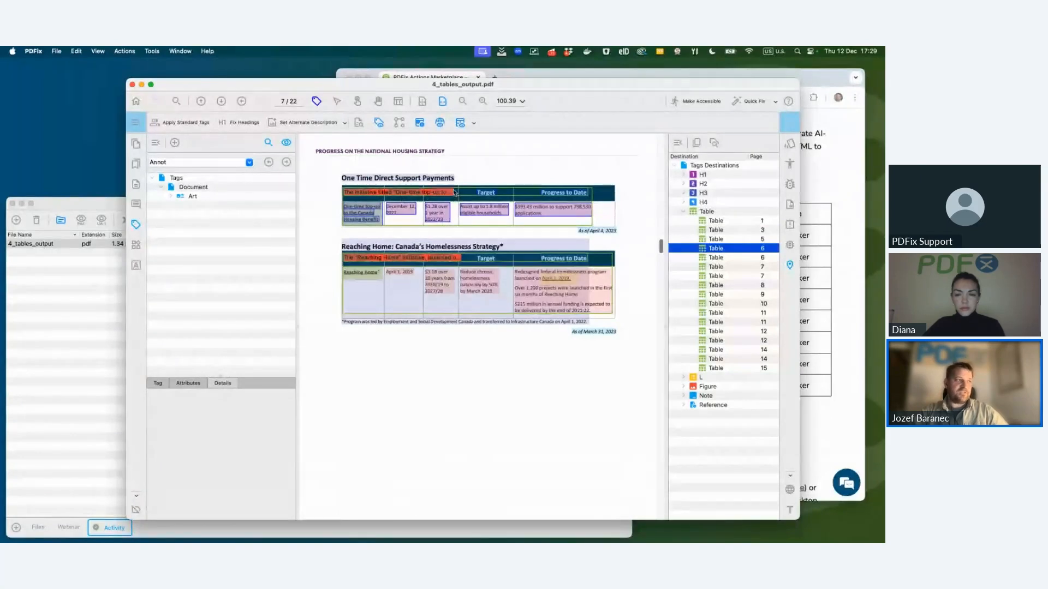
pyautogui.rightClick(716, 250)
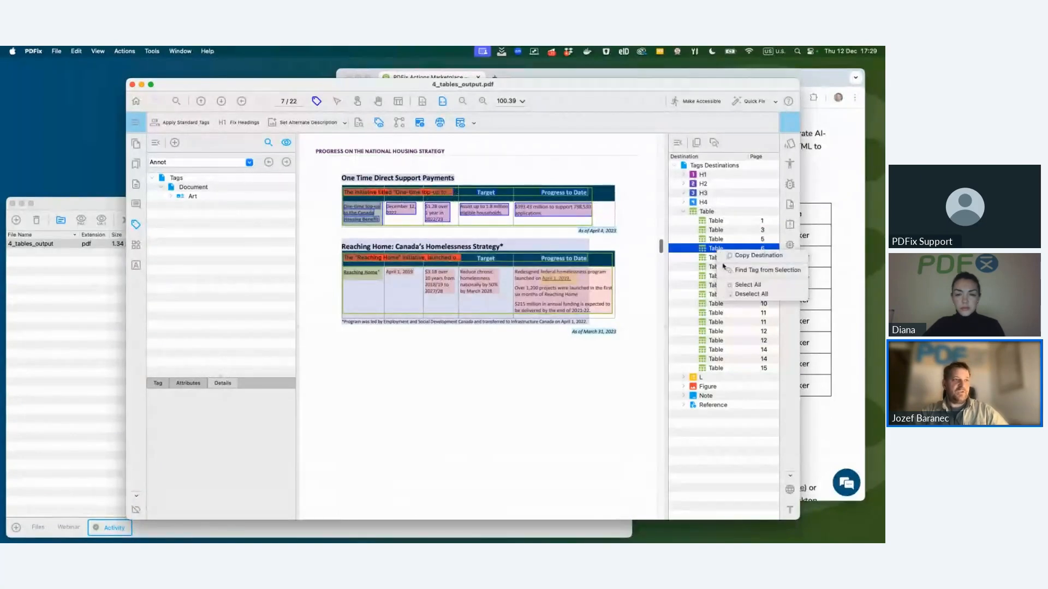
pyautogui.click(753, 270)
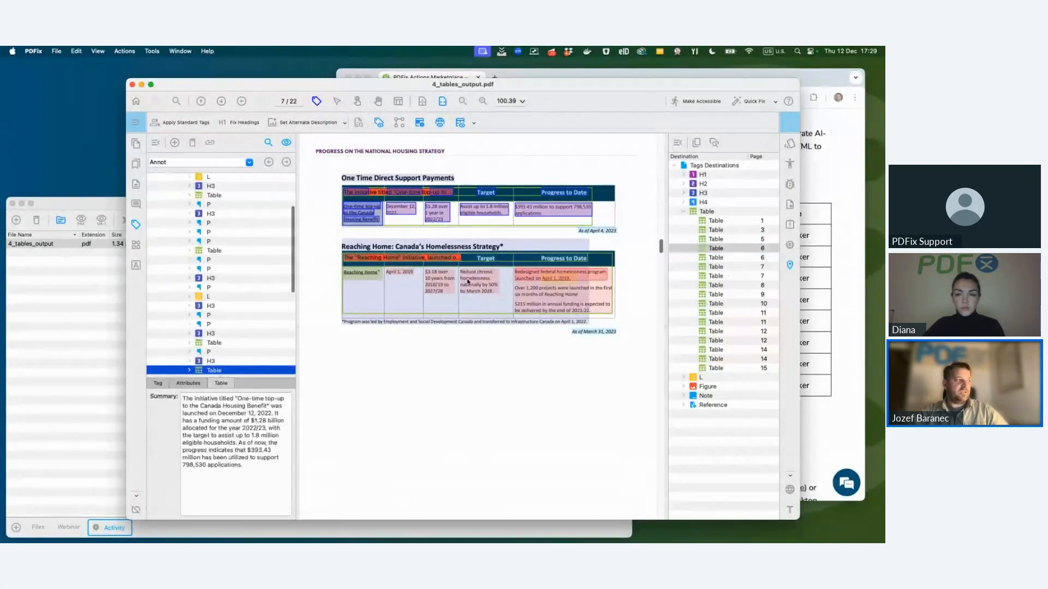
pyautogui.tripleClick(237, 476)
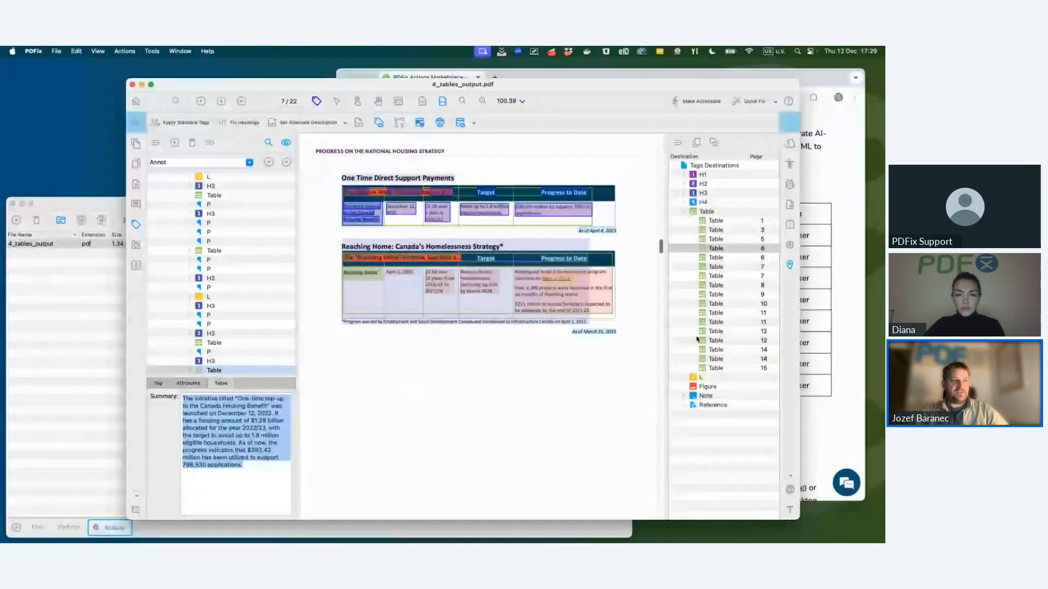
# Find the tags of the Capacity Building table and the first Commitments and Expenditures table, and read their generated summaries
pyautogui.rightClick(717, 305)
pyautogui.click(729, 312)
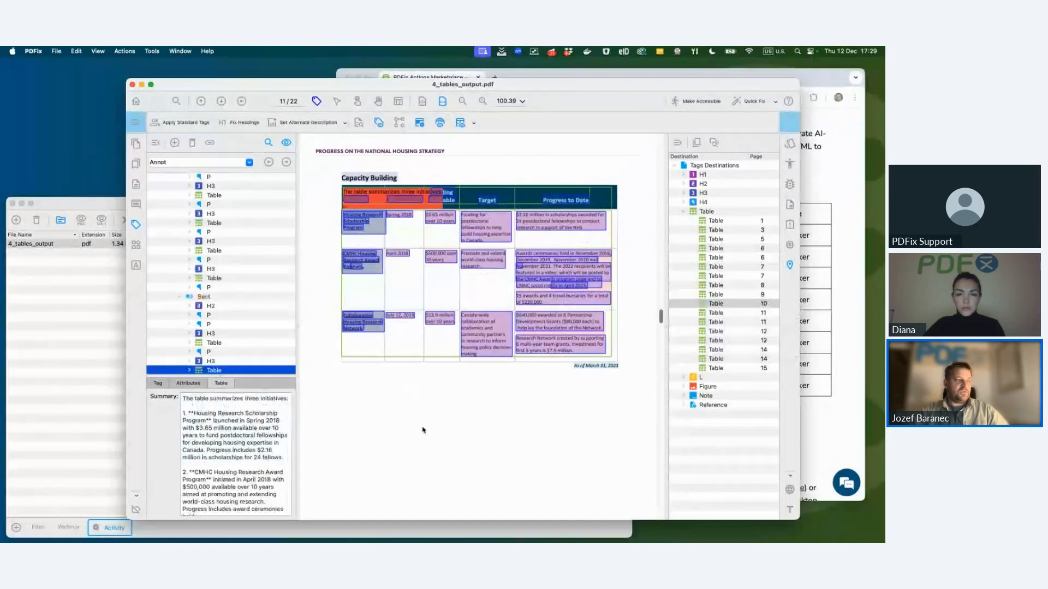
pyautogui.click(715, 332)
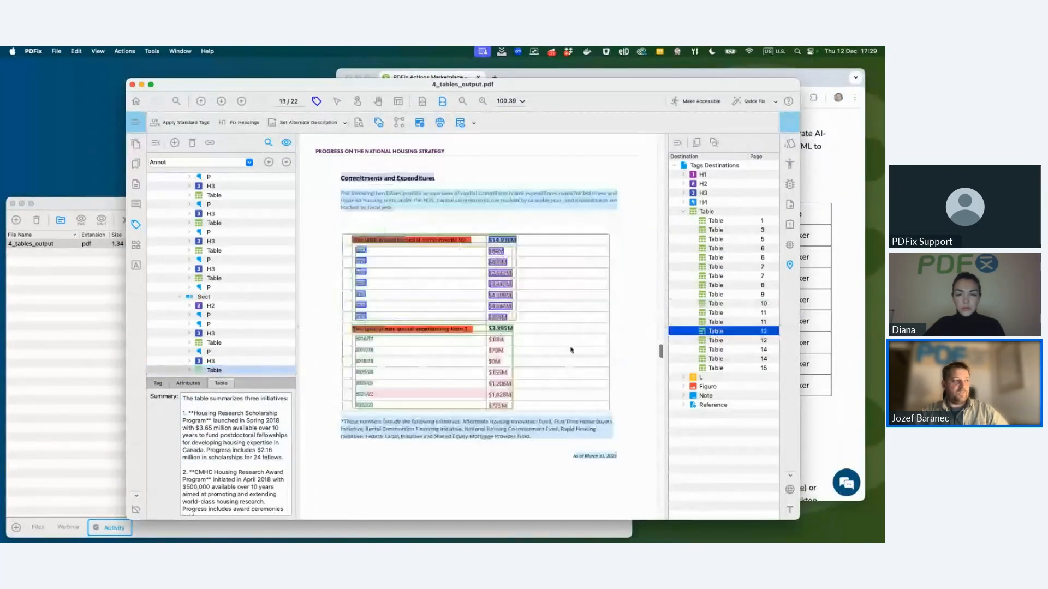
pyautogui.rightClick(712, 342)
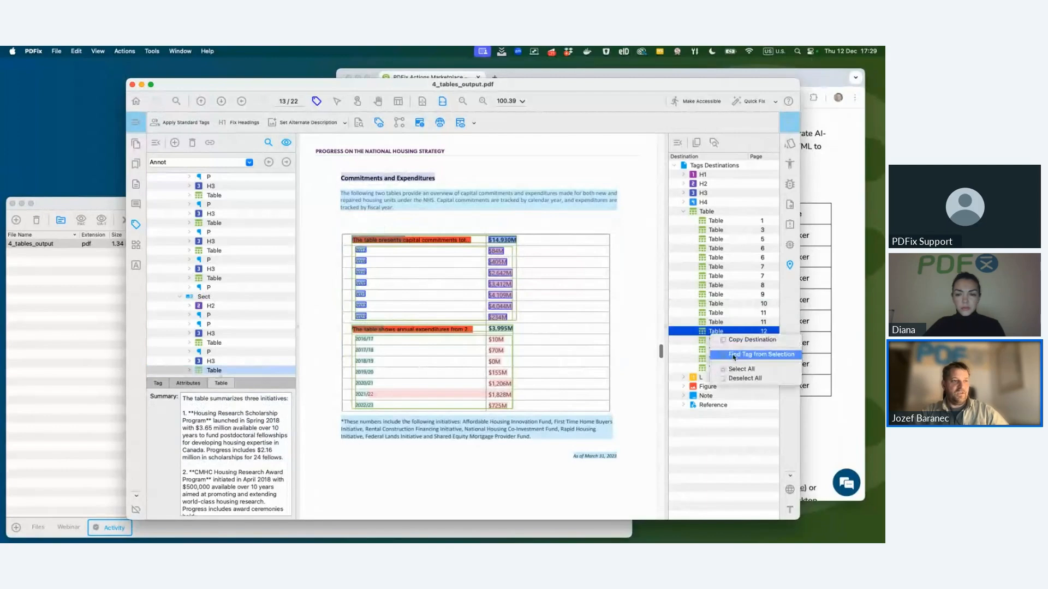
pyautogui.click(730, 353)
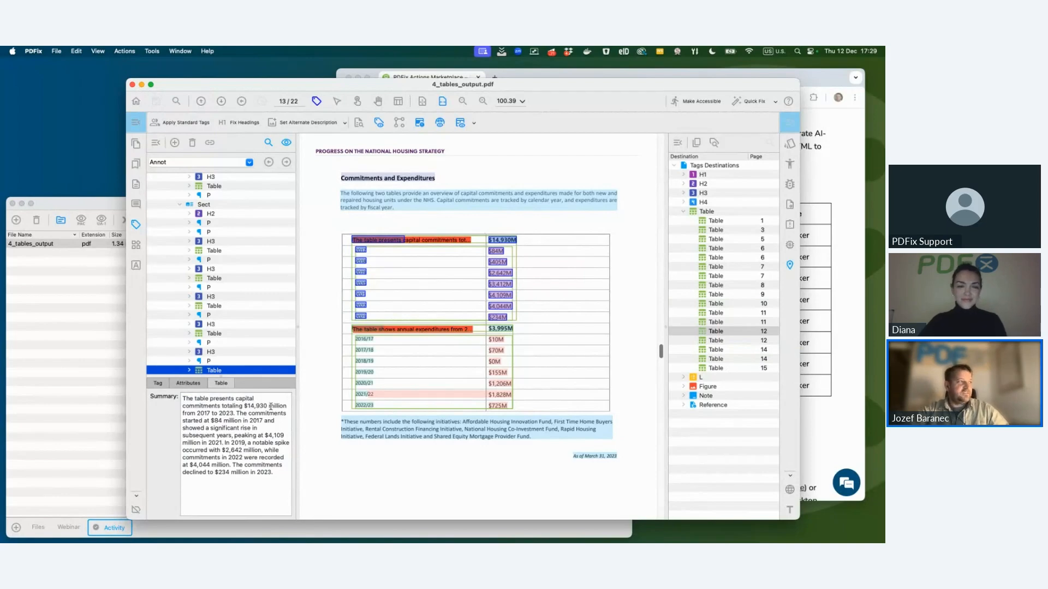
# Close 4_tables_output.pdf and advance the webinar presentation to its Questions page
pyautogui.click(133, 86)
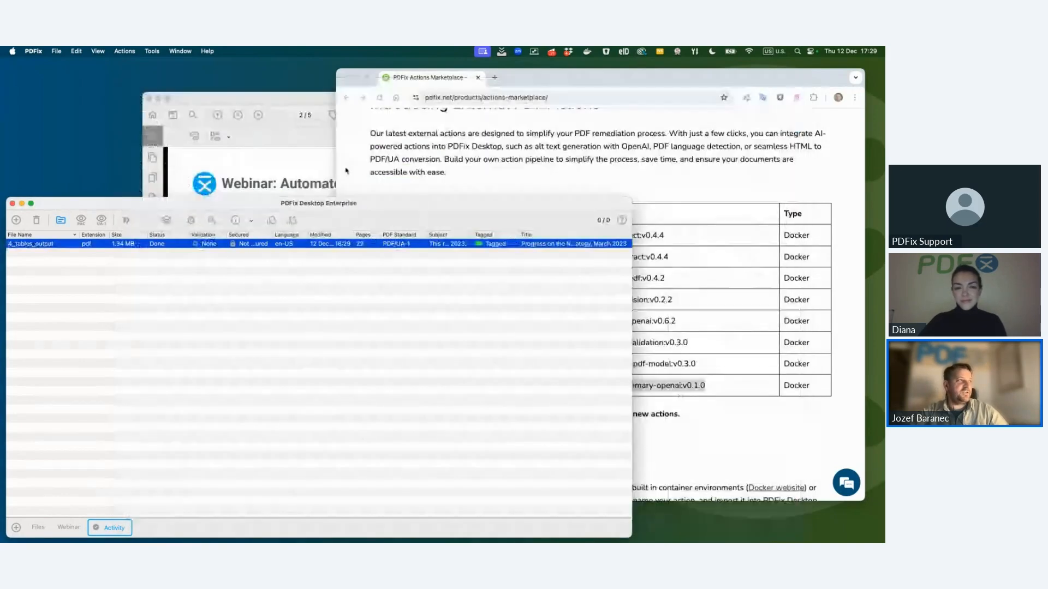
pyautogui.click(299, 102)
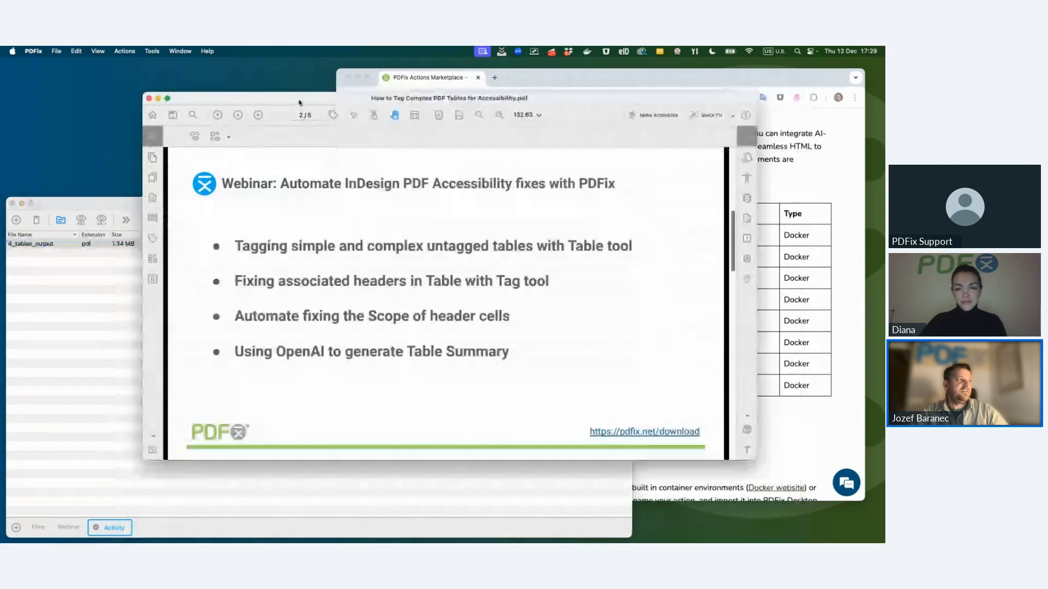
pyautogui.click(238, 115)
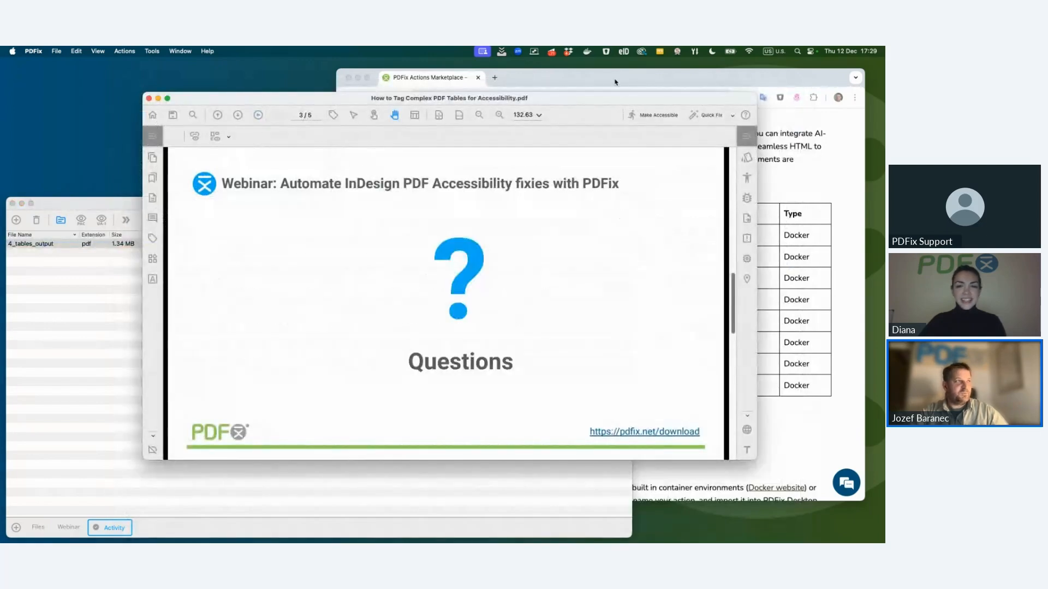
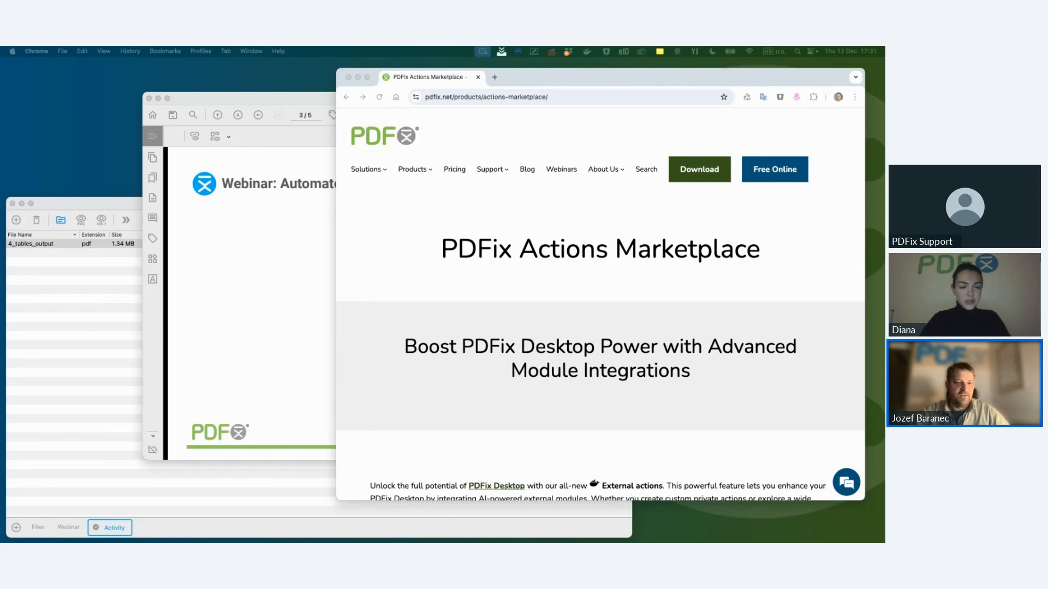
# Show the Webinar file list and look through 4_tables, 3_tables and 2_tables, closing each document
pyautogui.click(118, 206)
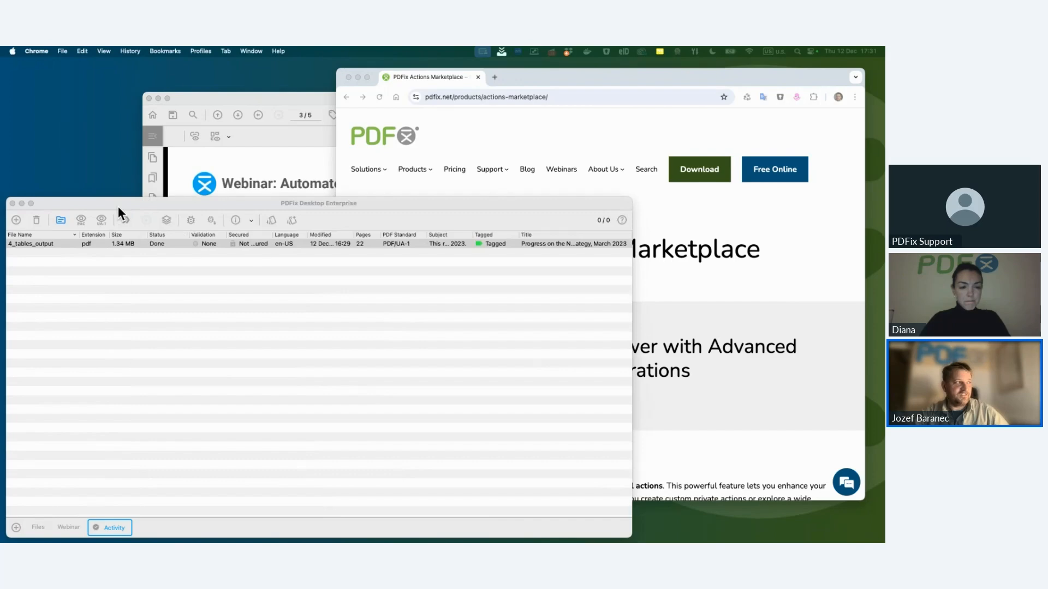
pyautogui.click(71, 528)
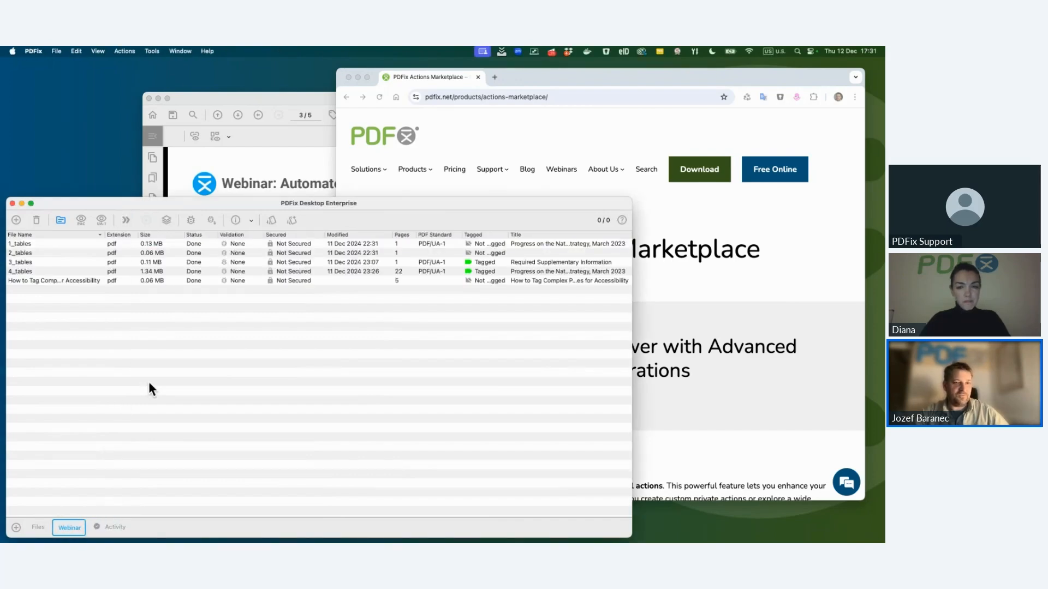
pyautogui.click(62, 269)
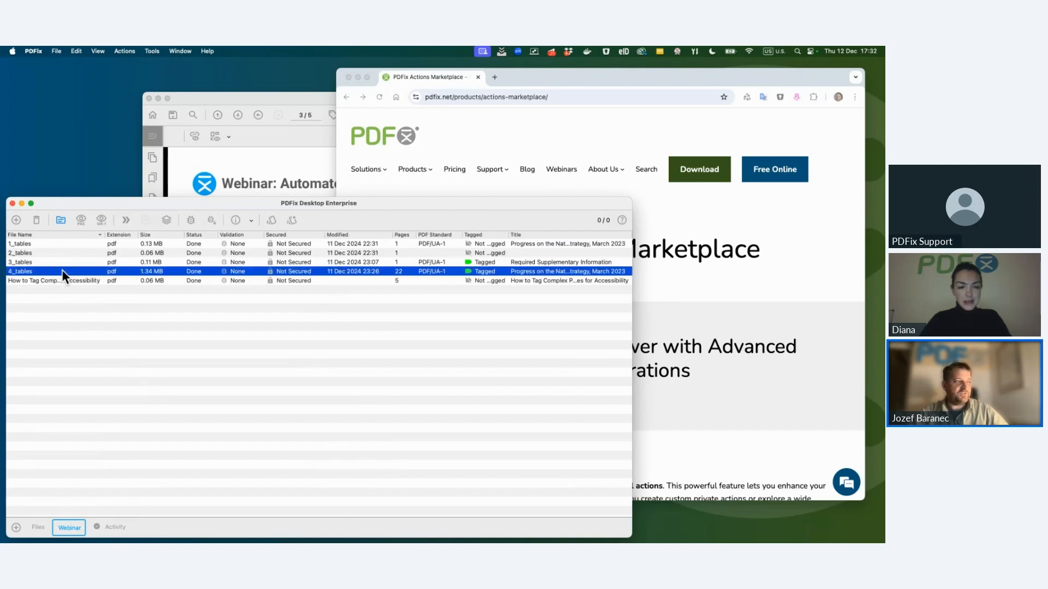
pyautogui.doubleClick(61, 270)
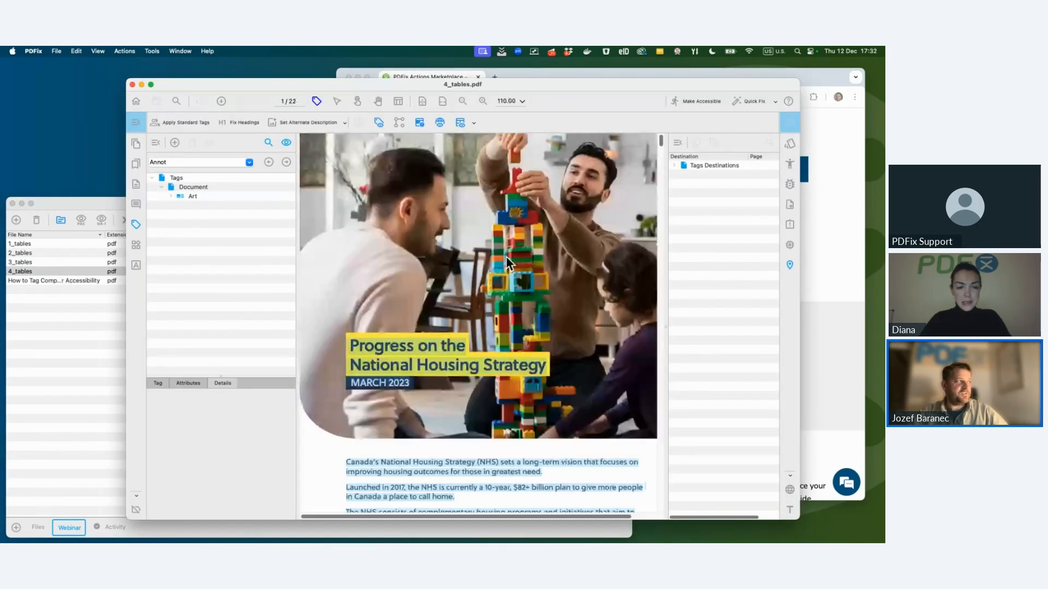
pyautogui.click(133, 87)
pyautogui.click(54, 263)
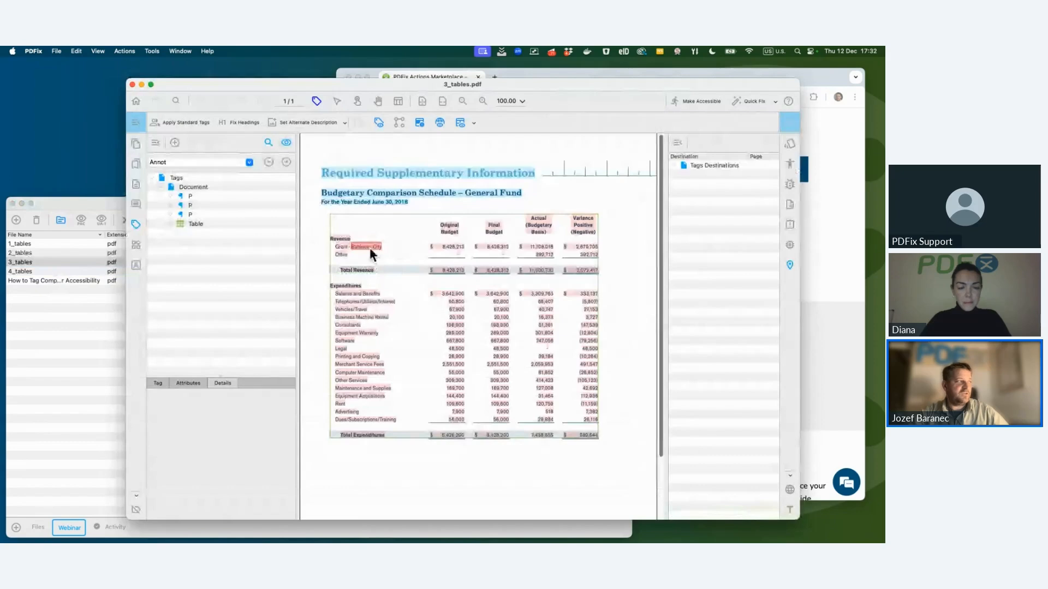
pyautogui.click(132, 84)
pyautogui.click(84, 253)
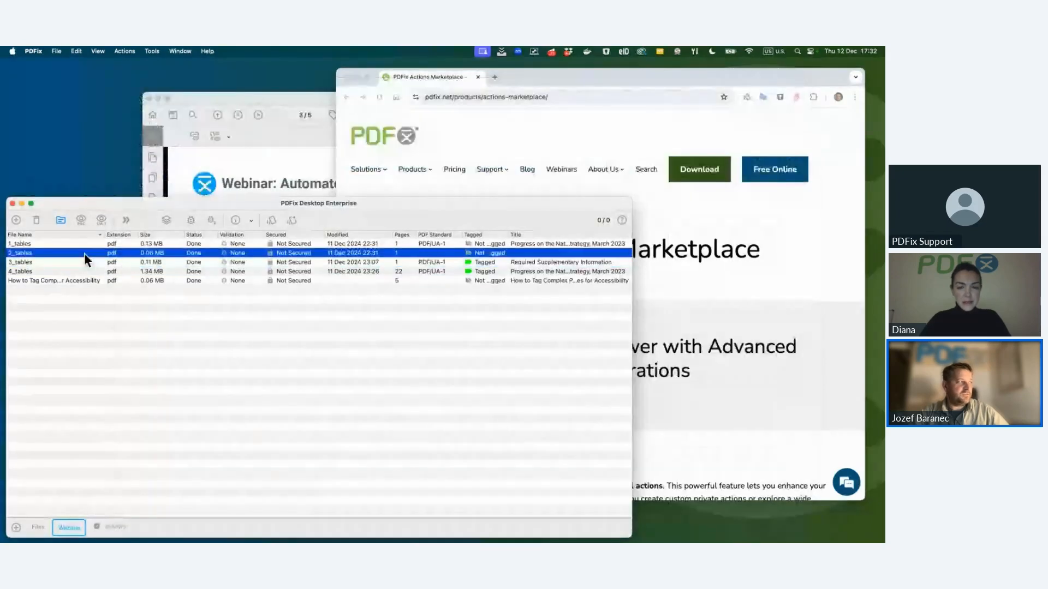
pyautogui.doubleClick(84, 253)
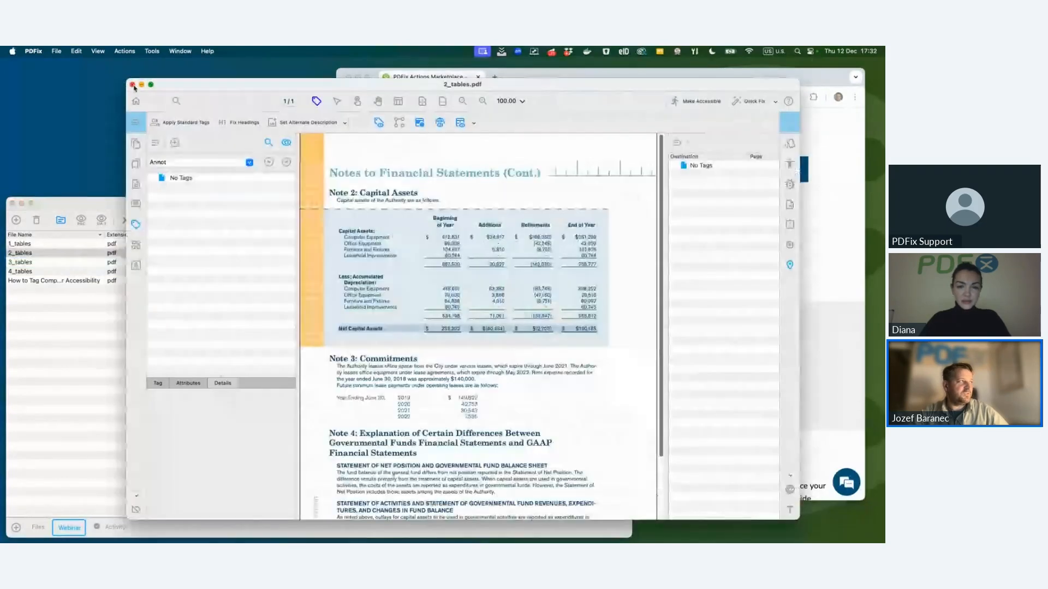
pyautogui.click(133, 84)
# Reopen 4_tables at page 2 and review the conditions in the "Headers - black color" template of Set Table Headers, cancelling without changes
pyautogui.doubleClick(89, 271)
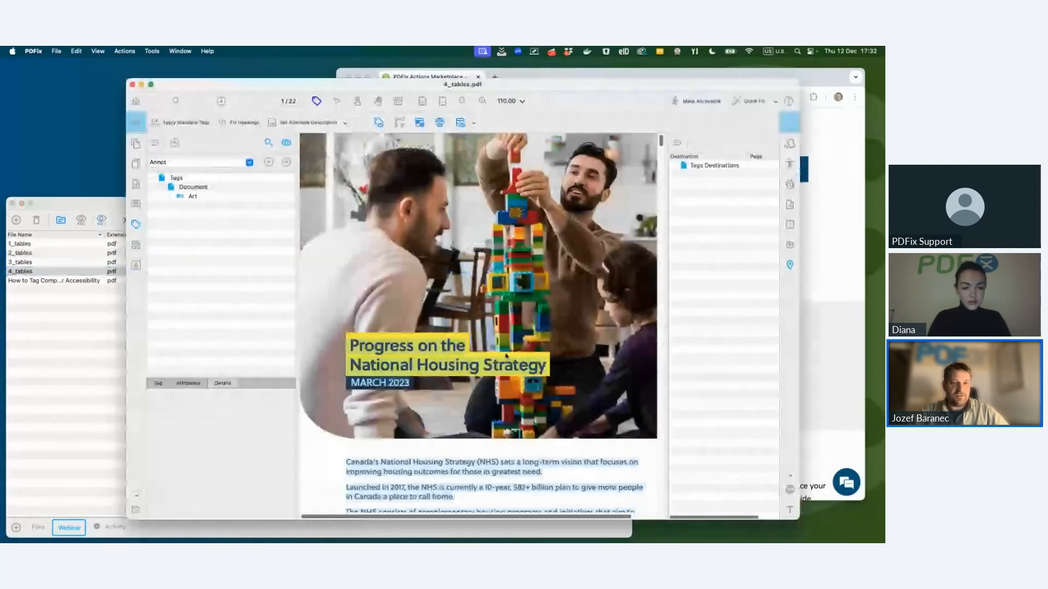
pyautogui.scroll(-10, 506, 357)
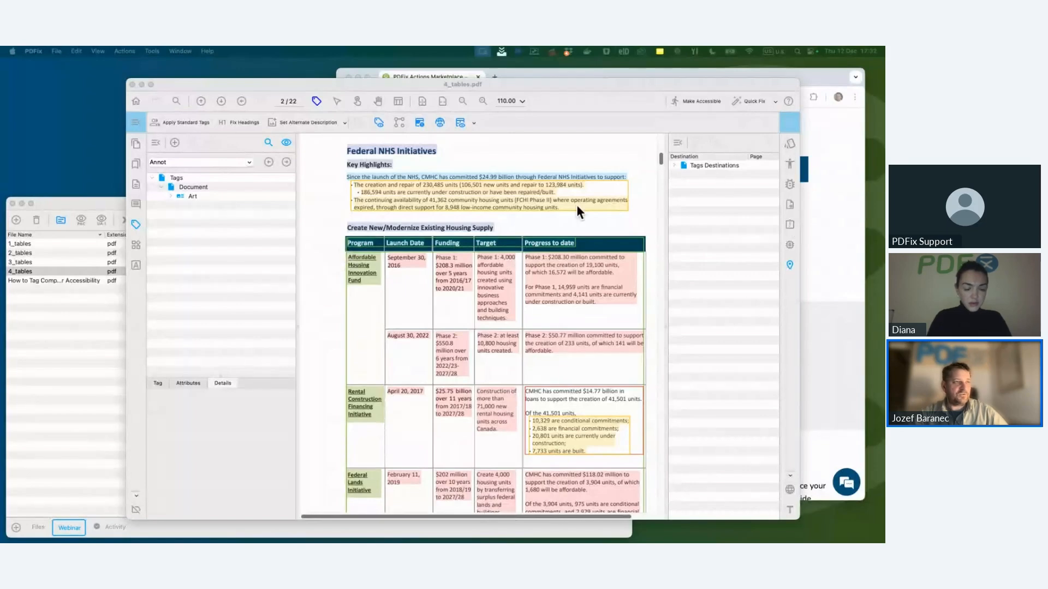
pyautogui.click(135, 121)
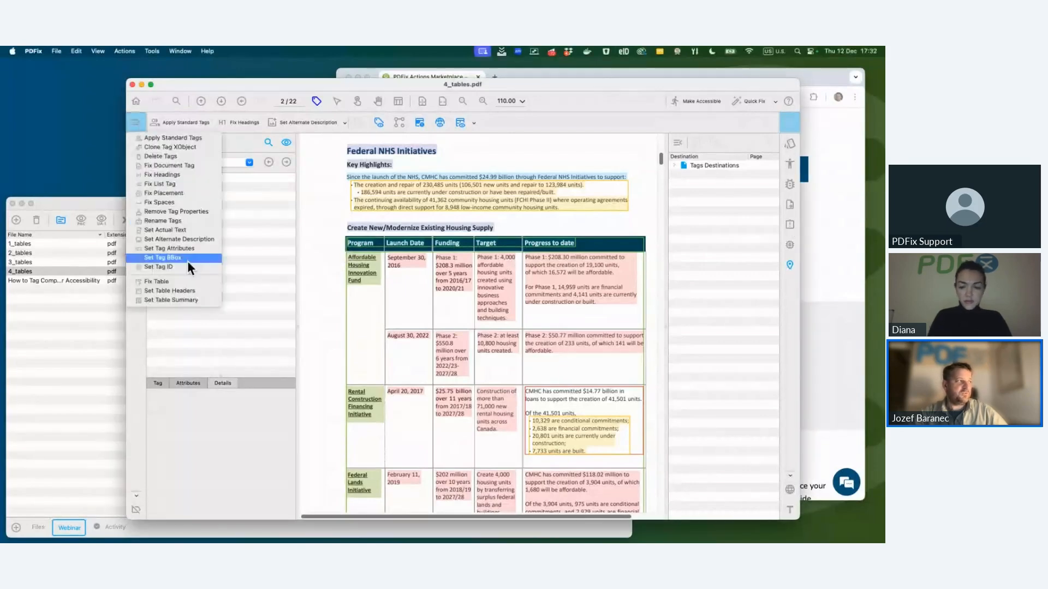
pyautogui.click(175, 290)
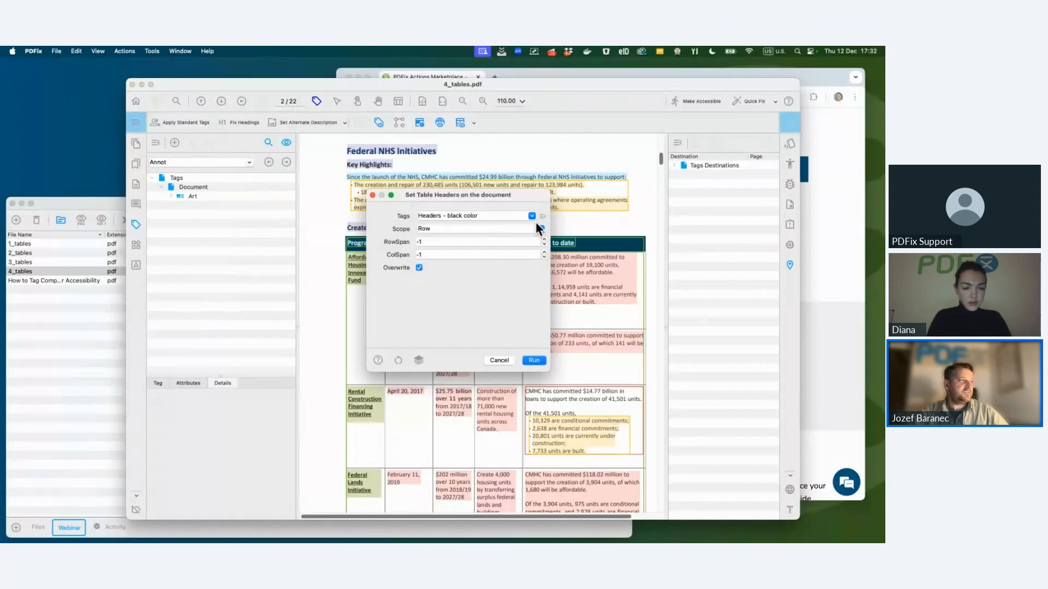
pyautogui.click(545, 215)
pyautogui.rightClick(330, 239)
pyautogui.moveTo(355, 244)
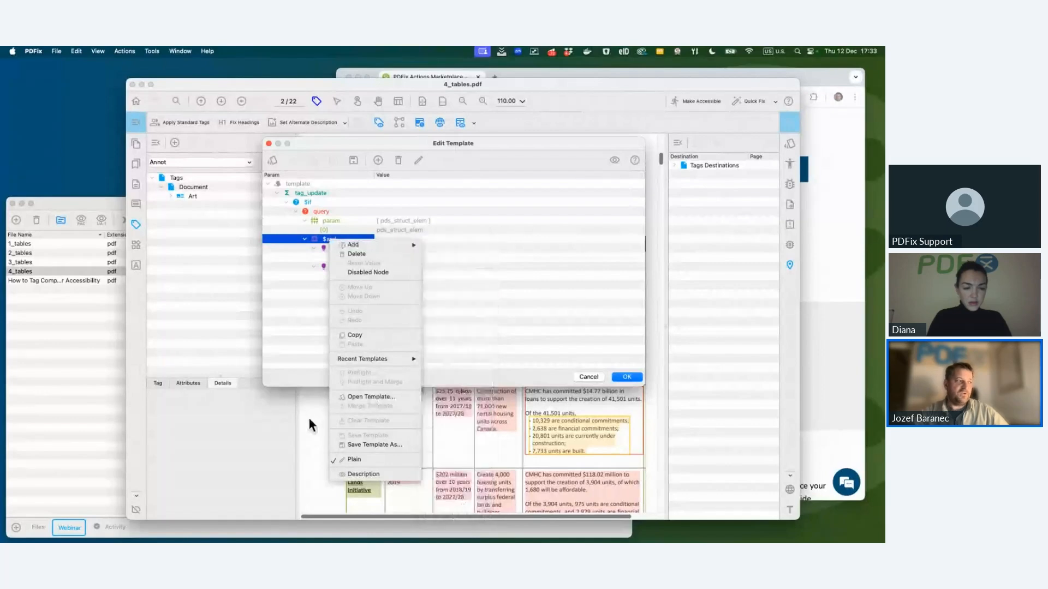
pyautogui.click(627, 294)
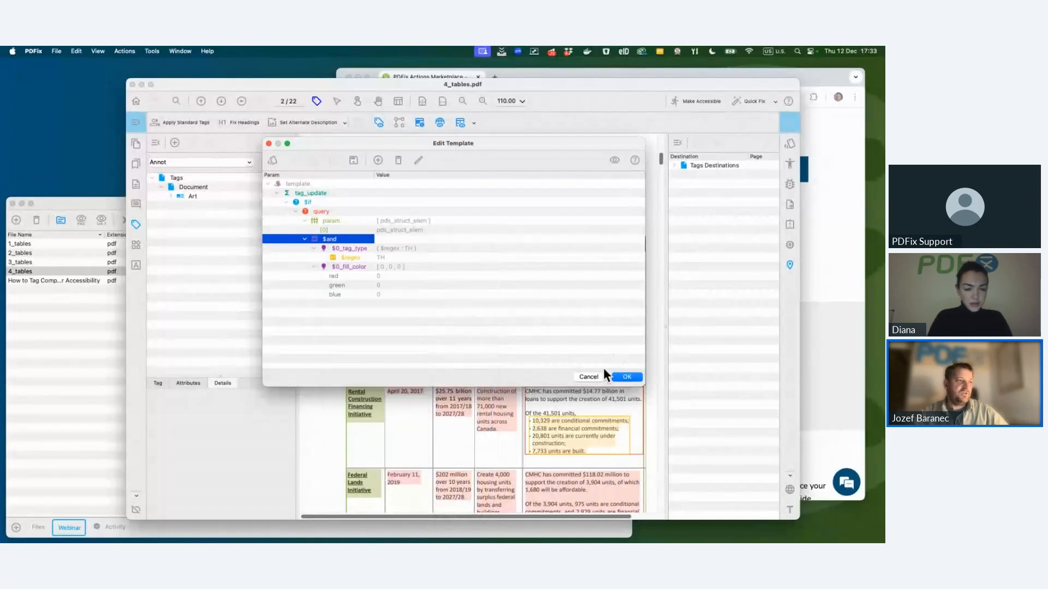
pyautogui.click(596, 376)
pyautogui.click(498, 360)
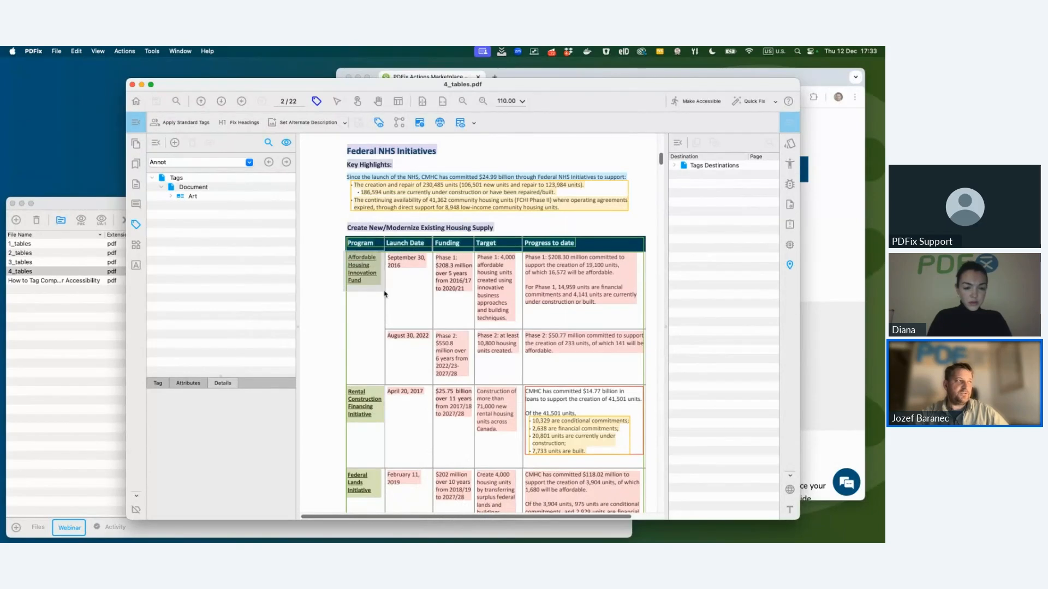
# Mark an area about 77 by 79 around the Affordable Housing Innovation Fund header cell, examine its position values, and clear the selection
pyautogui.click(380, 272)
pyautogui.click(338, 102)
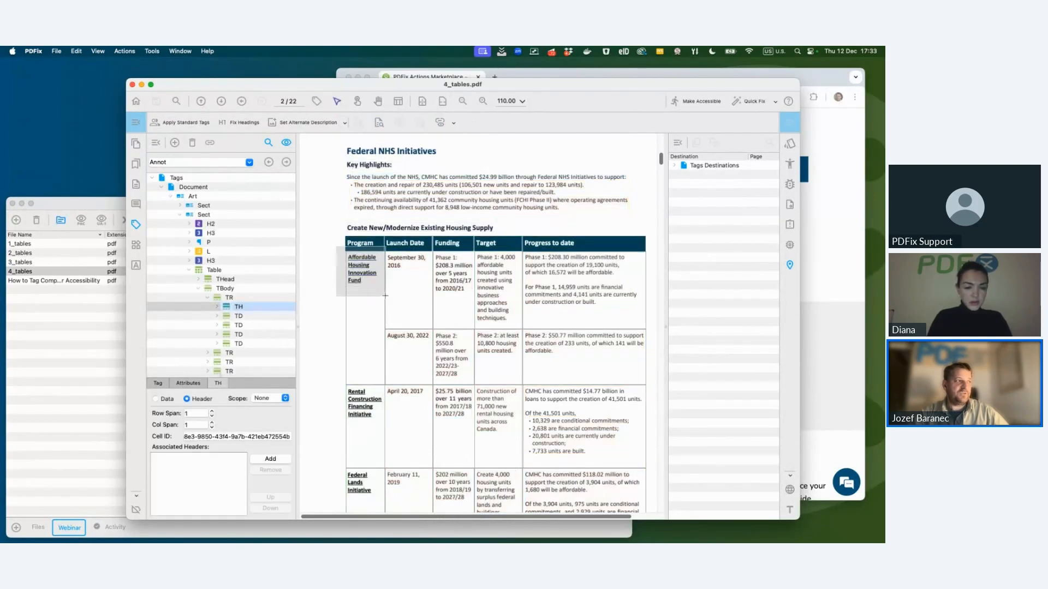
pyautogui.moveTo(335, 246); pyautogui.dragTo(385, 295)
pyautogui.click(790, 224)
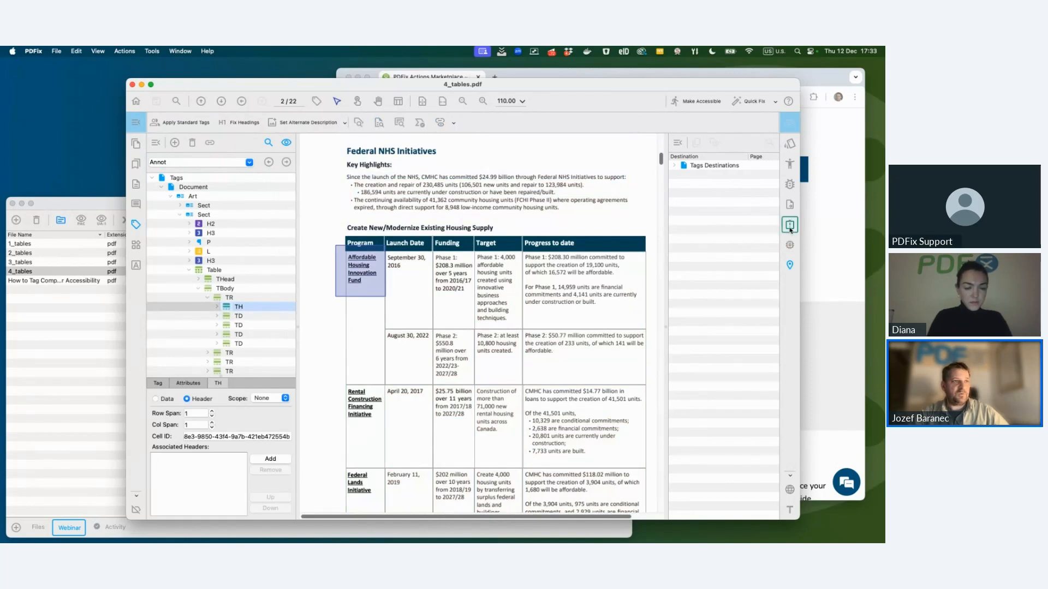
pyautogui.moveTo(720, 189); pyautogui.dragTo(697, 192)
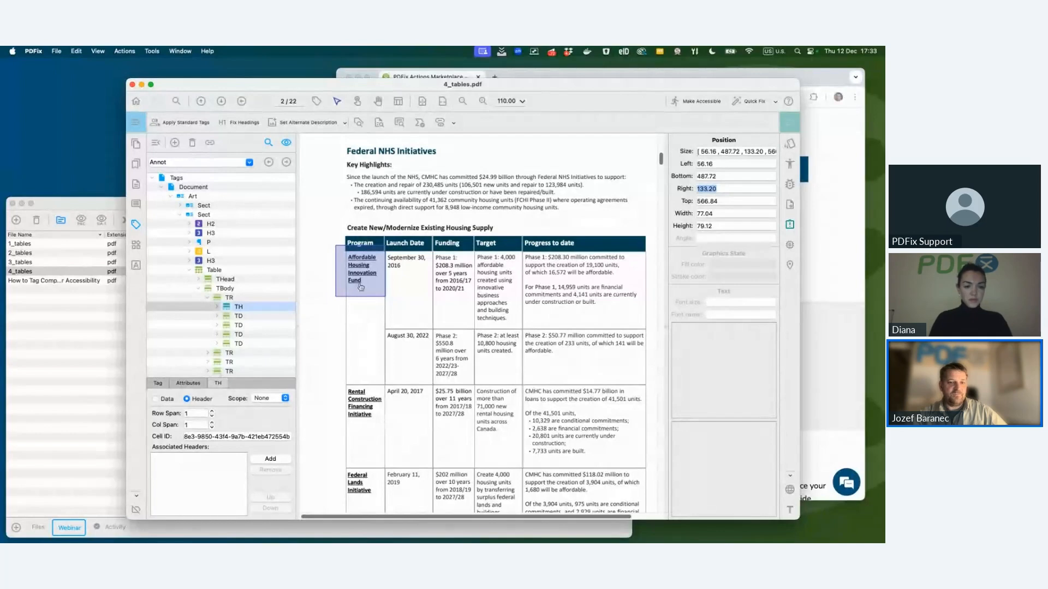
pyautogui.click(327, 331)
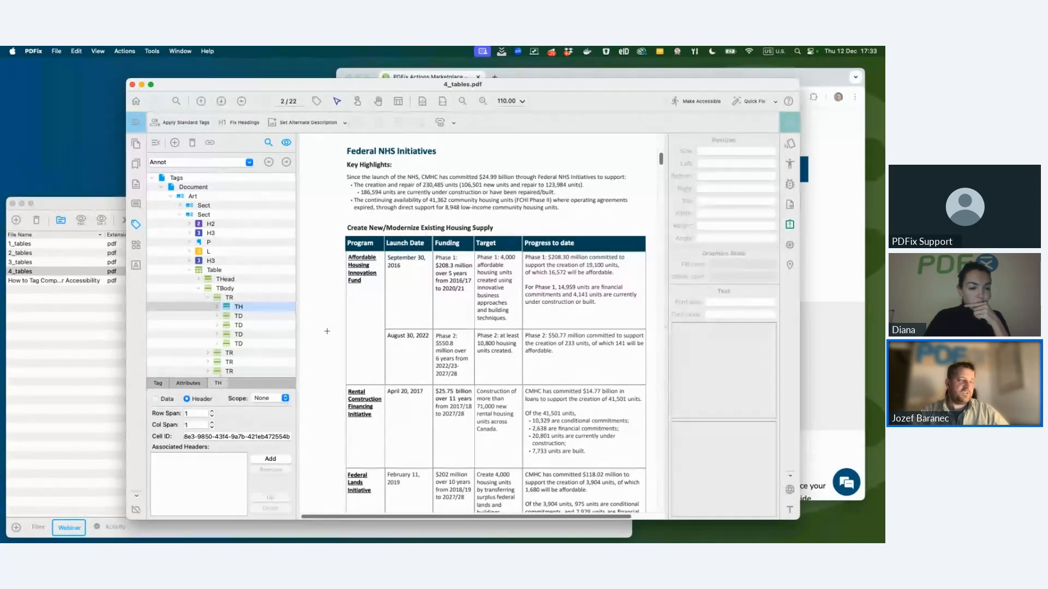
# Reopen the "Headers - black color" template in Set Table Headers, examine the conditions that can be added under $and, and close it unchanged
pyautogui.scroll(1, 562, 314)
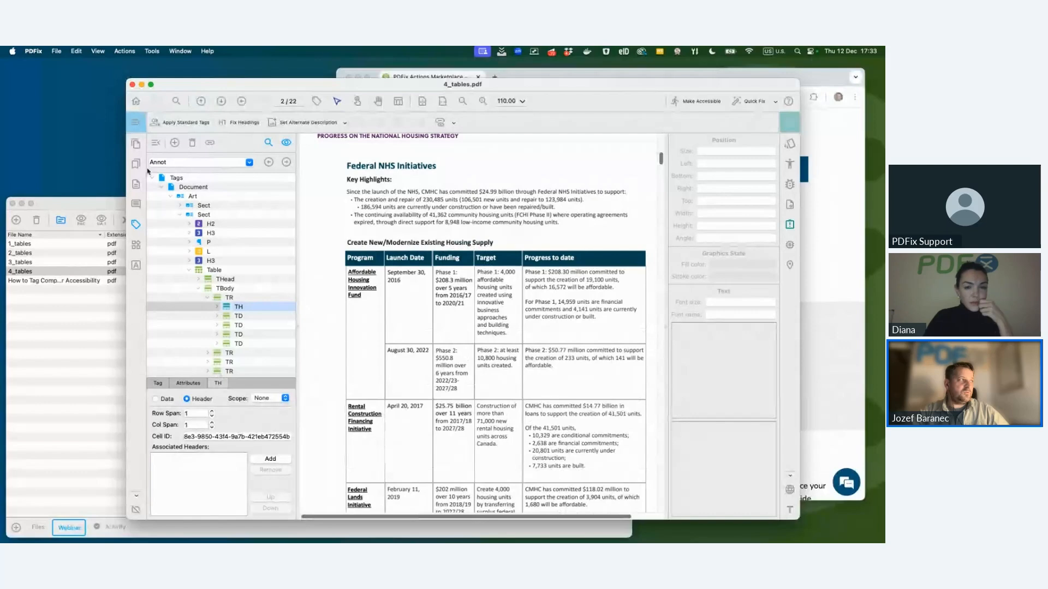
pyautogui.click(135, 122)
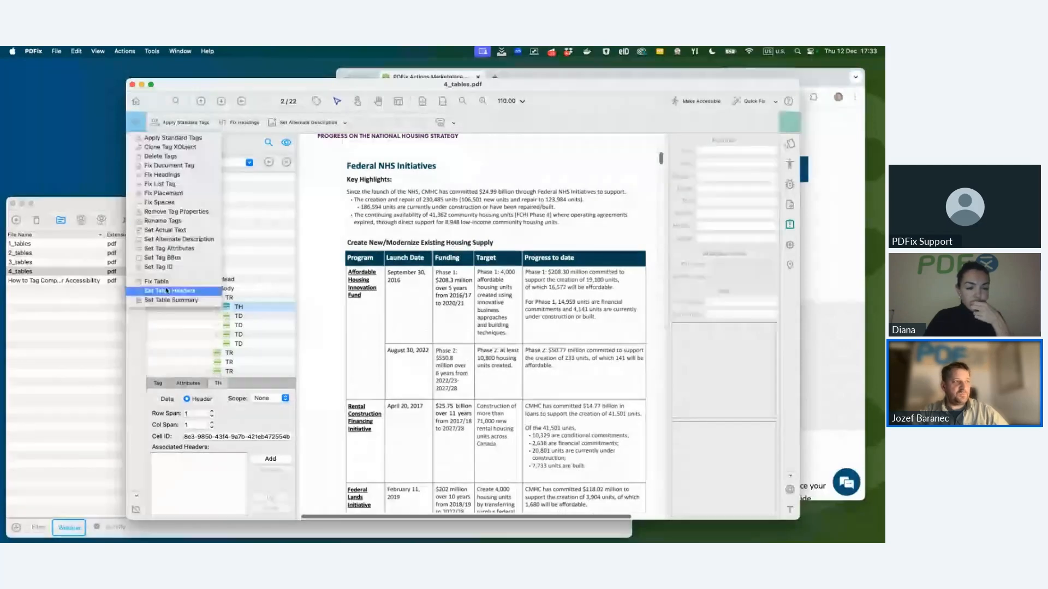
pyautogui.click(168, 291)
pyautogui.click(542, 216)
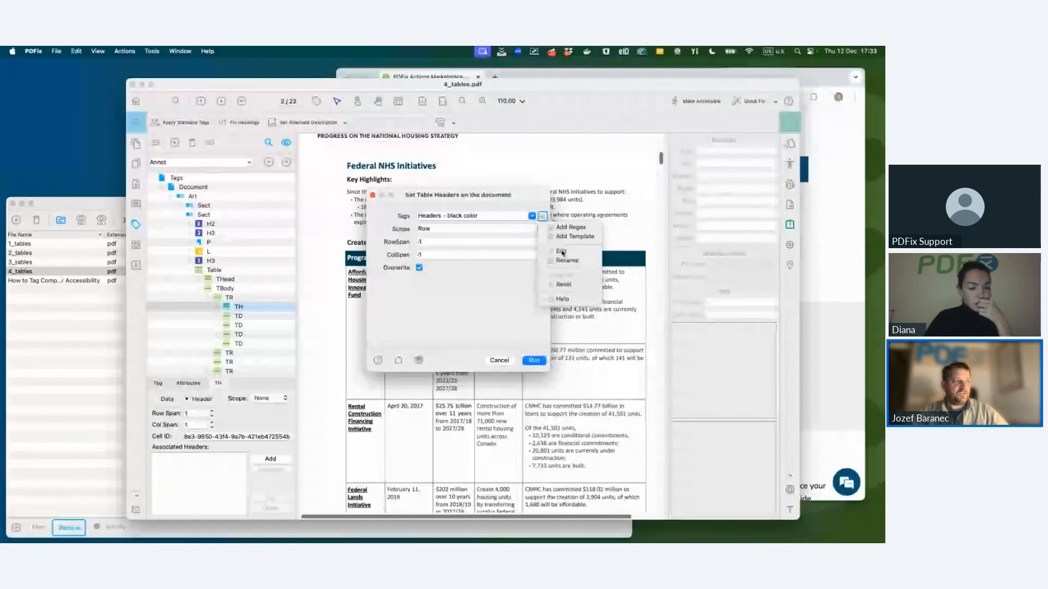
pyautogui.click(560, 251)
pyautogui.rightClick(327, 239)
pyautogui.moveTo(377, 243)
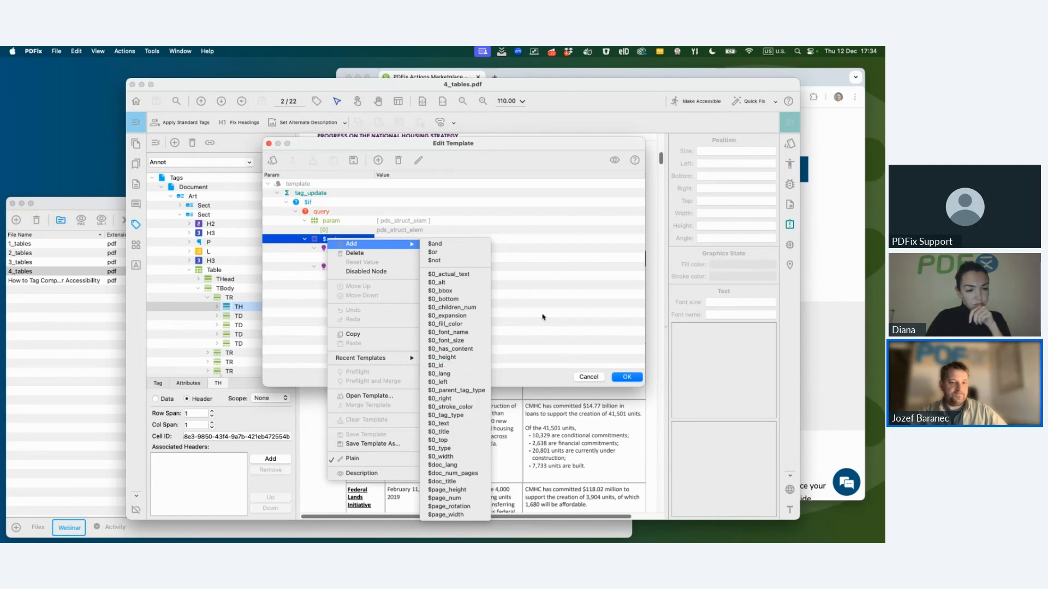
pyautogui.click(595, 262)
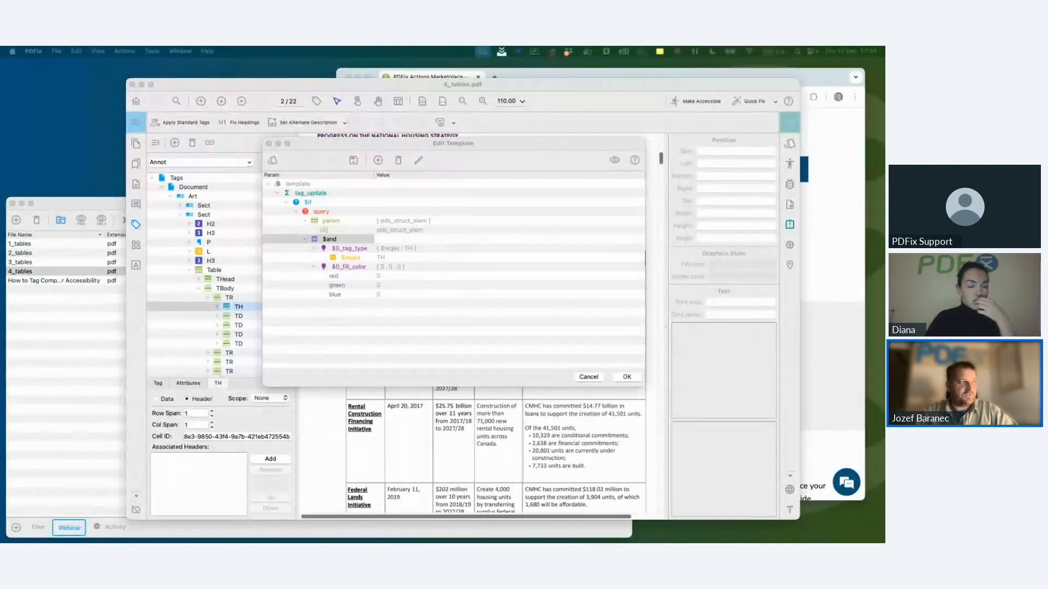
pyautogui.click(393, 146)
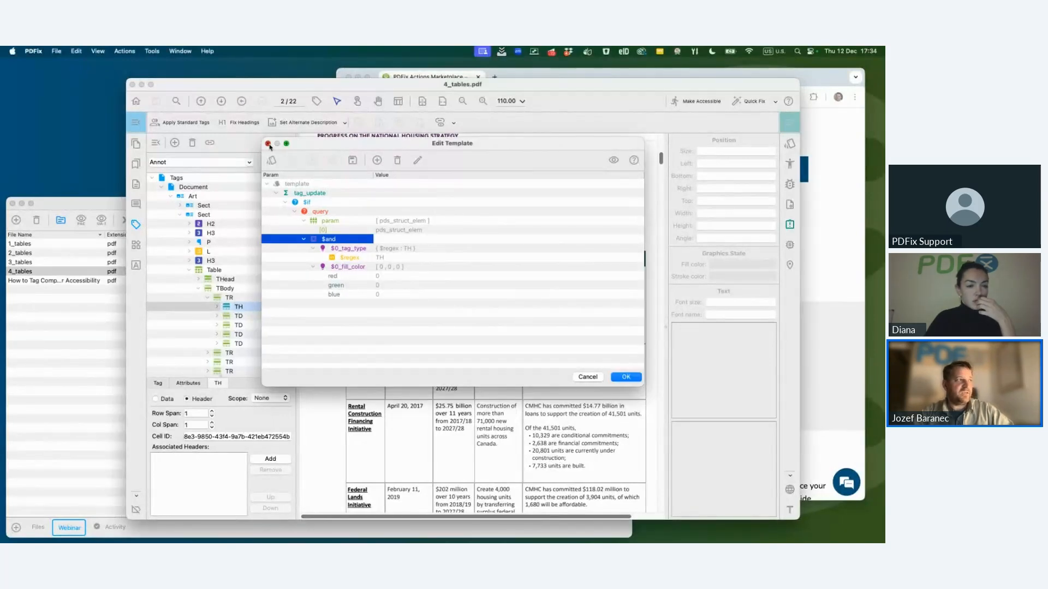
pyautogui.click(268, 144)
# Look over the saved header templates, and add a new template with a $0_bbox condition under $and
pyautogui.click(527, 215)
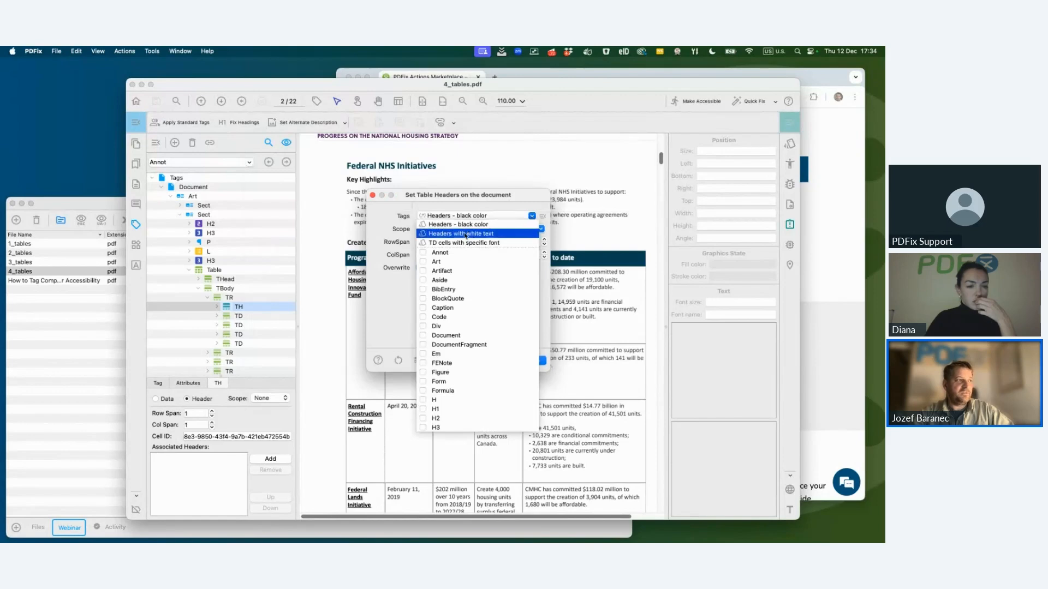
pyautogui.moveTo(454, 236)
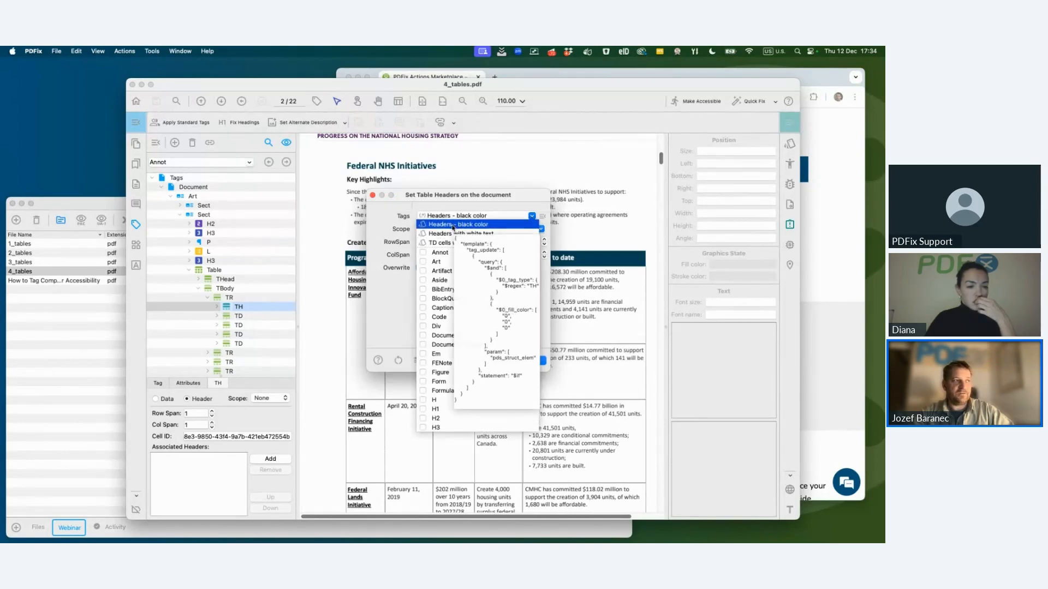
pyautogui.click(532, 216)
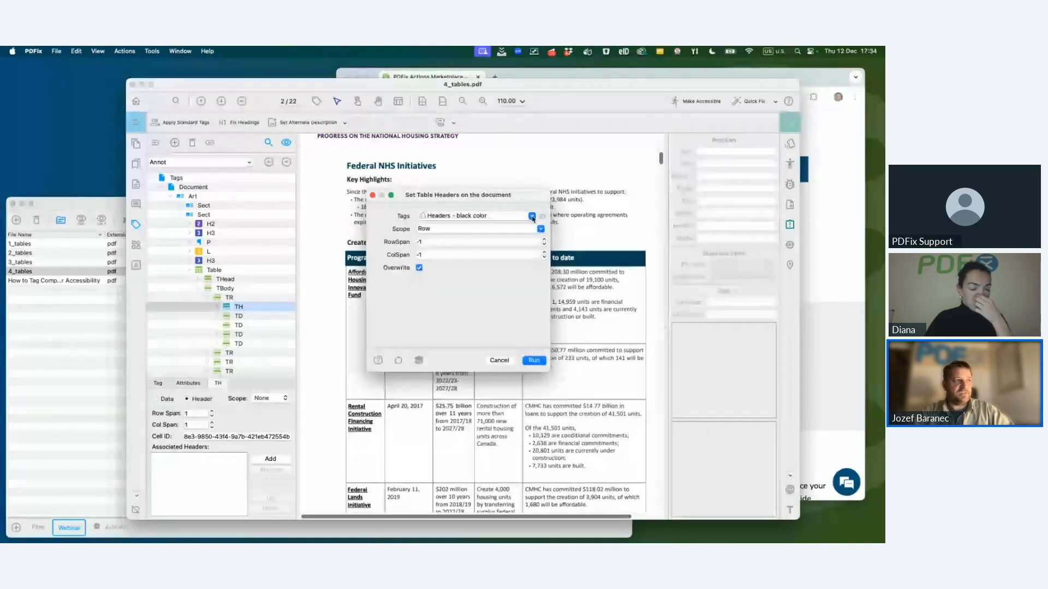
pyautogui.click(543, 216)
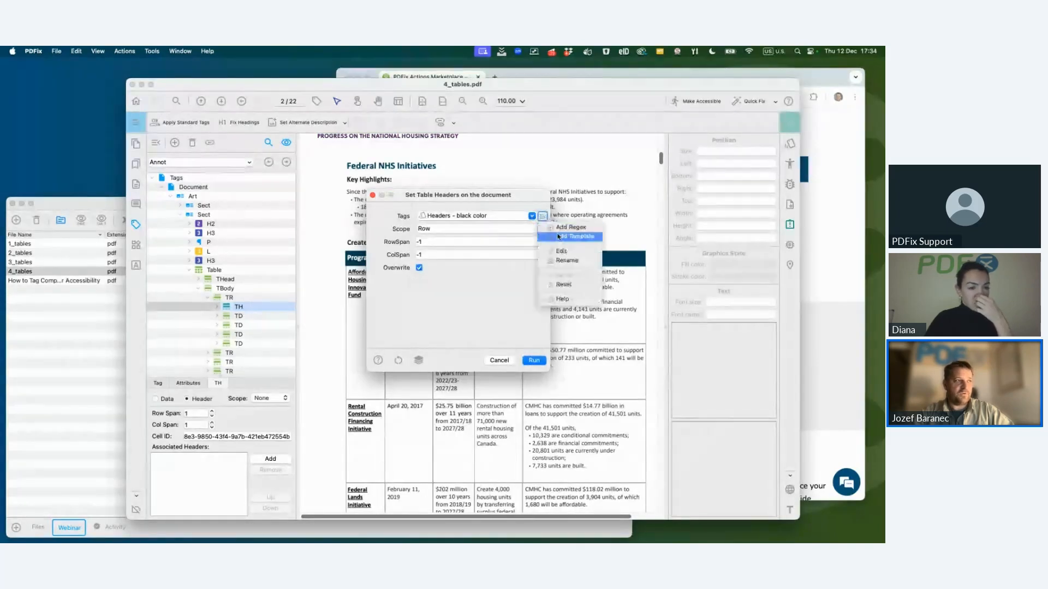
pyautogui.click(558, 236)
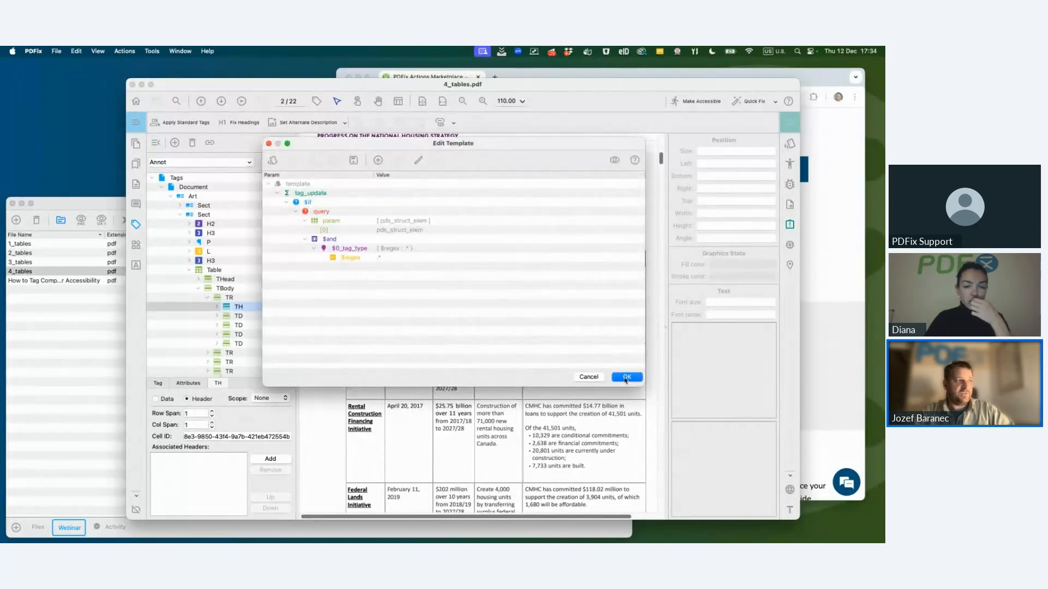
pyautogui.rightClick(330, 239)
pyautogui.moveTo(382, 242)
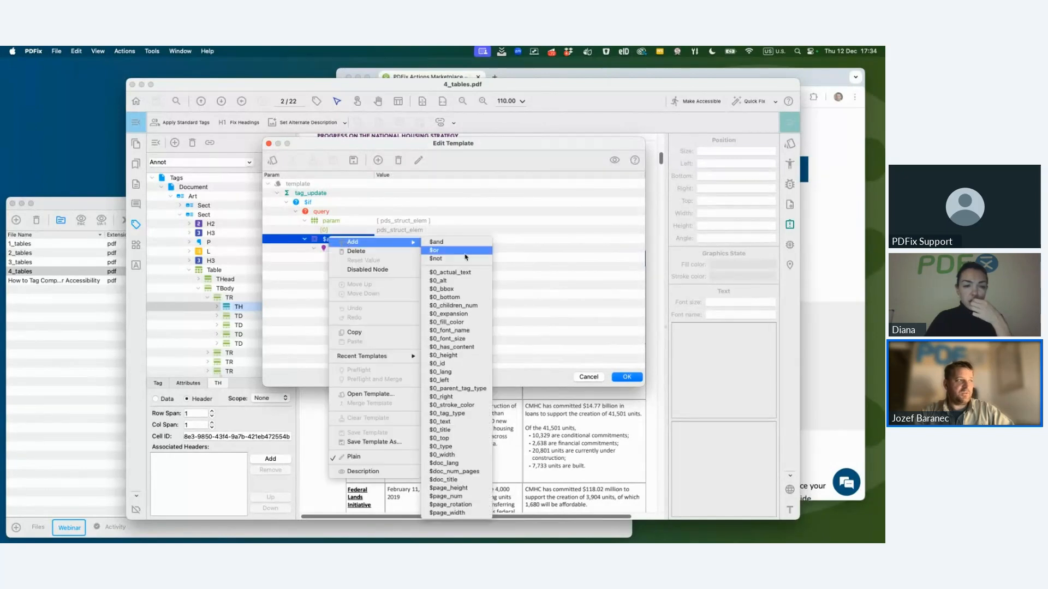
pyautogui.click(460, 290)
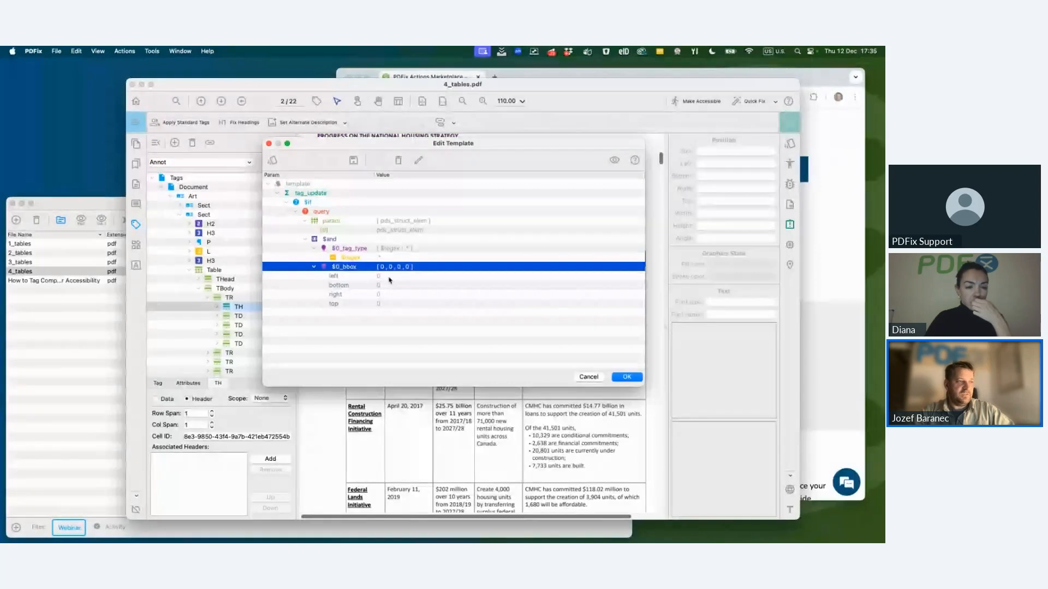
pyautogui.click(626, 377)
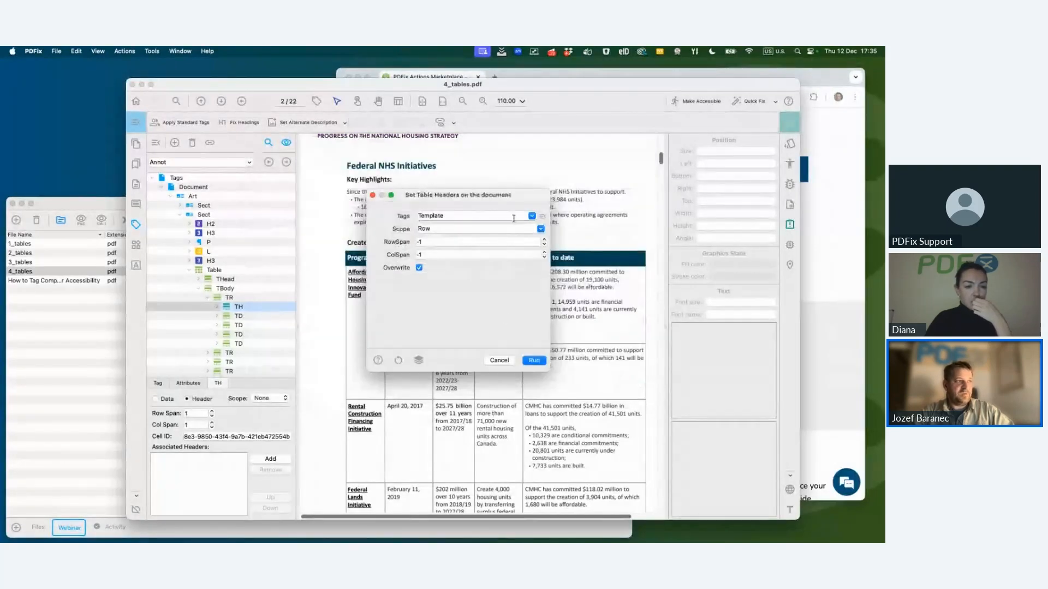
# Rename the new template as "This is my template" and leave Set Table Headers without running it
pyautogui.click(542, 217)
pyautogui.click(567, 261)
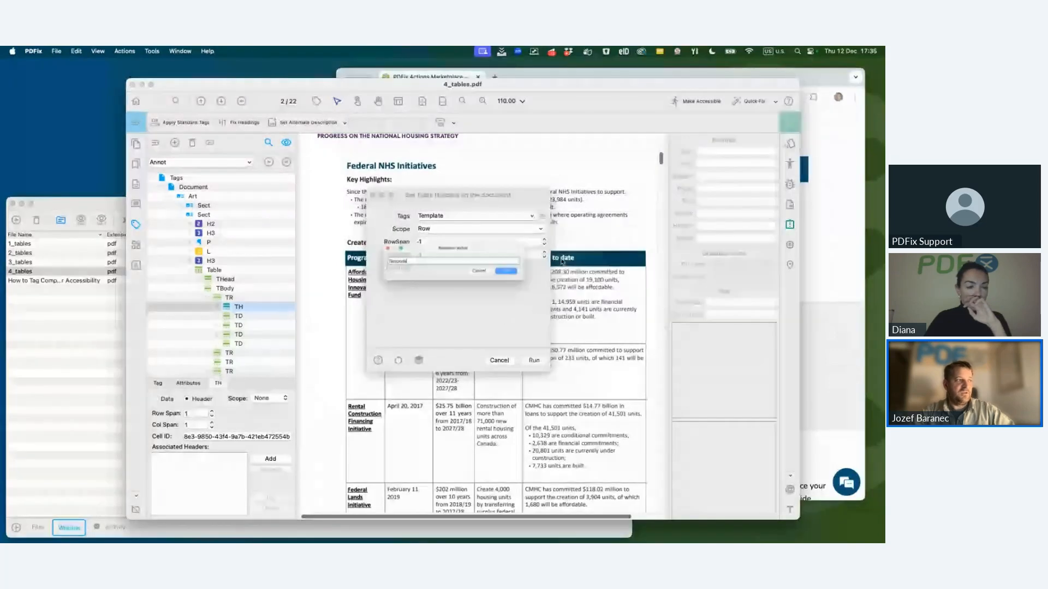
pyautogui.write('This is my ')
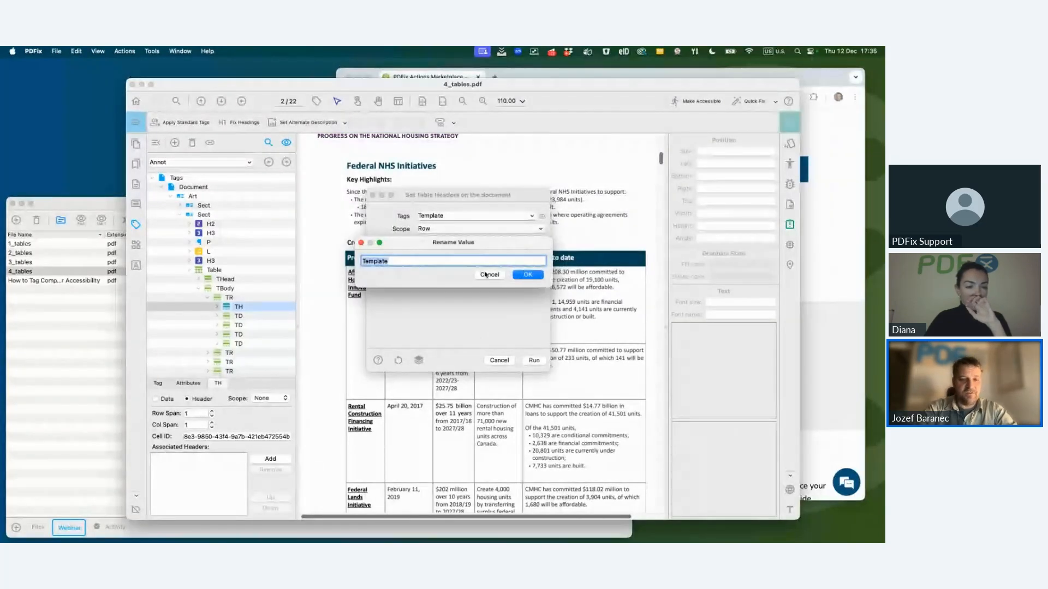
pyautogui.write('template')
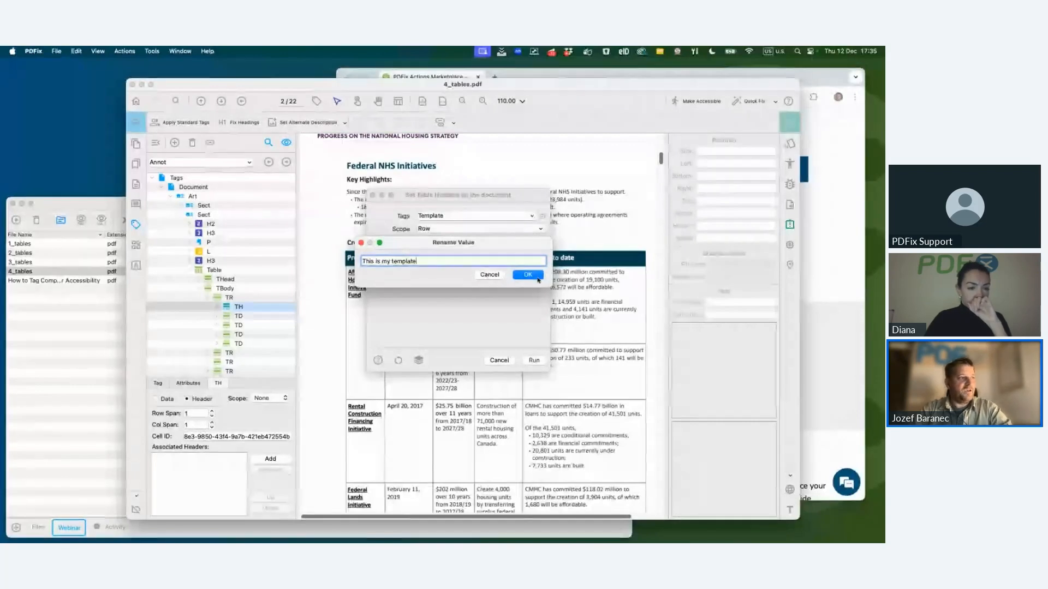
pyautogui.click(527, 275)
pyautogui.click(499, 360)
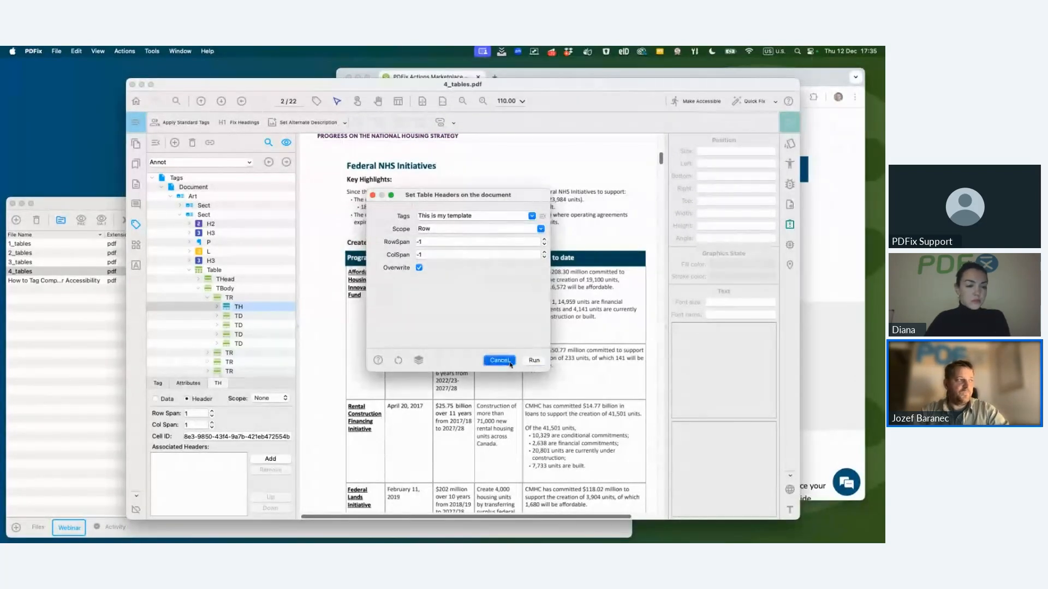
# Close 4_tables and open the Set Table Headers batch action for the files 1_tables through 4_tables
pyautogui.click(132, 85)
pyautogui.click(107, 244)
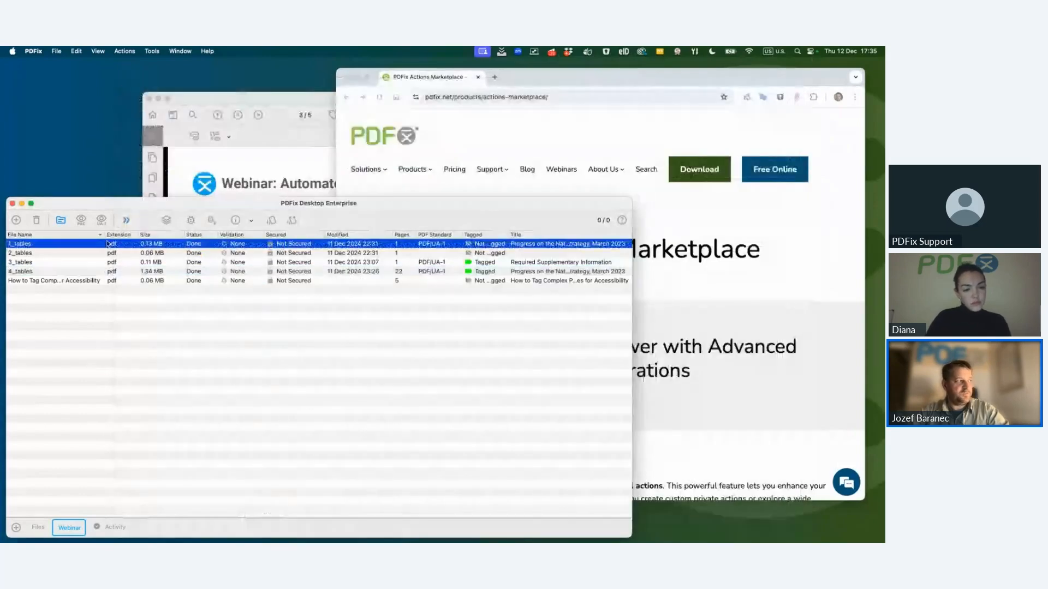
pyautogui.keyDown('shift'); pyautogui.click(106, 272); pyautogui.keyUp('shift')
pyautogui.rightClick(187, 261)
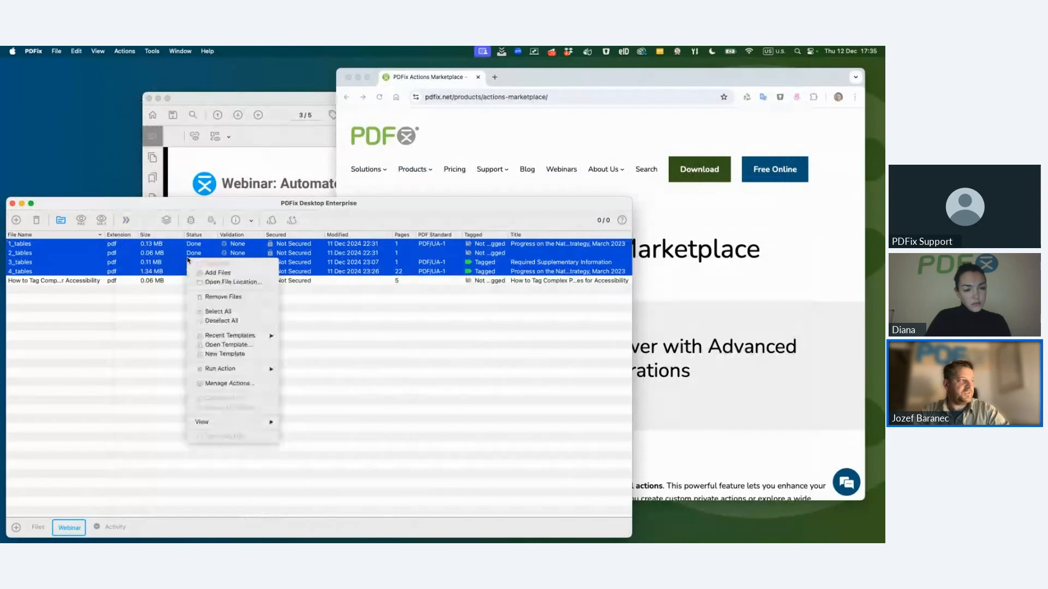
pyautogui.moveTo(234, 370)
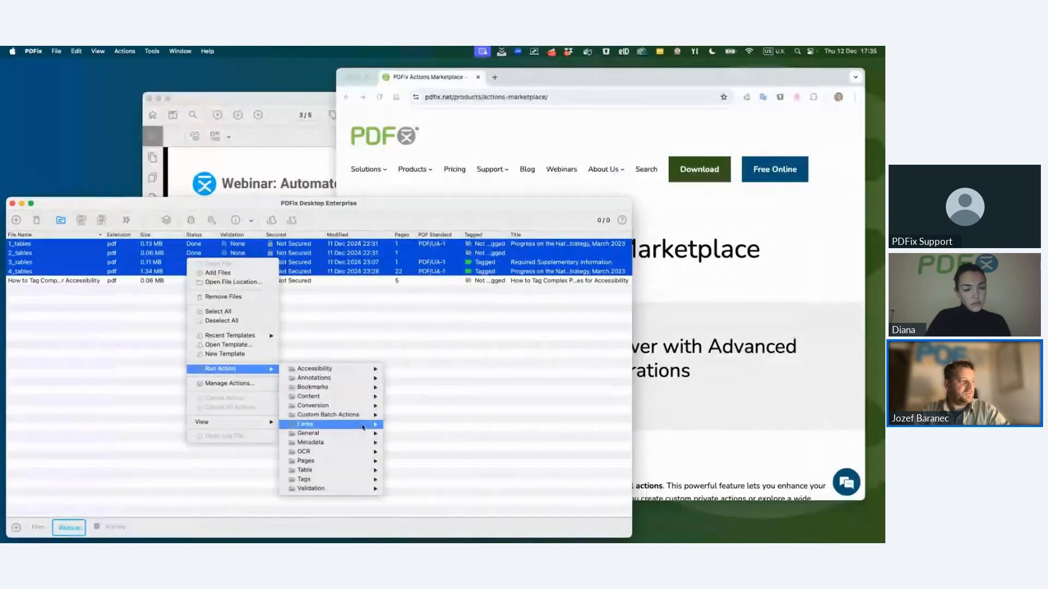
pyautogui.moveTo(364, 429)
pyautogui.moveTo(353, 481)
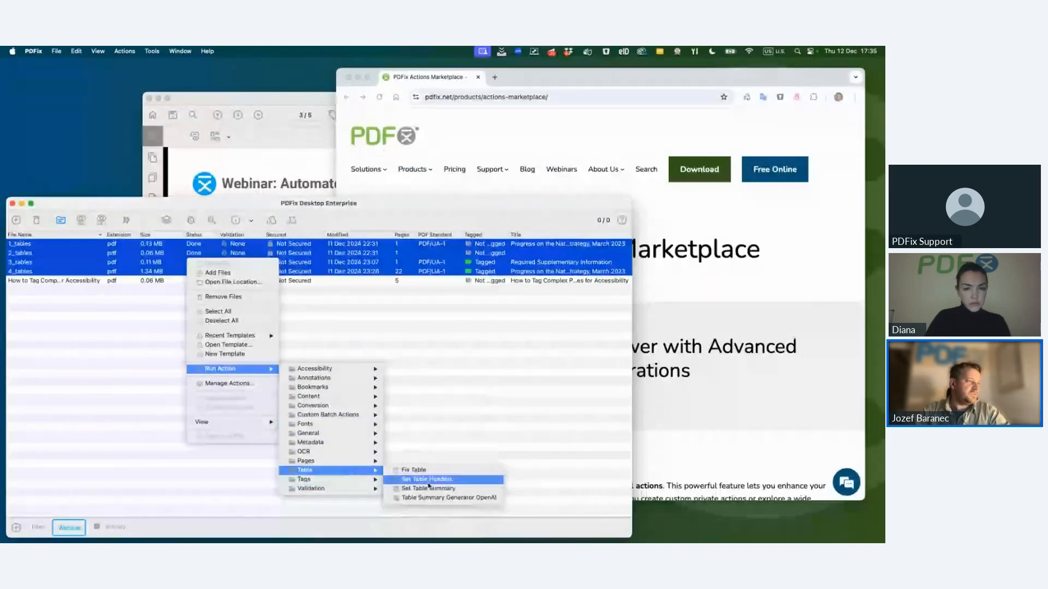
pyautogui.click(425, 479)
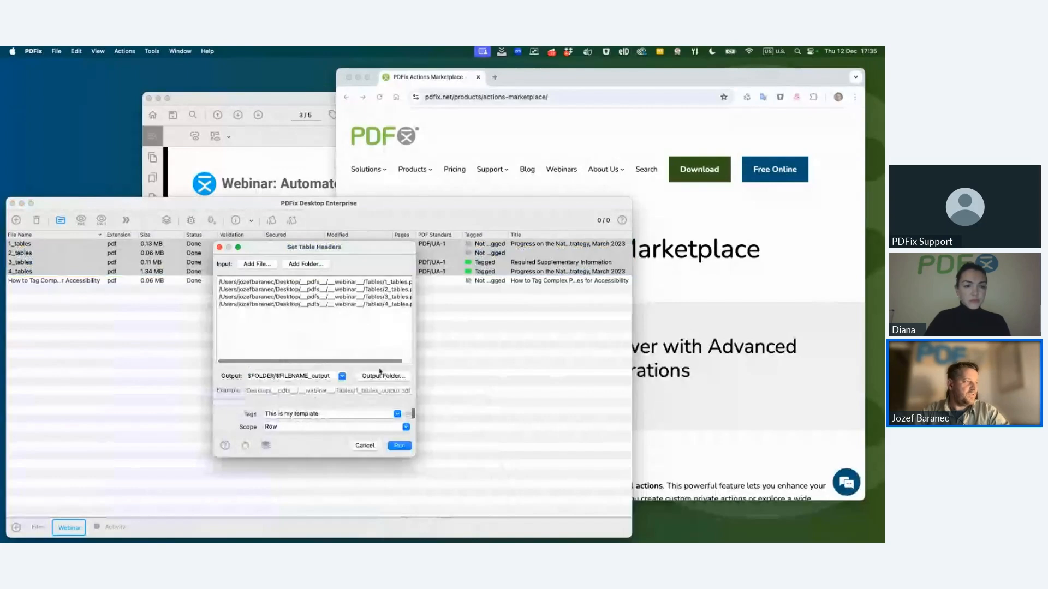
# Check the "This is my template" entry in the batch action's Tags choices, and close the action without running it
pyautogui.click(397, 416)
pyautogui.click(237, 415)
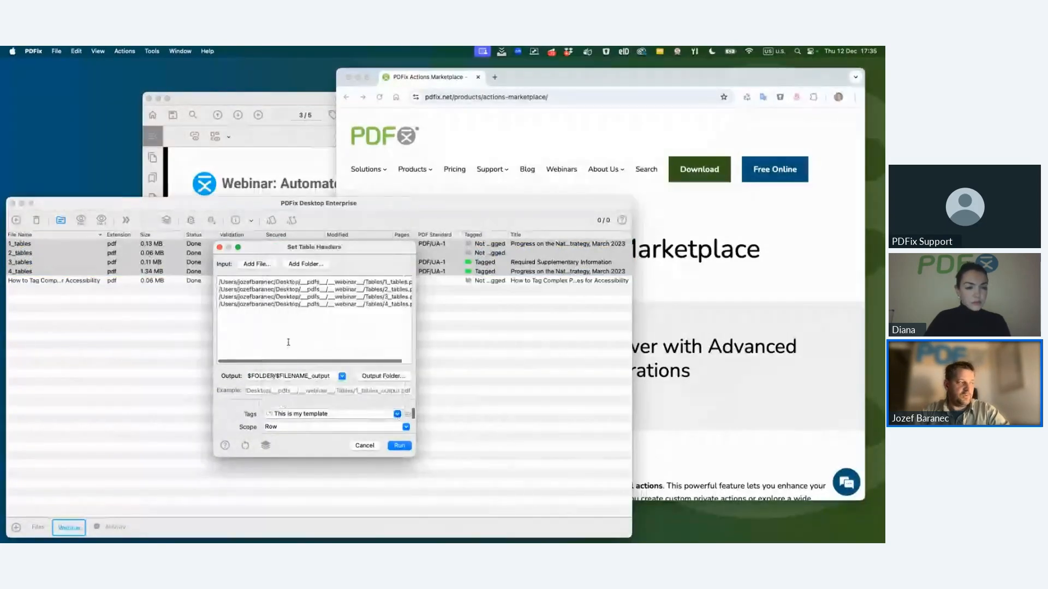
pyautogui.moveTo(313, 249); pyautogui.dragTo(329, 246)
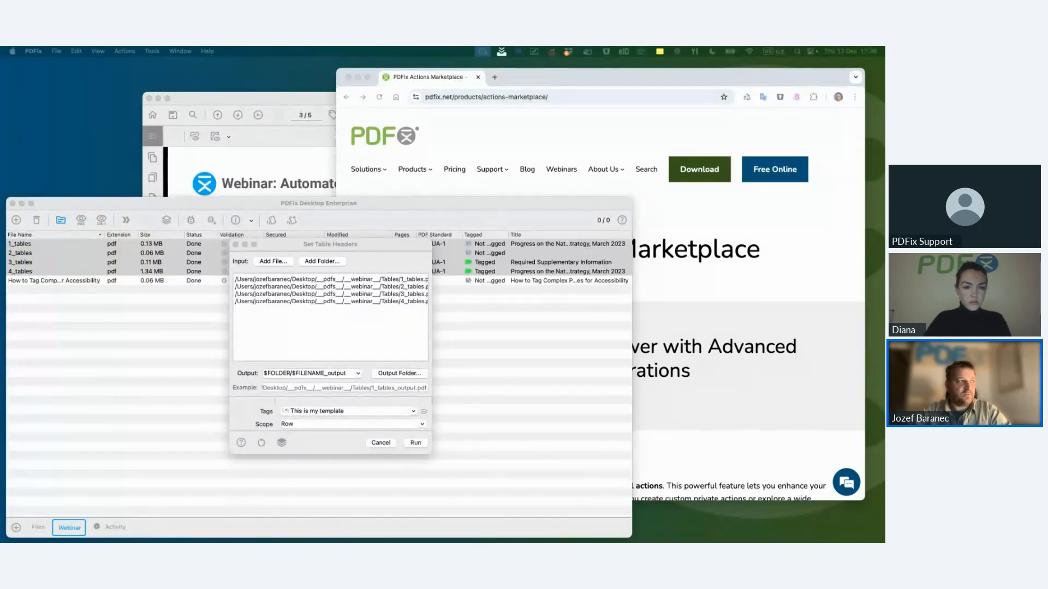
pyautogui.click(235, 245)
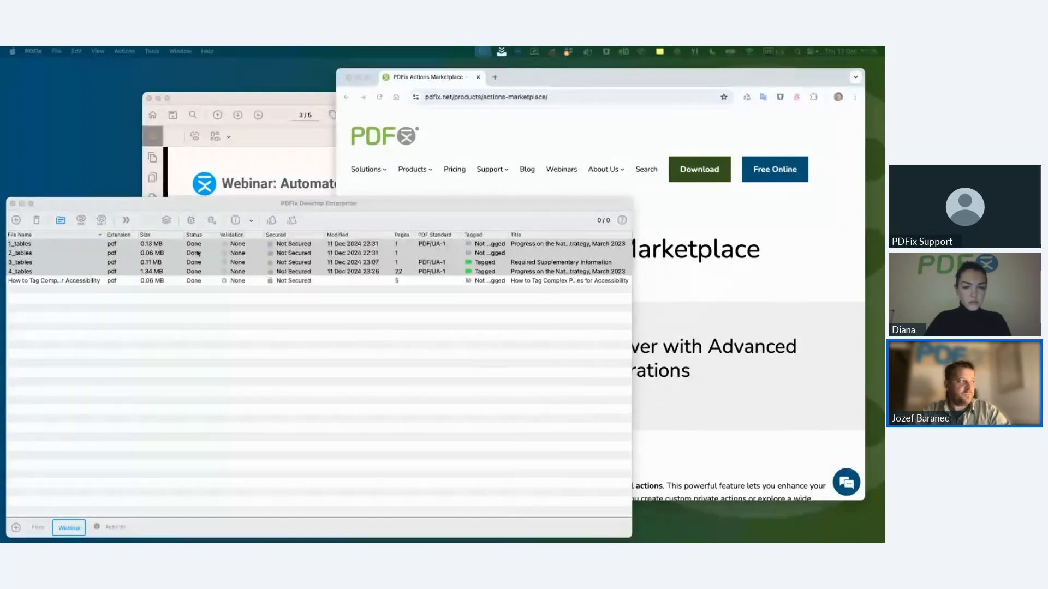
# Reopen 4_tables, mark an area about 76 by 304 over the first column of the page 2 table, and clear it
pyautogui.click(136, 271)
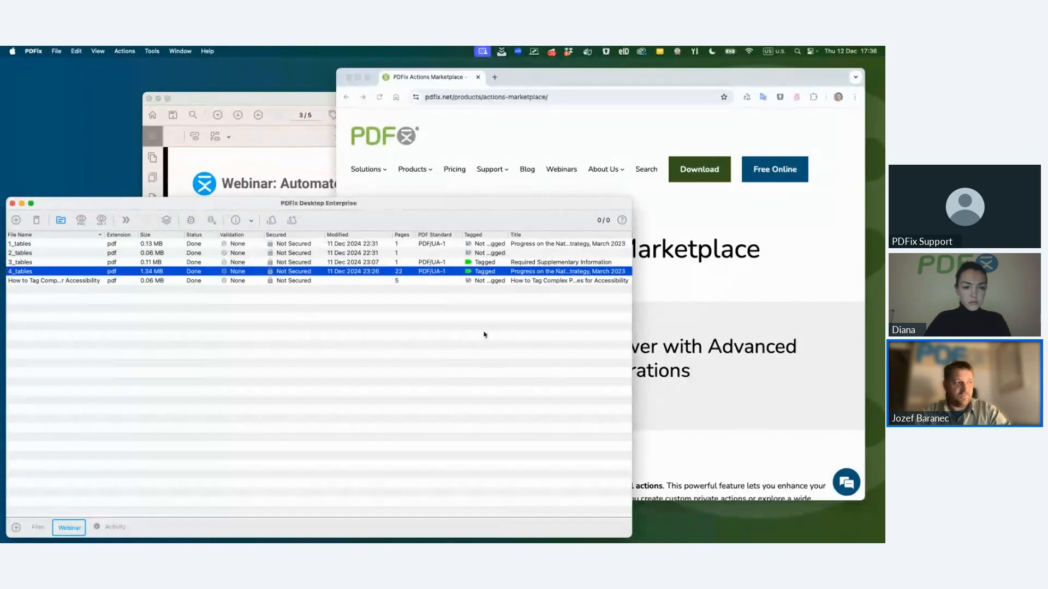
pyautogui.scroll(-10, 483, 332)
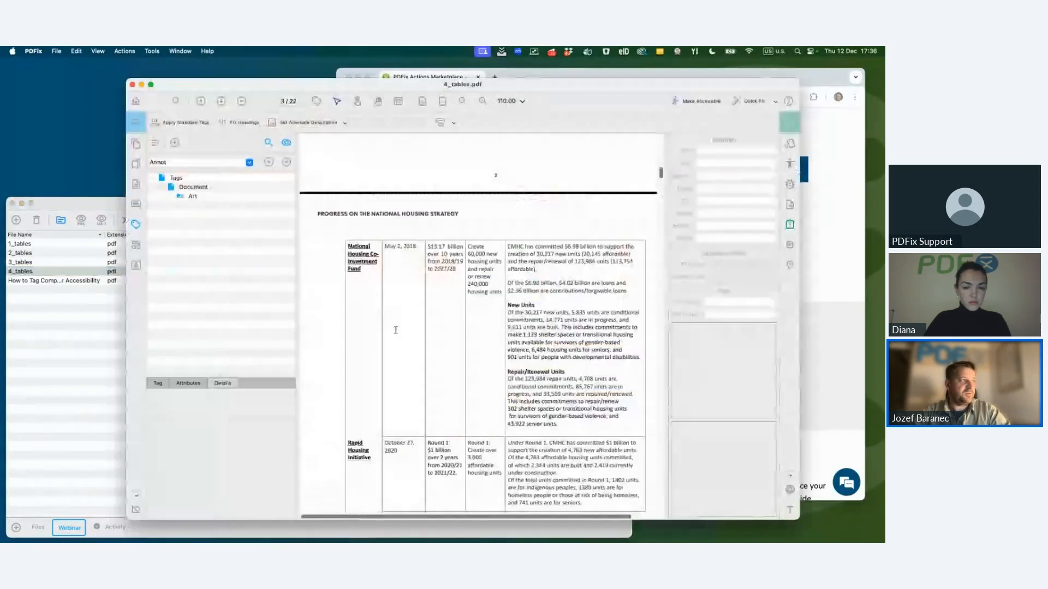
pyautogui.moveTo(336, 181); pyautogui.dragTo(385, 375)
pyautogui.click(339, 183)
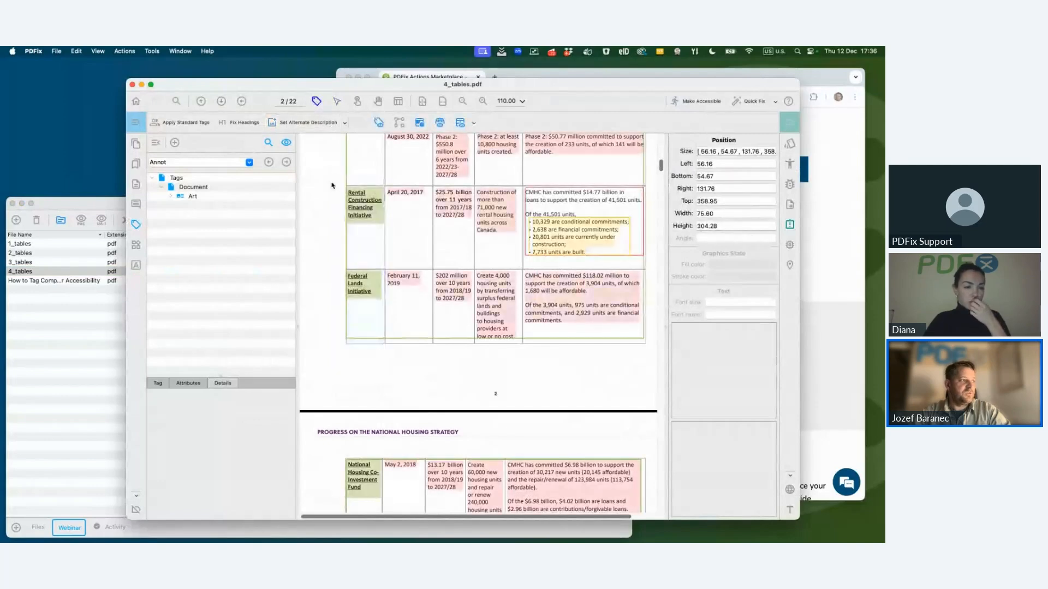
# Try to select the first-column header cells across the page 2 and page 3 tables with one area, and clear the selection
pyautogui.scroll(-3, 429, 320)
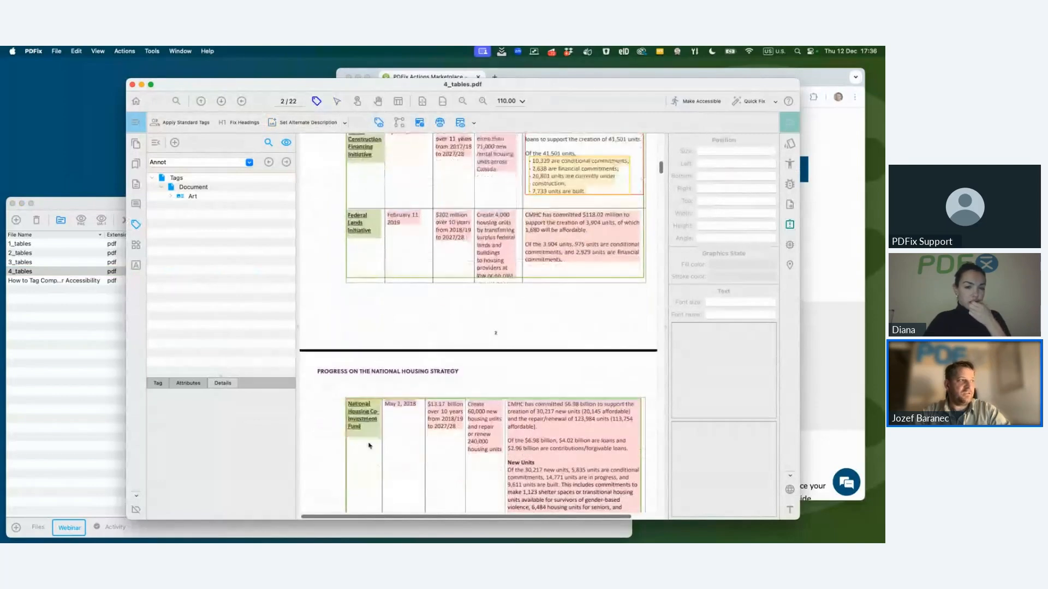
pyautogui.moveTo(336, 185); pyautogui.dragTo(389, 480)
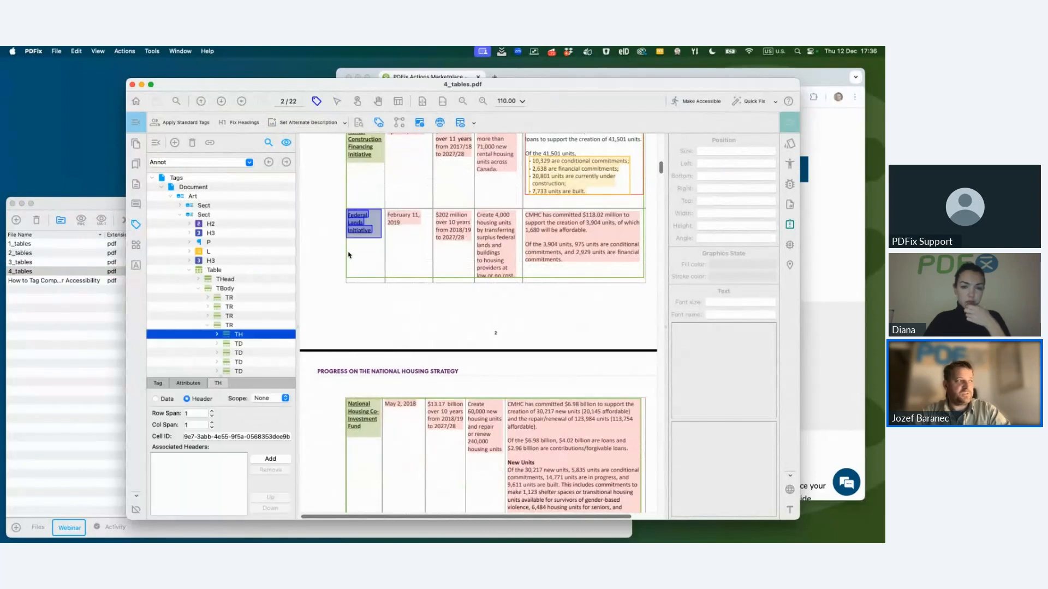
pyautogui.scroll(4, 360, 273)
pyautogui.click(383, 399)
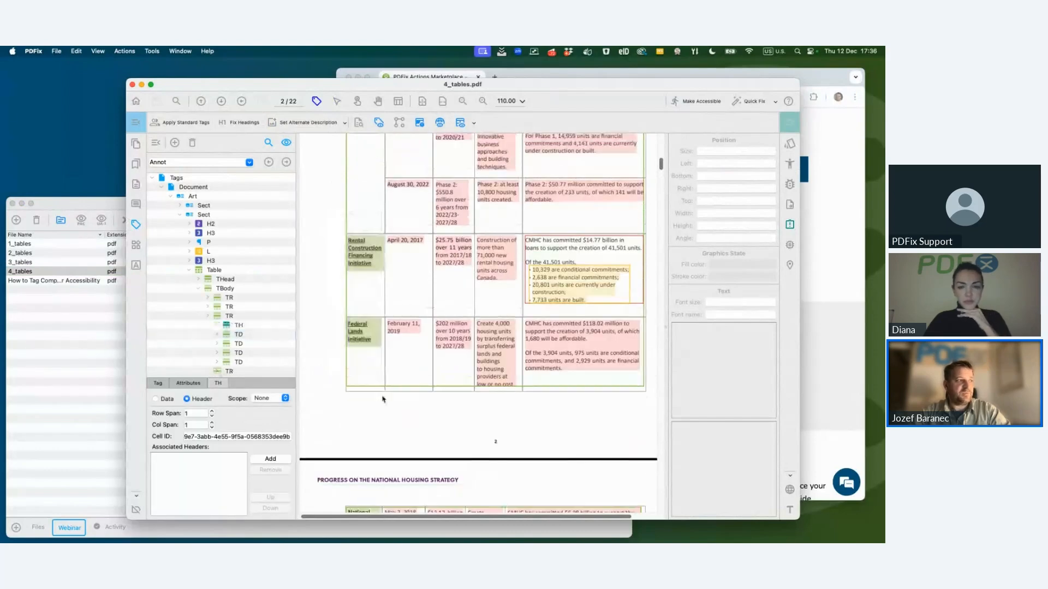
# Select the National Housing Co-Investment Fund and Rapid Housing Initiative header cells on page 3, and view the regional breakdown table on page 4
pyautogui.scroll(-12, 334, 407)
pyautogui.moveTo(337, 145); pyautogui.dragTo(381, 406)
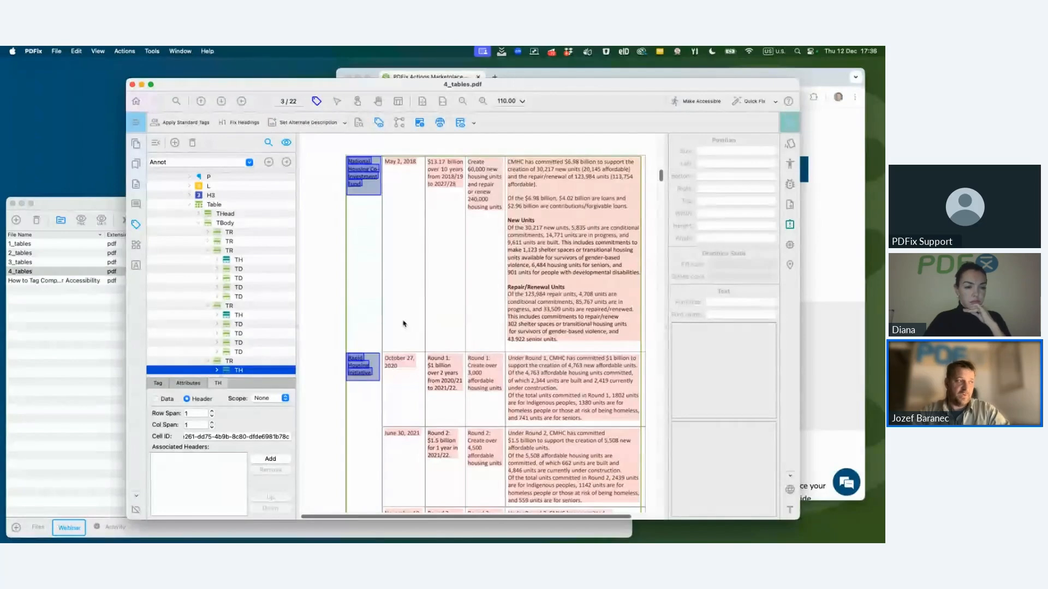
pyautogui.scroll(-1, 384, 402)
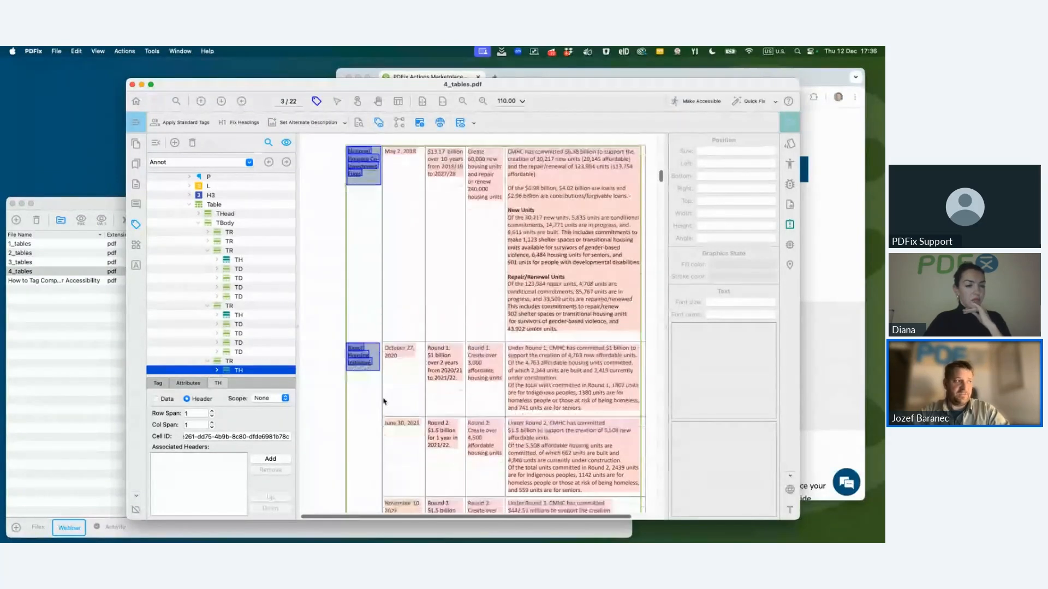
pyautogui.scroll(-10, 384, 402)
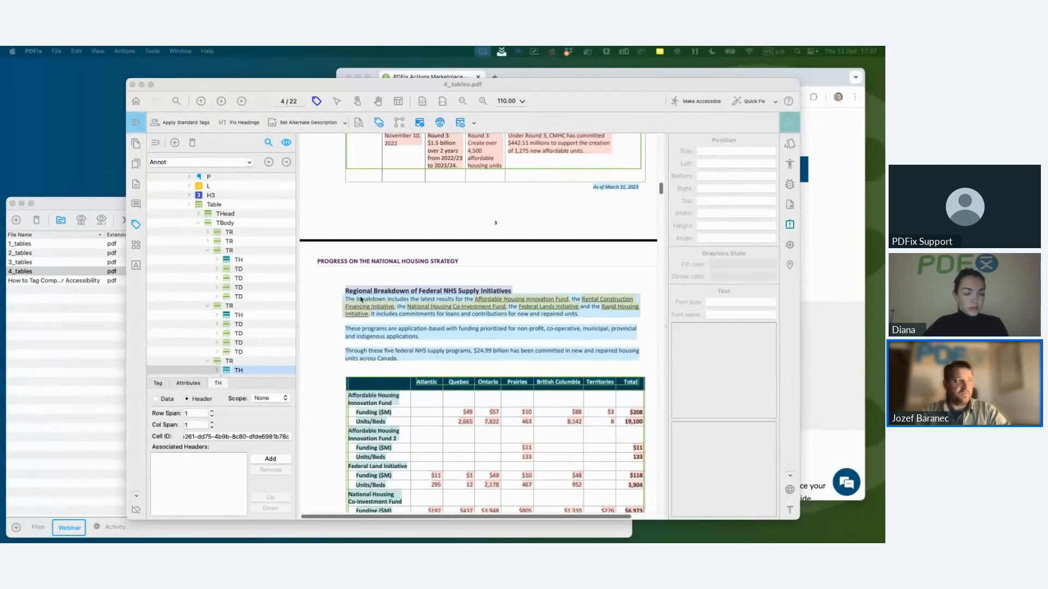
# Mark an area about 487 by 55 over the Affordable Housing Innovation Fund 2 rows in the page 4 table
pyautogui.click(337, 102)
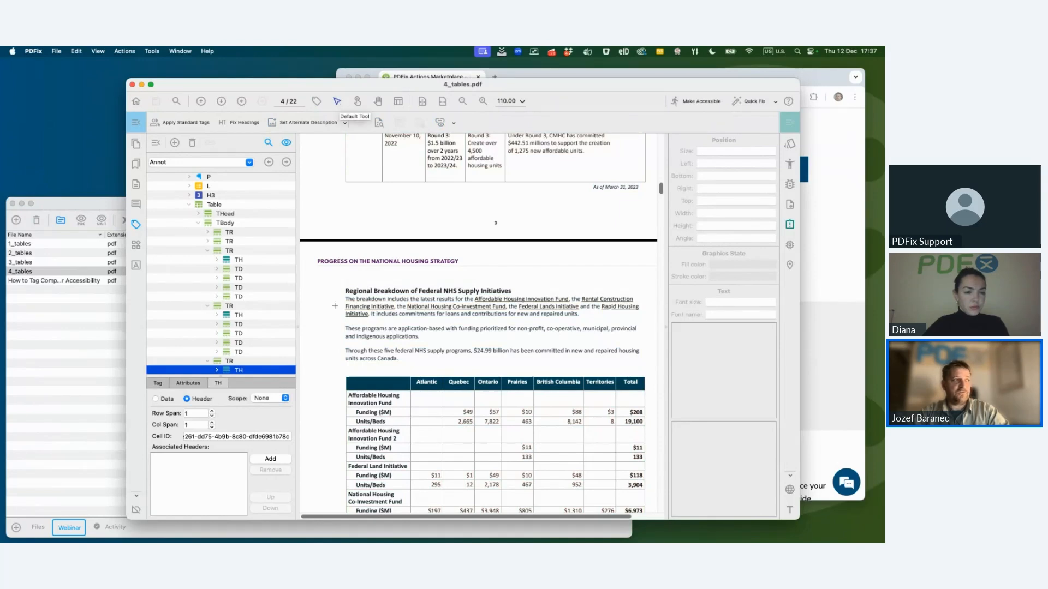
pyautogui.scroll(-3, 350, 348)
pyautogui.moveTo(343, 345); pyautogui.dragTo(651, 380)
# Select the page 4 table content from Affordable Housing Innovation Fund 2 through Federal Land Initiative, check its Tag As choices, and dismiss them unused
pyautogui.click(358, 102)
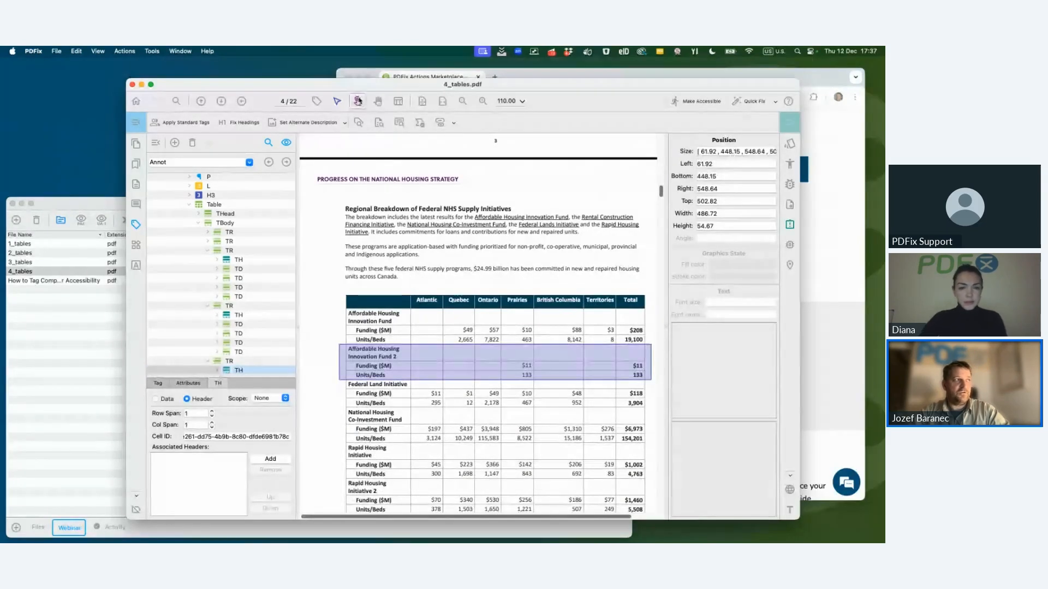
pyautogui.click(401, 358)
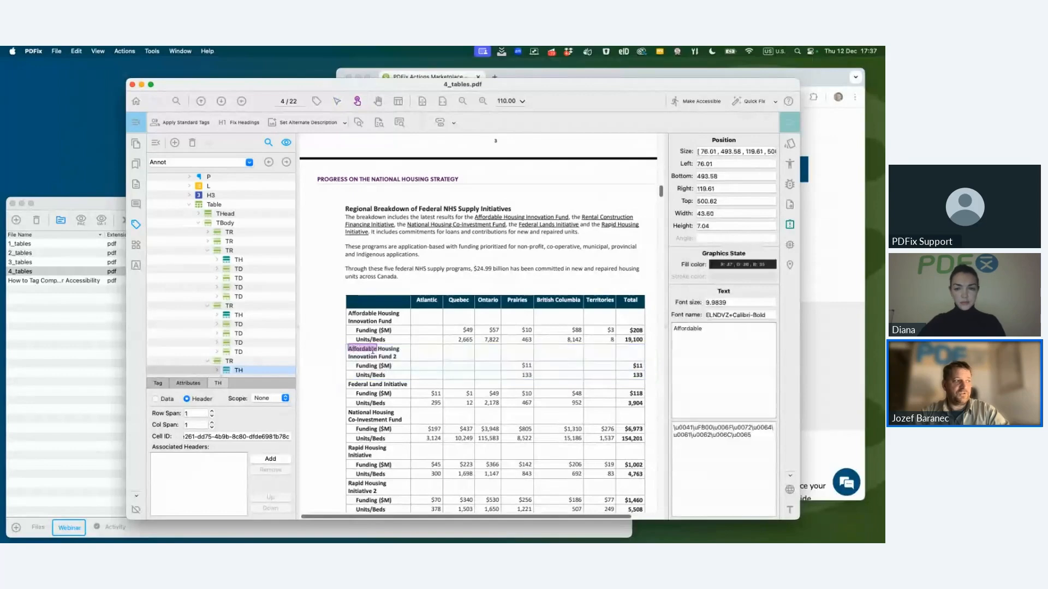
pyautogui.moveTo(399, 377); pyautogui.dragTo(391, 410)
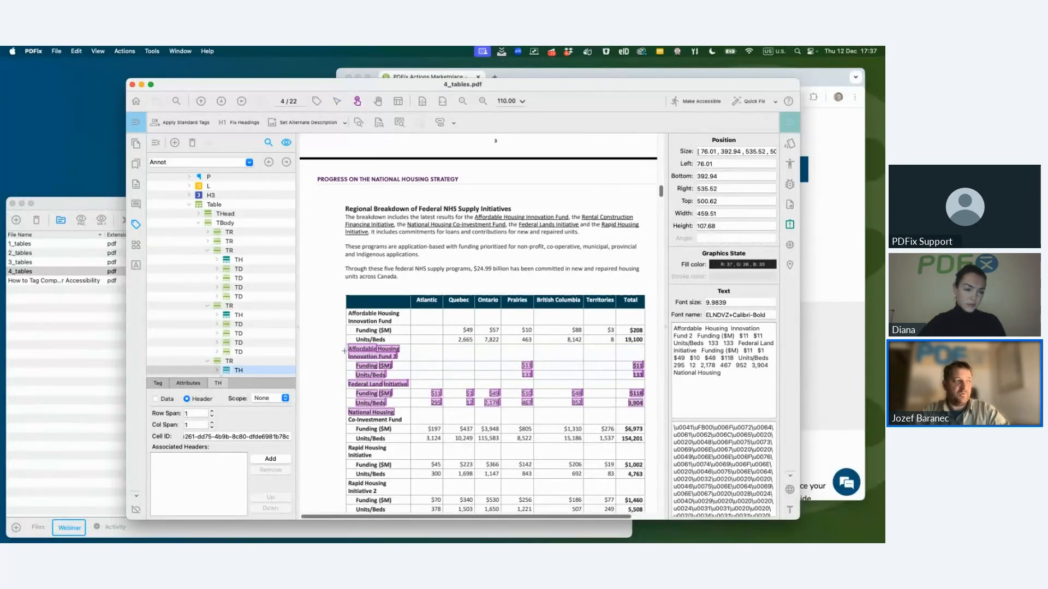
pyautogui.moveTo(339, 345); pyautogui.dragTo(647, 390)
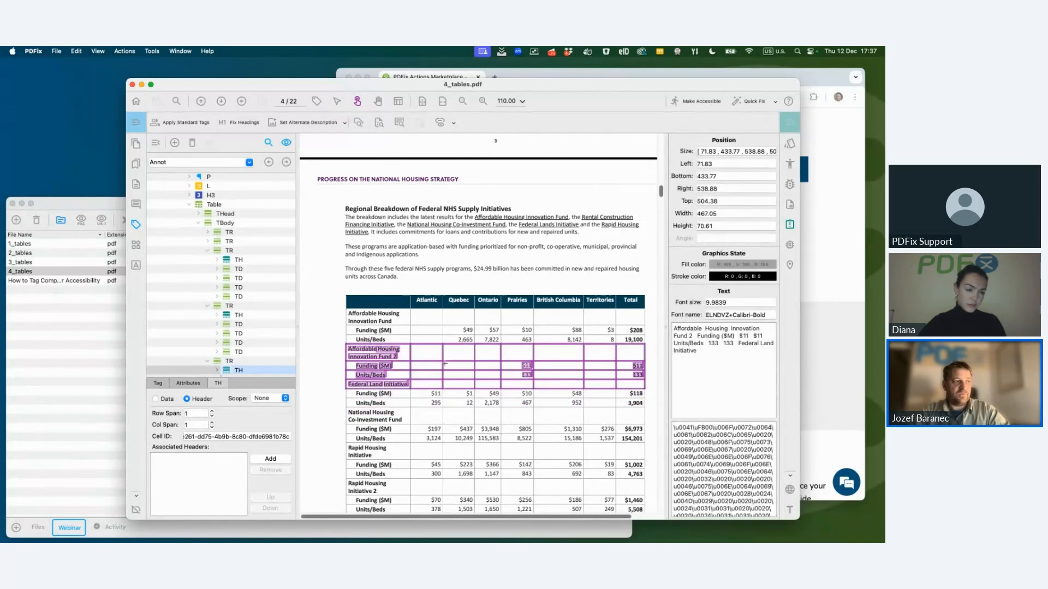
pyautogui.rightClick(444, 363)
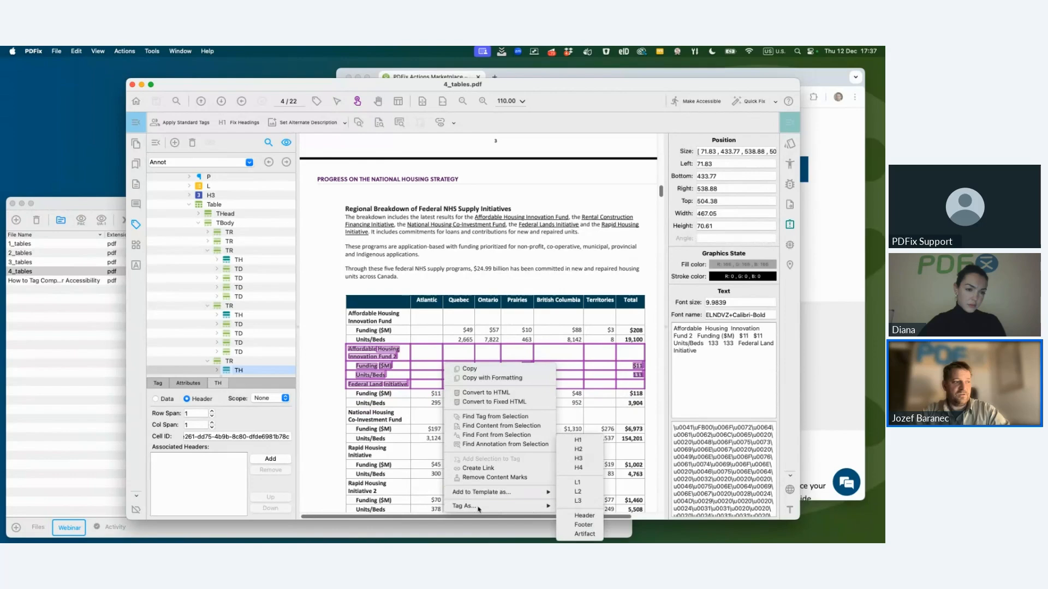
pyautogui.moveTo(546, 506)
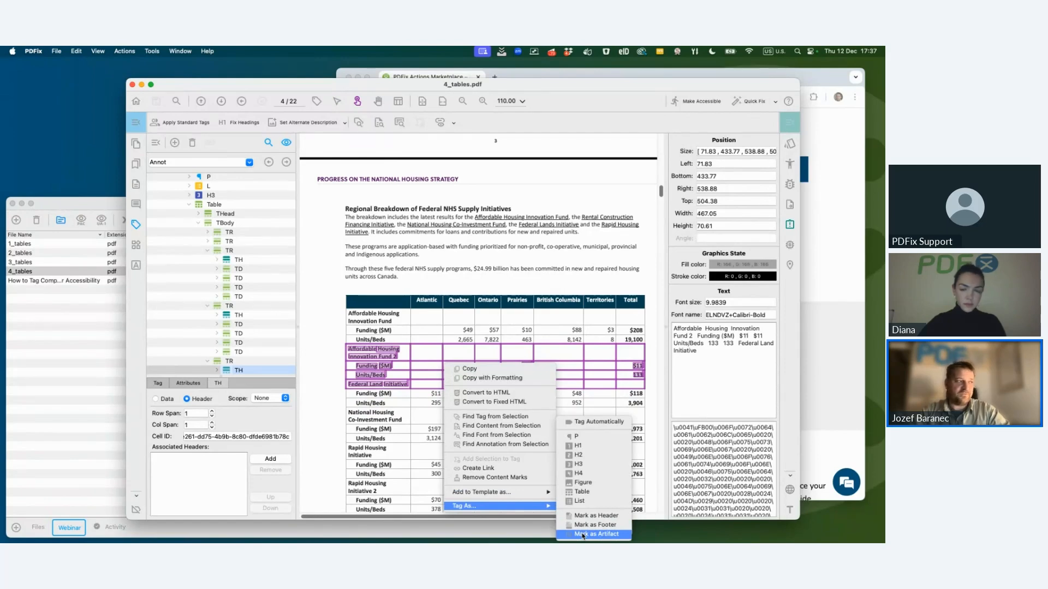
pyautogui.click(371, 347)
# Find the tag of the "Capital Commitments" header text in the Commitments and Expenditures section on page 13
pyautogui.scroll(1, 371, 347)
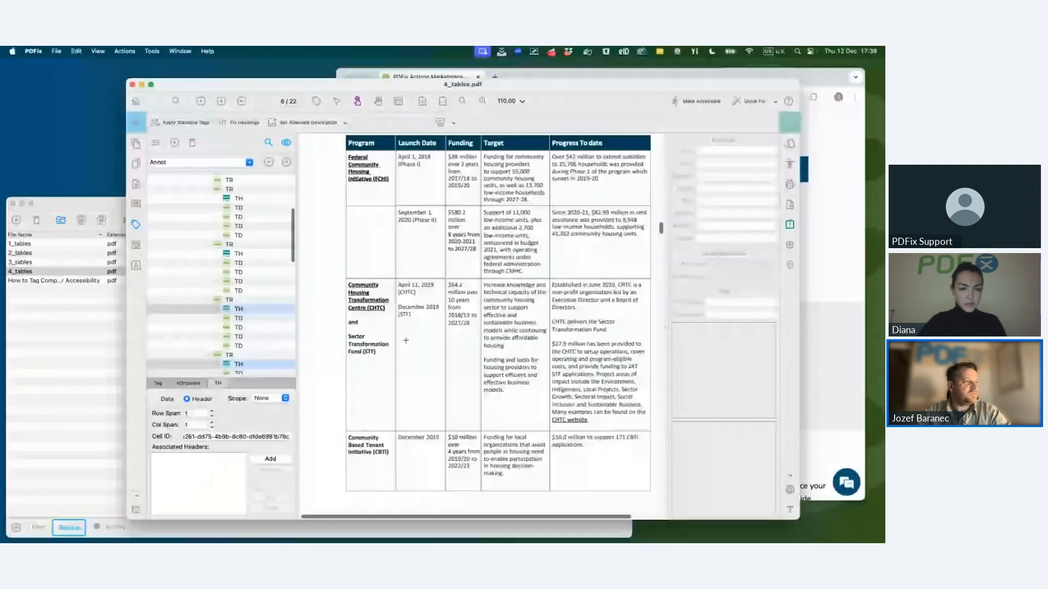
pyautogui.scroll(-20, 405, 340)
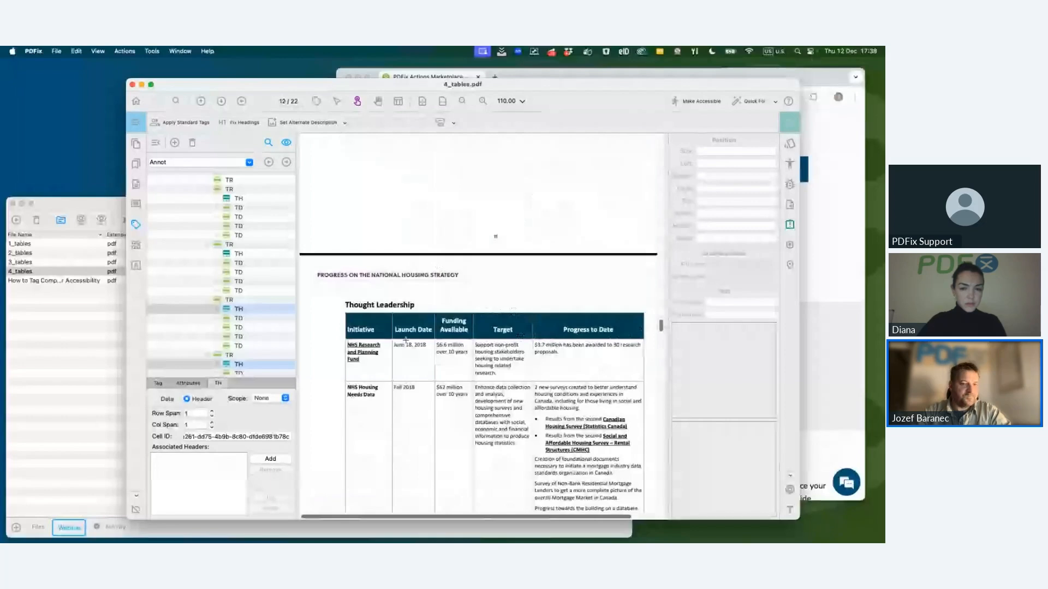
pyautogui.scroll(-10, 405, 340)
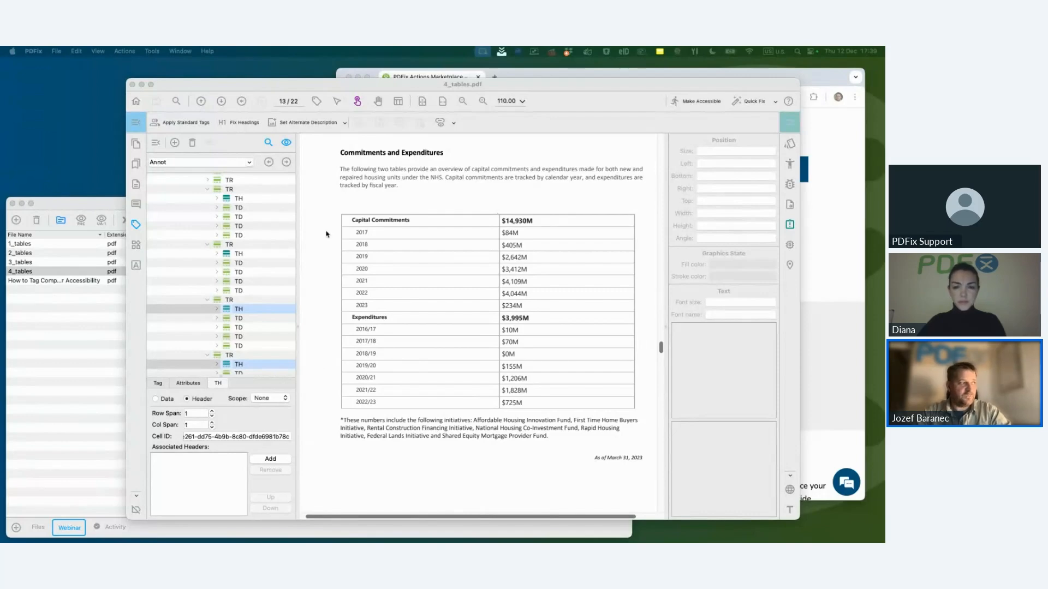
pyautogui.click(360, 221)
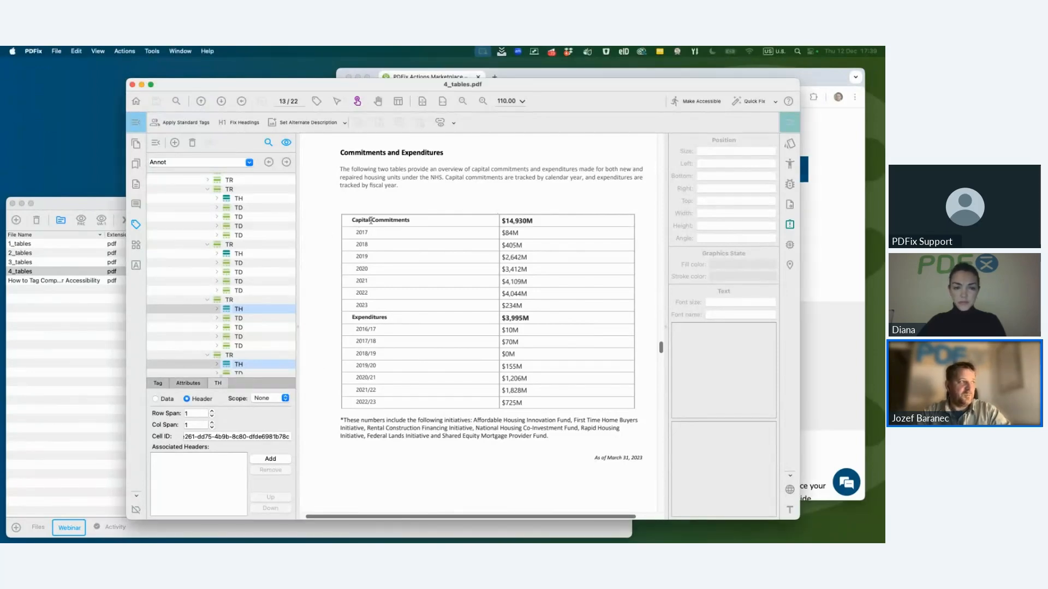
pyautogui.rightClick(382, 221)
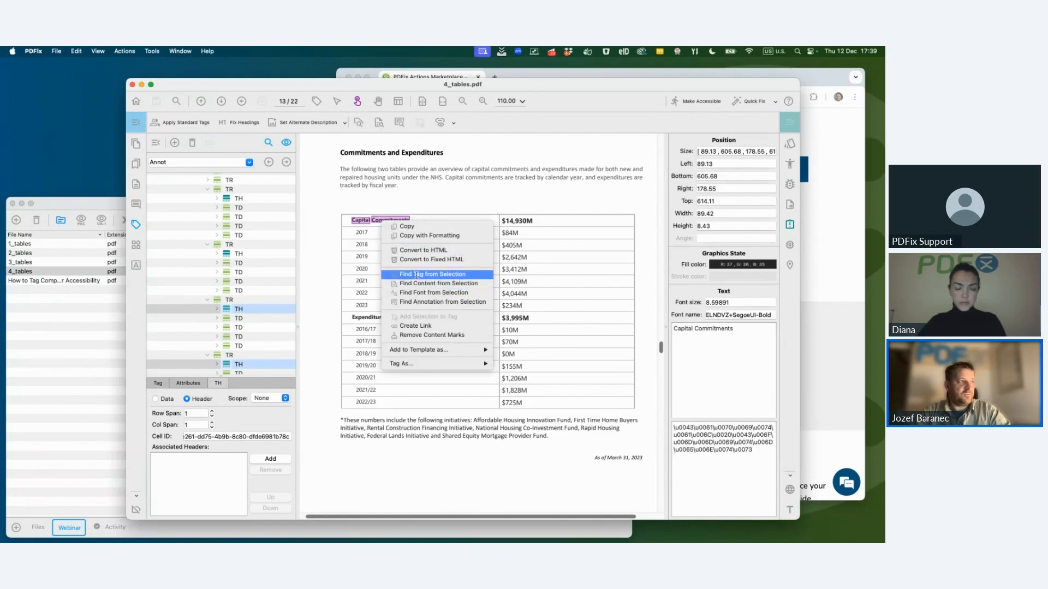
pyautogui.click(418, 275)
# Inspect the separate Table tags covering the Capital Commitments rows and the Expenditures rows on page 13
pyautogui.scroll(-2, 233, 343)
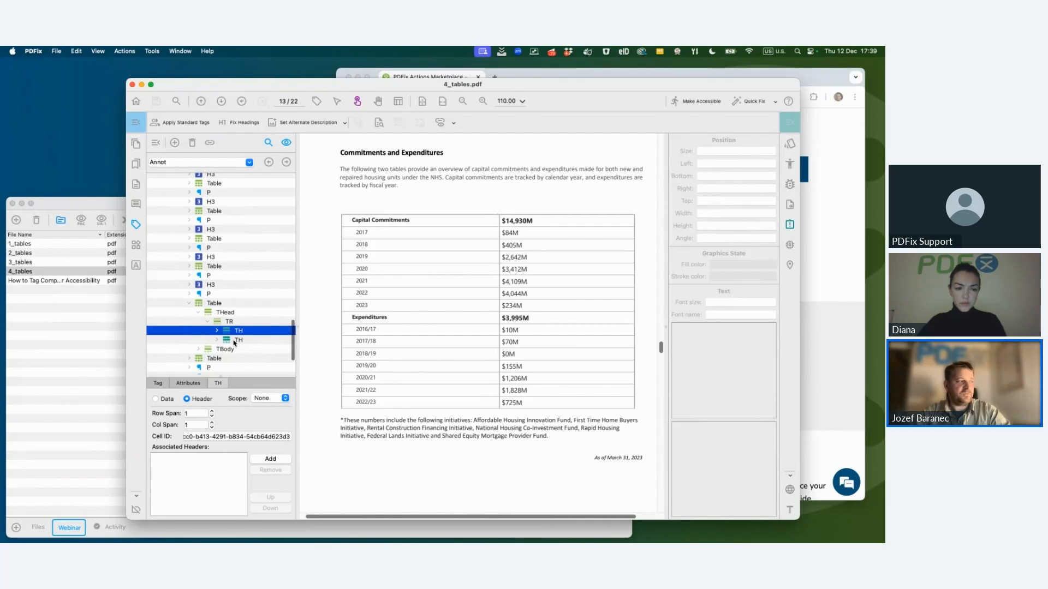
pyautogui.scroll(-1, 234, 343)
pyautogui.click(211, 302)
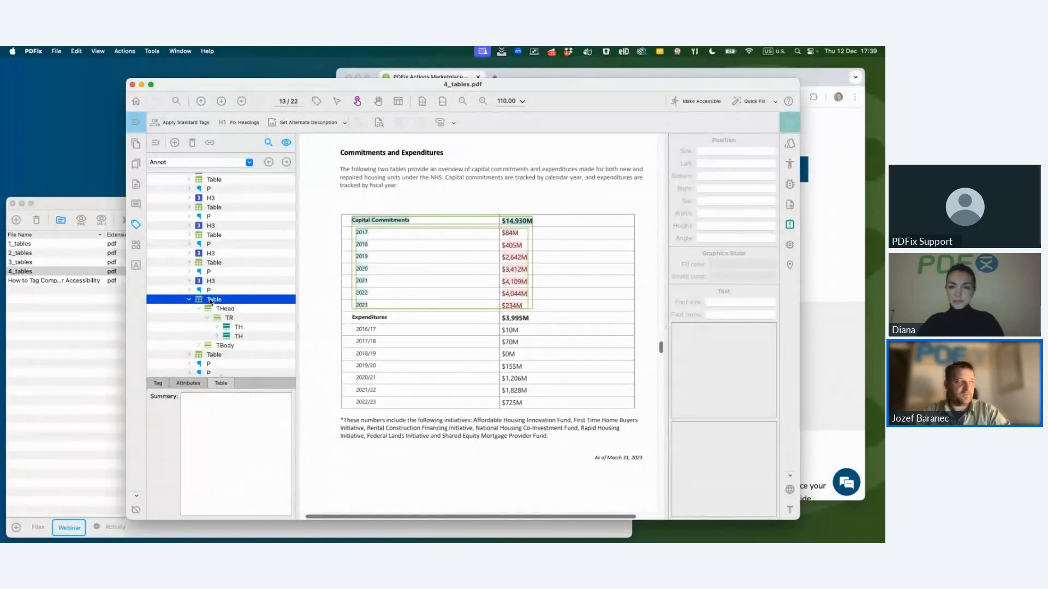
pyautogui.click(213, 356)
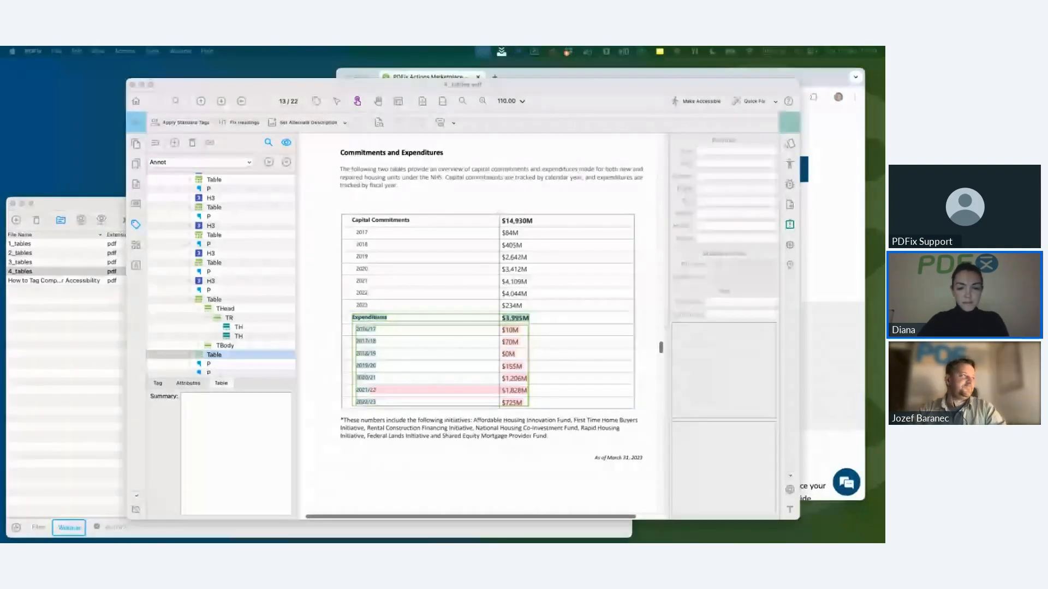
# Close 4_tables and return to the Questions slide in the "How to Tag Complex PDF Tables for Accessibility" presentation
pyautogui.click(132, 85)
pyautogui.click(268, 98)
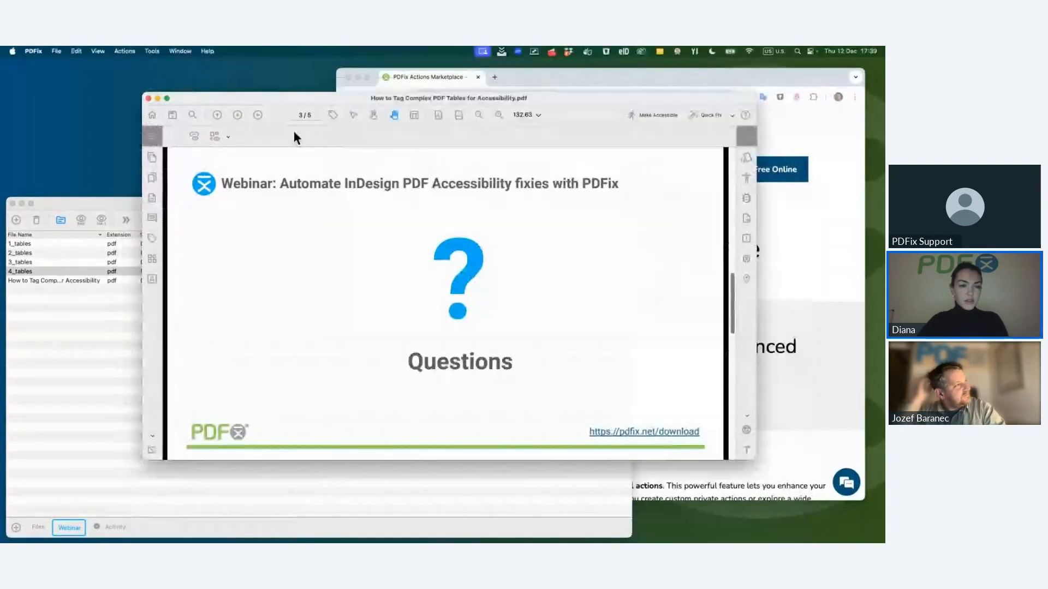